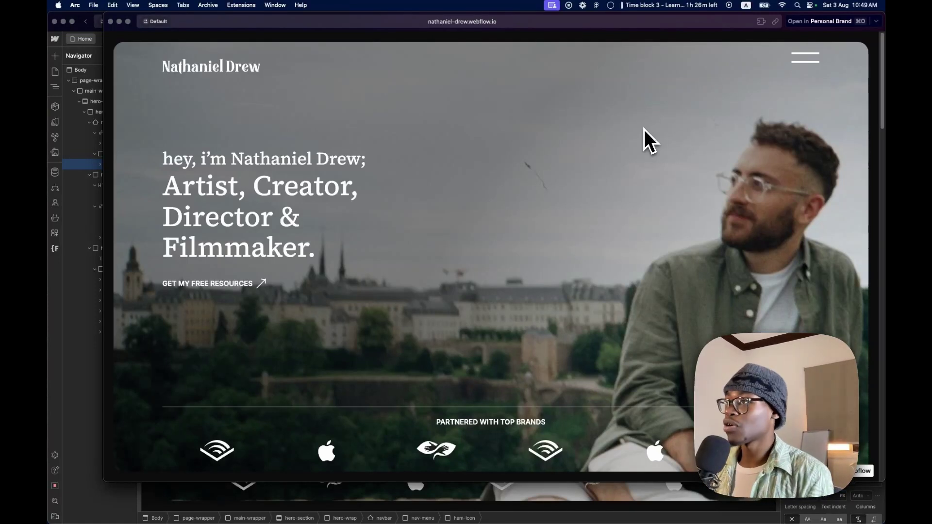
# Open and close the hamburger menu on the published site to examine the sidebar's layout and background blur.
pyautogui.click(810, 59)
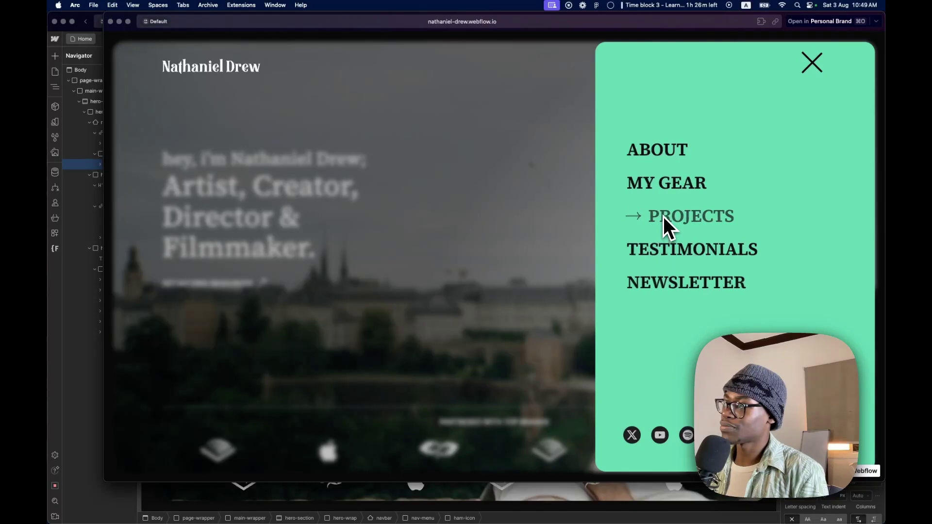
pyautogui.click(817, 68)
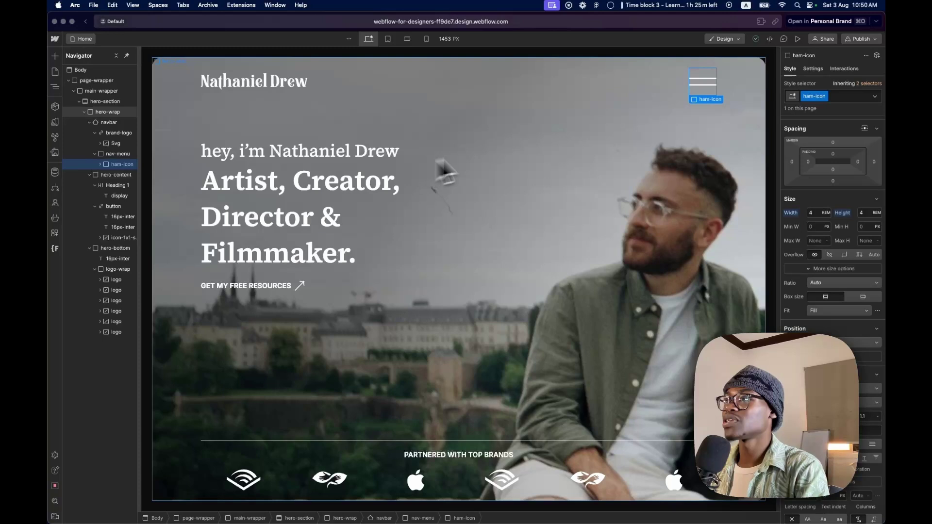
# Collapse hero-content, hero-bottom and brand-logo in the page structure, and inspect the navbar, brand-logo, nav-menu and ham-icon elements.
pyautogui.click(500, 154)
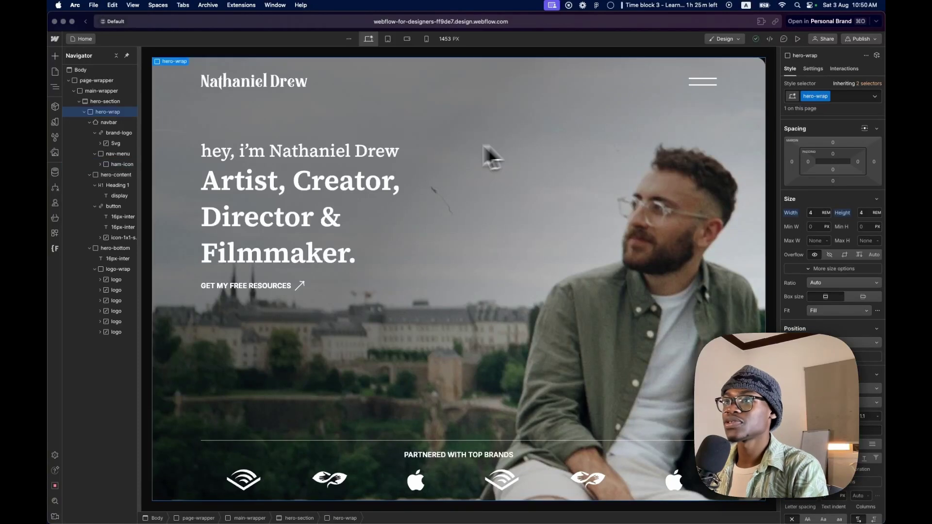
pyautogui.click(90, 175)
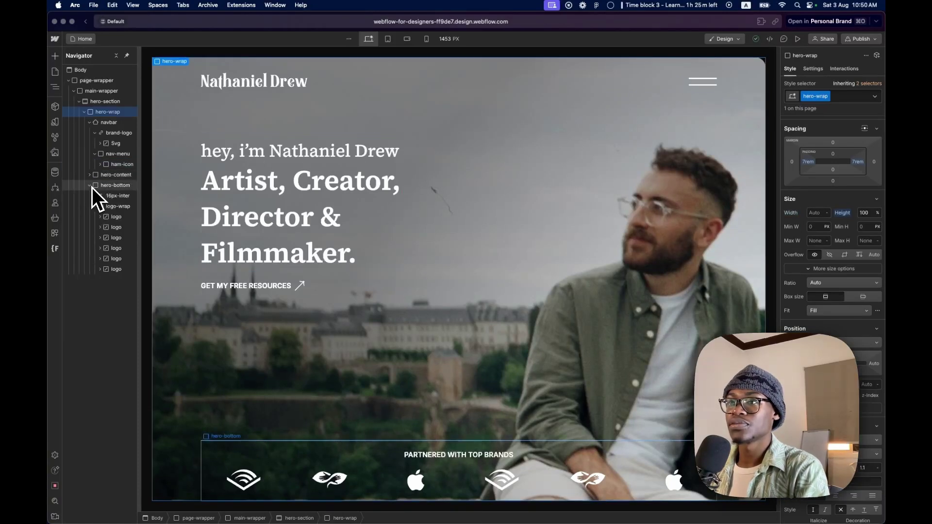
pyautogui.click(90, 186)
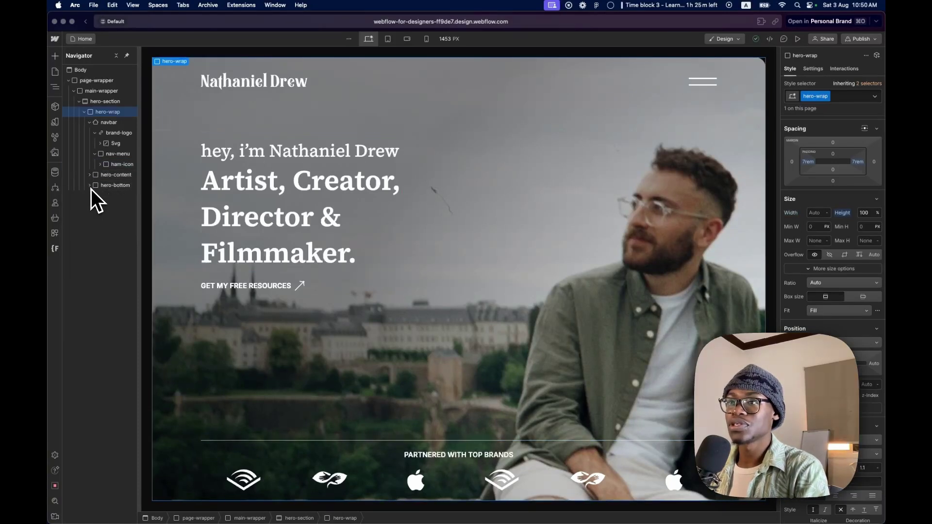
pyautogui.click(93, 121)
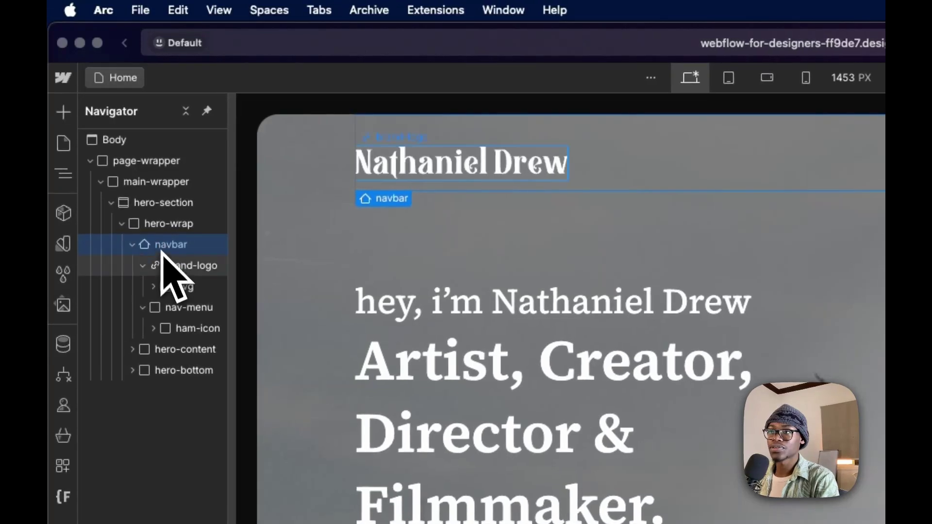
pyautogui.click(142, 265)
pyautogui.click(179, 267)
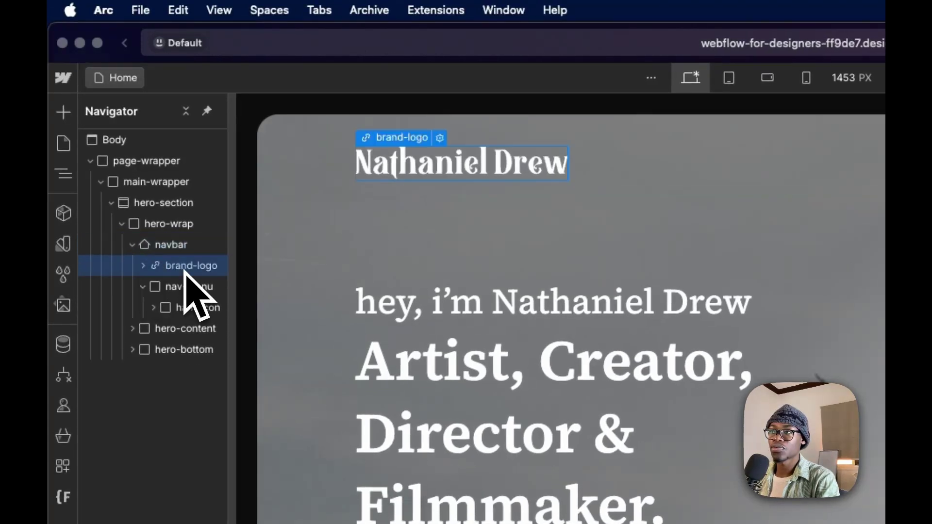
pyautogui.click(193, 289)
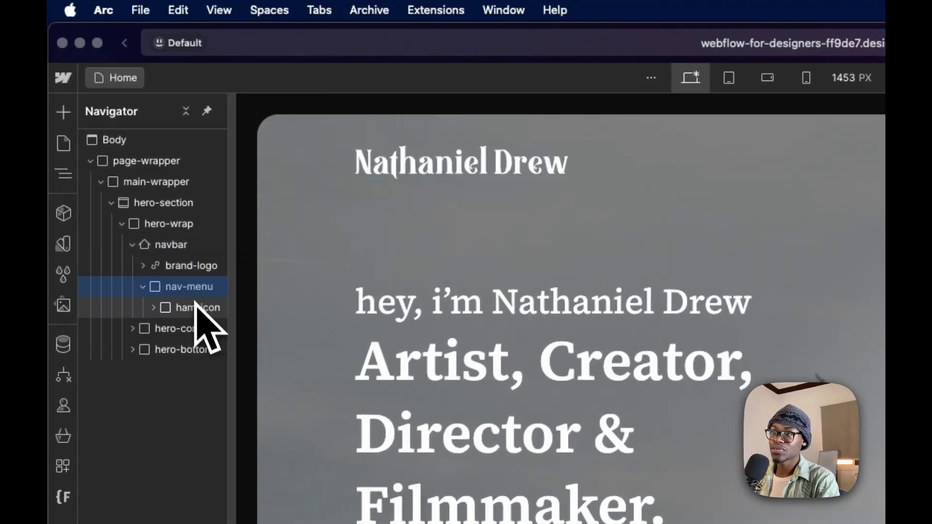
pyautogui.click(197, 308)
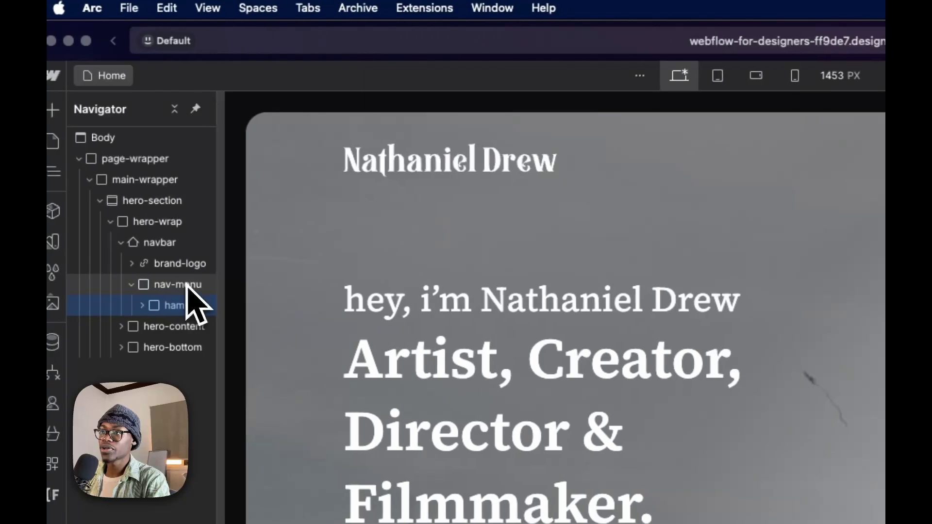
# Add a Div Block inside the nav-menu element.
pyautogui.click(187, 286)
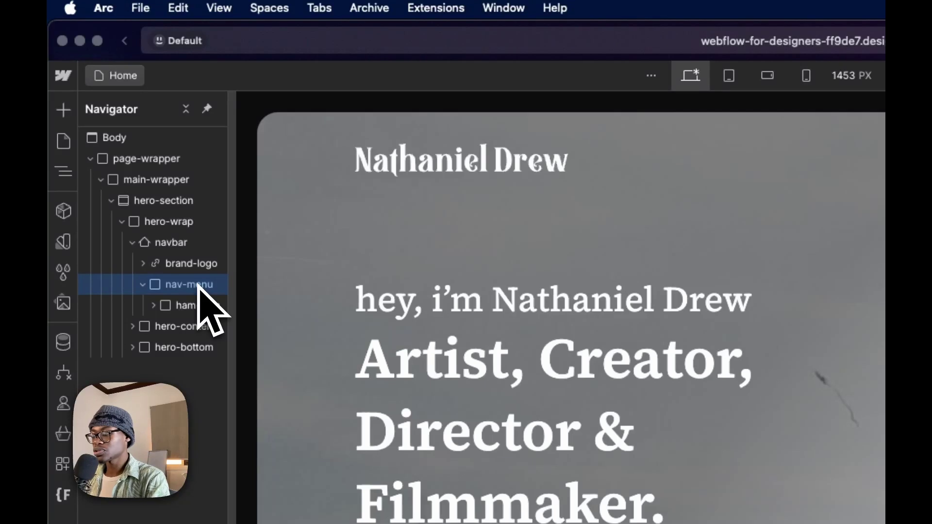
pyautogui.press('super+k')
pyautogui.write('div')
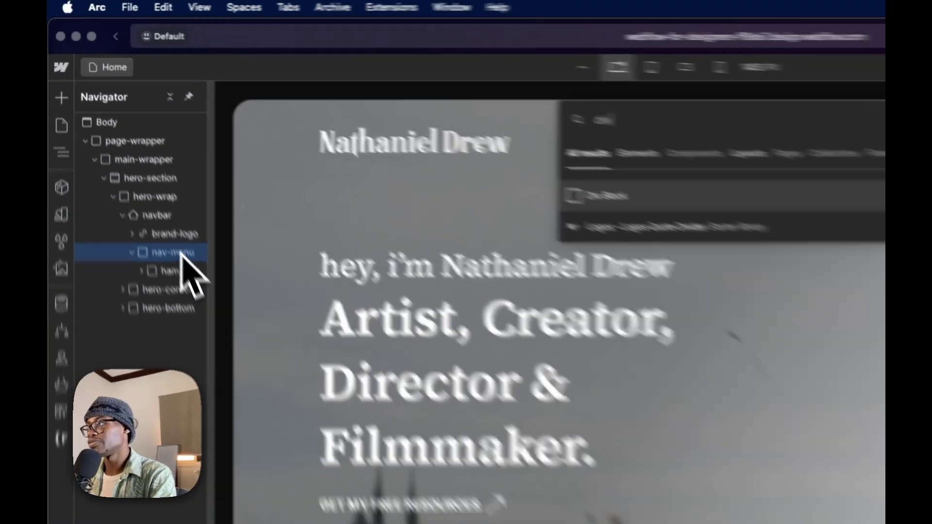
pyautogui.press('Return')
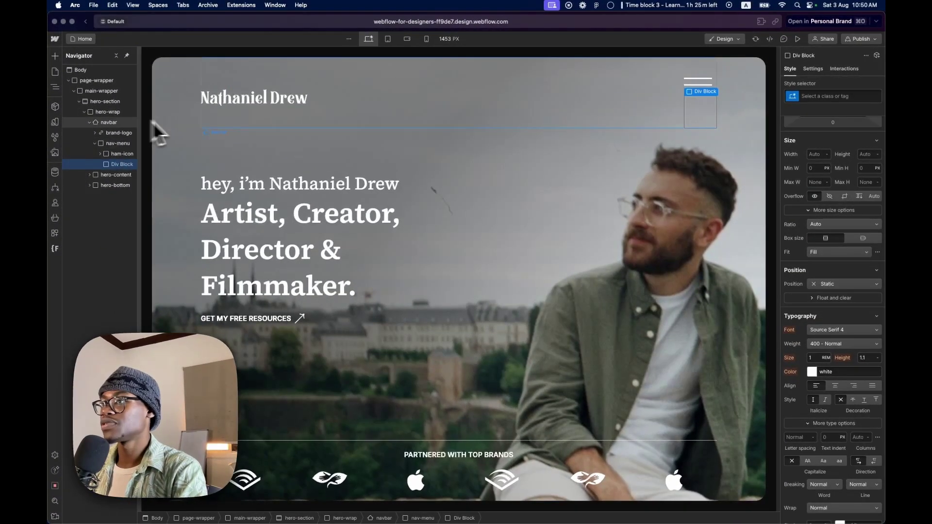
# Create the class sidebar-mask on the new Div Block in nav-menu.
pyautogui.click(817, 97)
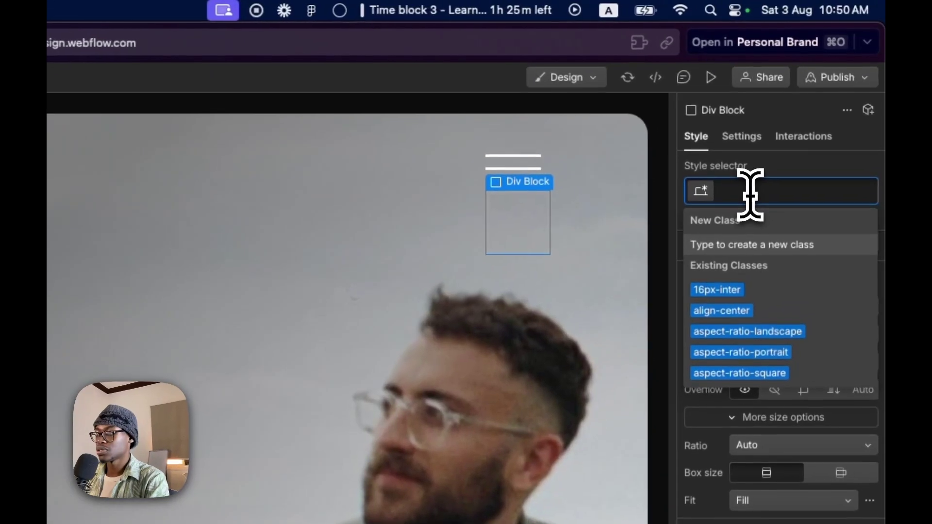
pyautogui.write('sidee')
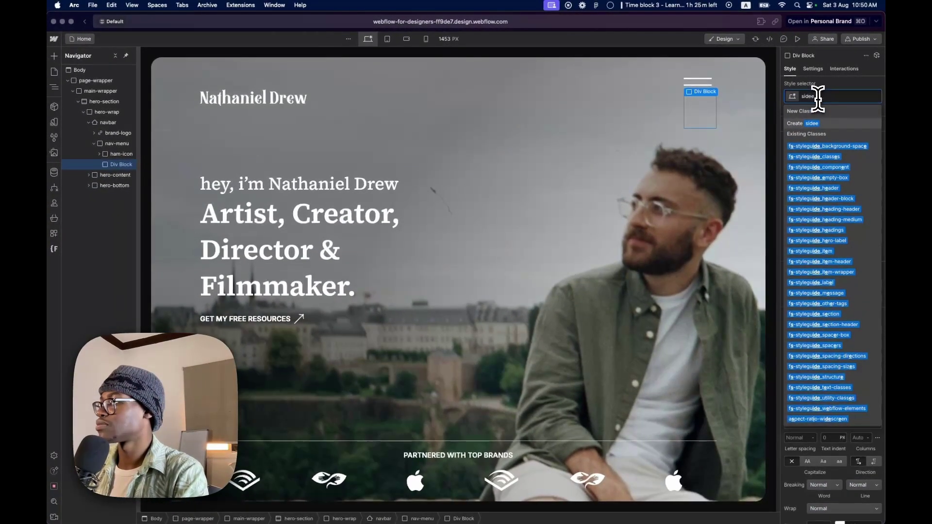
pyautogui.press('BackSpace')
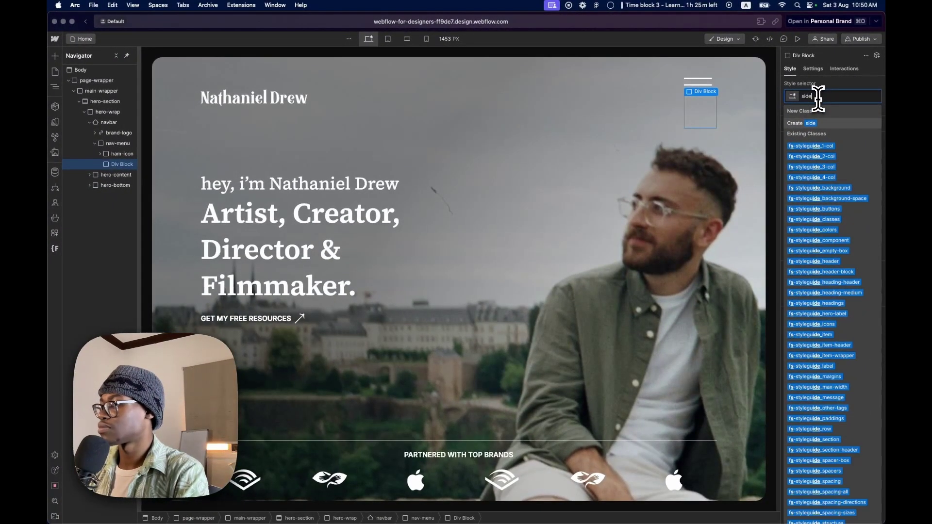
pyautogui.write('bar')
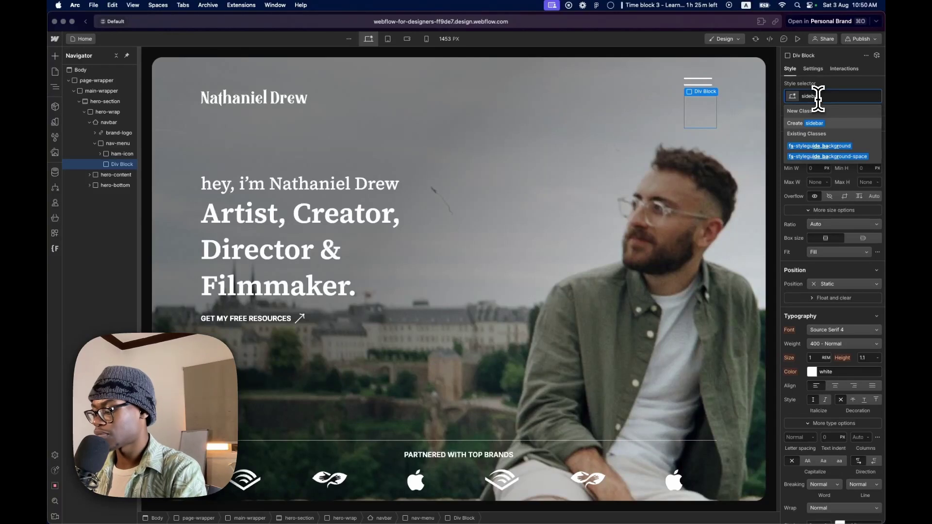
pyautogui.write('-m')
pyautogui.press('Return')
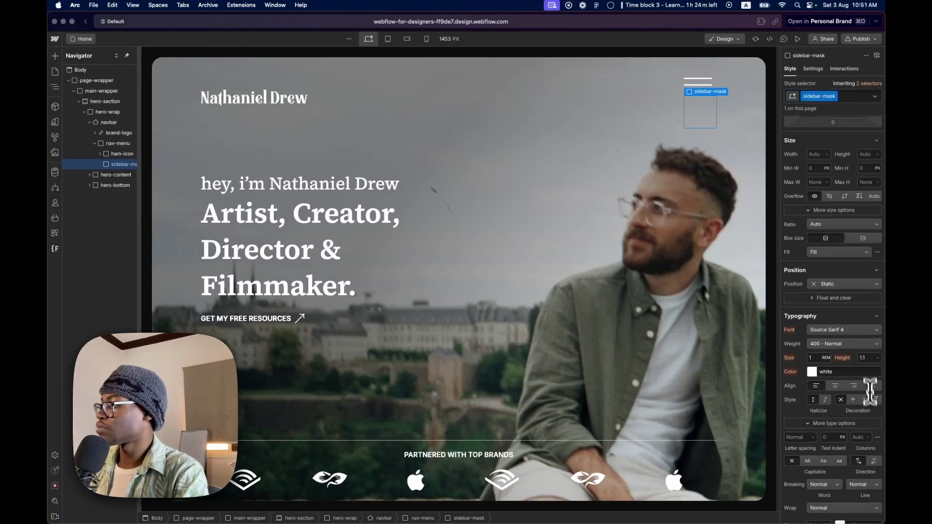
# Set the sidebar-mask's position to Fixed and stretch it over the full viewport with 0% on all sides.
pyautogui.scroll(-3, 870, 454)
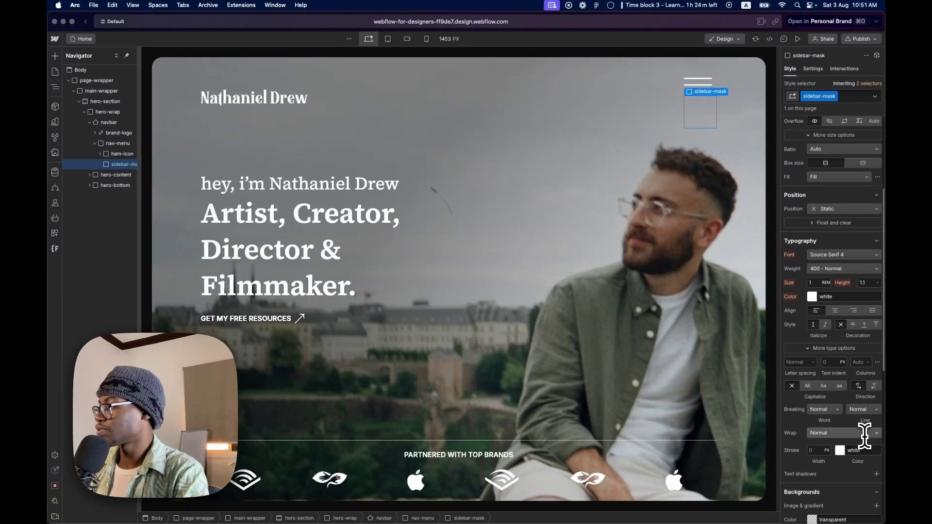
pyautogui.scroll(6, 861, 417)
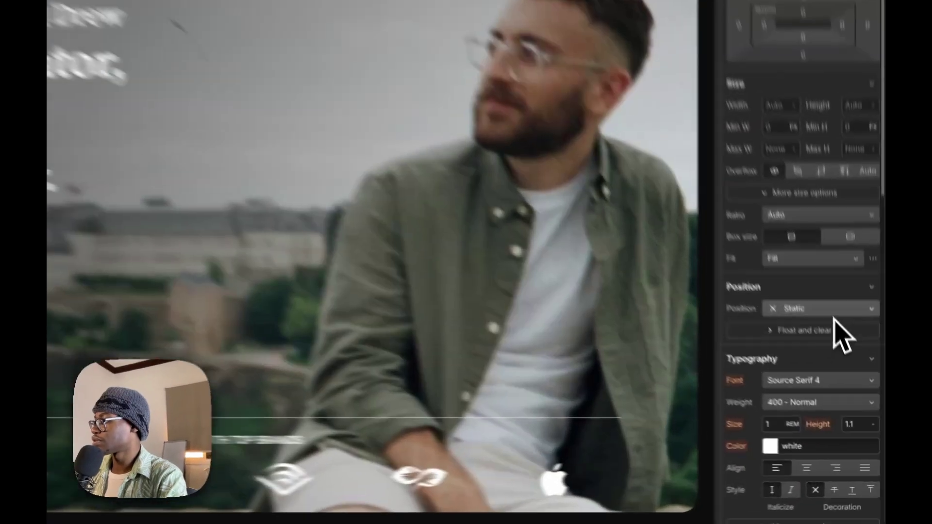
pyautogui.click(851, 371)
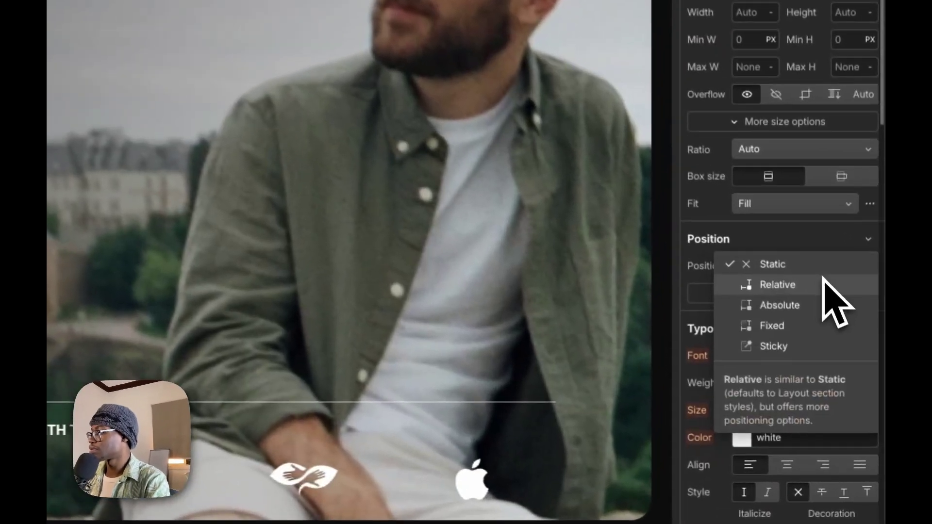
pyautogui.click(823, 320)
pyautogui.click(870, 284)
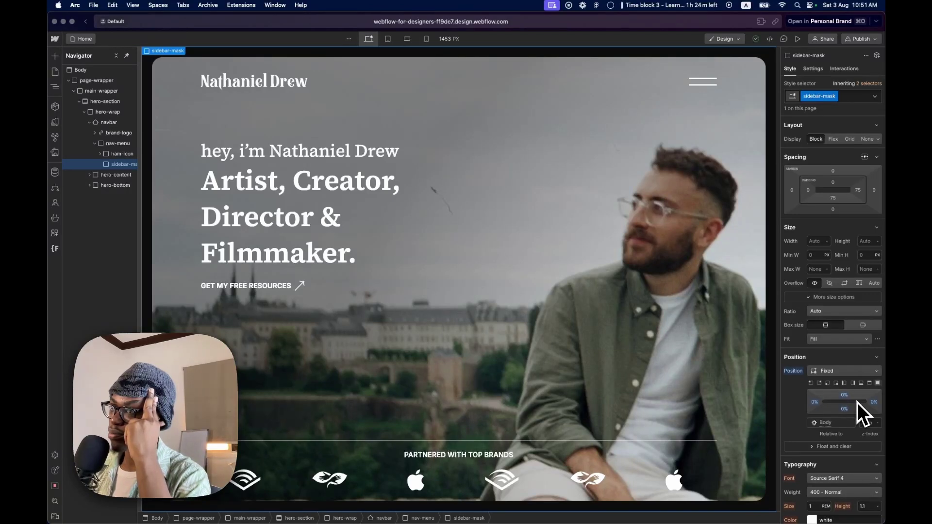
pyautogui.scroll(-3, 857, 422)
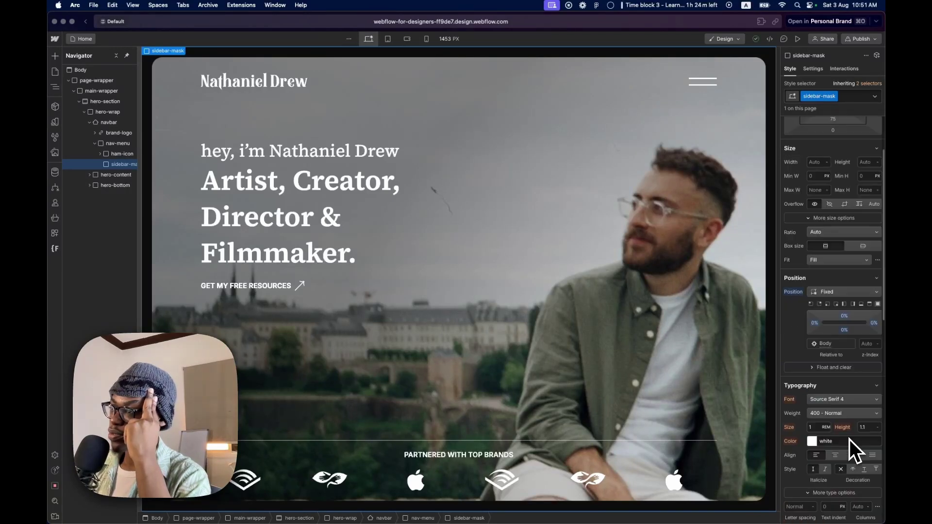
pyautogui.scroll(-12, 848, 440)
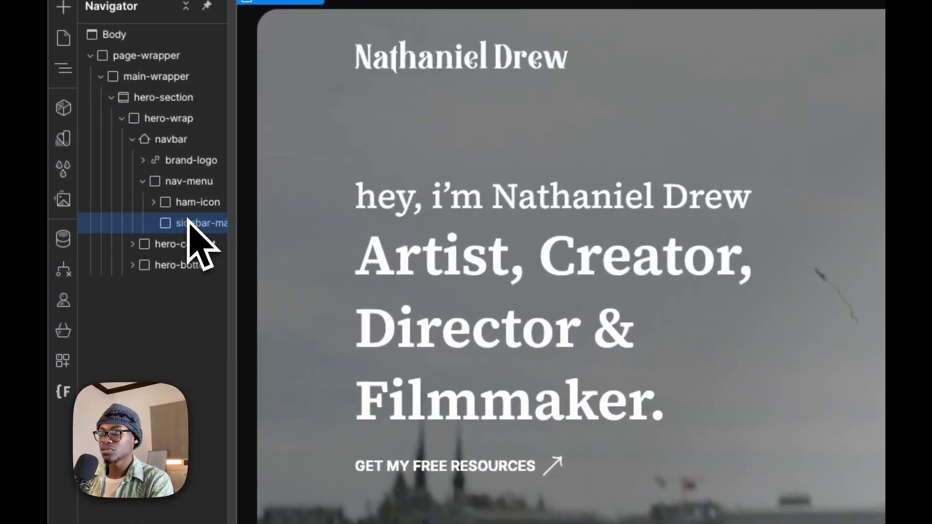
pyautogui.press('super+k')
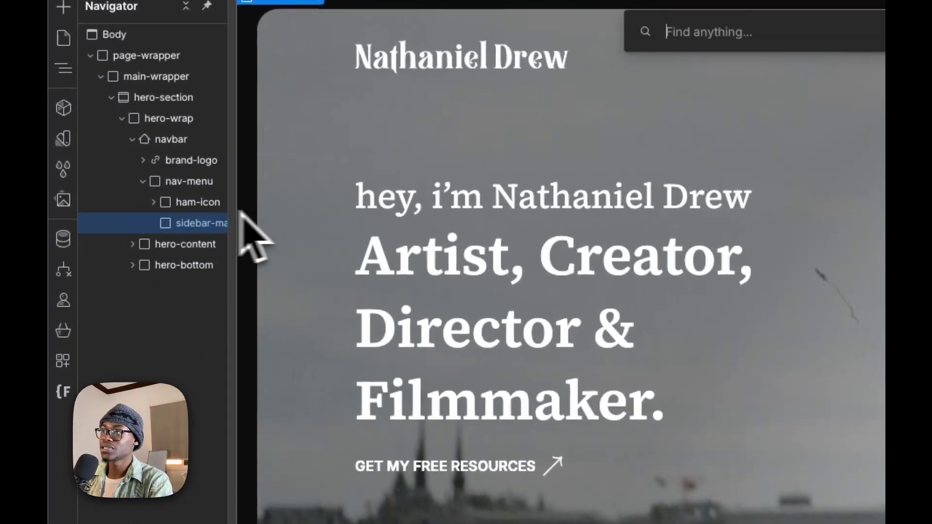
pyautogui.press('Escape')
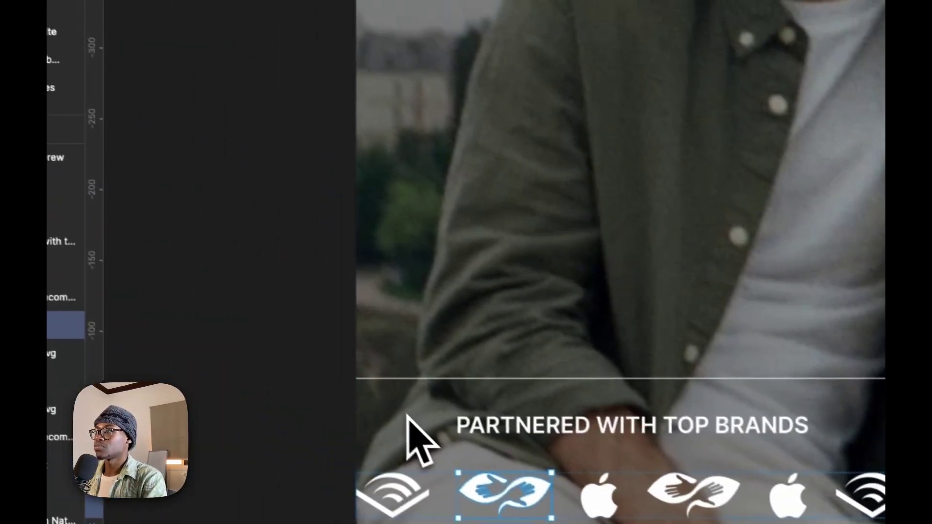
# Switch to the Figma design and examine the bg overlay of the Hero frame behind the green navbar.
pyautogui.scroll(-10, 407, 416)
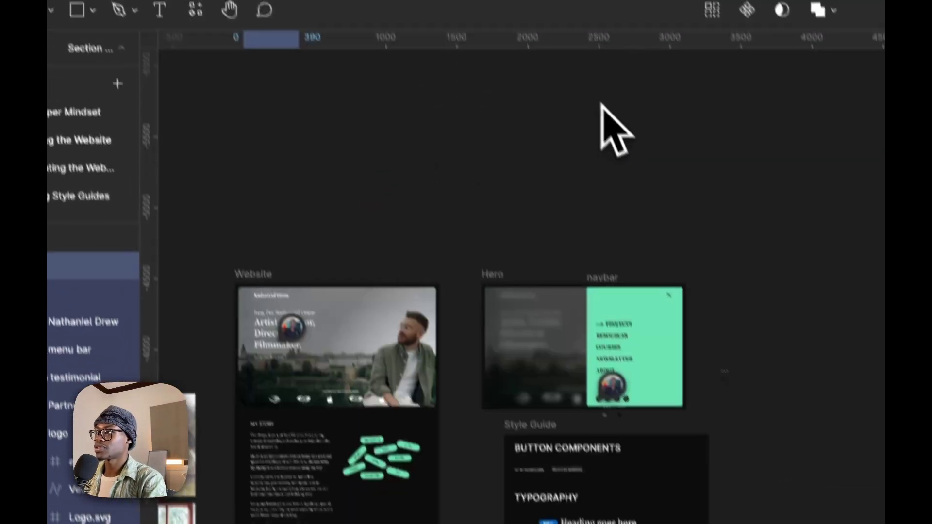
pyautogui.scroll(5, 539, 330)
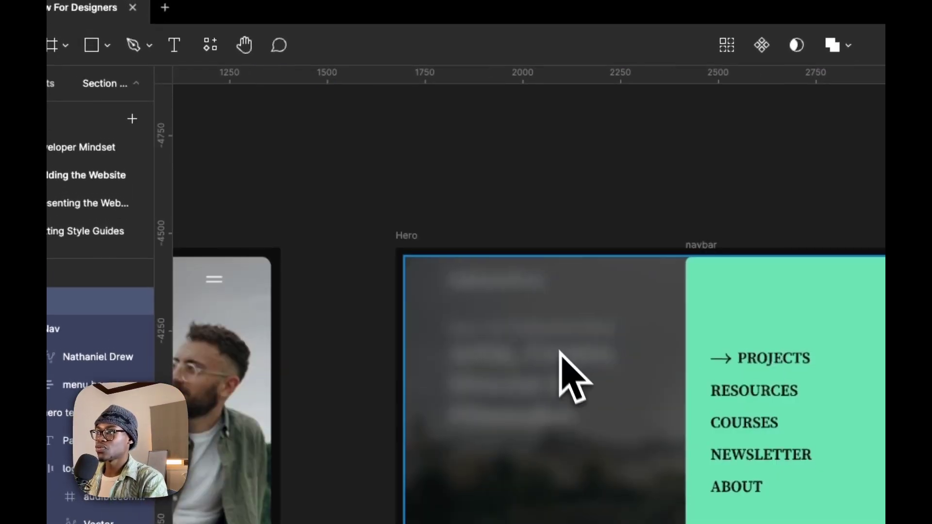
pyautogui.click(509, 301)
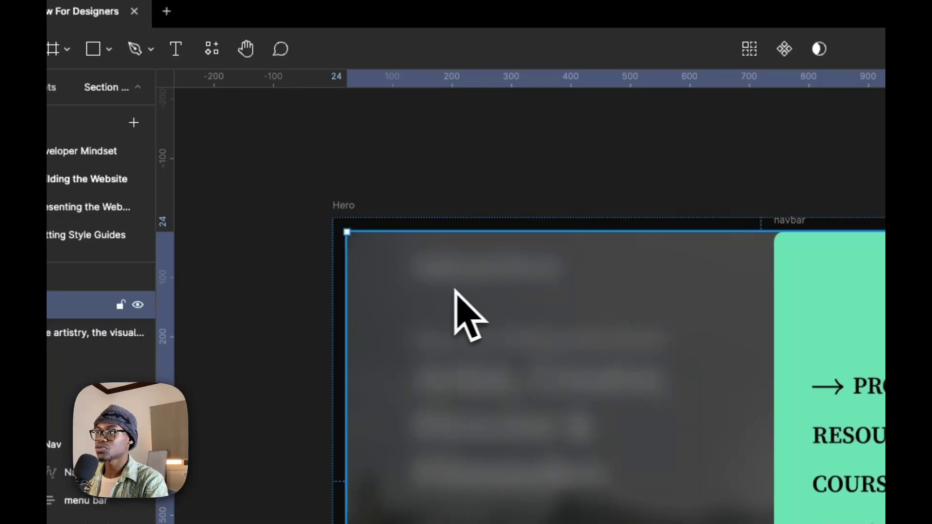
pyautogui.scroll(3, 454, 289)
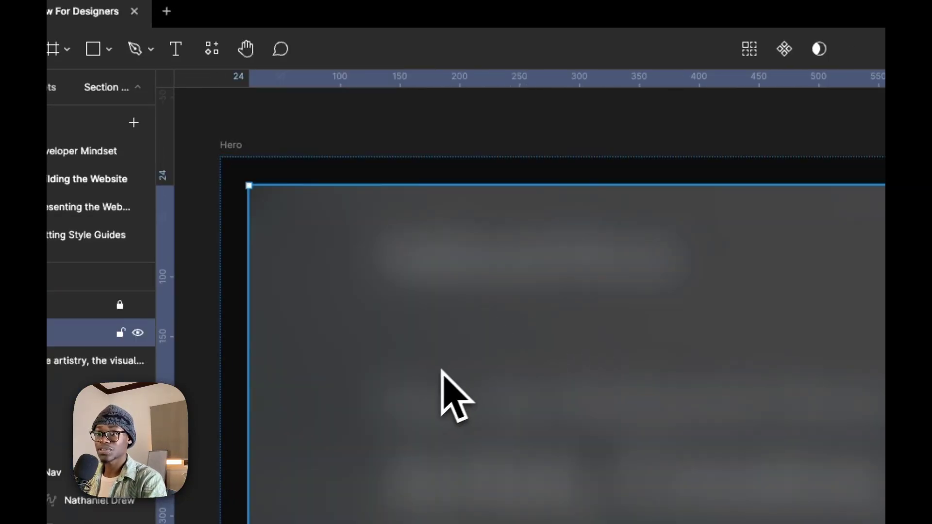
pyautogui.scroll(-3, 333, 383)
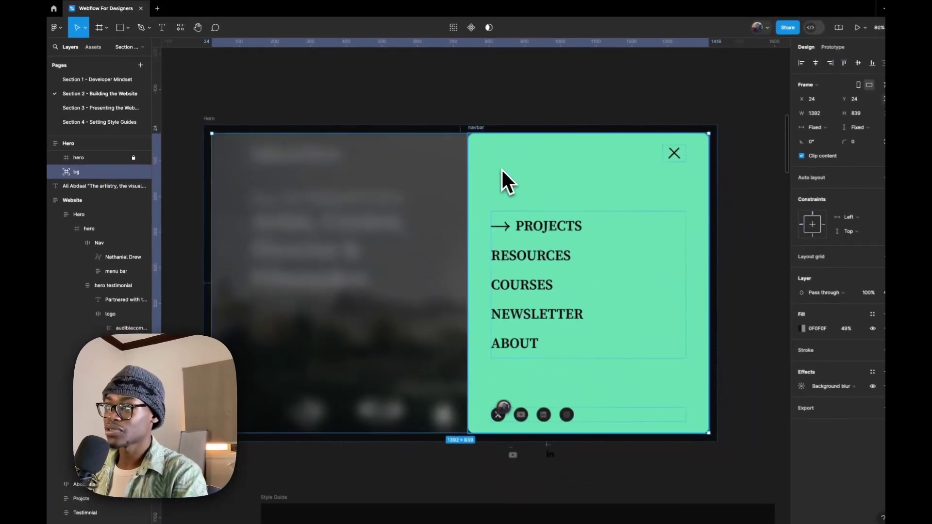
# Switch back to Webflow and add a Div Block inside the sidebar-mask element.
pyautogui.hotkey('ctrl', 'Left')
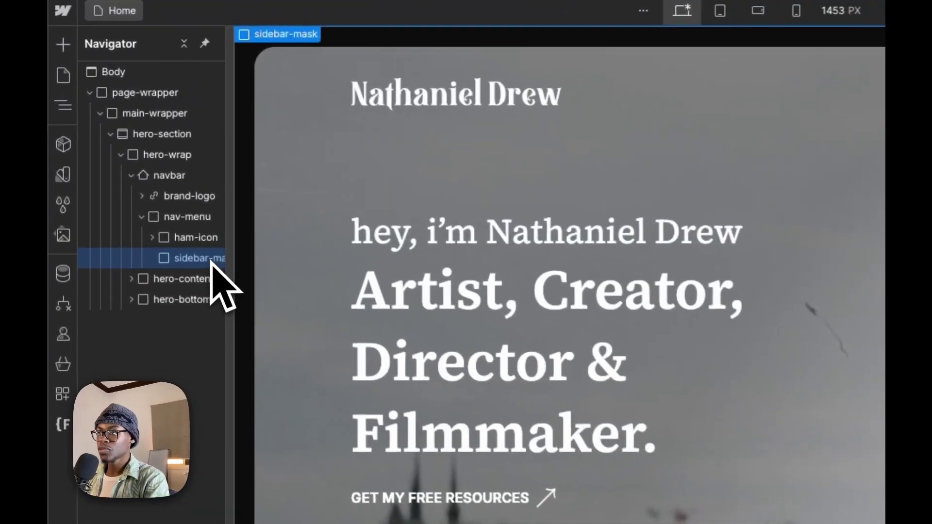
pyautogui.press('super+k')
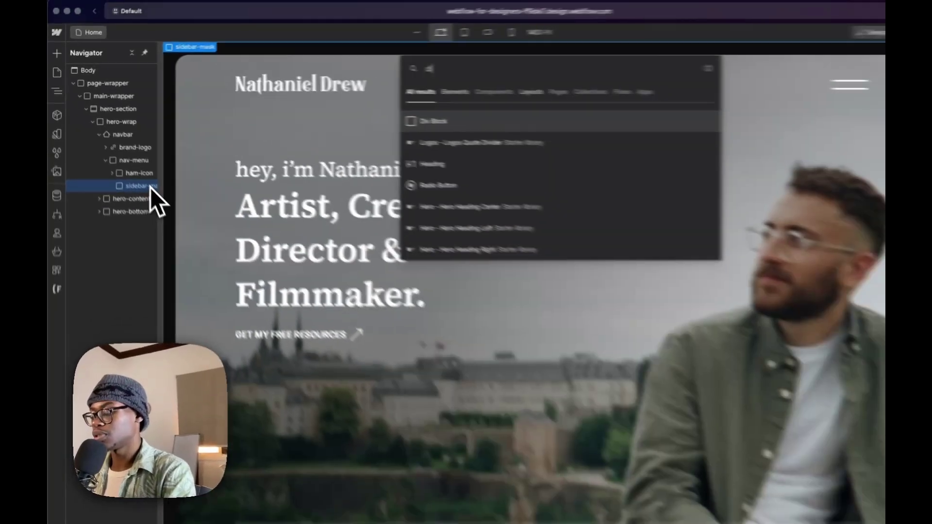
pyautogui.write('div')
pyautogui.press('Return')
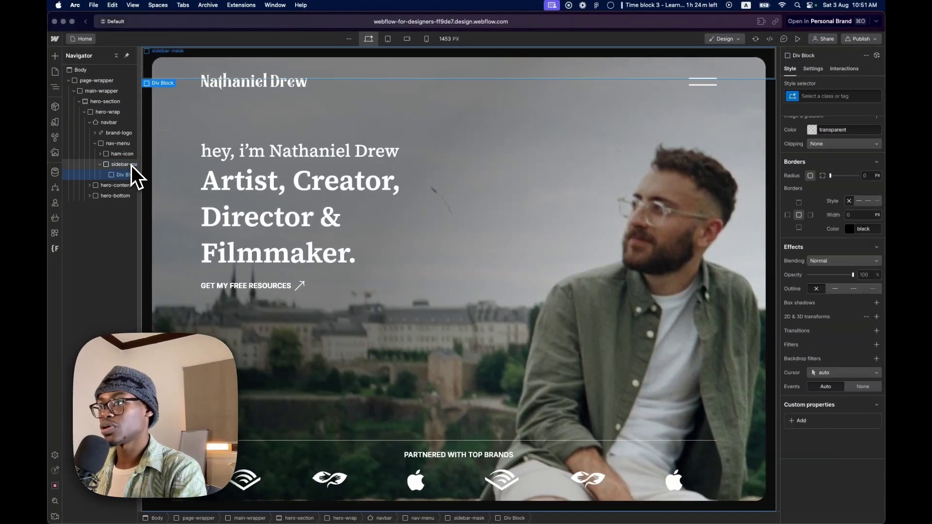
# Create the class sidebar-content on the new Div Block inside sidebar-mask.
pyautogui.click(809, 99)
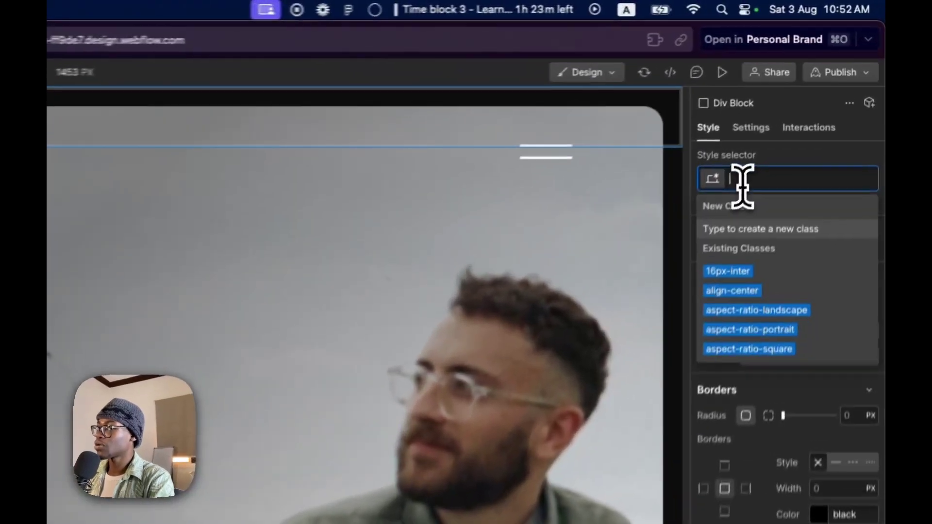
pyautogui.write('sidebar')
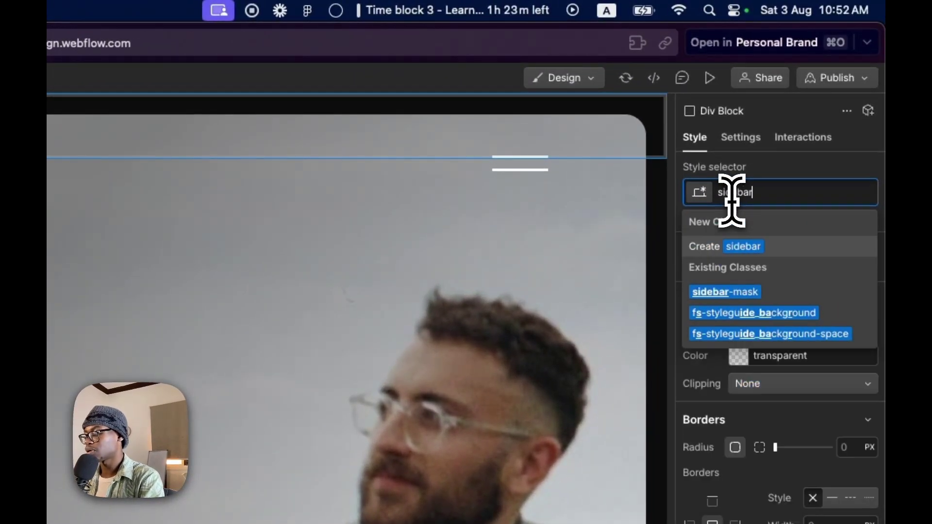
pyautogui.write('-content')
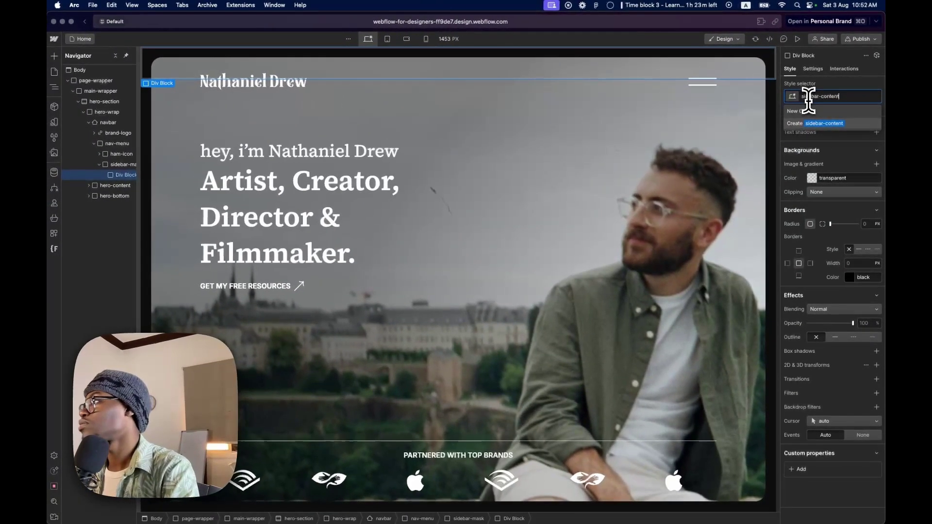
pyautogui.press('Return')
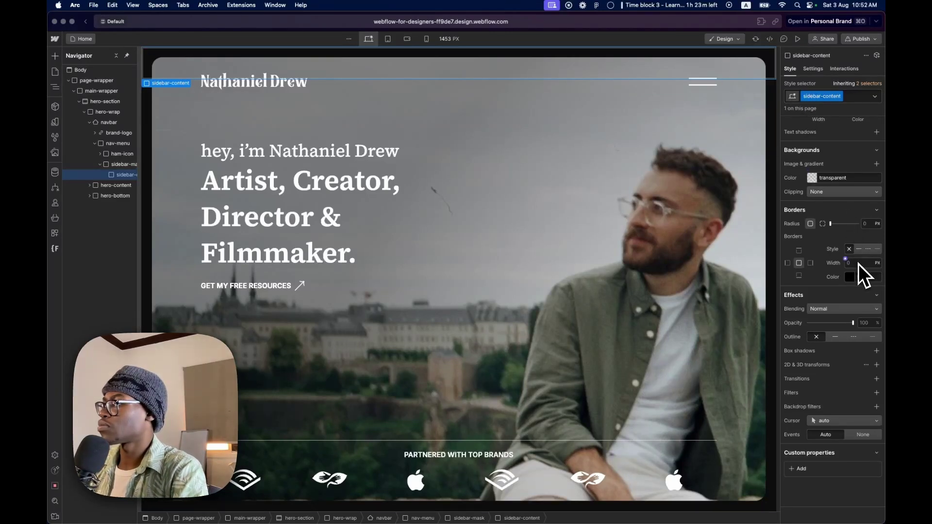
# Set the sidebar-content element's width and height to 100%.
pyautogui.scroll(10, 858, 266)
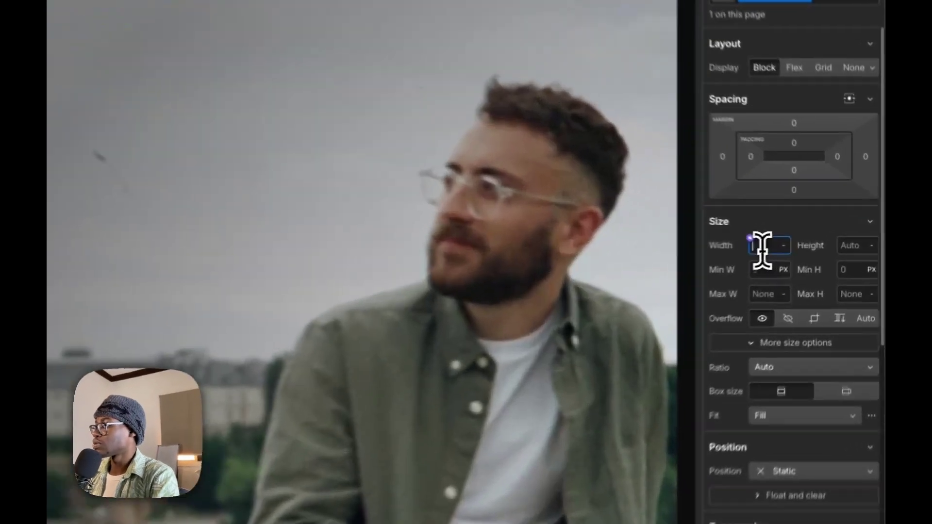
pyautogui.click(814, 241)
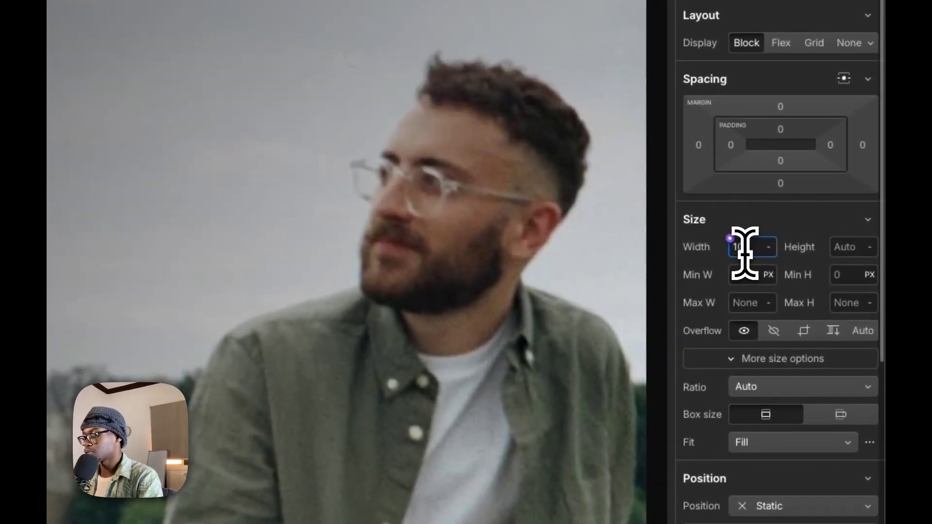
pyautogui.write('100%')
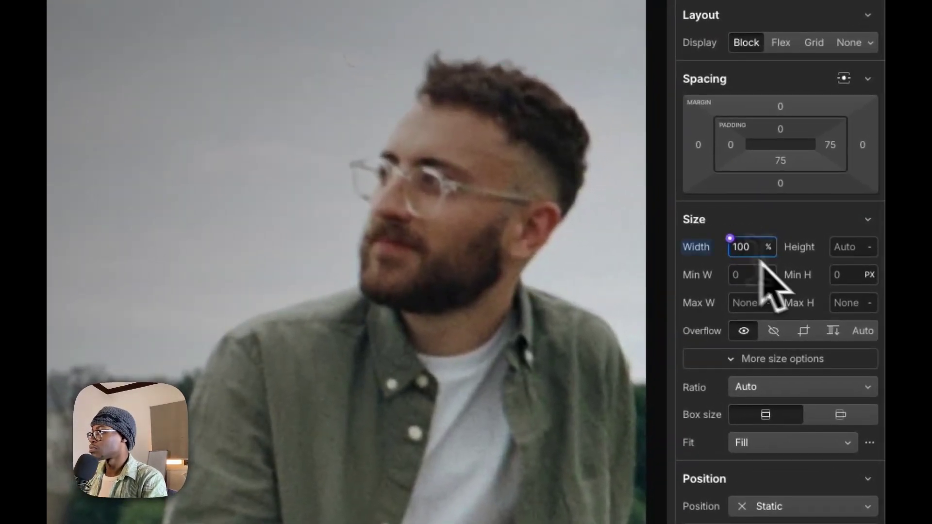
pyautogui.click(853, 248)
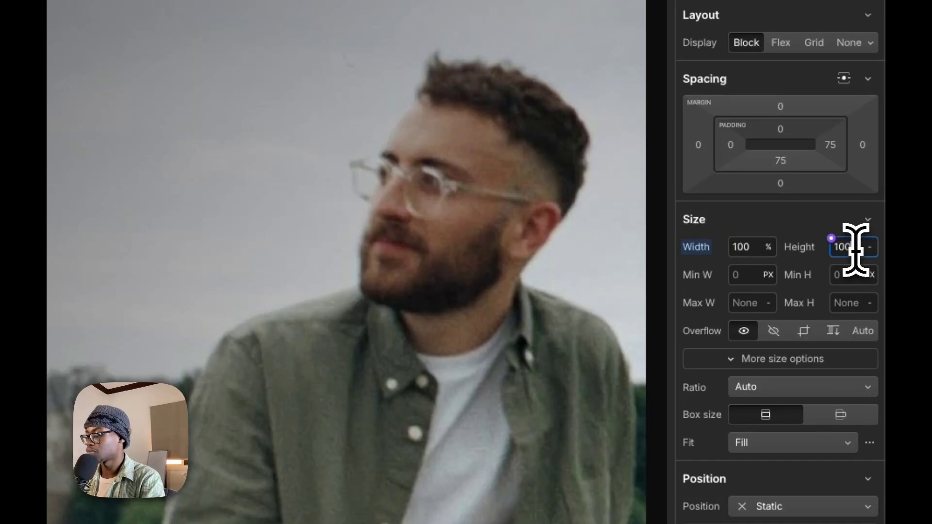
pyautogui.write('100%')
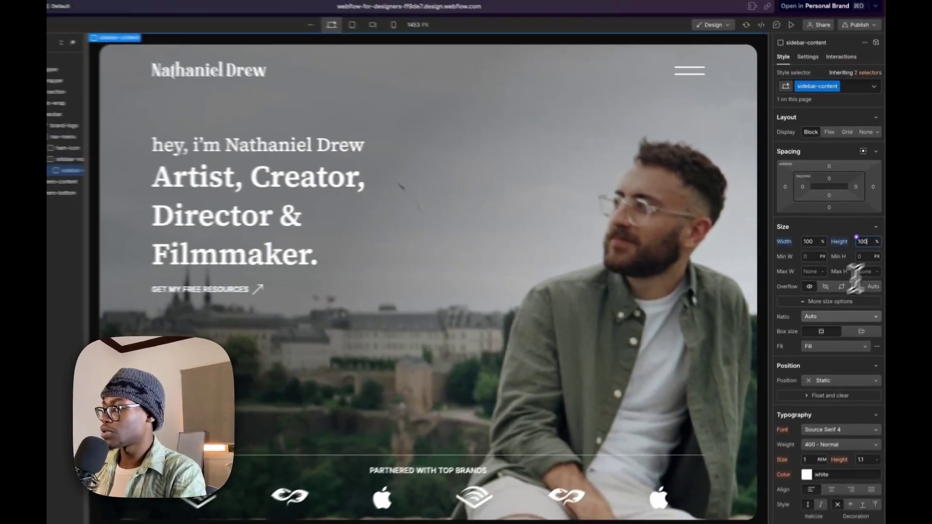
# Give sidebar-content a black background color and lower its alpha so the hero shows through.
pyautogui.scroll(-5, 821, 339)
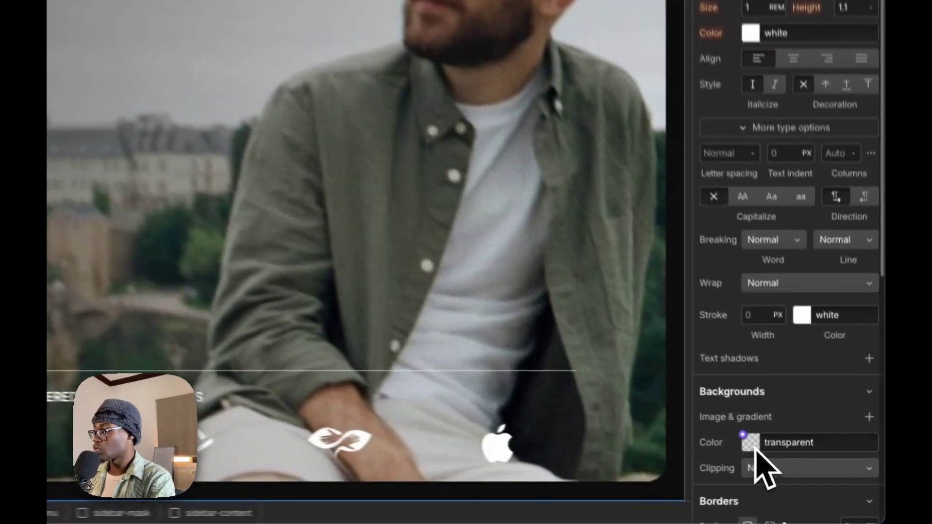
pyautogui.click(812, 481)
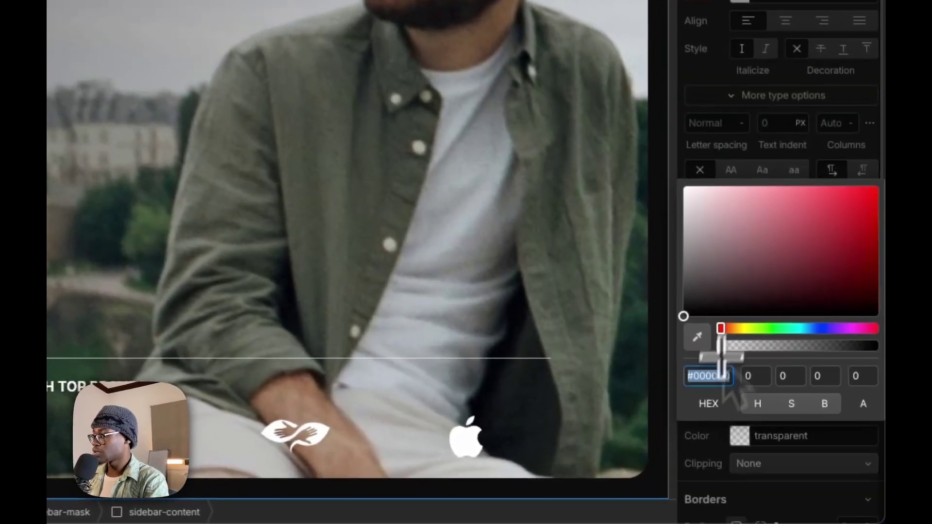
pyautogui.moveTo(789, 359); pyautogui.dragTo(750, 322)
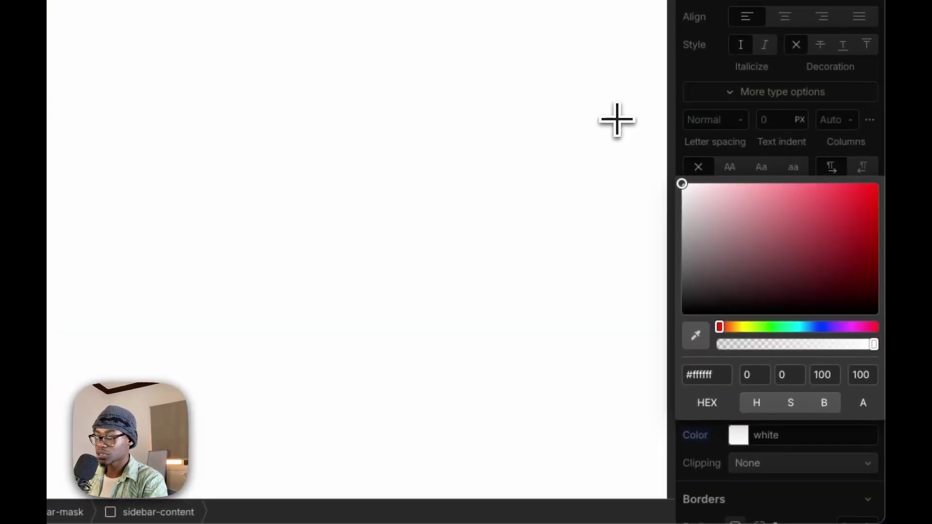
pyautogui.moveTo(617, 120); pyautogui.dragTo(664, 326)
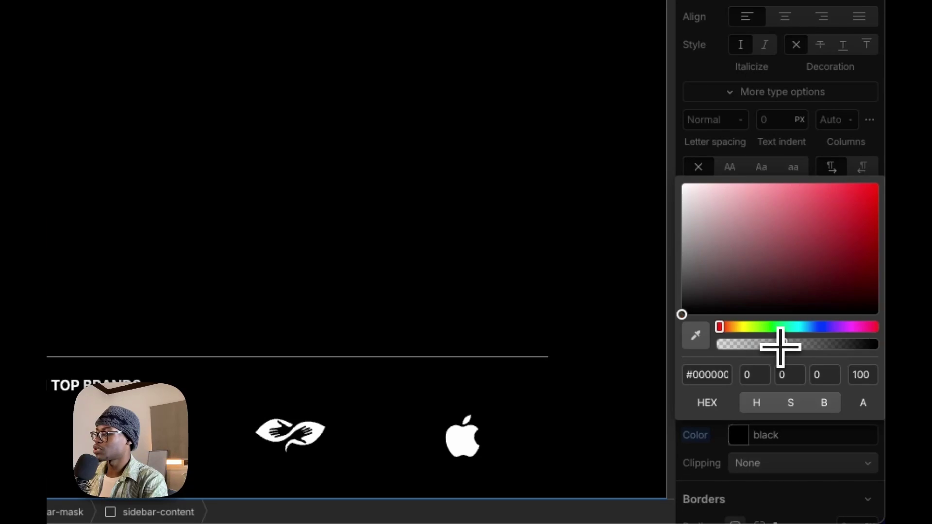
pyautogui.moveTo(780, 347); pyautogui.dragTo(757, 352)
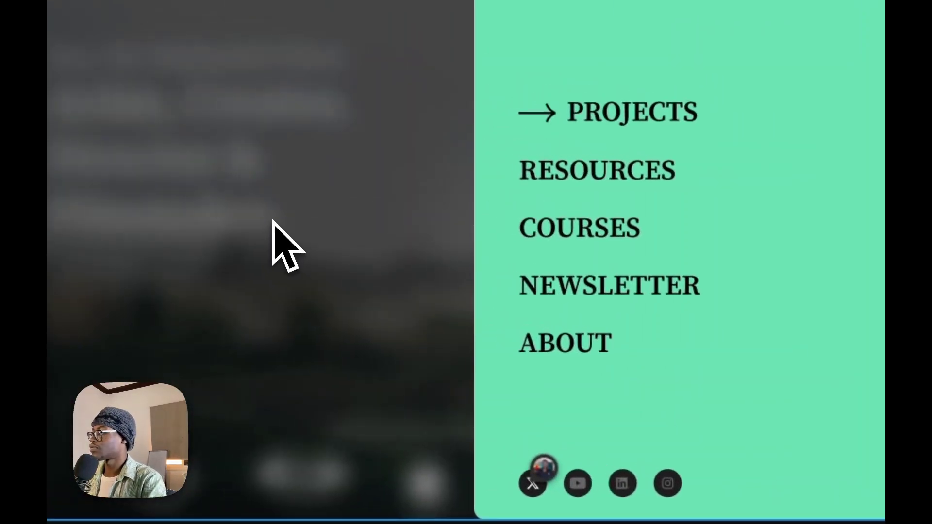
# Compare with the overlay in the Figma design and set the alpha of sidebar-content's black background to 49%.
pyautogui.click(274, 246)
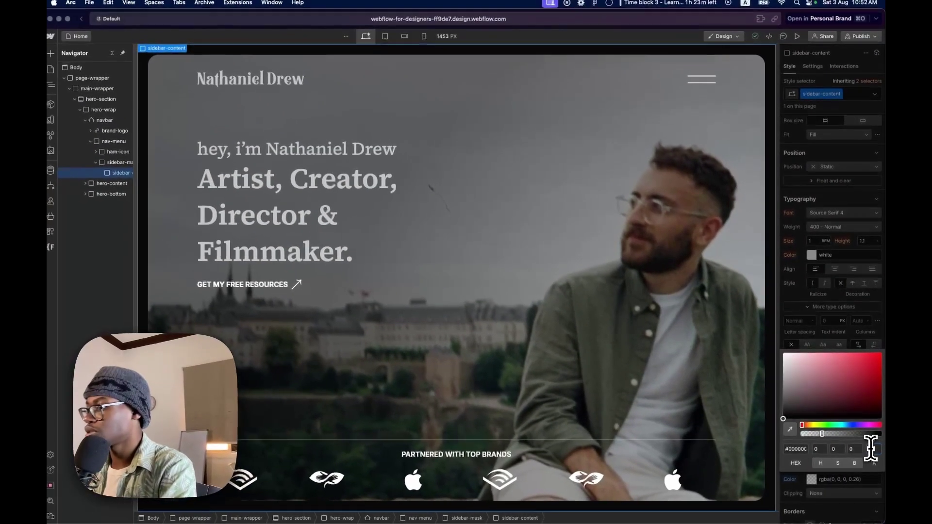
pyautogui.press('Up')
pyautogui.press('Up')
pyautogui.press('Up')
pyautogui.press('Up')
pyautogui.press('Up')
pyautogui.press('Up')
pyautogui.press('Up')
pyautogui.press('Up')
pyautogui.press('Up')
pyautogui.press('Up')
pyautogui.press('Up')
pyautogui.press('Up')
pyautogui.press('Up')
pyautogui.press('Up')
pyautogui.press('Up')
pyautogui.press('Up')
pyautogui.press('Up')
pyautogui.press('Up')
pyautogui.press('Up')
pyautogui.press('Up')
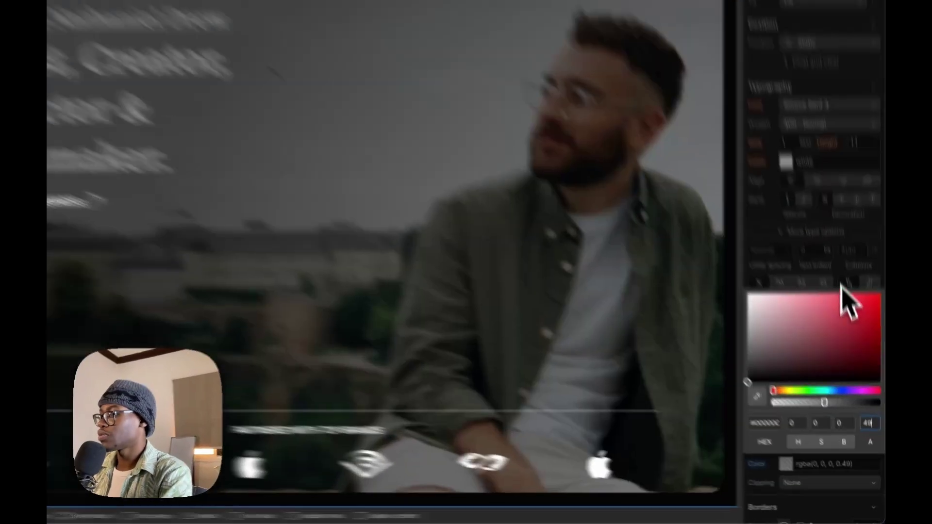
pyautogui.click(852, 344)
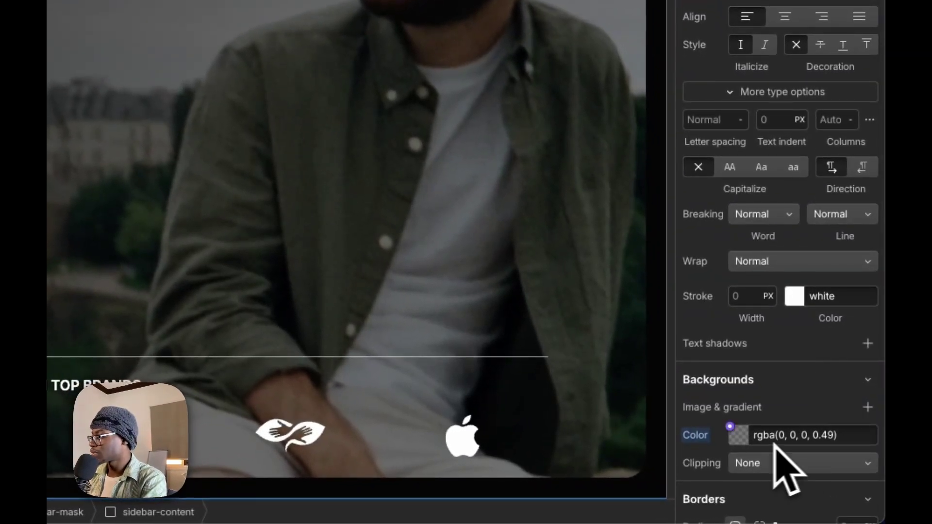
# Add a Blur backdrop filter with a 6 px radius to sidebar-content.
pyautogui.scroll(-10, 806, 427)
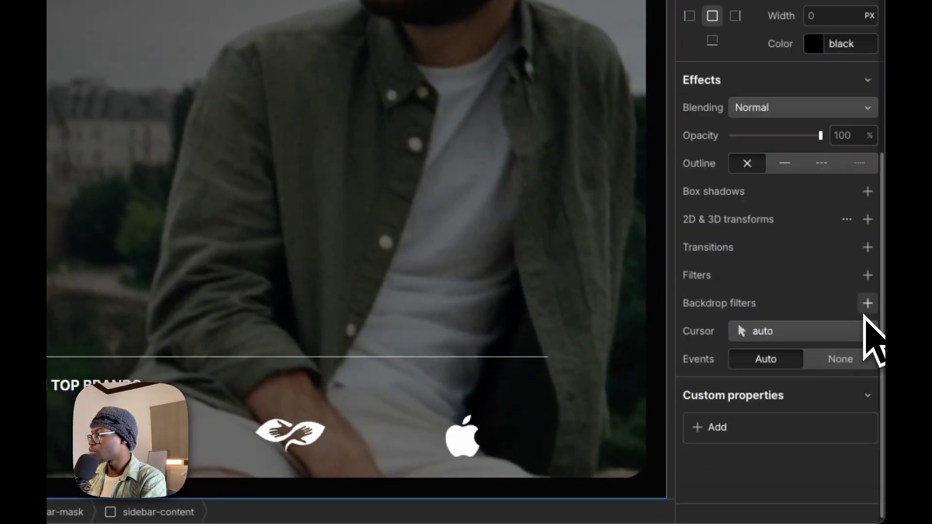
pyautogui.click(868, 304)
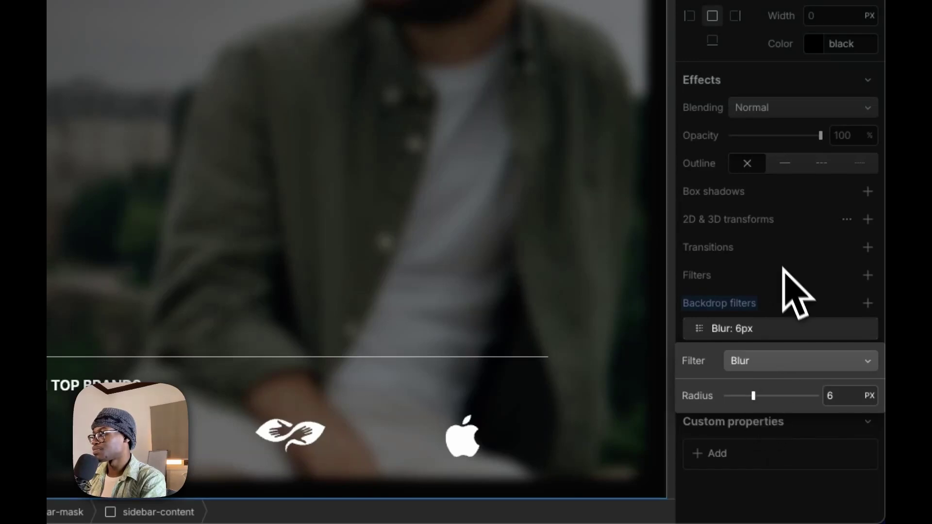
pyautogui.click(790, 315)
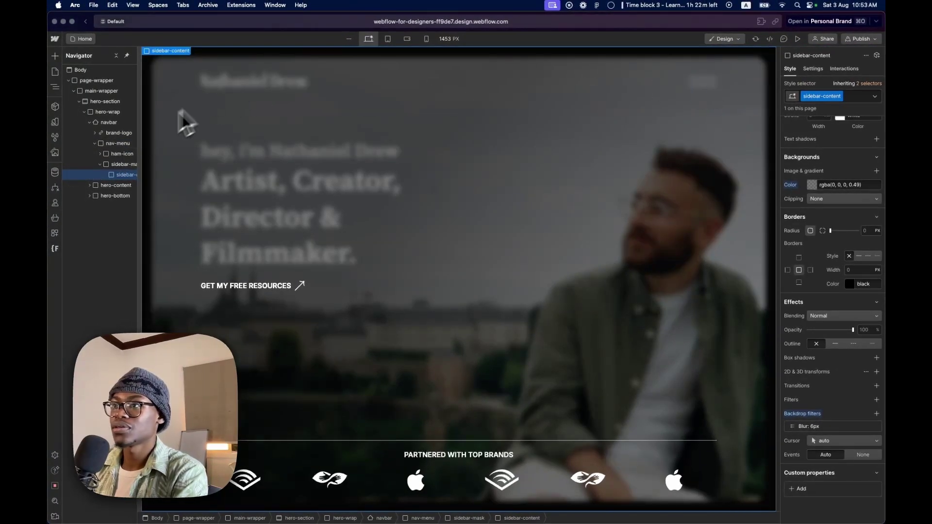
pyautogui.click(111, 133)
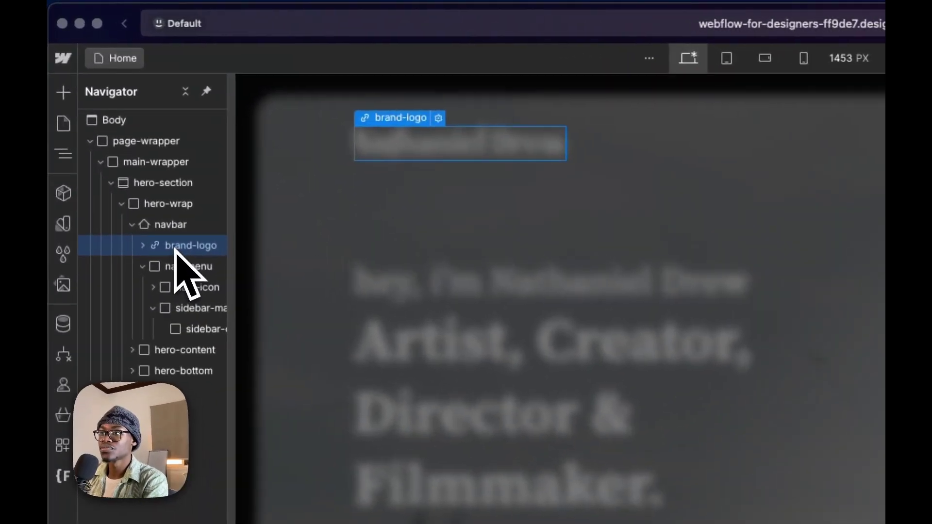
pyautogui.click(185, 223)
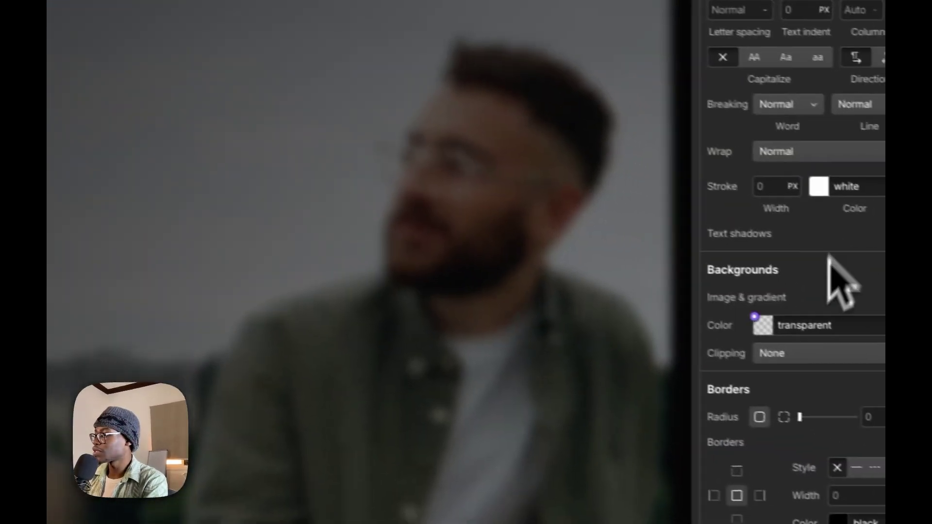
pyautogui.scroll(10, 829, 260)
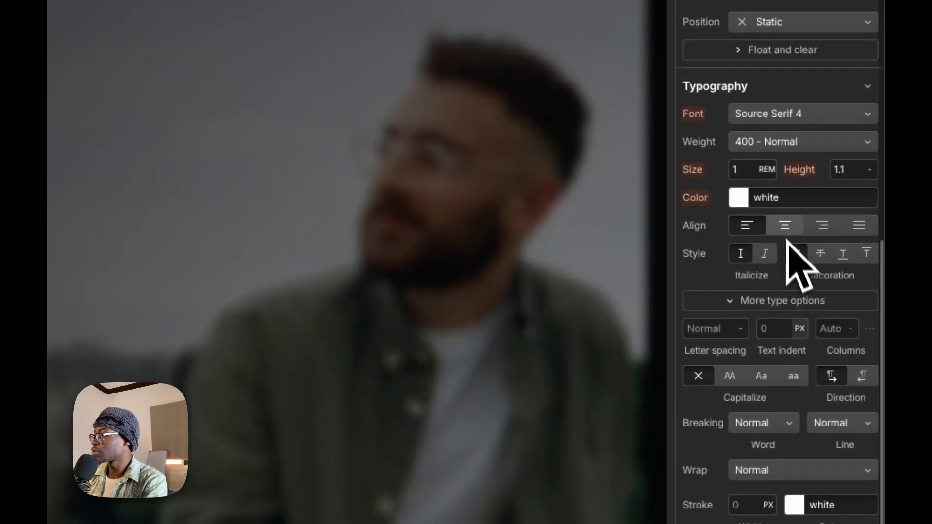
pyautogui.click(798, 219)
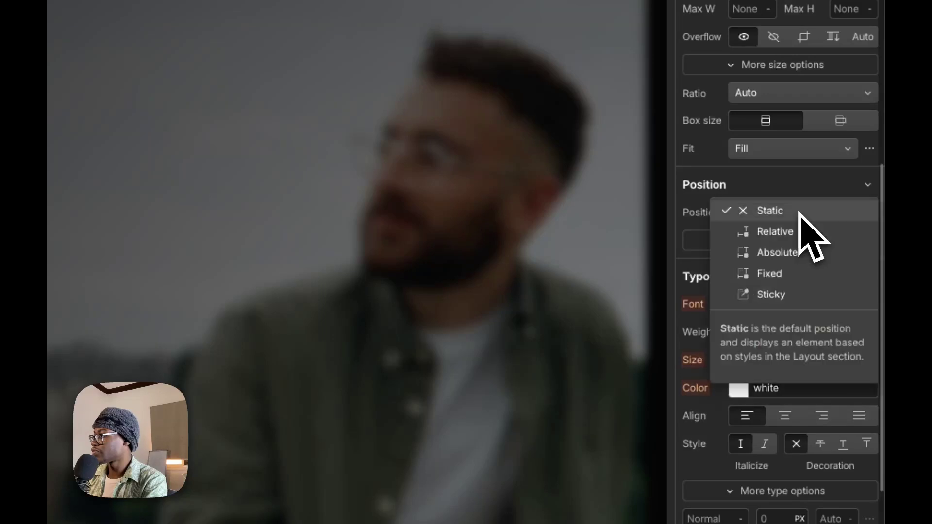
pyautogui.press('Escape')
pyautogui.click(797, 213)
pyautogui.click(800, 253)
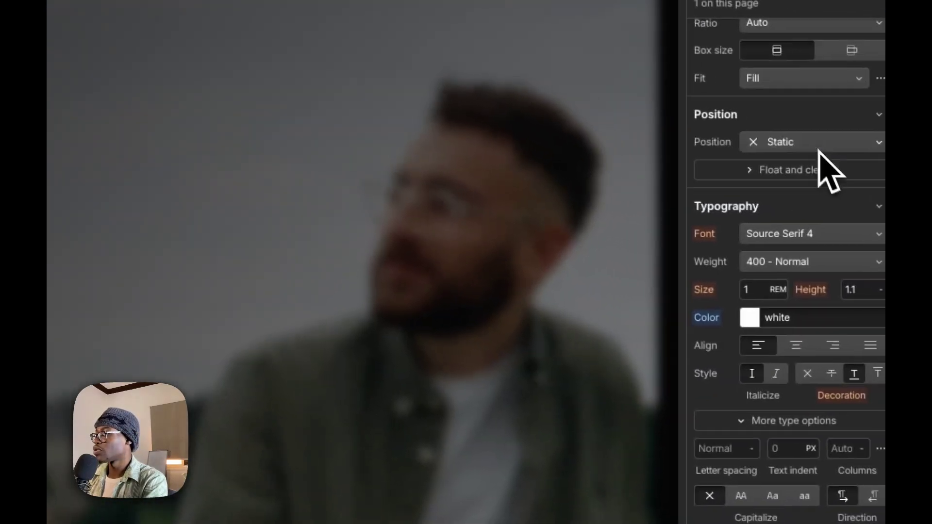
# Set the brand-logo's position to Relative with a z-index of 5 to lift it above the blurred mask.
pyautogui.click(815, 141)
pyautogui.click(815, 160)
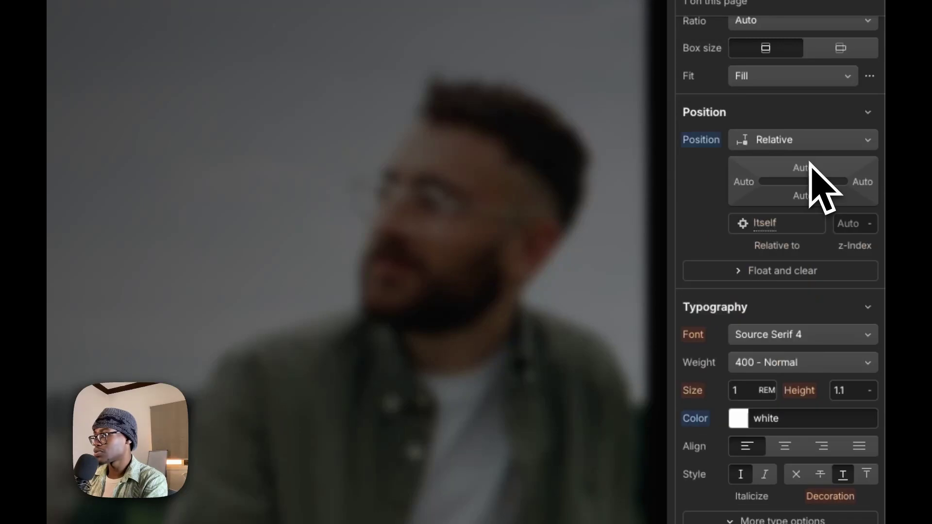
pyautogui.click(854, 223)
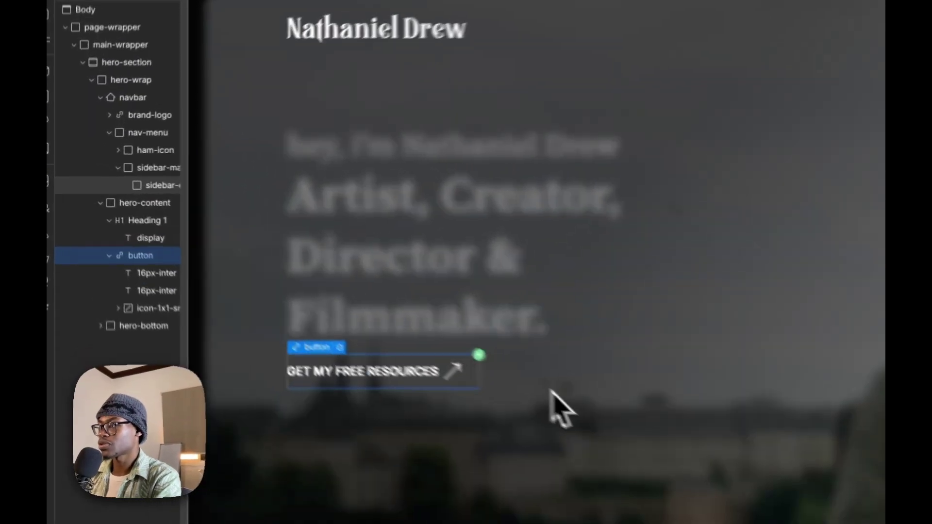
pyautogui.click(331, 226)
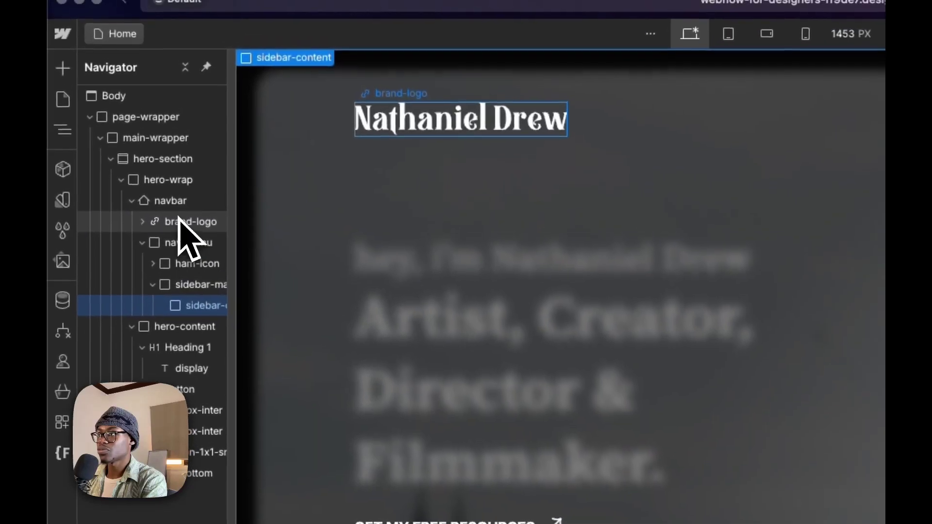
pyautogui.click(146, 108)
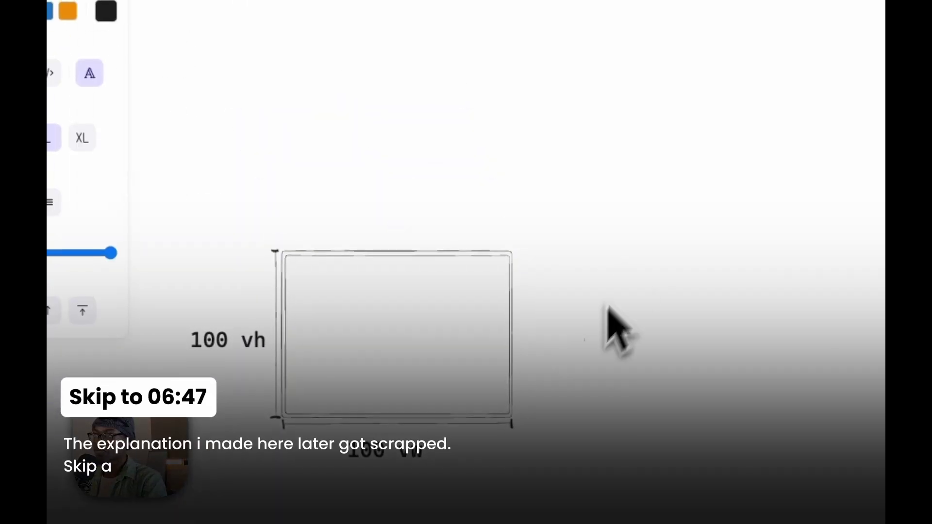
# Switch to Excalidraw, draw a large rectangle beside the 100 vw by 100 vh frame, and add an overlapping copy with a light blue background.
pyautogui.click(396, 4)
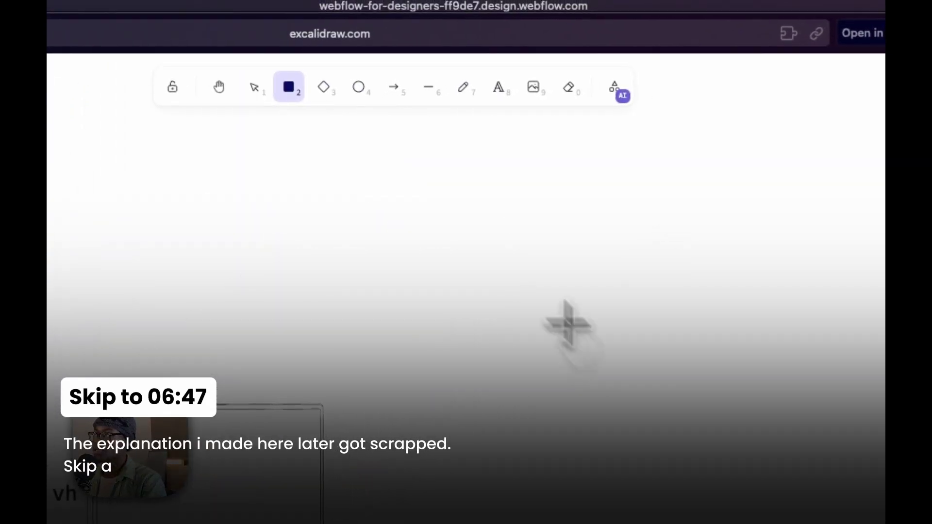
pyautogui.moveTo(565, 166); pyautogui.dragTo(832, 475)
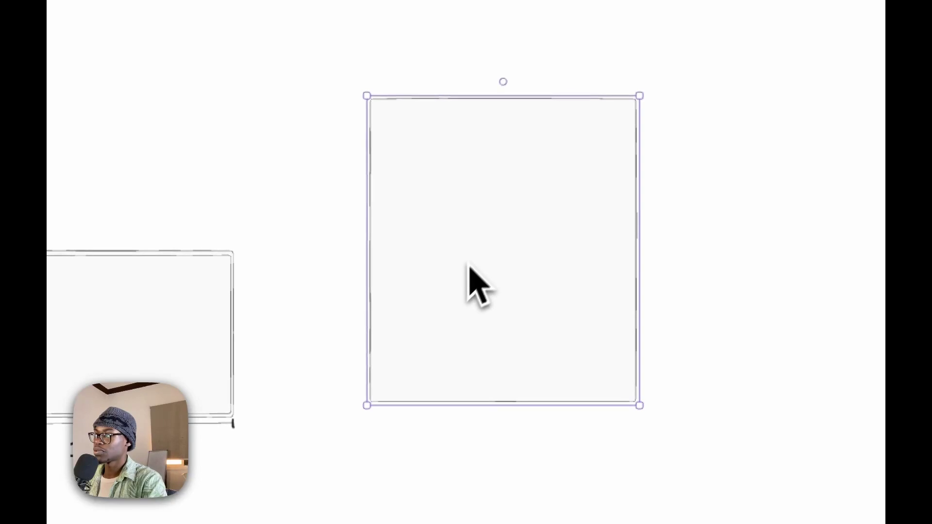
pyautogui.keyDown('alt'); pyautogui.moveTo(467, 265); pyautogui.dragTo(548, 243); pyautogui.keyUp('alt')
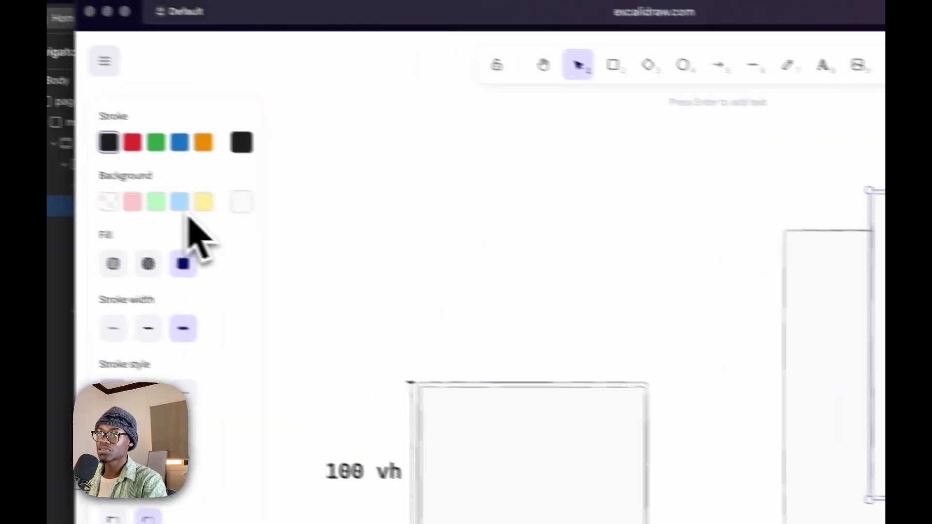
pyautogui.click(232, 213)
# Duplicate the blue rectangle, give the copy a light green background, and place it in front, offset up and to the right.
pyautogui.keyDown('alt'); pyautogui.moveTo(645, 349); pyautogui.dragTo(567, 267); pyautogui.keyUp('alt')
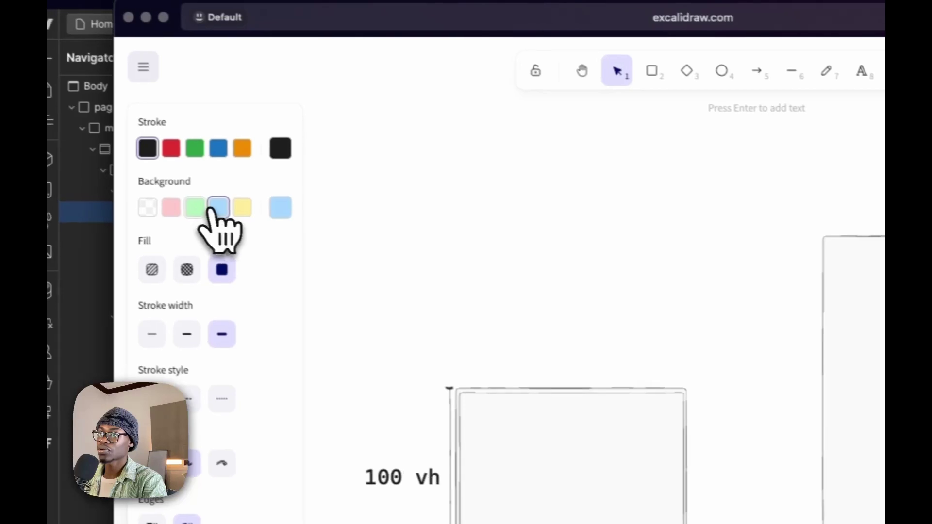
pyautogui.click(211, 209)
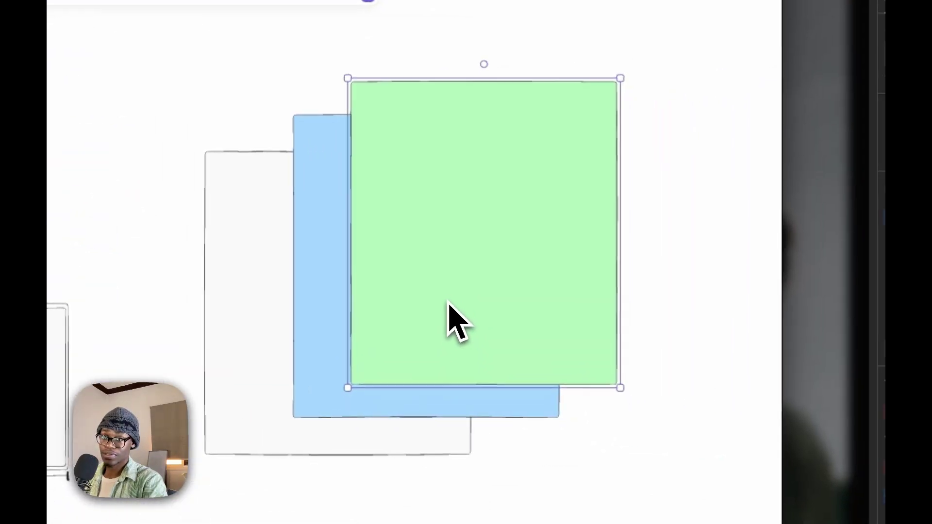
pyautogui.moveTo(453, 298); pyautogui.dragTo(488, 214)
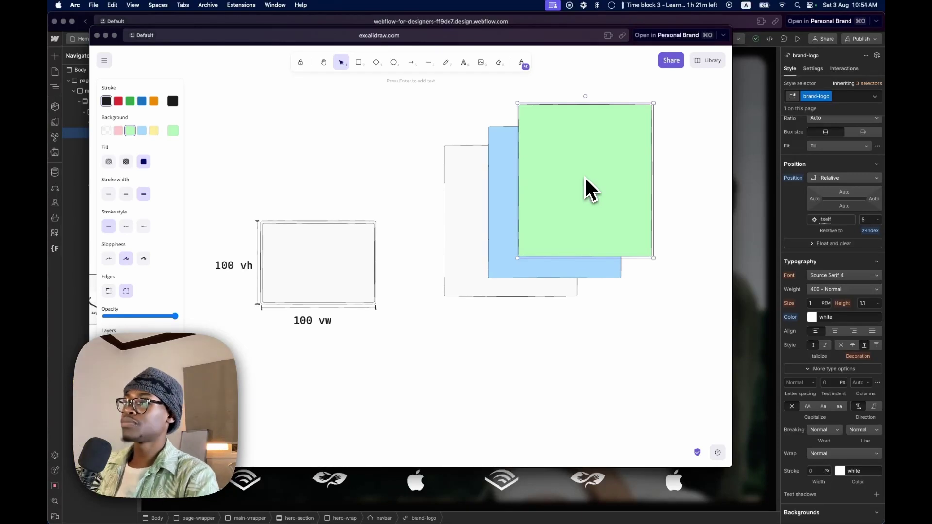
# Place the blue rectangle flush beside the white one and move the green rectangle below both.
pyautogui.click(477, 208)
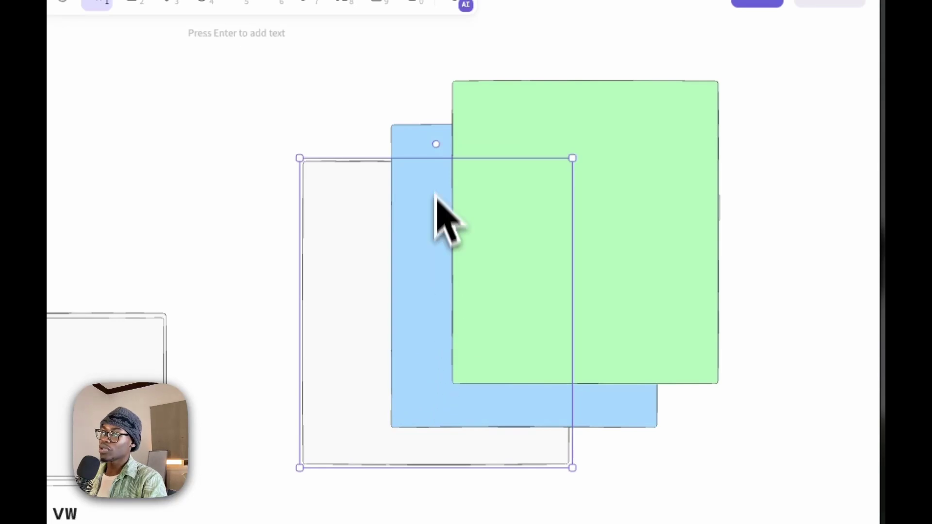
pyautogui.click(418, 155)
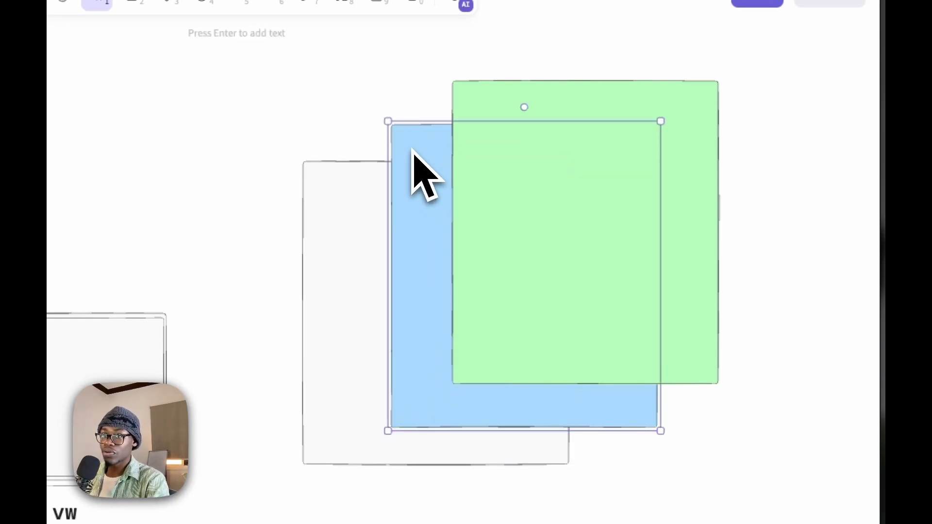
pyautogui.moveTo(421, 176); pyautogui.dragTo(590, 188)
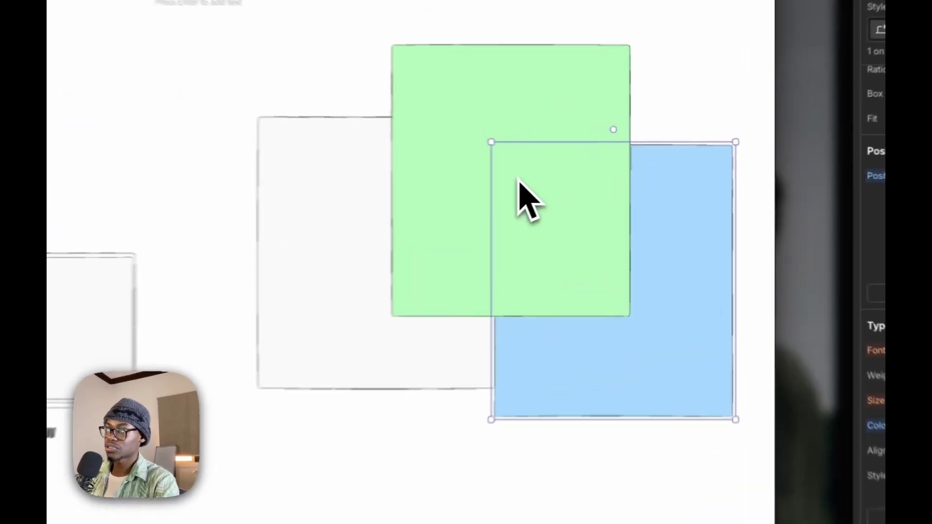
pyautogui.click(561, 132)
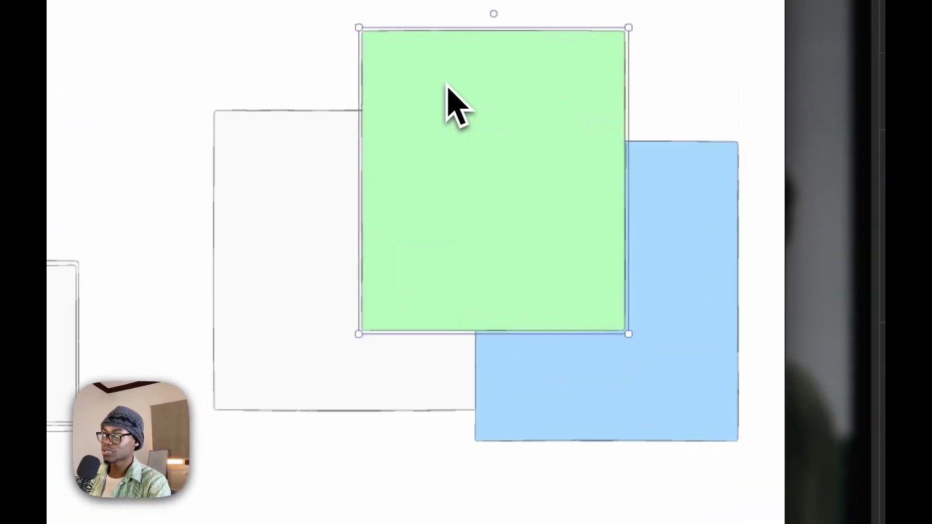
pyautogui.moveTo(447, 85); pyautogui.dragTo(386, 445)
pyautogui.click(566, 141)
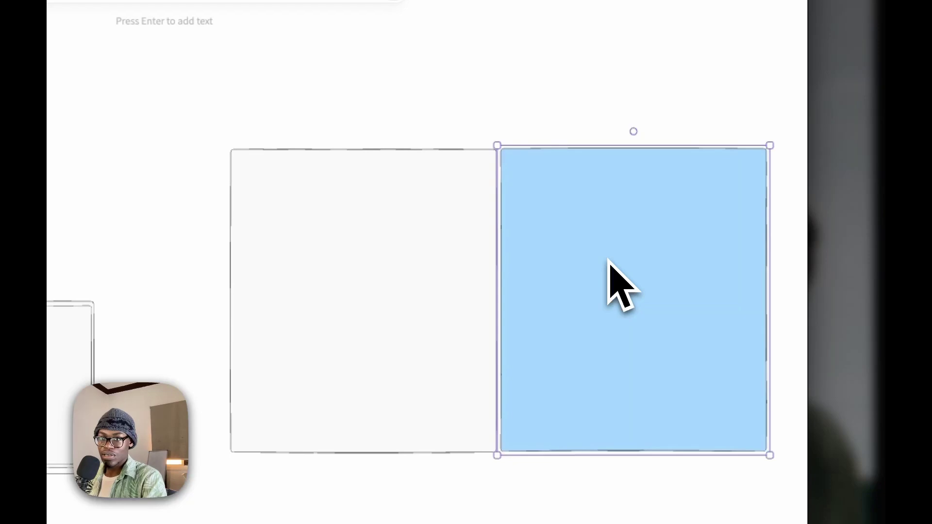
# Slide the blue rectangle up so it overlaps the white one, and return it to the white rectangle's side.
pyautogui.moveTo(608, 260); pyautogui.dragTo(523, 148)
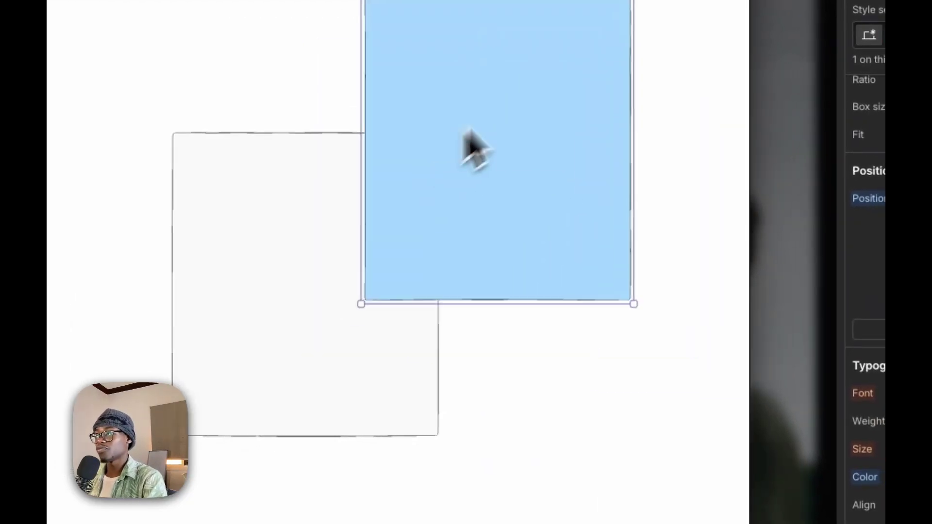
pyautogui.moveTo(466, 137); pyautogui.dragTo(530, 183)
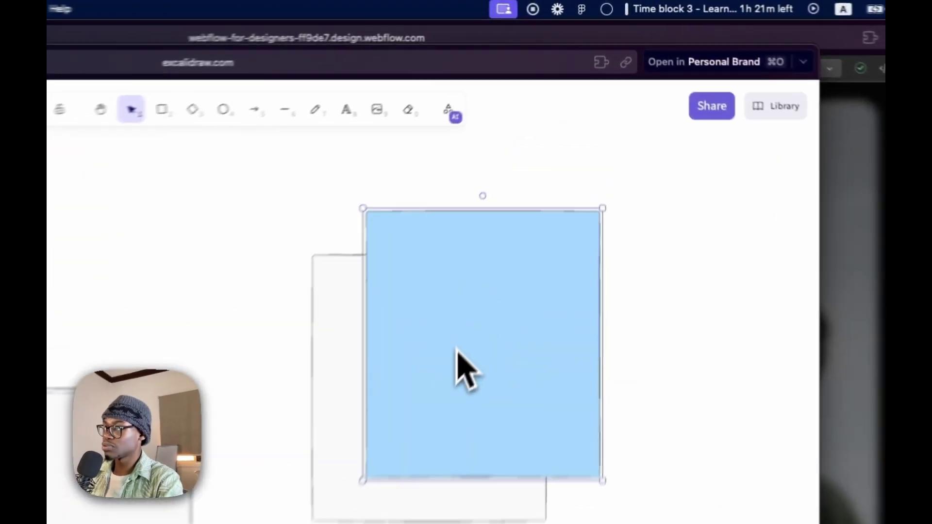
pyautogui.moveTo(526, 208); pyautogui.dragTo(616, 222)
pyautogui.moveTo(612, 443); pyautogui.dragTo(626, 445)
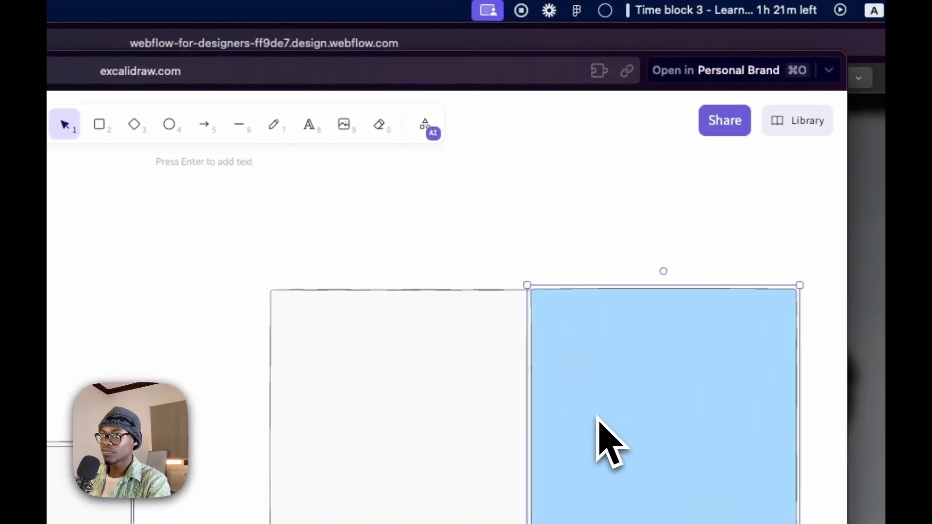
# Draw a larger rectangle enclosing the white and blue rectangles and send it behind them.
pyautogui.click(99, 125)
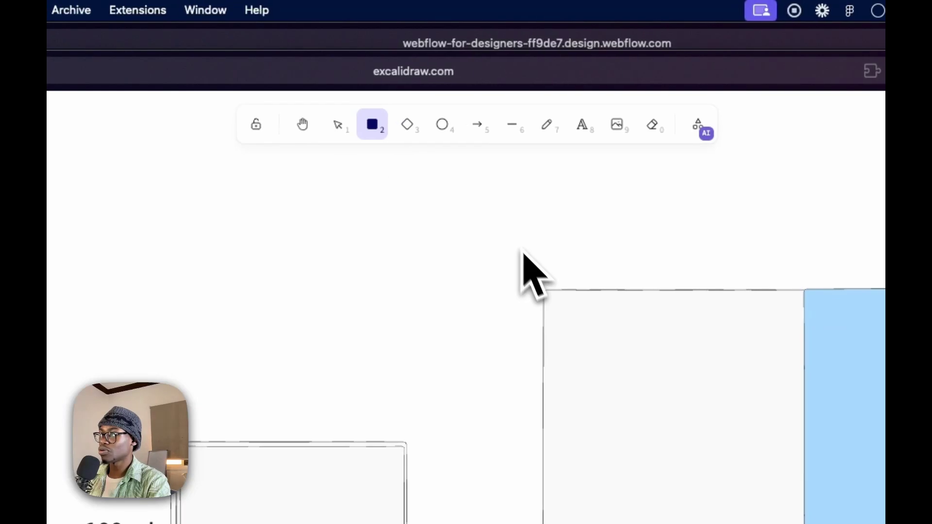
pyautogui.moveTo(525, 291); pyautogui.dragTo(801, 509)
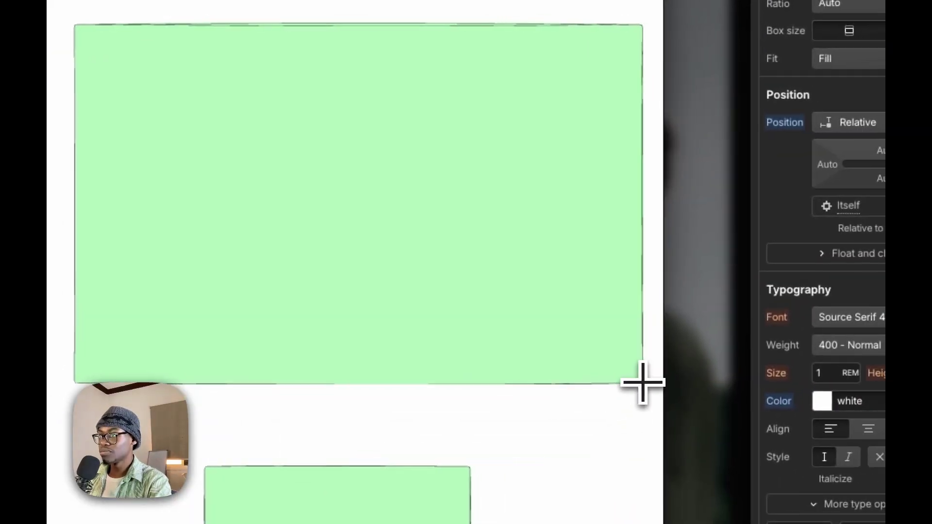
pyautogui.moveTo(642, 383); pyautogui.dragTo(642, 384)
pyautogui.hotkey('ctrl', '[')
pyautogui.hotkey('ctrl', '[')
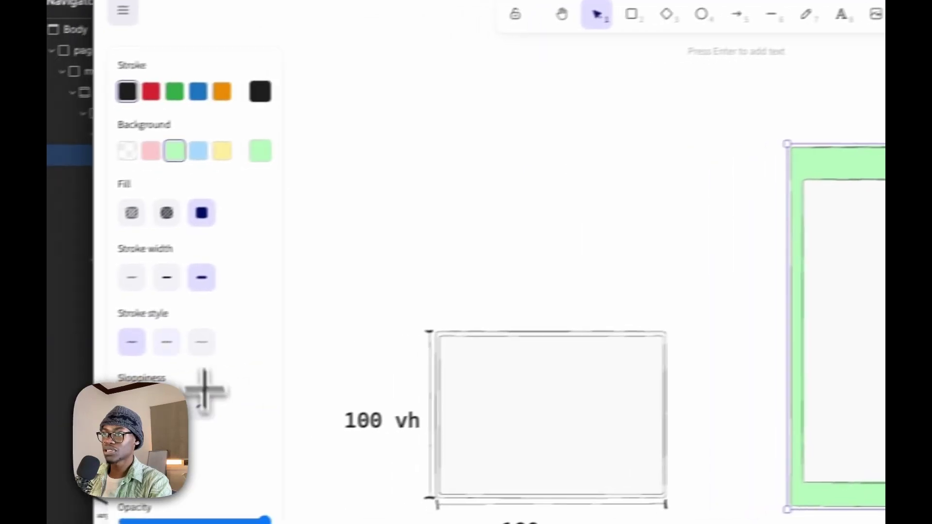
# Give the large enclosing rectangle a light yellow background with a solid fill.
pyautogui.click(205, 207)
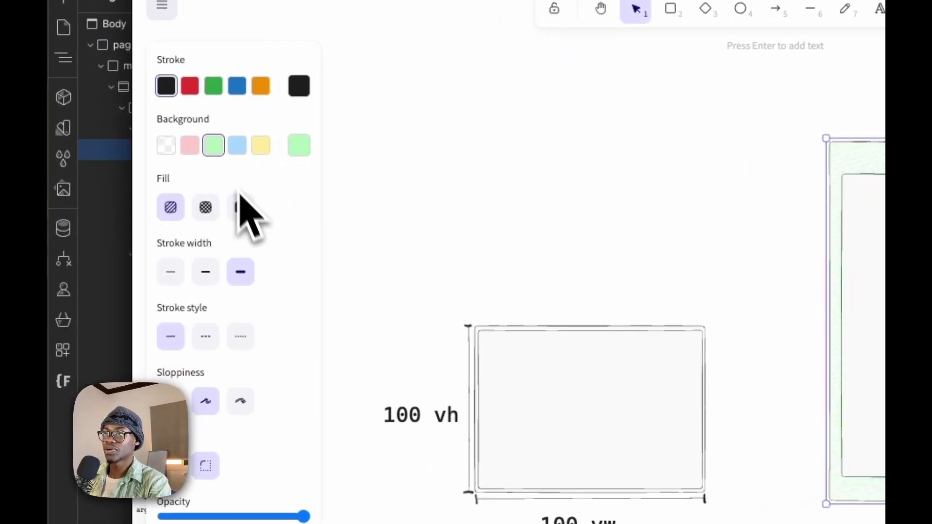
pyautogui.click(166, 145)
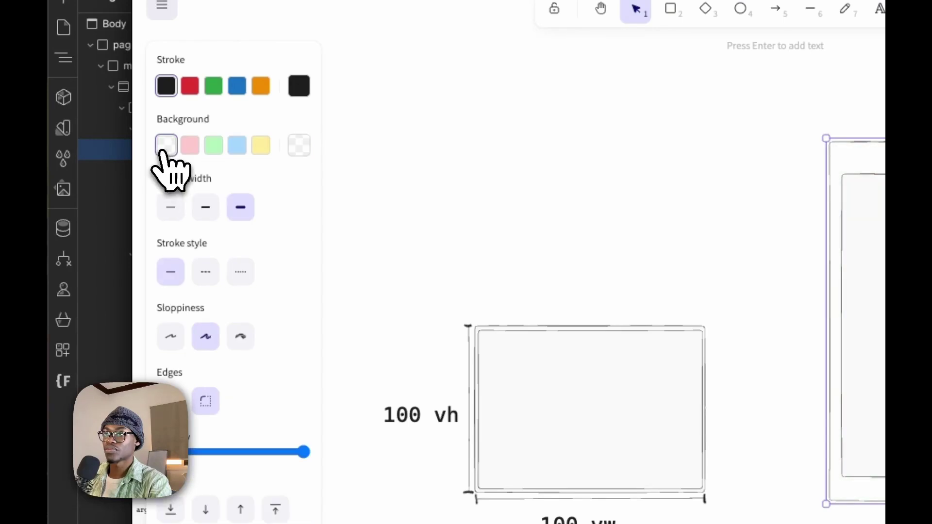
pyautogui.click(261, 146)
pyautogui.click(240, 207)
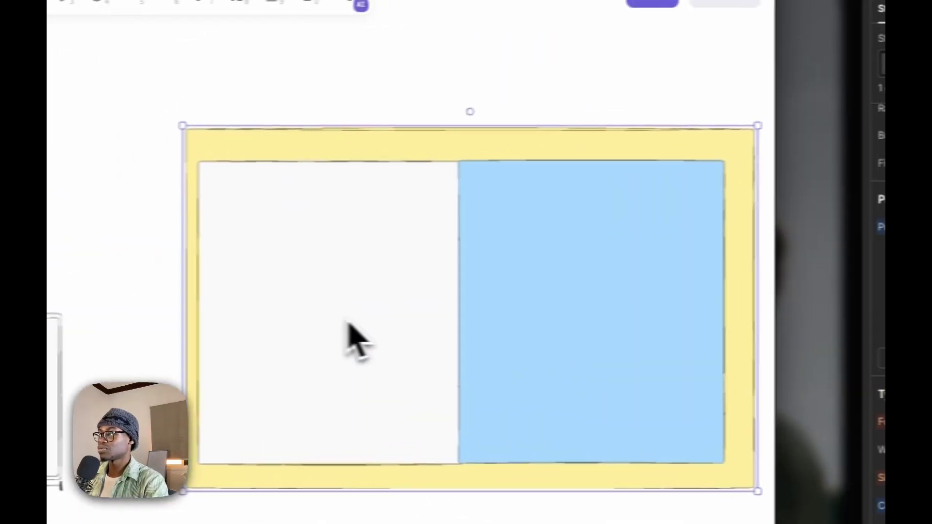
# Raise the blue rectangle to overlap the white one, and widen the white rectangle across the yellow frame.
pyautogui.click(303, 329)
pyautogui.click(552, 326)
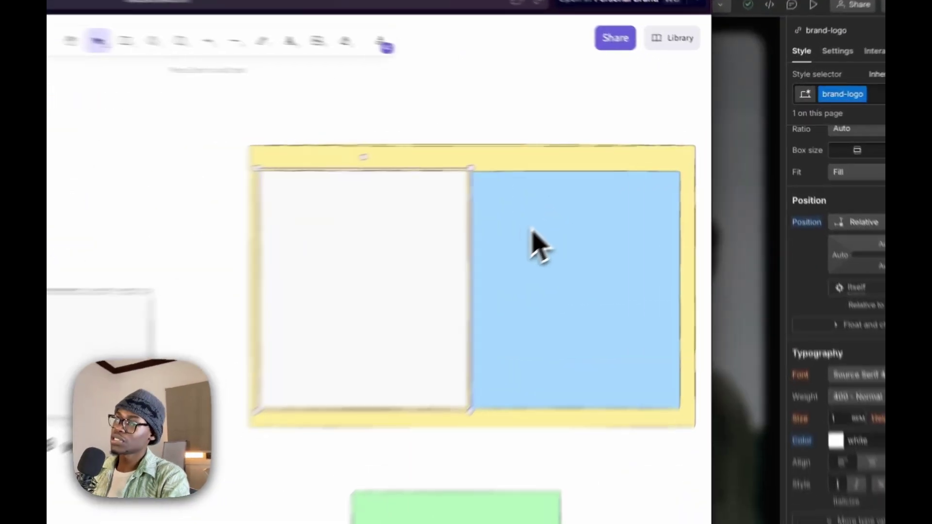
pyautogui.click(615, 184)
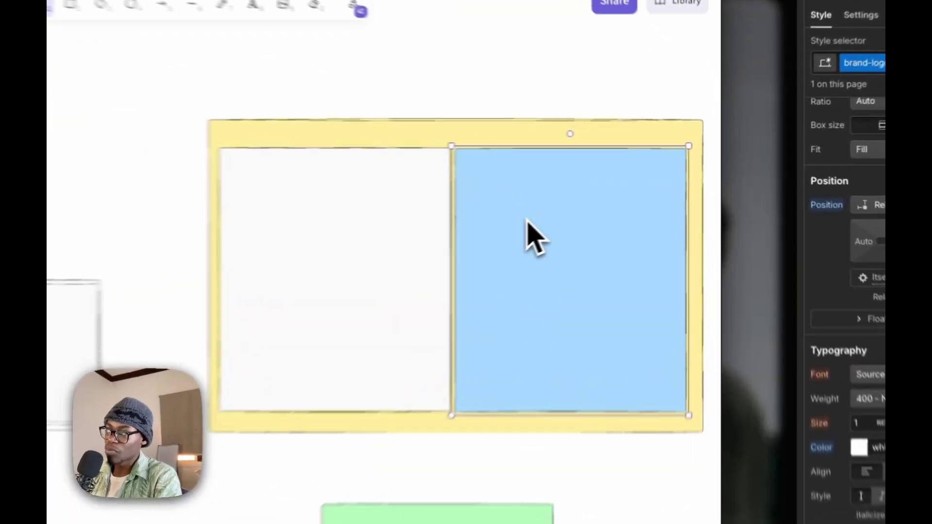
pyautogui.moveTo(620, 185); pyautogui.dragTo(603, 167)
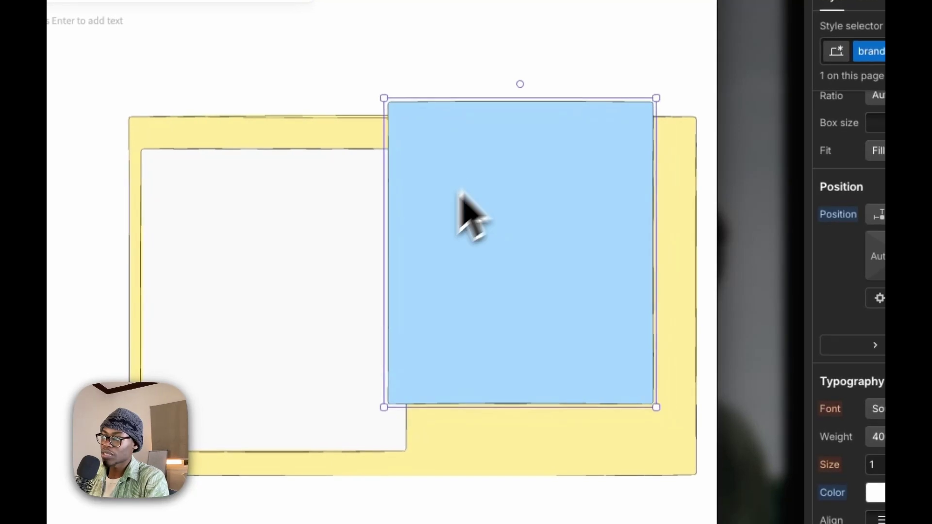
pyautogui.click(312, 313)
pyautogui.moveTo(410, 338); pyautogui.dragTo(673, 341)
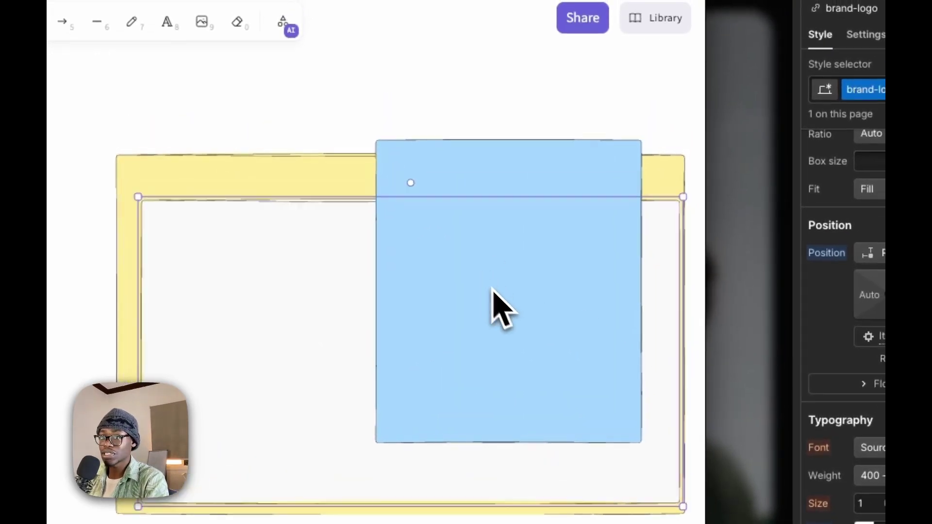
# Move the blue rectangle to the frame's upper-left corner, shrink it, and place it inside the widened white rectangle.
pyautogui.moveTo(492, 289)
pyautogui.mouseDown()
pyautogui.moveTo(426, 315)
pyautogui.moveTo(488, 306)
pyautogui.moveTo(496, 284)
pyautogui.mouseUp()
pyautogui.click(495, 223)
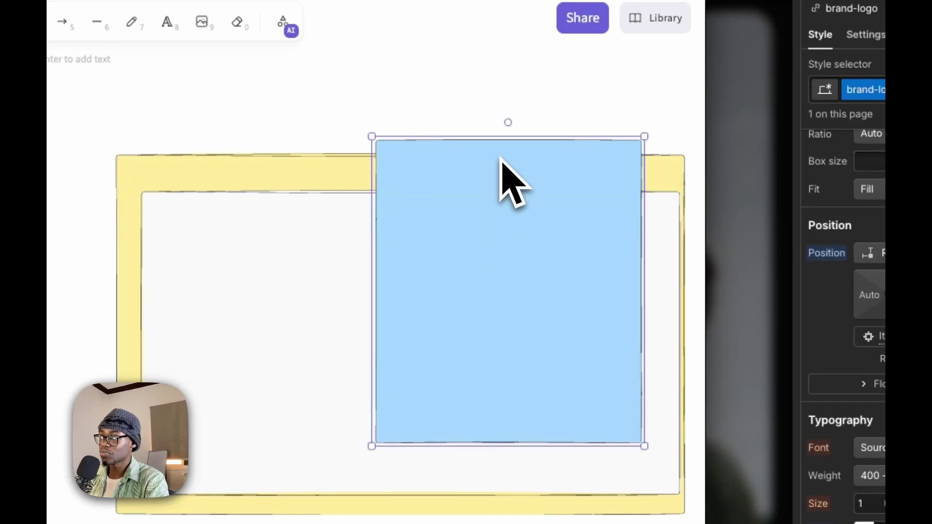
pyautogui.moveTo(501, 166); pyautogui.dragTo(266, 100)
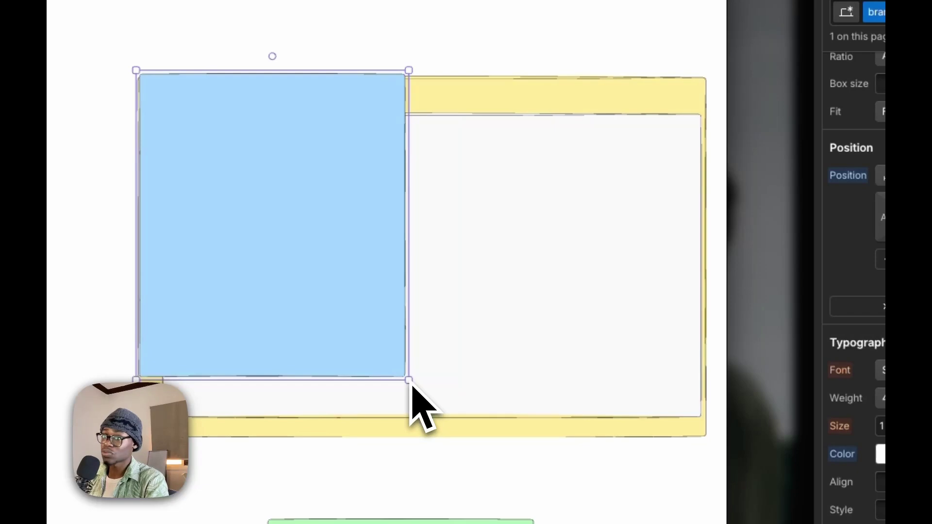
pyautogui.moveTo(410, 382); pyautogui.dragTo(711, 440)
pyautogui.moveTo(677, 355); pyautogui.dragTo(275, 208)
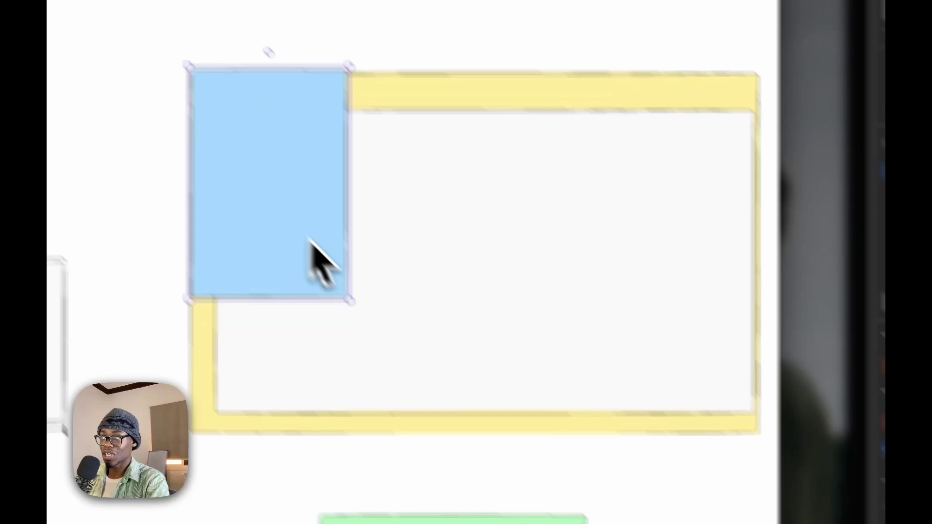
pyautogui.moveTo(231, 183); pyautogui.dragTo(143, 72)
pyautogui.moveTo(291, 176); pyautogui.dragTo(390, 326)
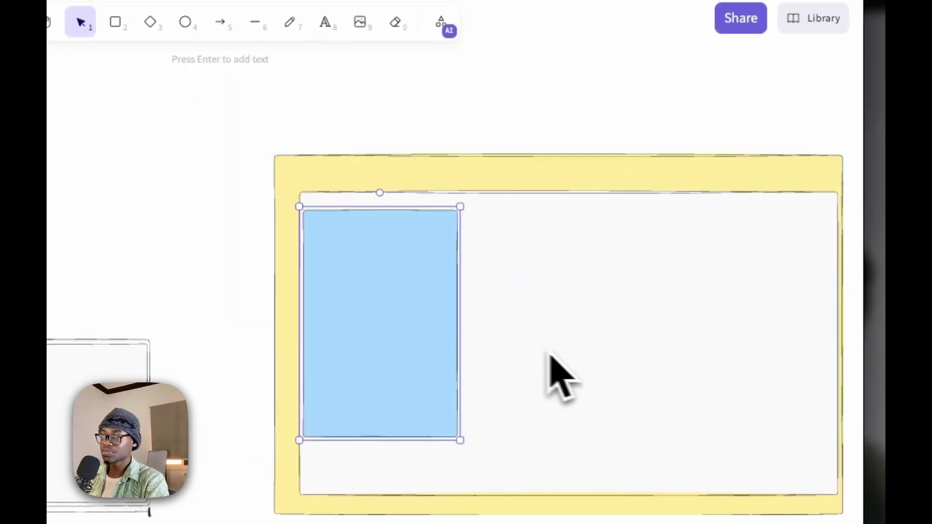
# Undo the recent moves and resizes of the blue and white rectangles, and set the blue one beside the white one.
pyautogui.hotkey('ctrl', 'z')
pyautogui.hotkey('ctrl', 'z')
pyautogui.hotkey('ctrl', 'z')
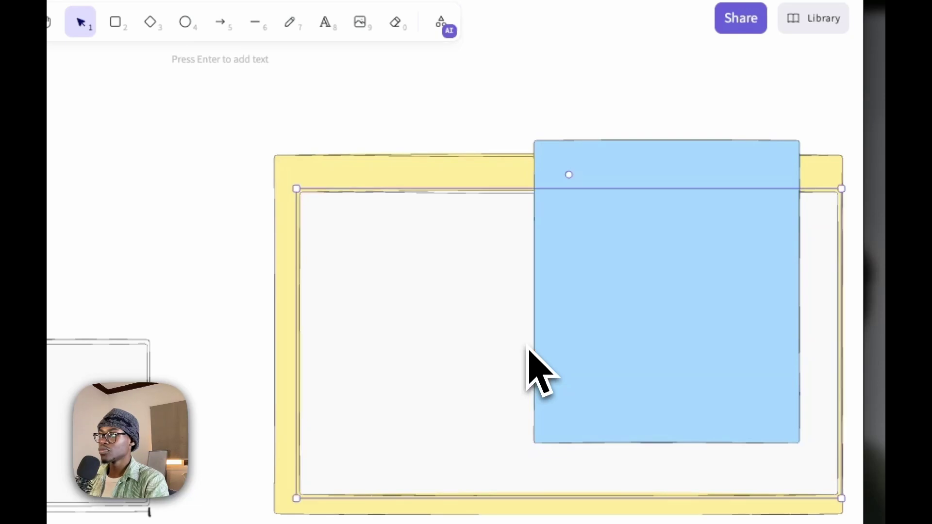
pyautogui.hotkey('ctrl', 'z')
pyautogui.hotkey('ctrl', 'z')
pyautogui.hotkey('ctrl', 'z')
pyautogui.hotkey('ctrl', 'z')
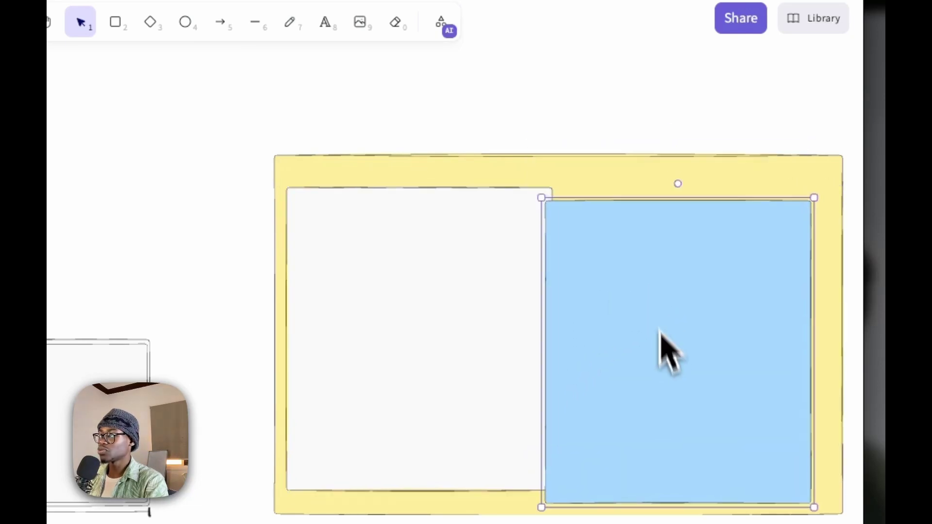
pyautogui.moveTo(659, 330); pyautogui.dragTo(673, 324)
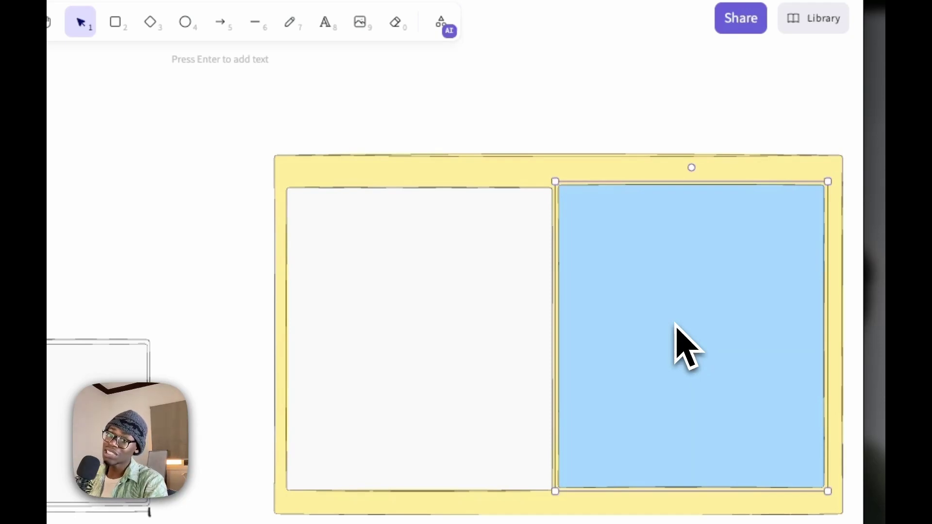
# Stack the blue rectangle directly over the white one and shift the yellow frame so it still surrounds them.
pyautogui.moveTo(675, 324); pyautogui.dragTo(401, 326)
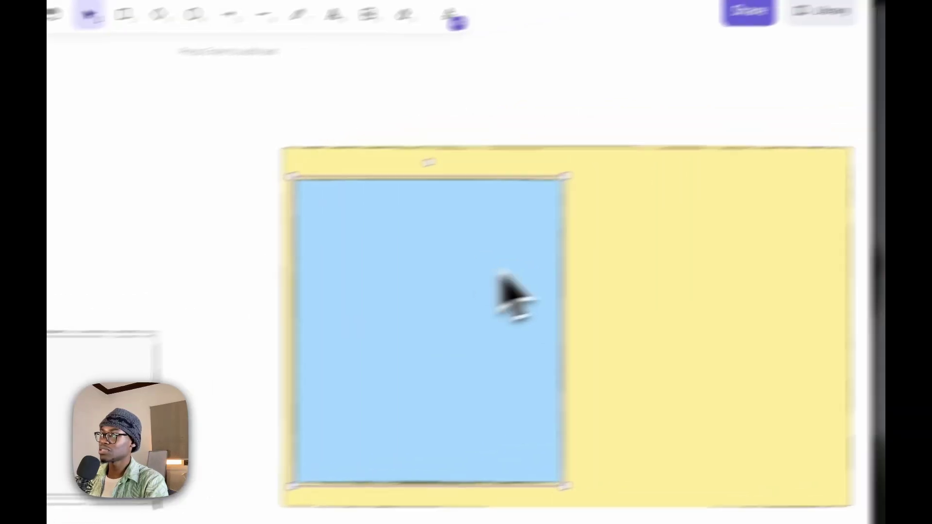
pyautogui.click(817, 175)
pyautogui.moveTo(593, 255); pyautogui.dragTo(634, 246)
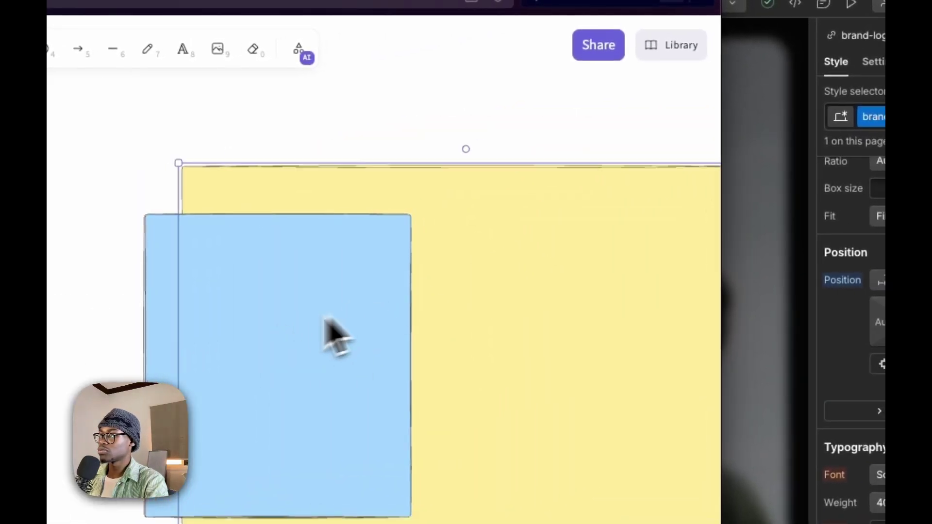
pyautogui.moveTo(324, 318); pyautogui.dragTo(262, 324)
# Lift the blue rectangle off the white one and widen the white rectangle to nearly span the yellow frame.
pyautogui.moveTo(303, 347); pyautogui.dragTo(430, 156)
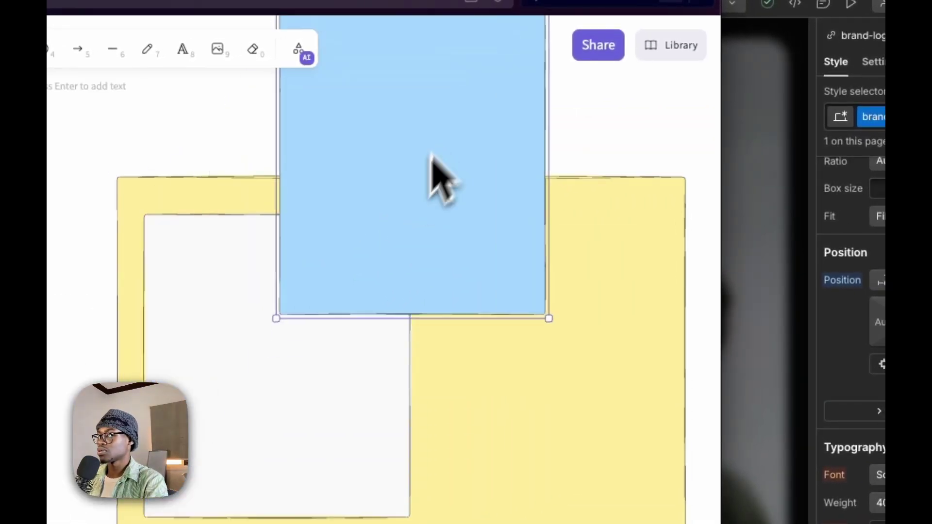
pyautogui.moveTo(374, 370)
pyautogui.mouseDown()
pyautogui.moveTo(351, 370)
pyautogui.moveTo(361, 366)
pyautogui.mouseUp()
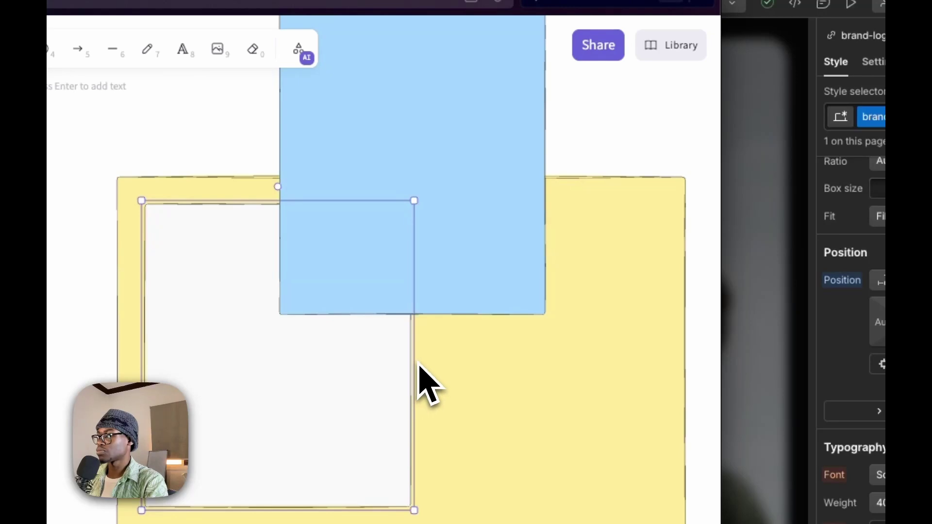
pyautogui.moveTo(418, 365); pyautogui.dragTo(672, 388)
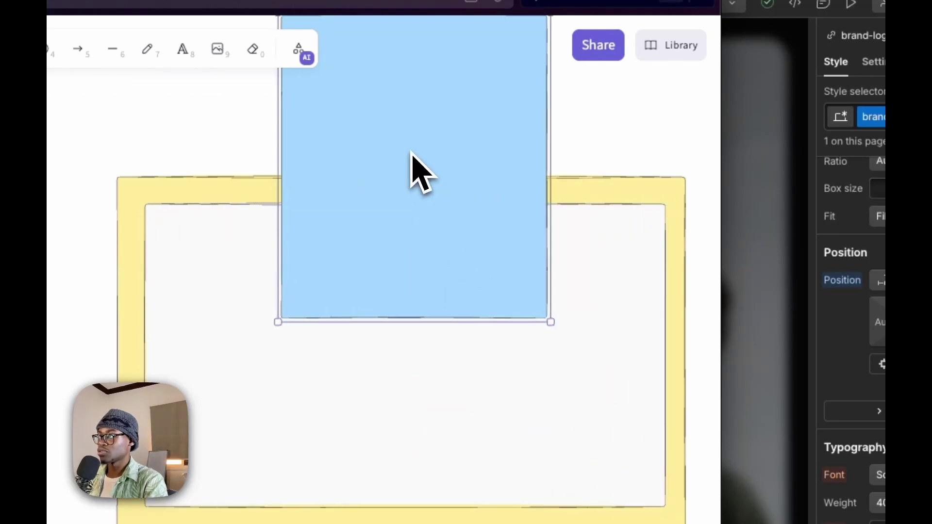
# Move the blue rectangle down into the widened white rectangle, covering its left half.
pyautogui.moveTo(410, 152); pyautogui.dragTo(502, 301)
pyautogui.click(271, 266)
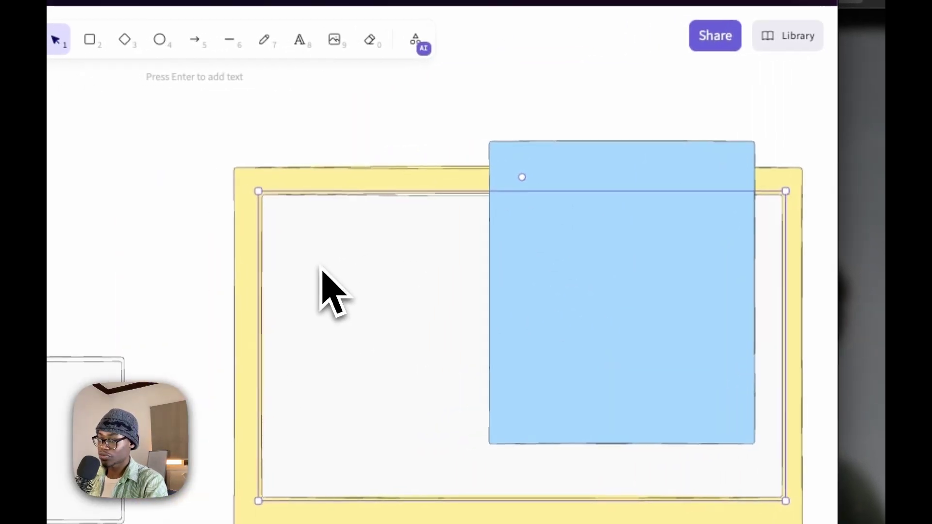
pyautogui.click(578, 196)
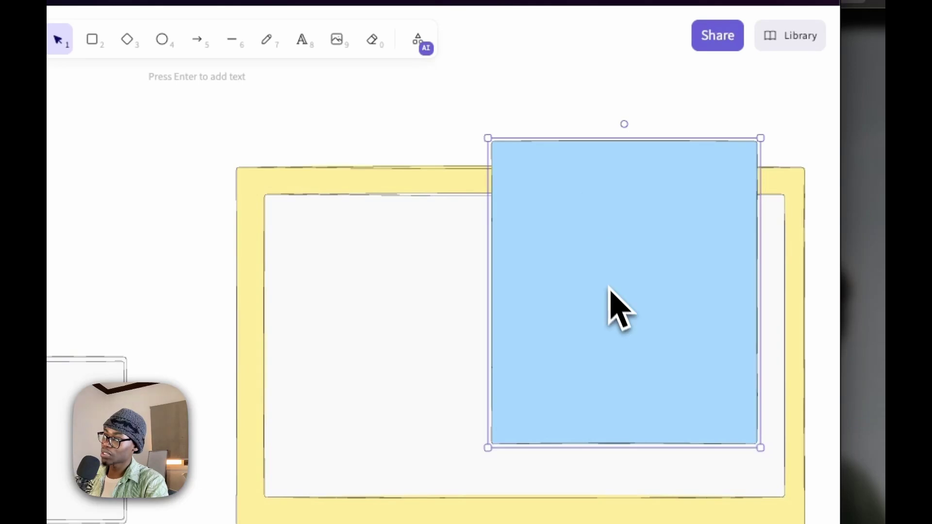
pyautogui.moveTo(609, 287); pyautogui.dragTo(403, 347)
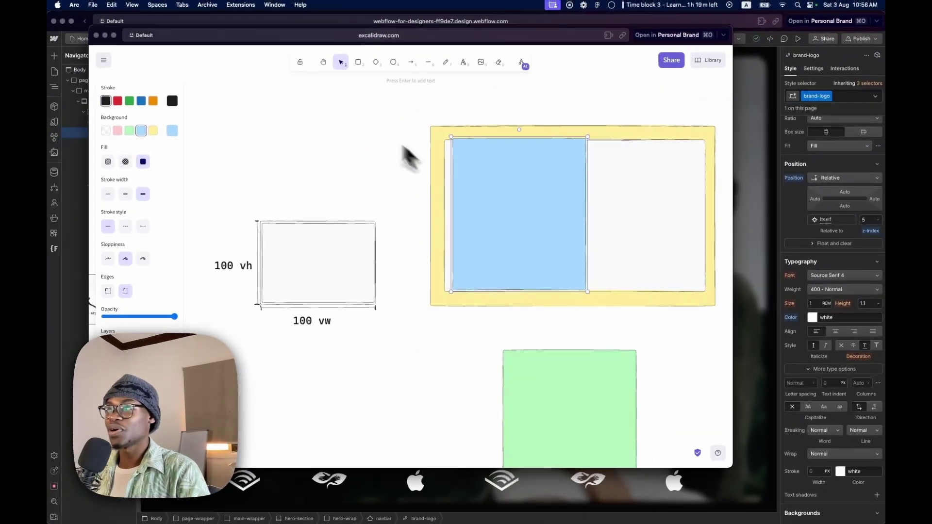
# Switch back to the Webflow designer window showing the personal brand page.
pyautogui.hotkey('ctrl', 'Up')
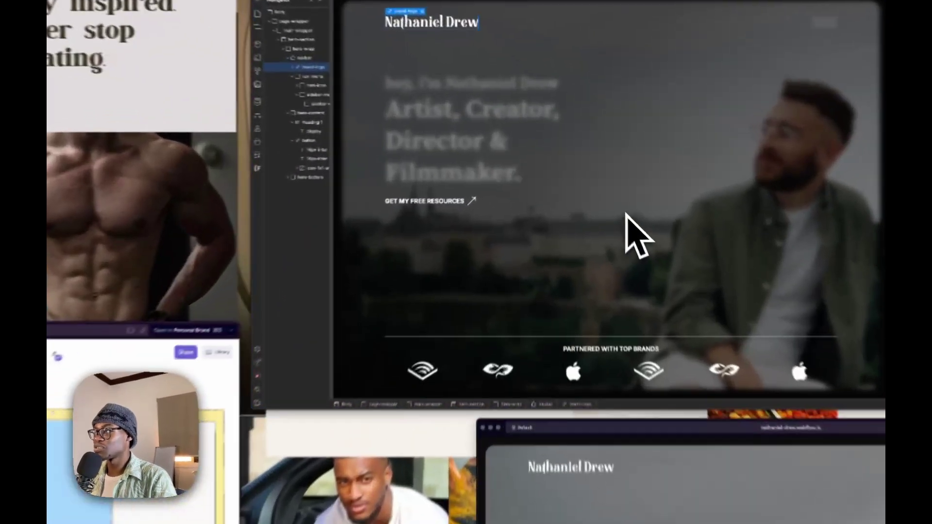
pyautogui.click(586, 223)
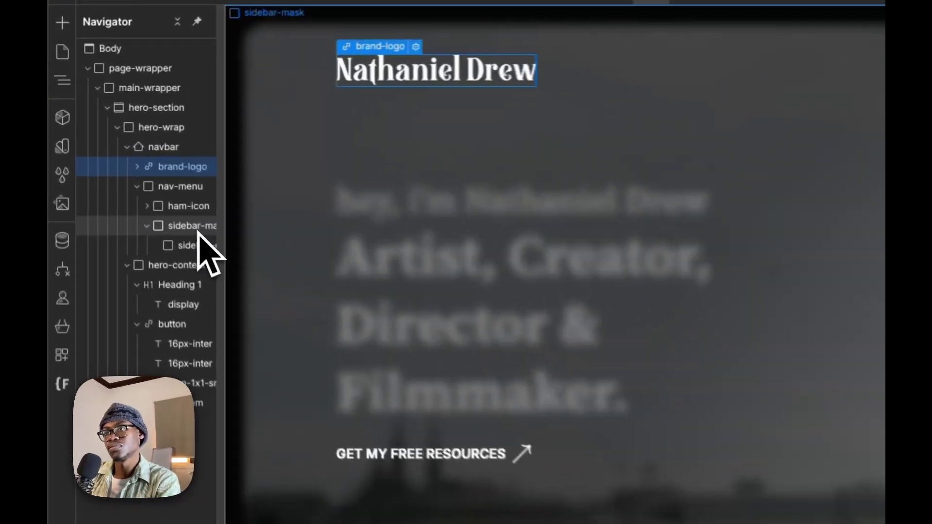
# Reorder sidebar-mask above ham-icon inside nav-menu and give ham-icon a non-static position so it stacks over the mask.
pyautogui.moveTo(198, 232); pyautogui.dragTo(187, 216)
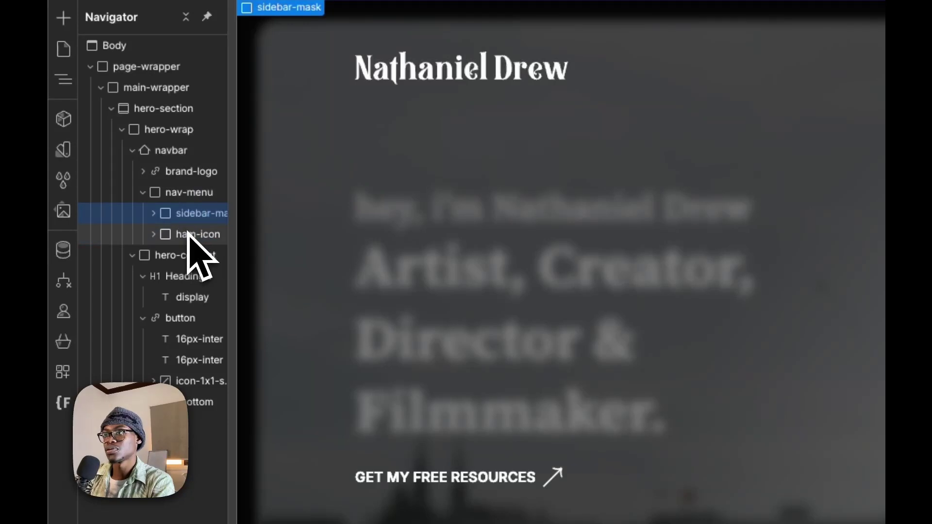
pyautogui.click(189, 234)
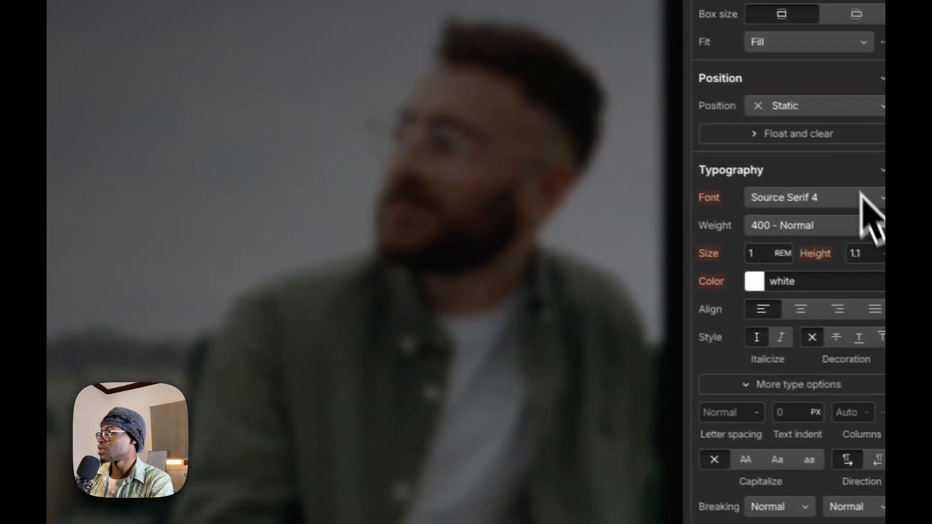
pyautogui.click(838, 111)
pyautogui.click(805, 124)
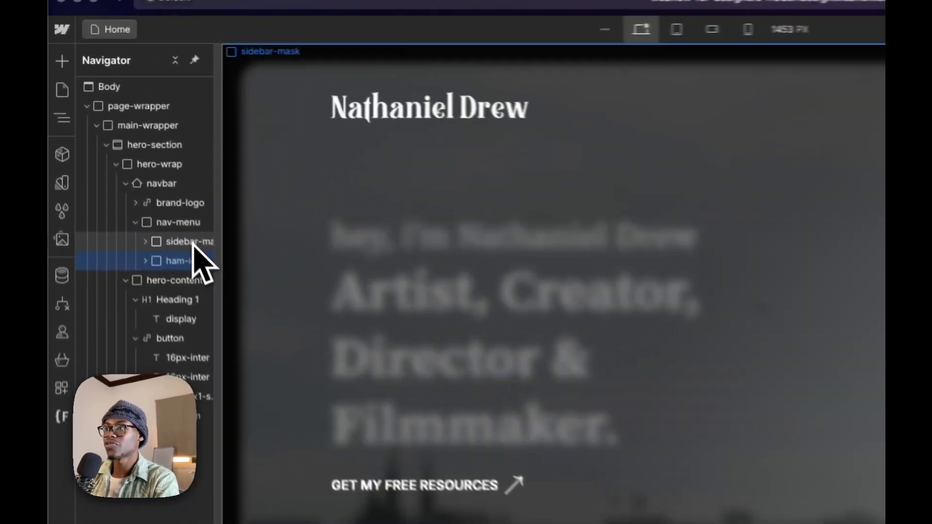
# Add a div block inside sidebar-content, which is nested in sidebar-mask.
pyautogui.click(114, 154)
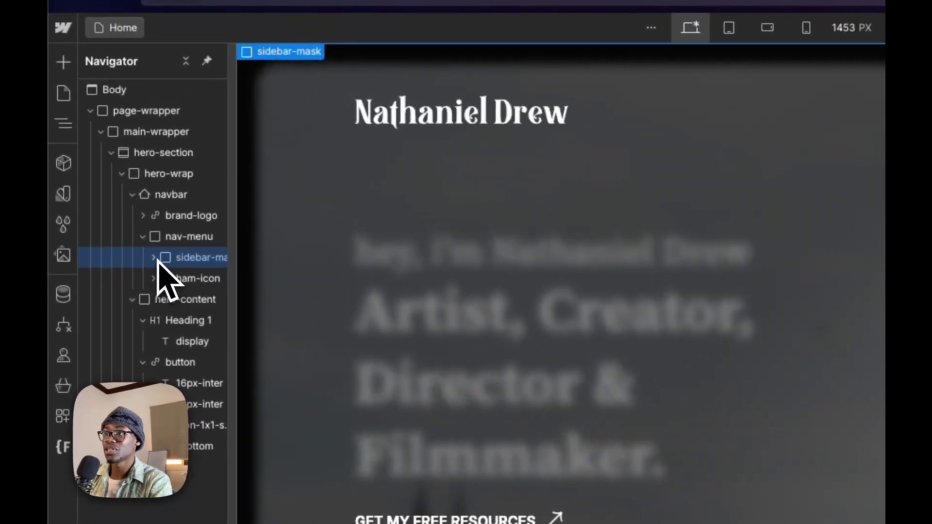
pyautogui.click(154, 258)
pyautogui.click(187, 280)
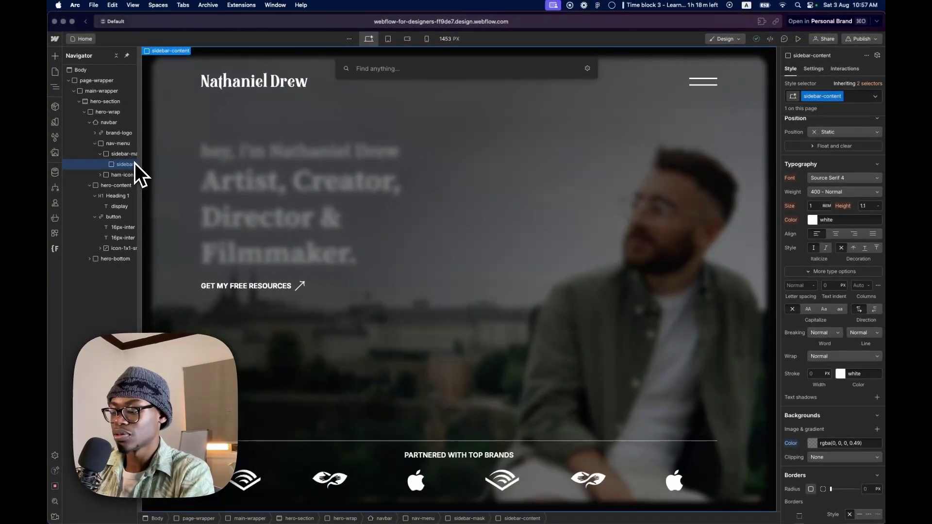
pyautogui.press('super+e')
pyautogui.write('div')
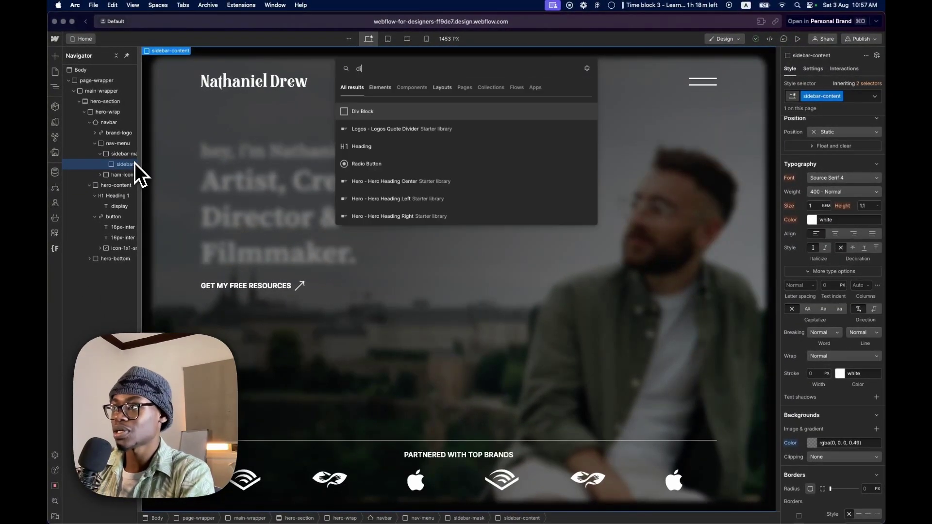
pyautogui.press('Return')
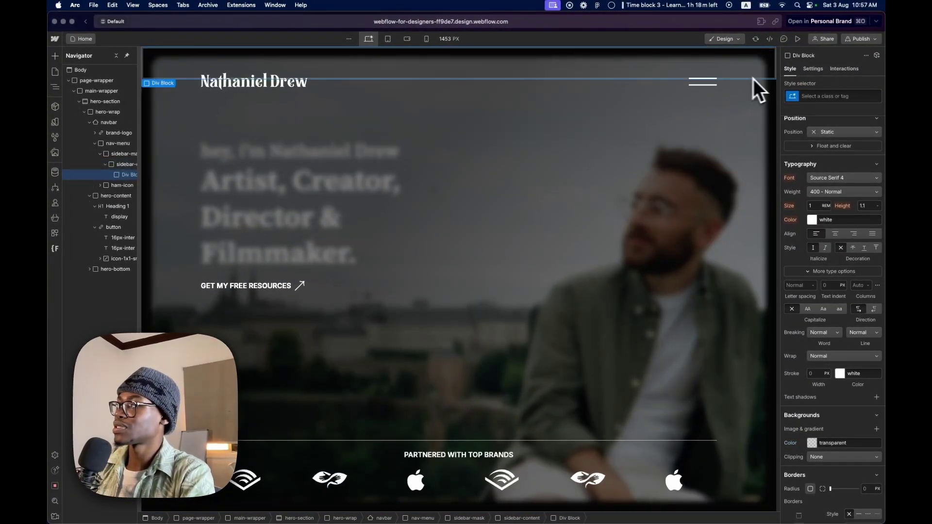
# Give the new div block the class sidebar.
pyautogui.click(840, 96)
pyautogui.write('sideb')
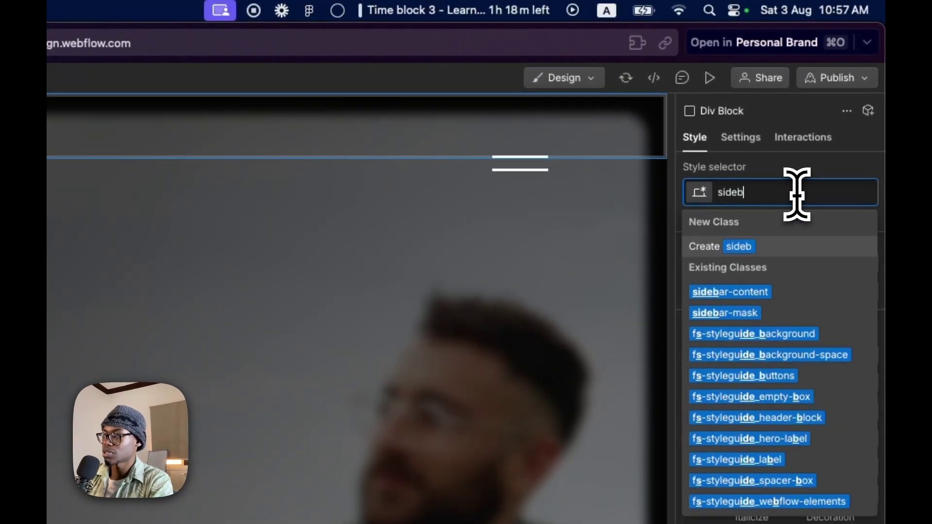
pyautogui.write('ar')
pyautogui.press('Return')
pyautogui.press('Escape')
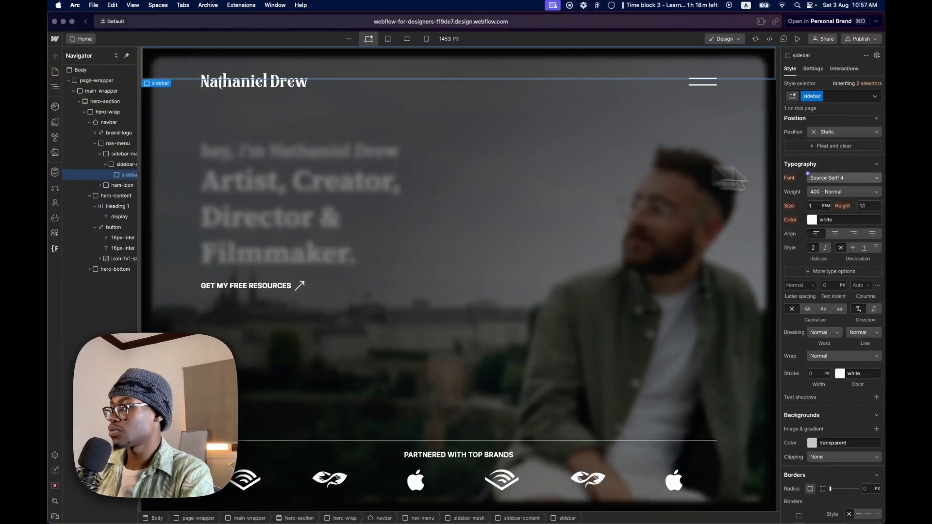
# Set the sidebar's width to the rem equivalent of 674 px and its height to 100%.
pyautogui.scroll(5, 871, 271)
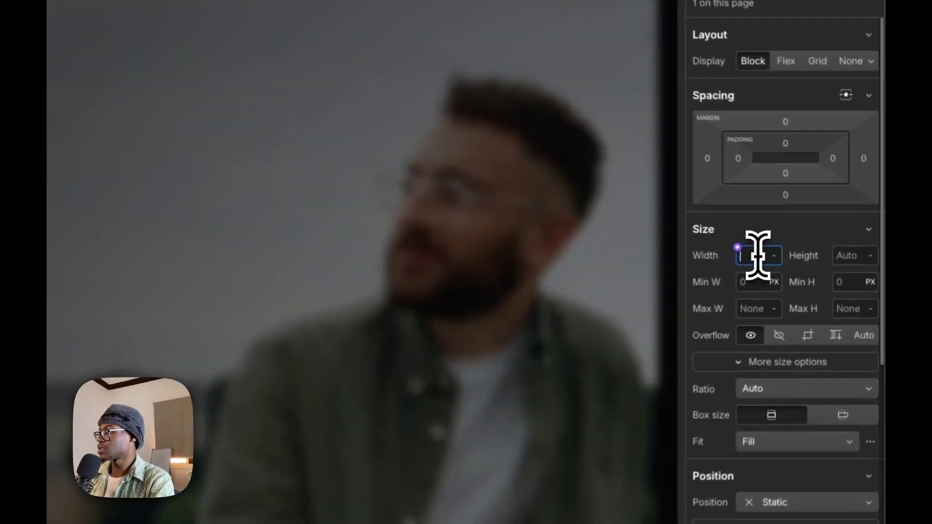
pyautogui.click(817, 241)
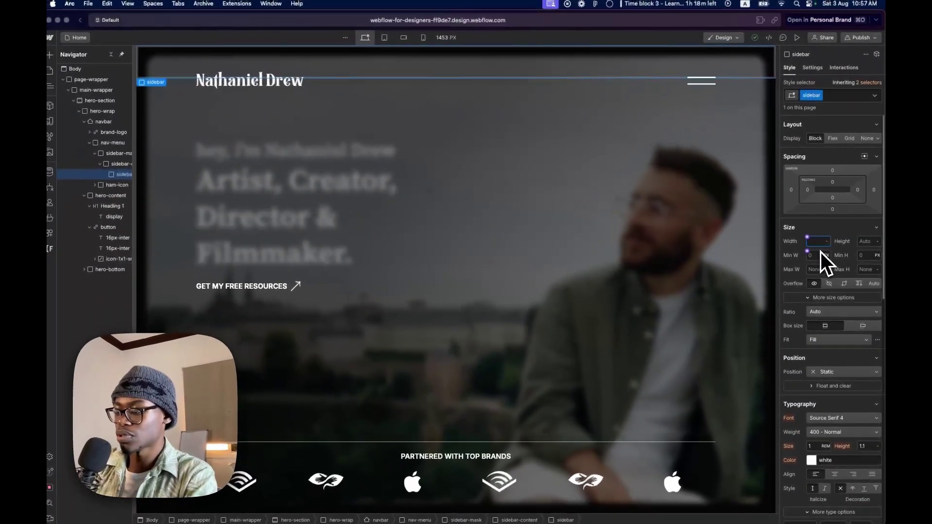
pyautogui.write('674')
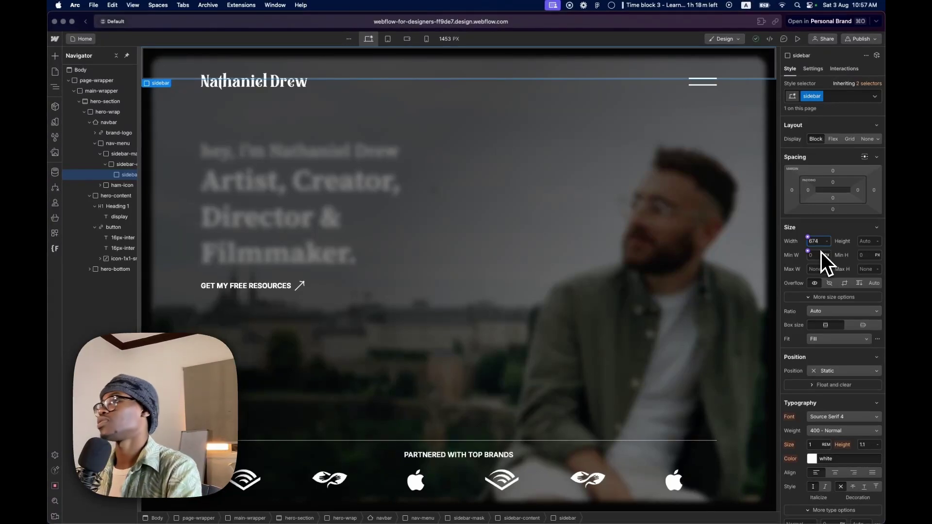
pyautogui.press('Return')
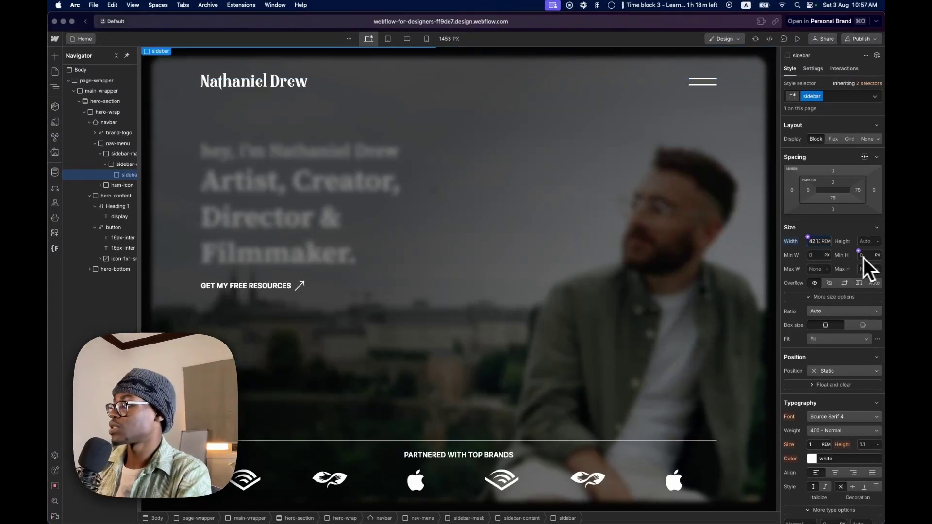
pyautogui.click(867, 243)
pyautogui.write('100')
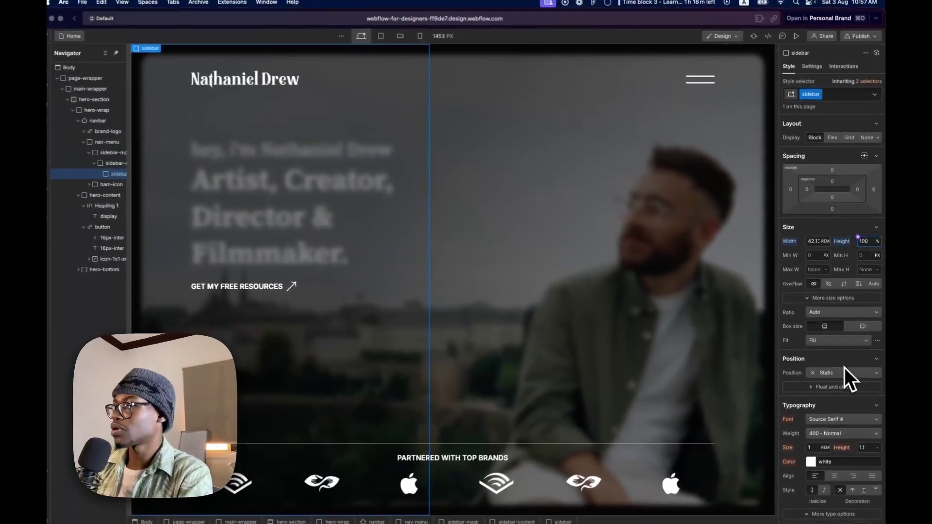
# Give the sidebar a #bbb grey background and check the menu panel's fill colour in the Figma design.
pyautogui.scroll(-10, 828, 433)
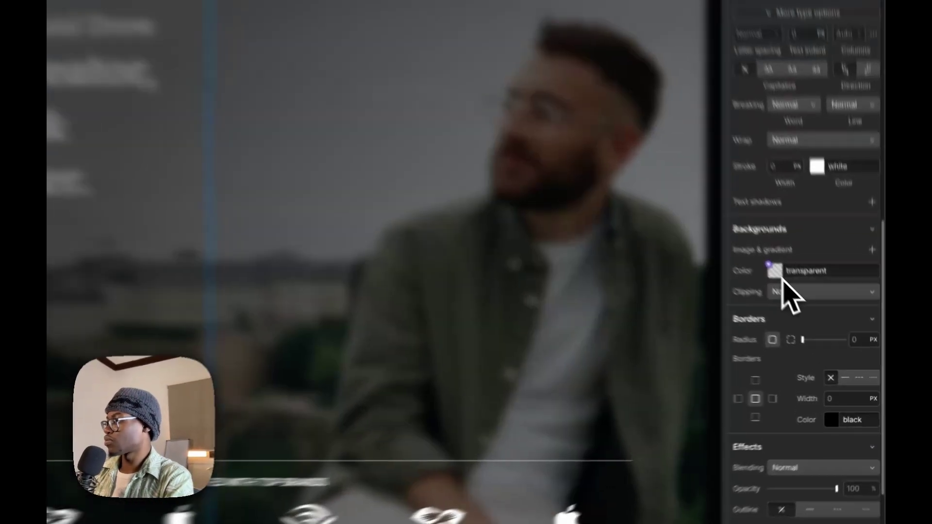
pyautogui.click(811, 314)
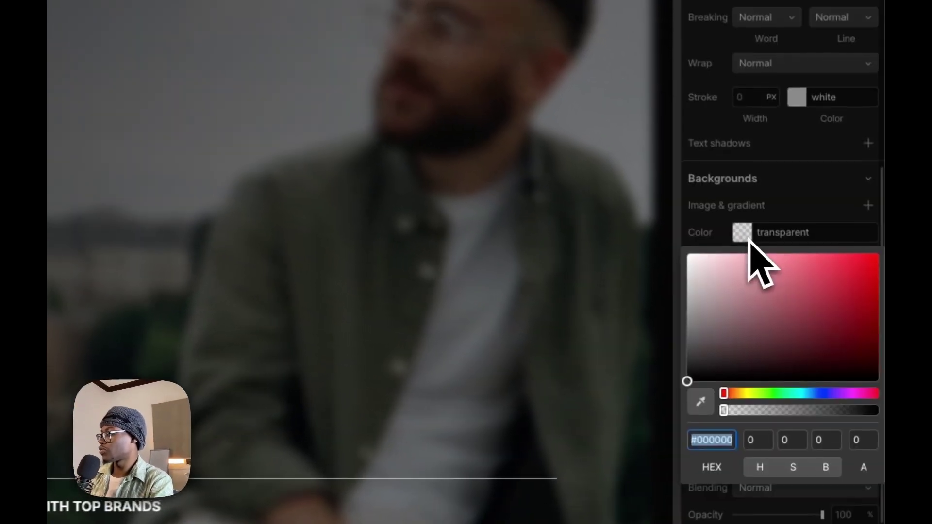
pyautogui.moveTo(745, 266); pyautogui.dragTo(620, 283)
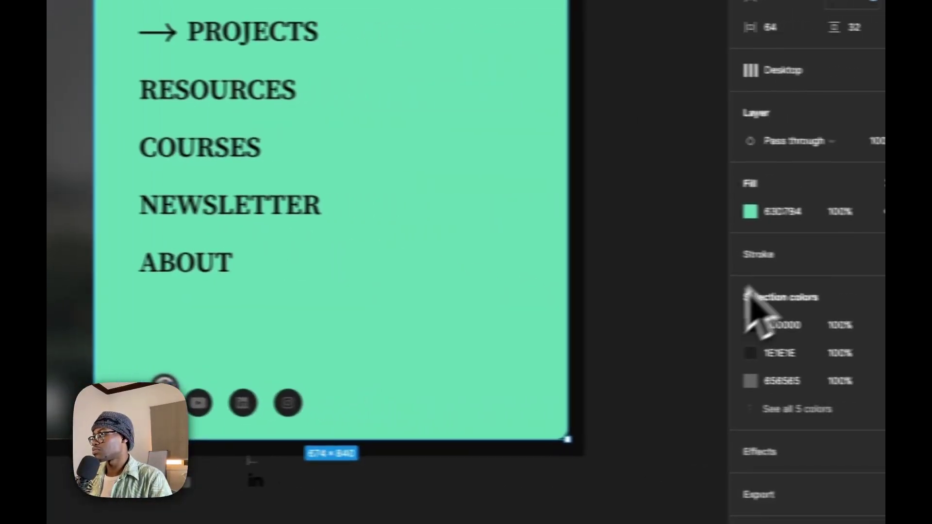
pyautogui.click(868, 217)
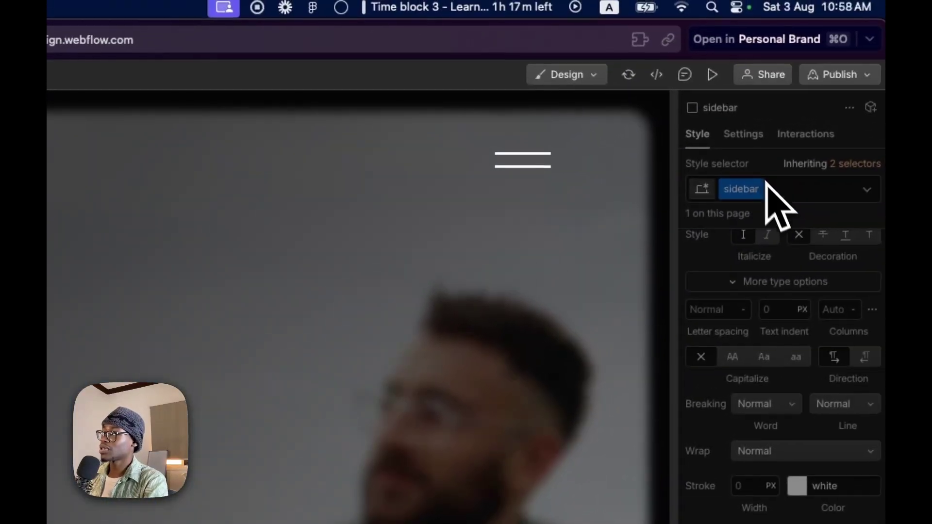
# Try the combo classes background-color-secondary and background-color-tertiary on the sidebar, removing each again.
pyautogui.click(787, 194)
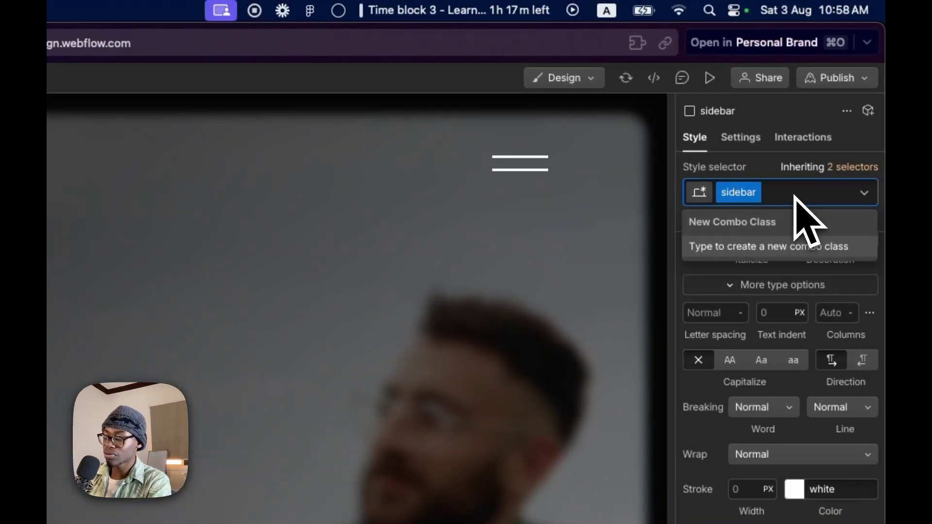
pyautogui.write('bac')
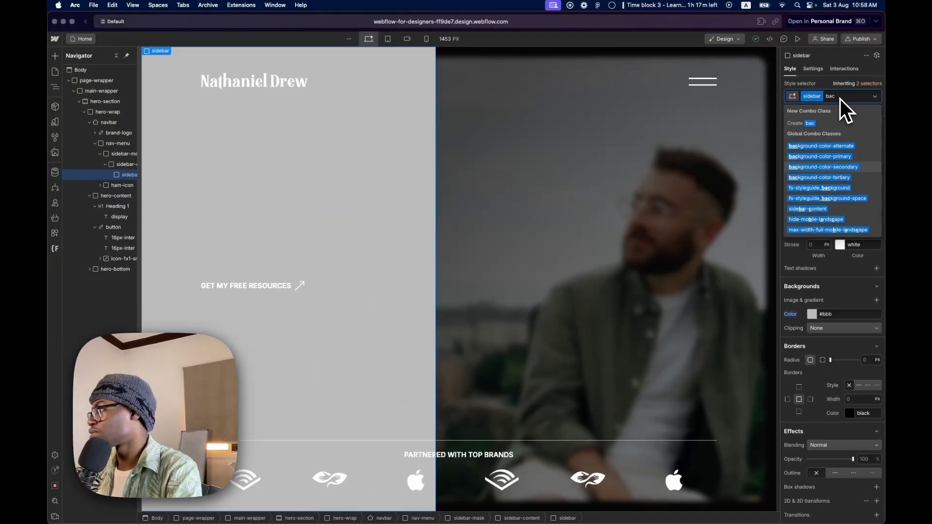
pyautogui.press('Return')
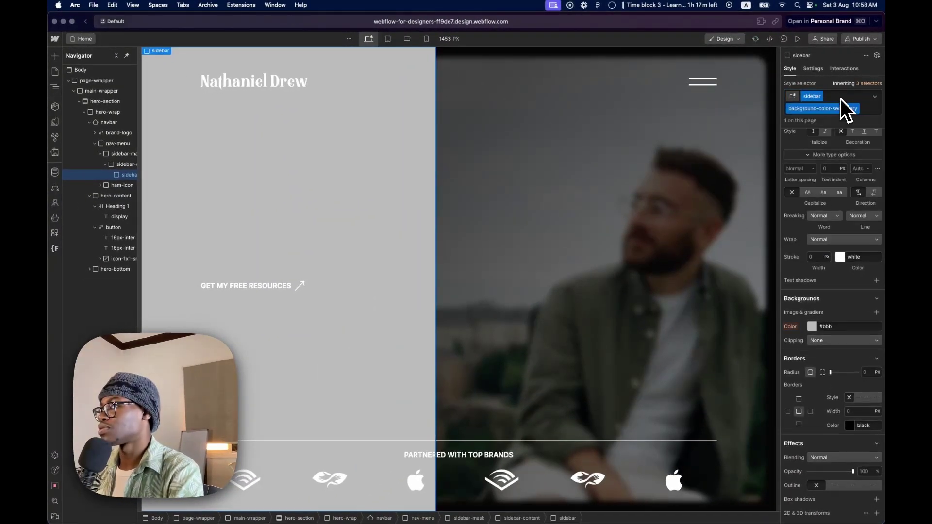
pyautogui.press('BackSpace')
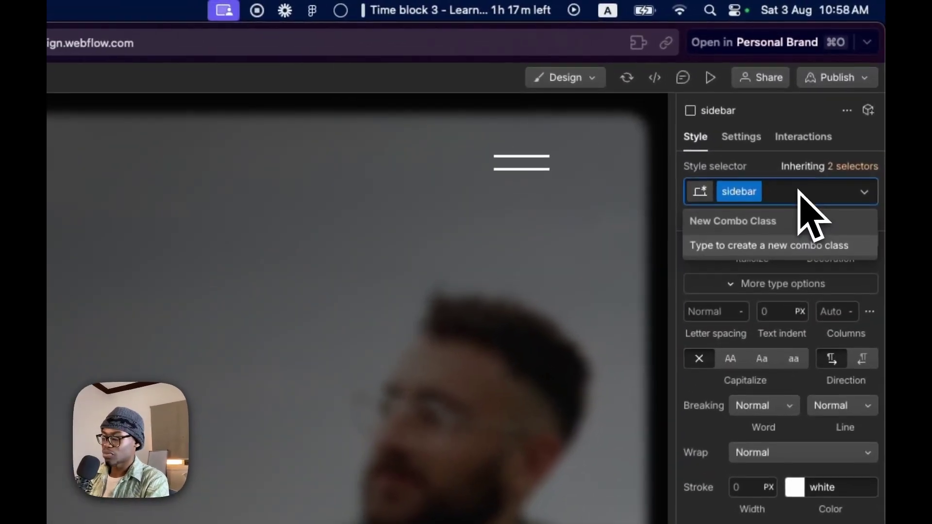
pyautogui.write('bac')
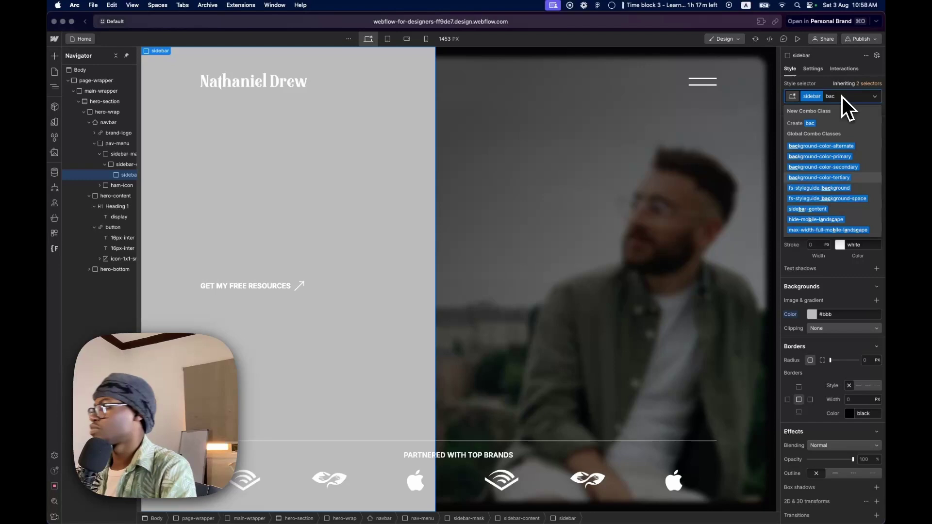
pyautogui.press('Return')
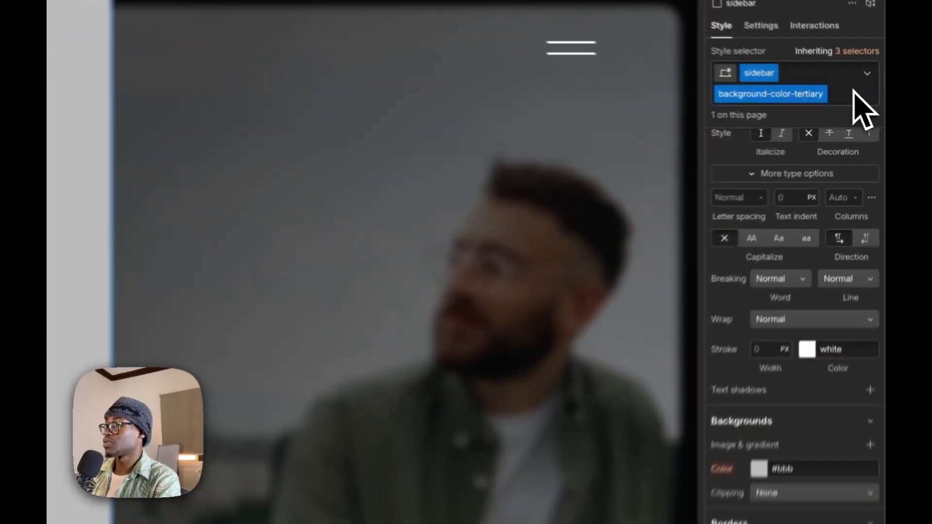
pyautogui.click(864, 107)
pyautogui.press('BackSpace')
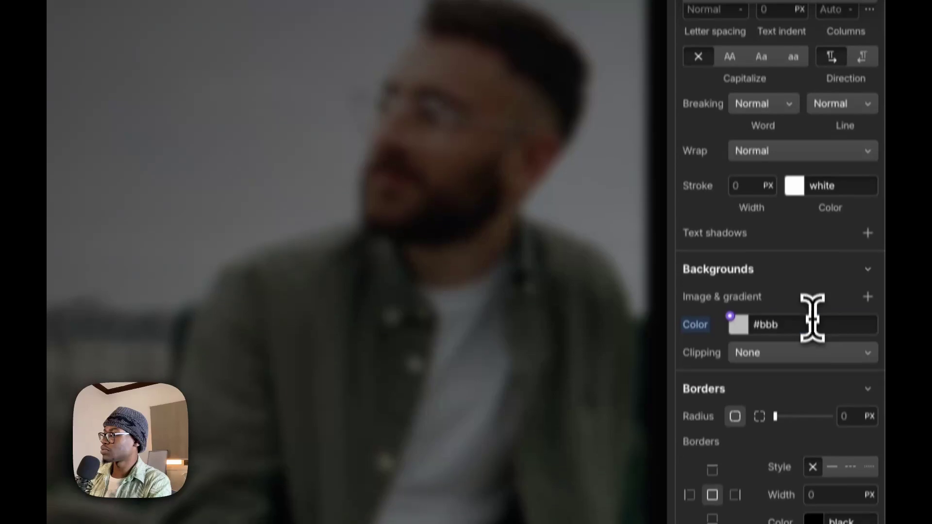
# Set the sidebar's background colour to 63D7B4.
pyautogui.click(811, 497)
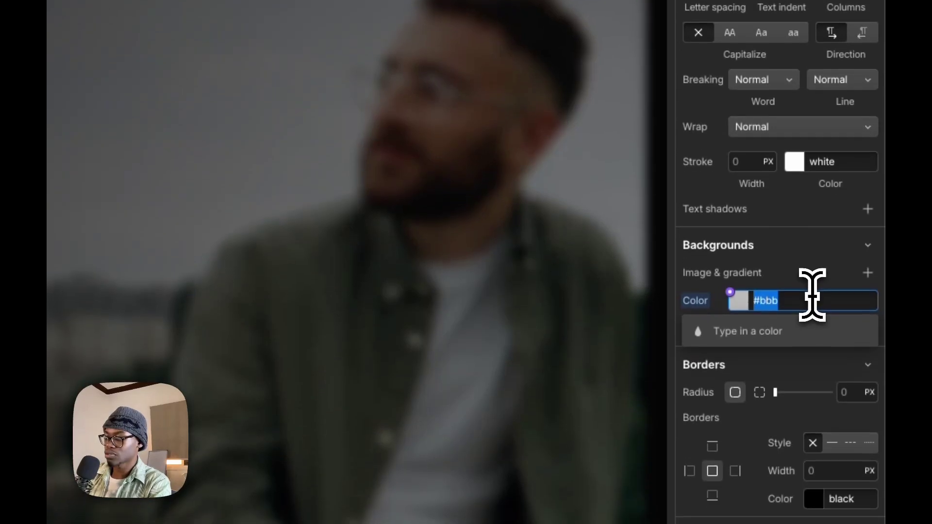
pyautogui.write('63D7B4')
pyautogui.press('Return')
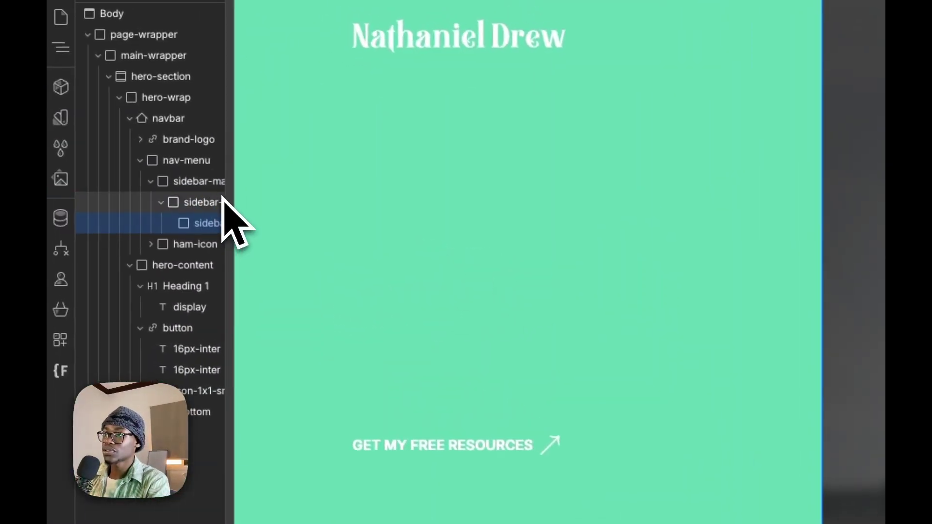
# Set sidebar-content to a horizontal flex layout with its children aligned to the right.
pyautogui.click(231, 206)
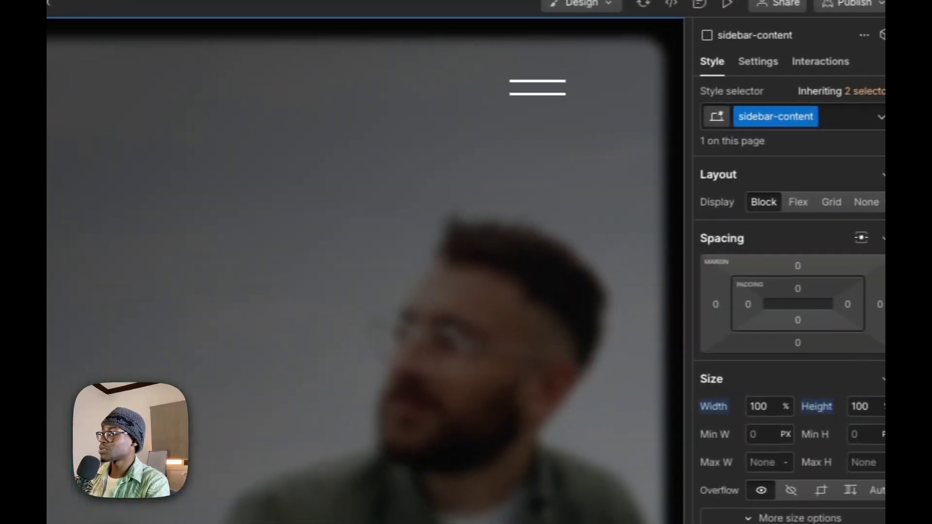
pyautogui.click(780, 203)
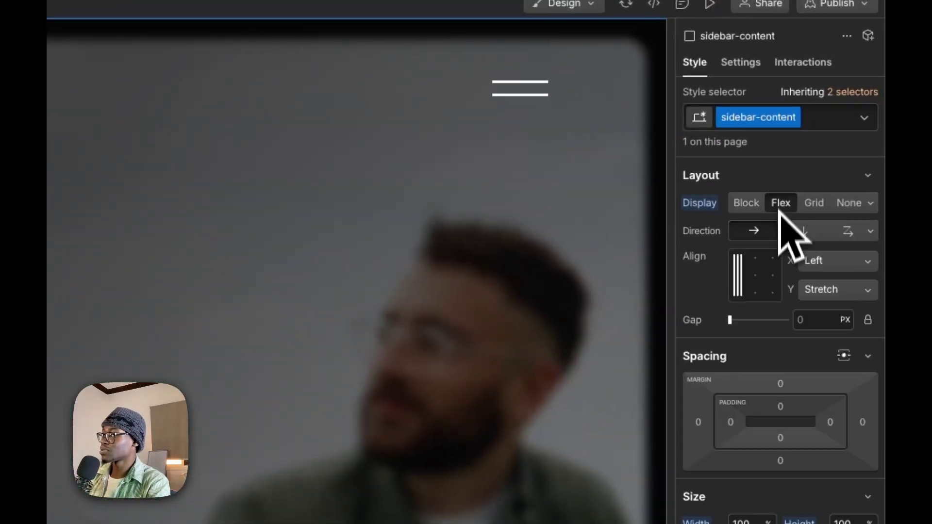
pyautogui.click(836, 263)
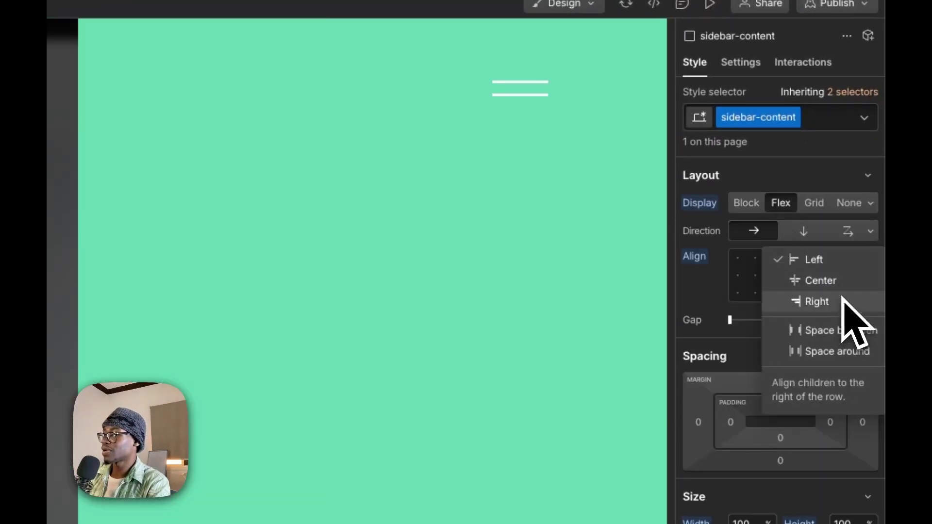
pyautogui.click(816, 302)
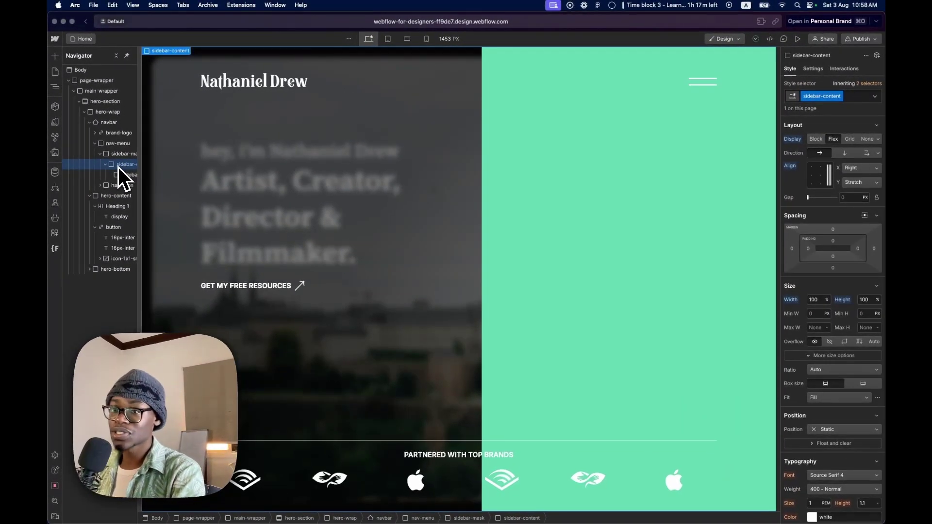
# Raise sidebar-mask's z-index to 5 and step it back down so the brand logo sits above the mask.
pyautogui.scroll(-10, 854, 402)
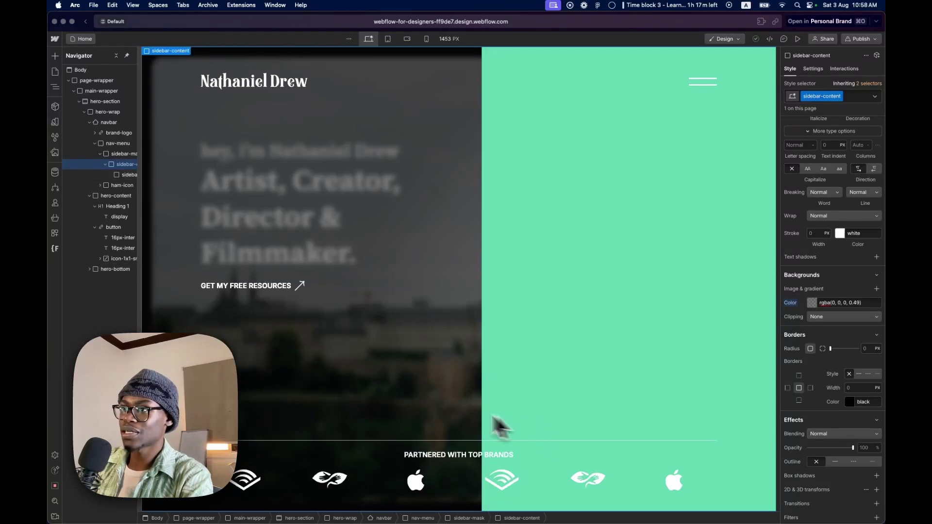
pyautogui.click(125, 154)
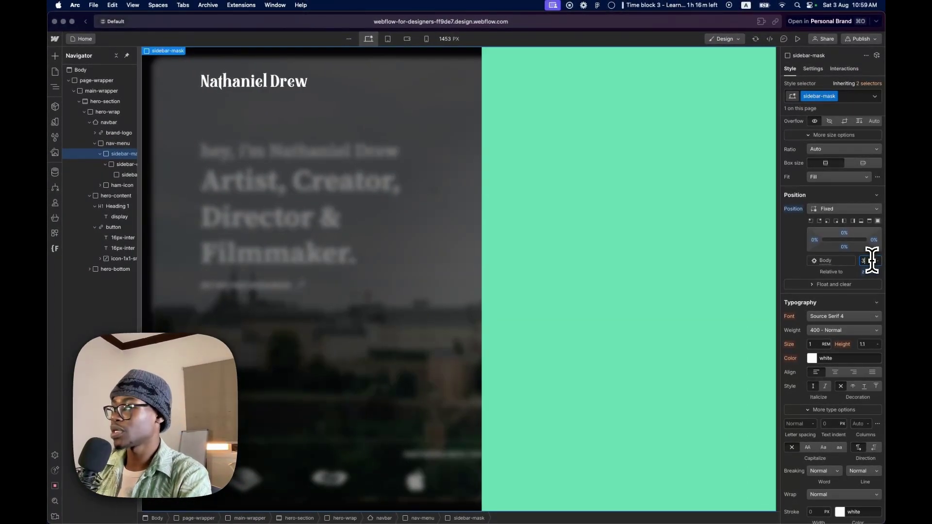
pyautogui.press('Up')
pyautogui.press('Up')
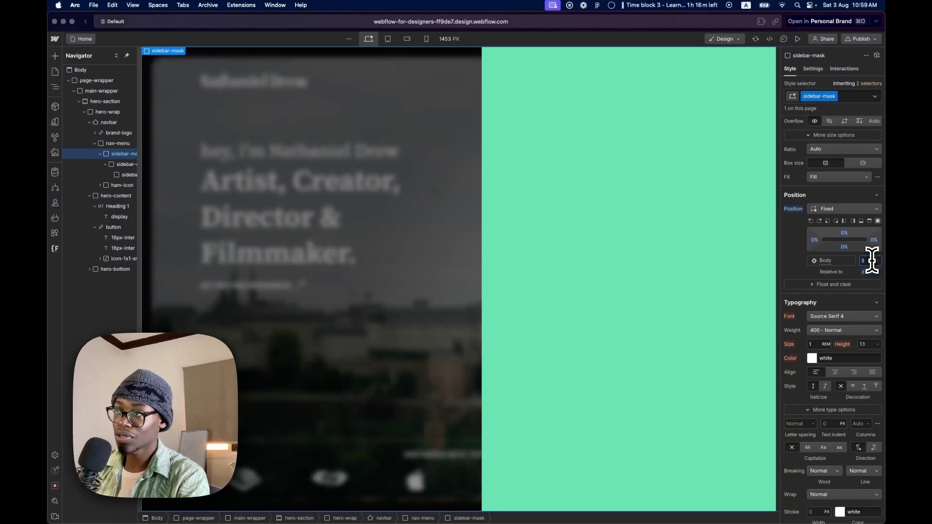
pyautogui.press('Down')
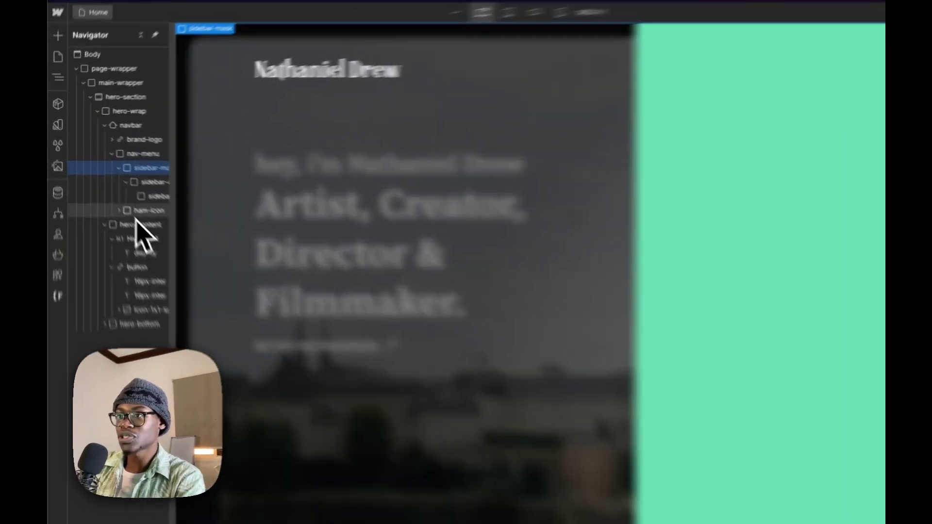
# Raise ham-icon's z-index so the hamburger icon sits above the green sidebar.
pyautogui.click(115, 188)
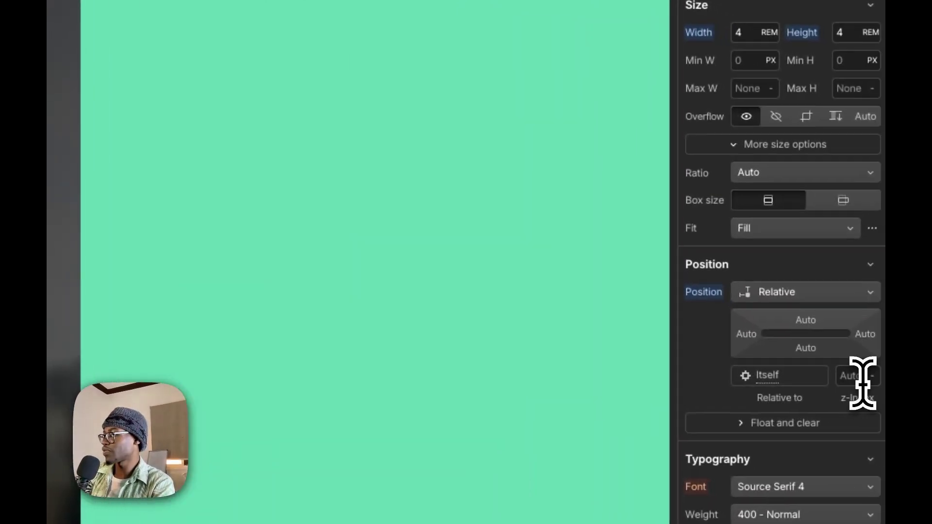
pyautogui.click(856, 377)
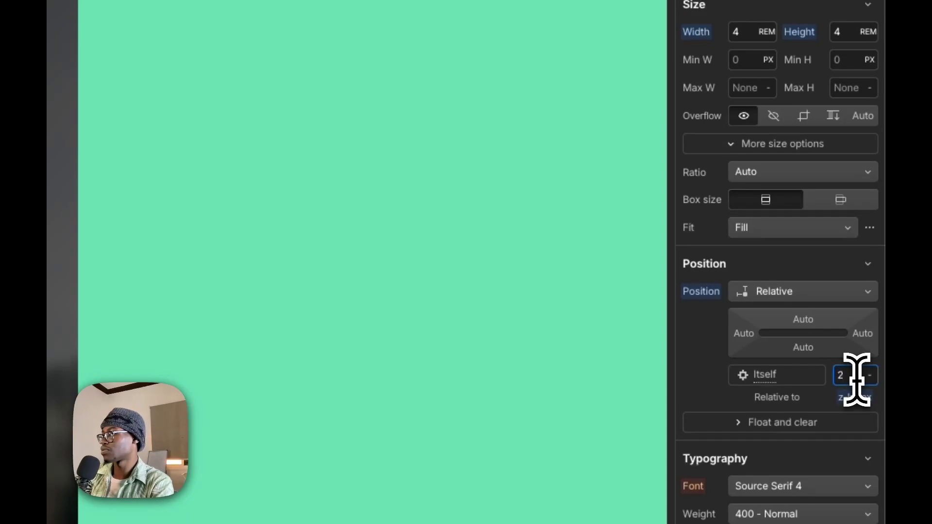
pyautogui.write('3')
pyautogui.press('BackSpace')
pyautogui.write('6')
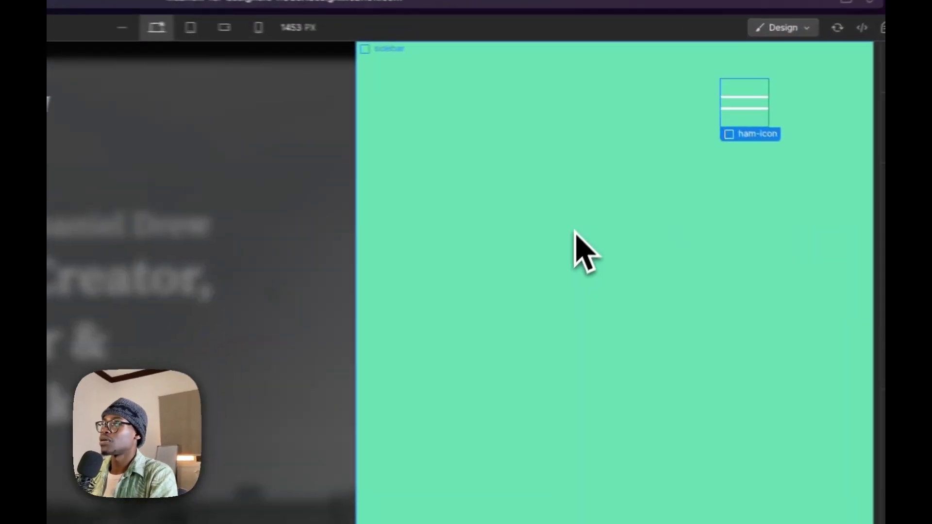
# Add a div block inside the sidebar and give it the new class sidebar-inner.
pyautogui.click(582, 170)
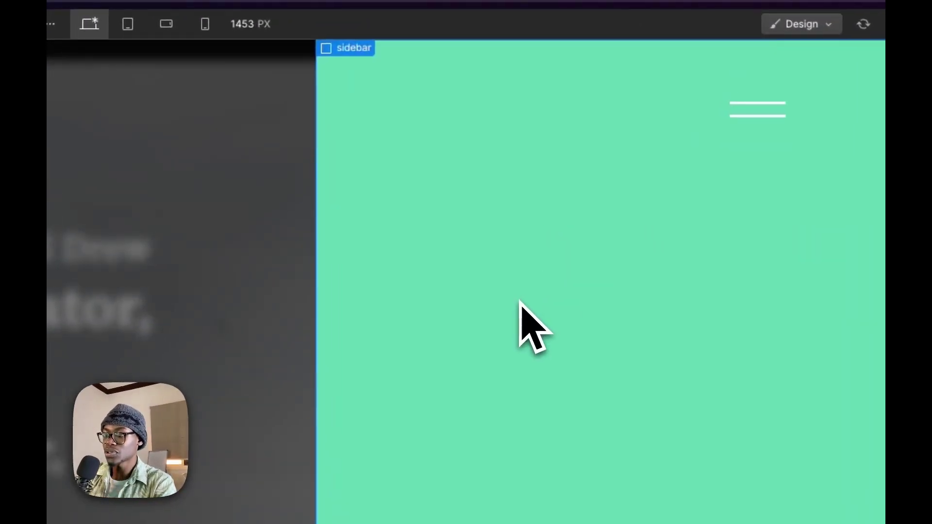
pyautogui.press('super+k')
pyautogui.write('div')
pyautogui.press('Return')
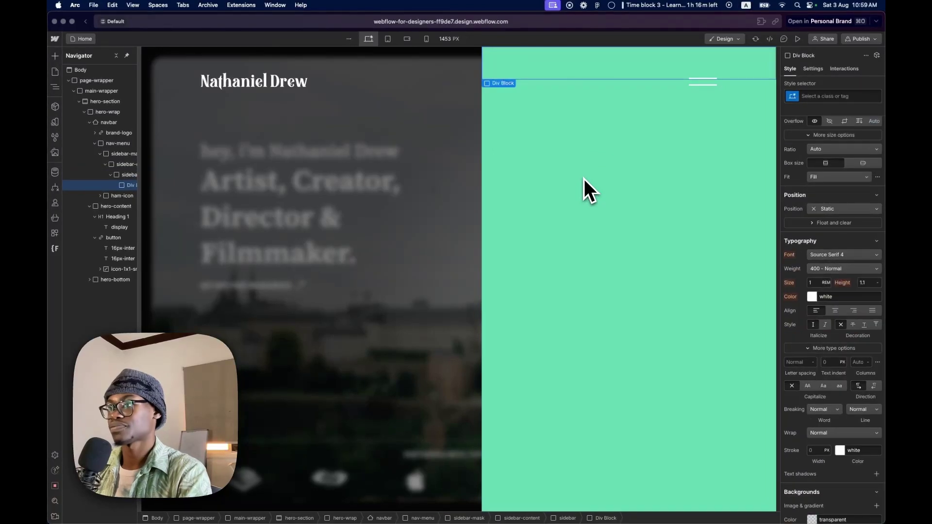
pyautogui.click(841, 96)
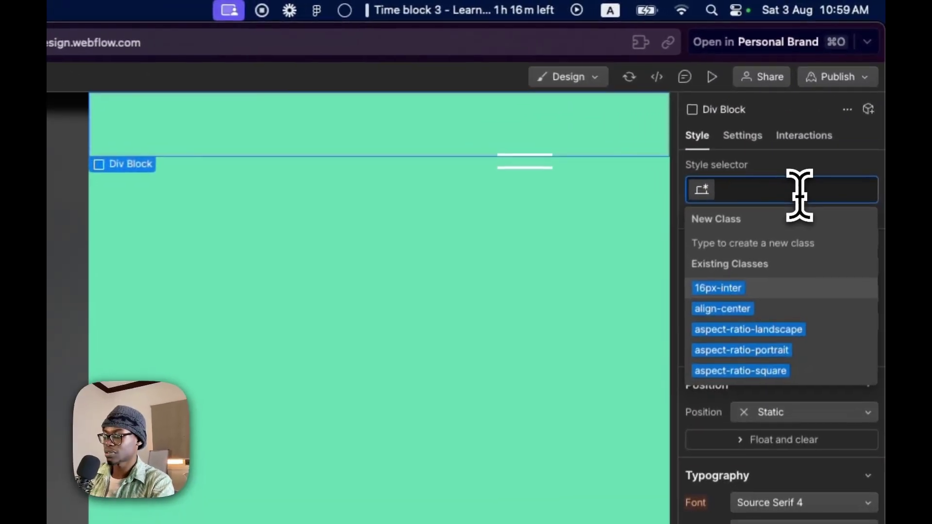
pyautogui.write('sidebar')
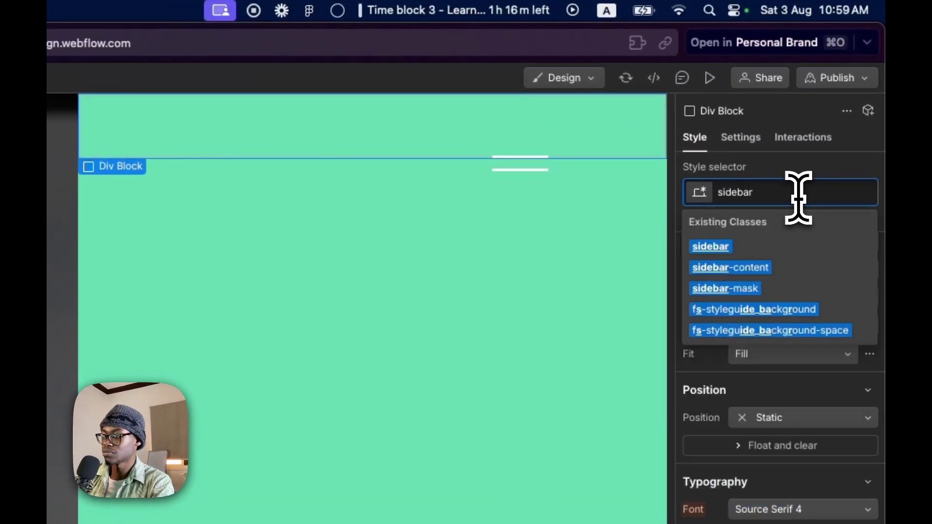
pyautogui.write('-inner')
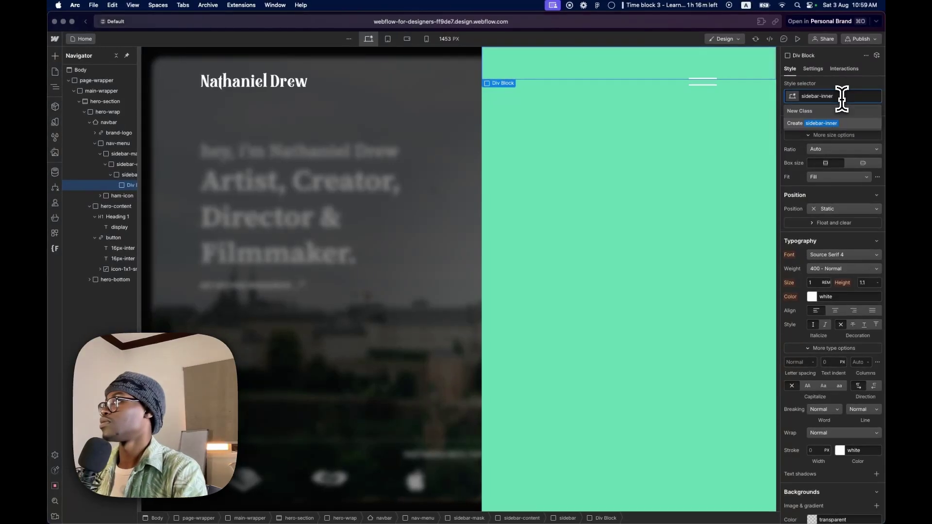
pyautogui.press('Return')
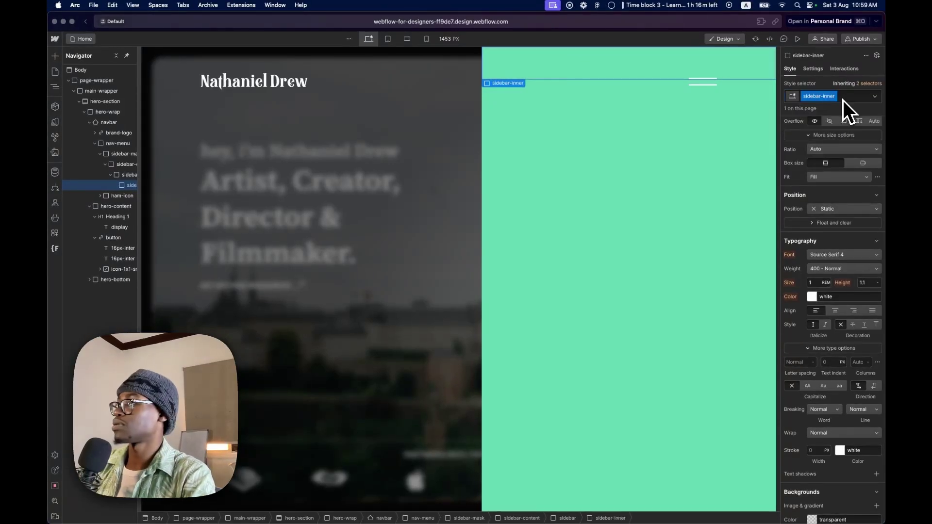
# Add a link block inside sidebar-inner.
pyautogui.press('super+e')
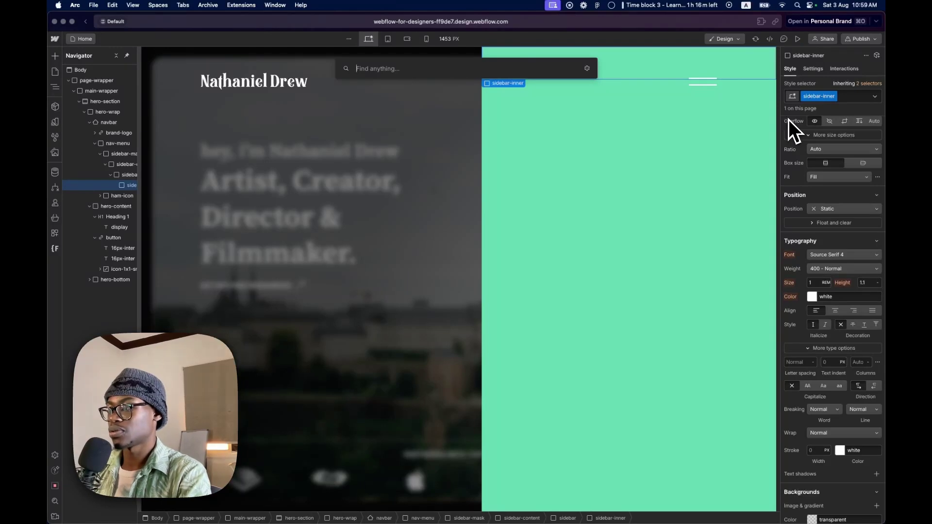
pyautogui.write('linn')
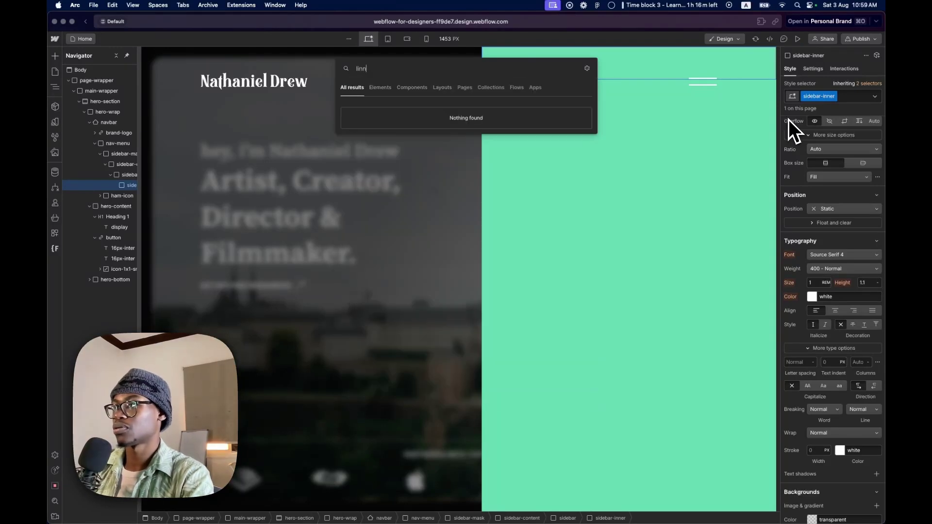
pyautogui.press('BackSpace')
pyautogui.write('k')
pyautogui.press('Return')
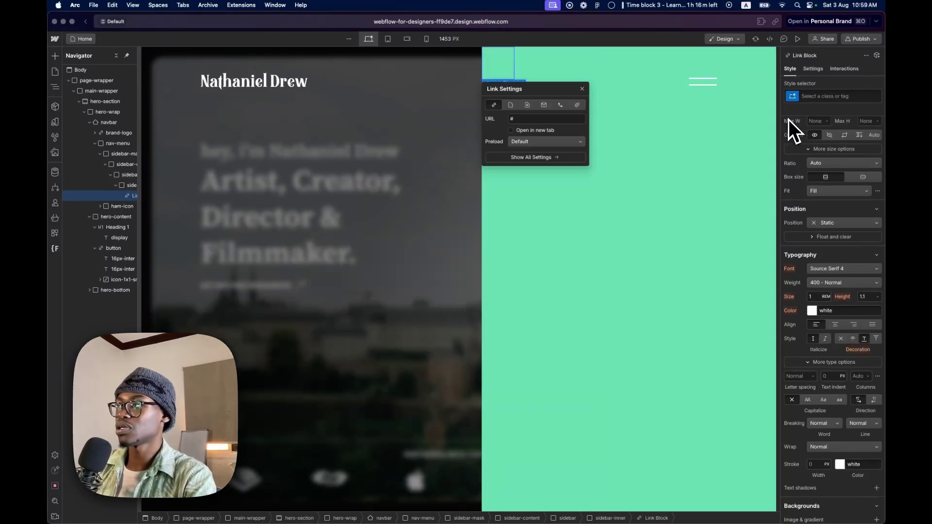
pyautogui.press('super+t')
pyautogui.write('t')
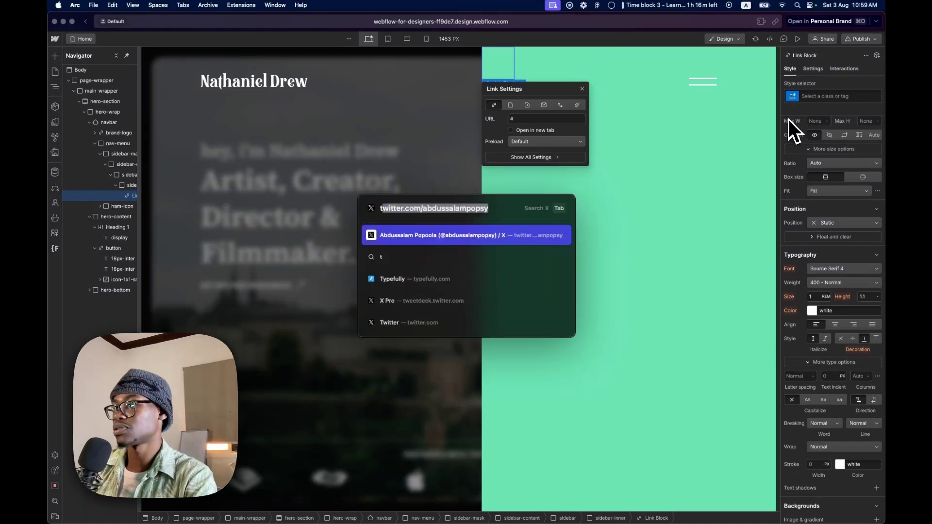
pyautogui.press('Escape')
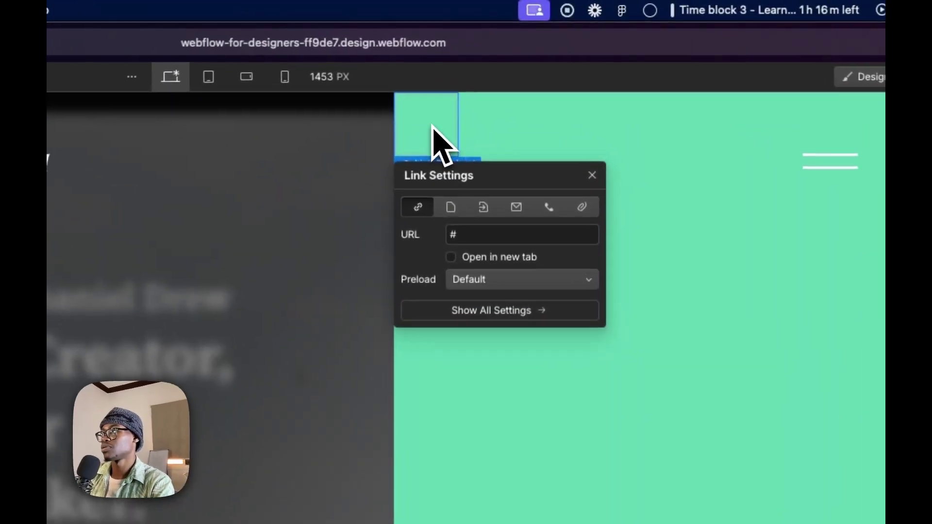
pyautogui.press('Escape')
pyautogui.press('super+t')
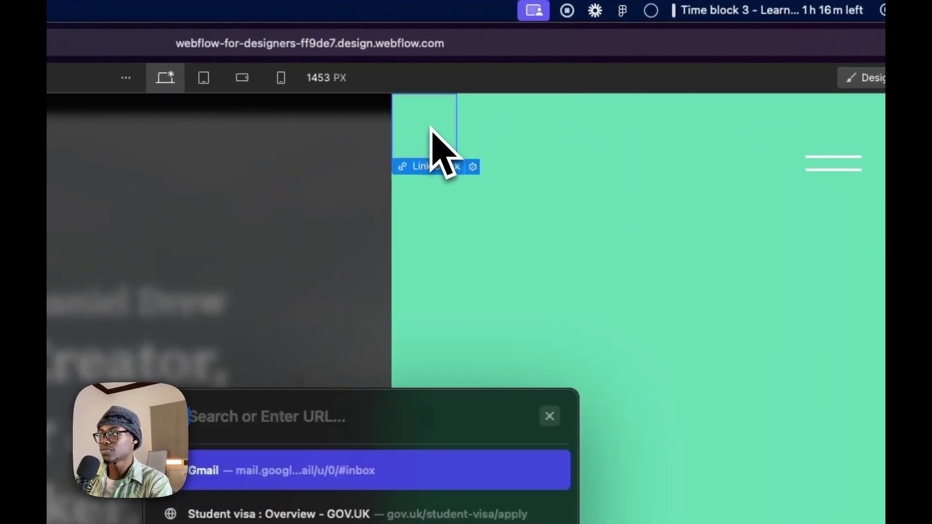
pyautogui.press('Escape')
# Add a text block inside the link block.
pyautogui.press('super+k')
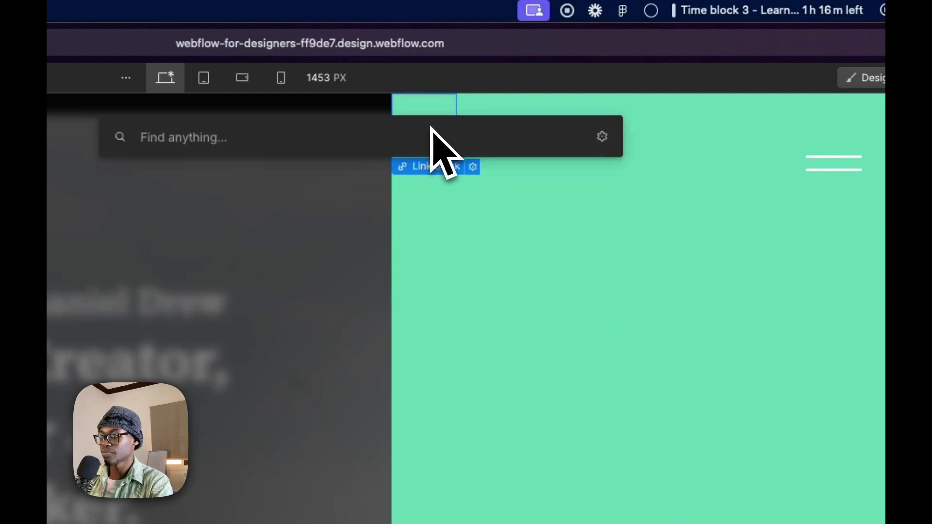
pyautogui.write('t')
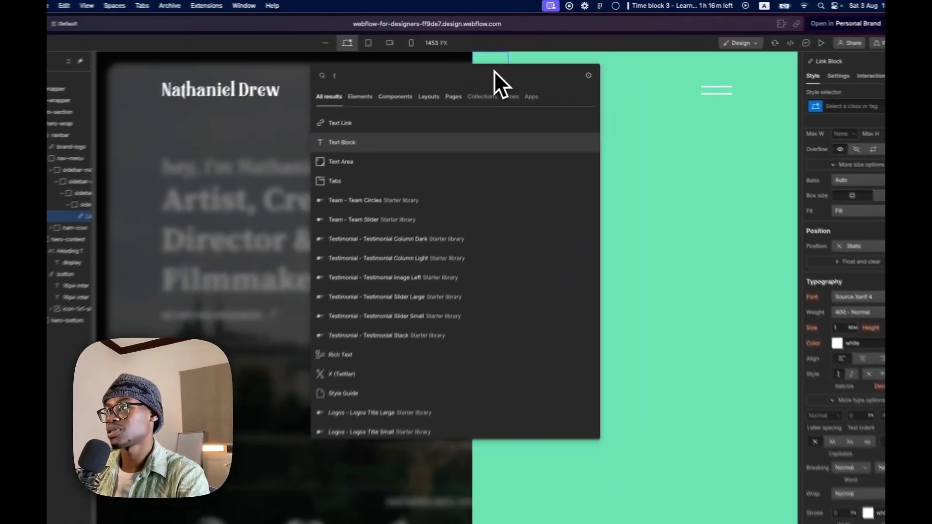
pyautogui.press('Return')
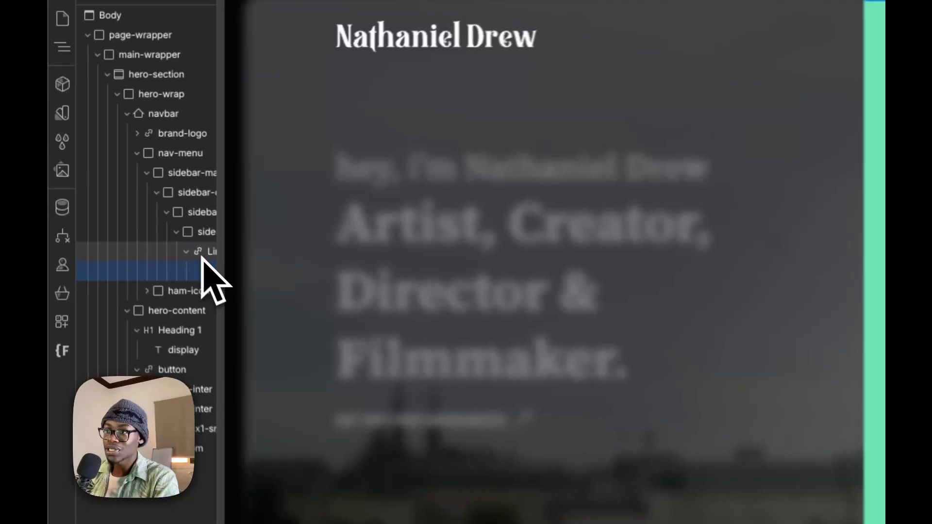
# Give the link block the new class nav-link.
pyautogui.click(126, 197)
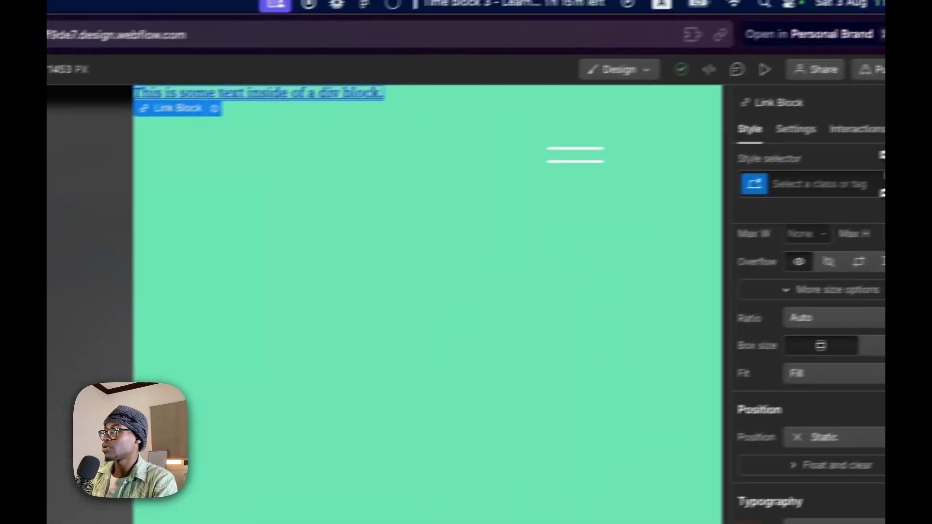
pyautogui.click(882, 182)
pyautogui.write('nav')
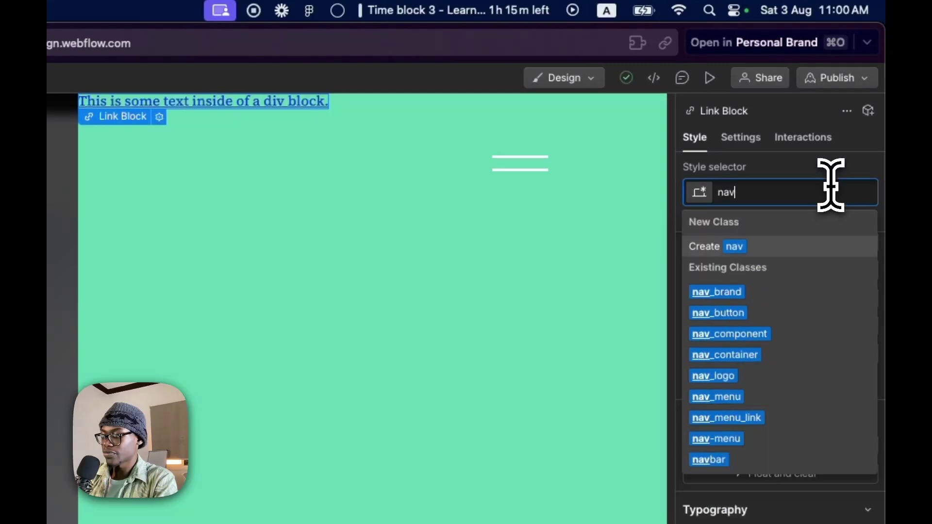
pyautogui.write('-link')
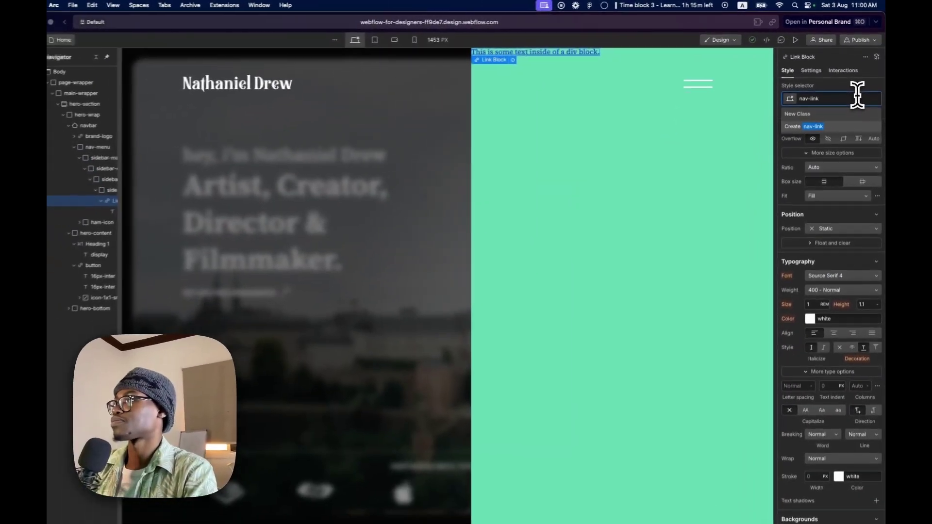
pyautogui.press('Return')
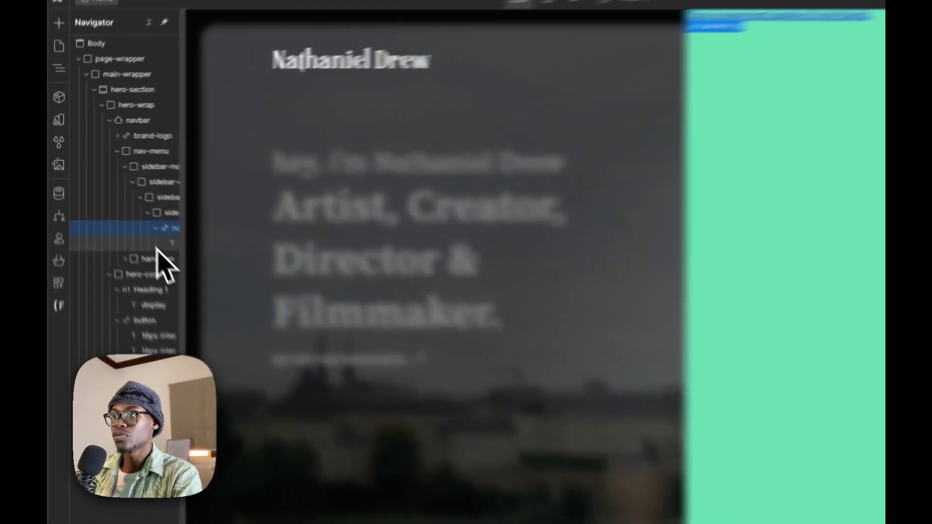
# Apply the existing class heading-style-h3 to the text block inside nav-link.
pyautogui.click(127, 207)
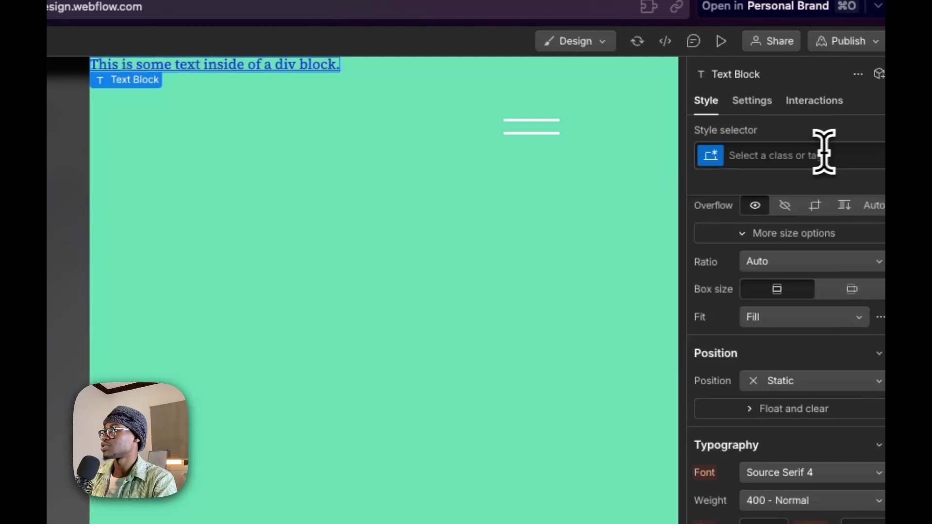
pyautogui.click(823, 154)
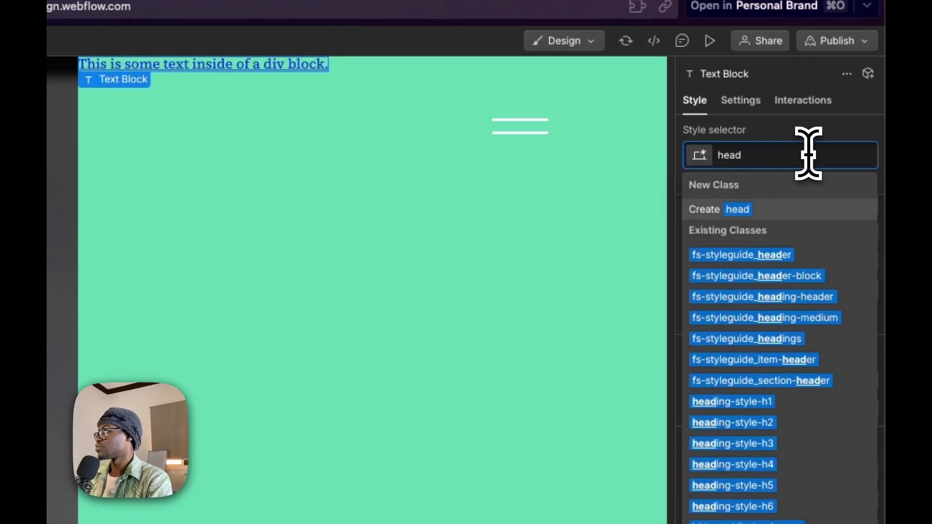
pyautogui.write('head')
pyautogui.click(777, 443)
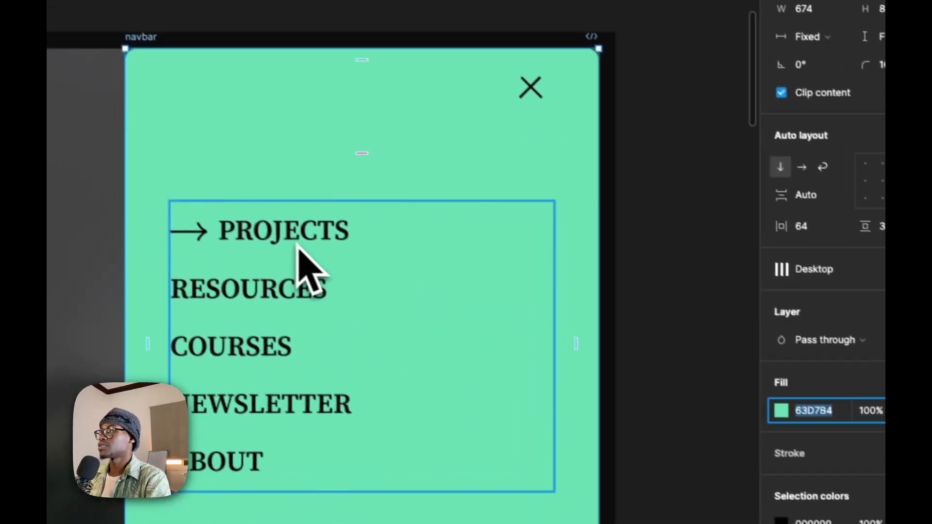
# Switch to the Figma design and check the PROJECTS menu link's text against the H3 style in the style guide.
pyautogui.click(311, 243)
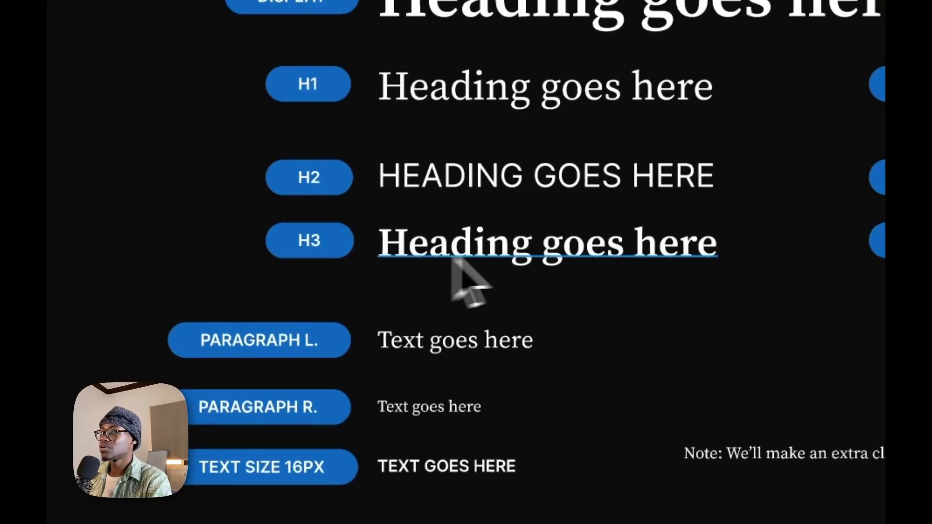
pyautogui.click(303, 308)
pyautogui.click(718, 162)
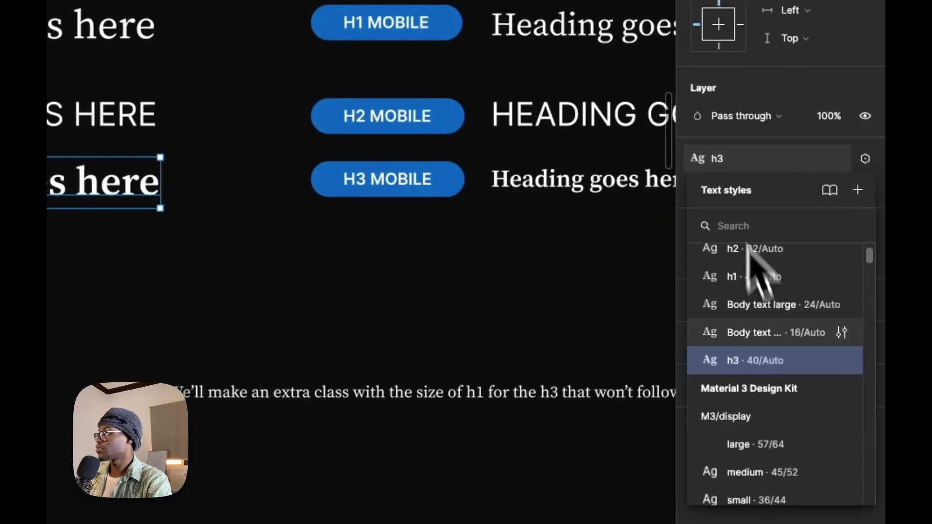
pyautogui.click(349, 416)
pyautogui.scroll(-3, 347, 422)
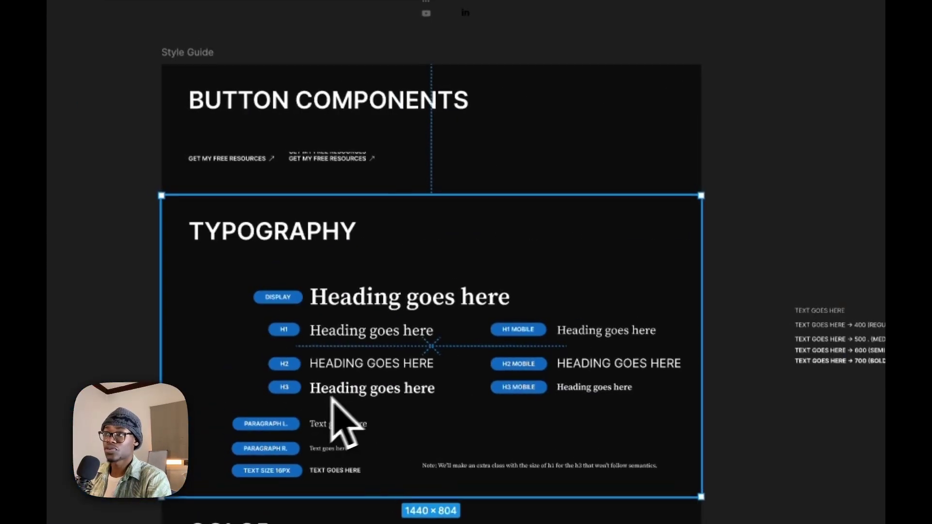
pyautogui.scroll(5, 417, 402)
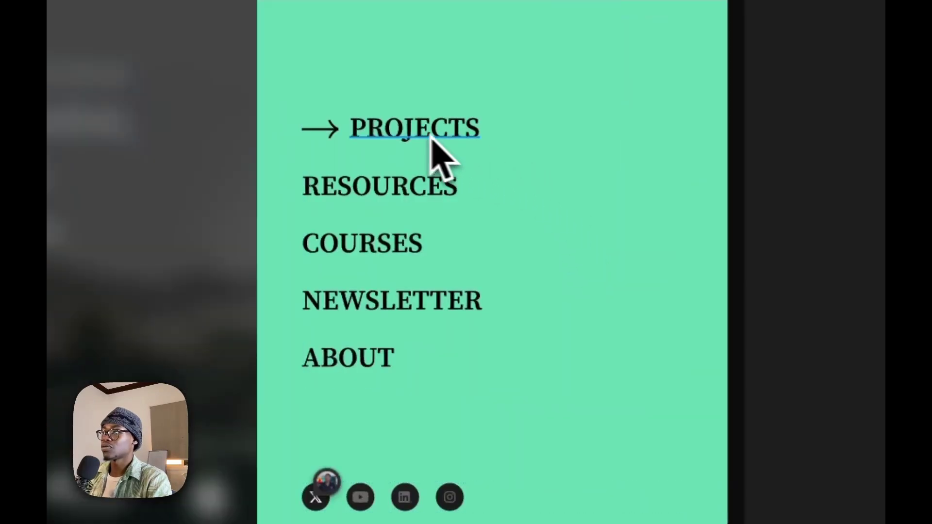
pyautogui.doubleClick(470, 31)
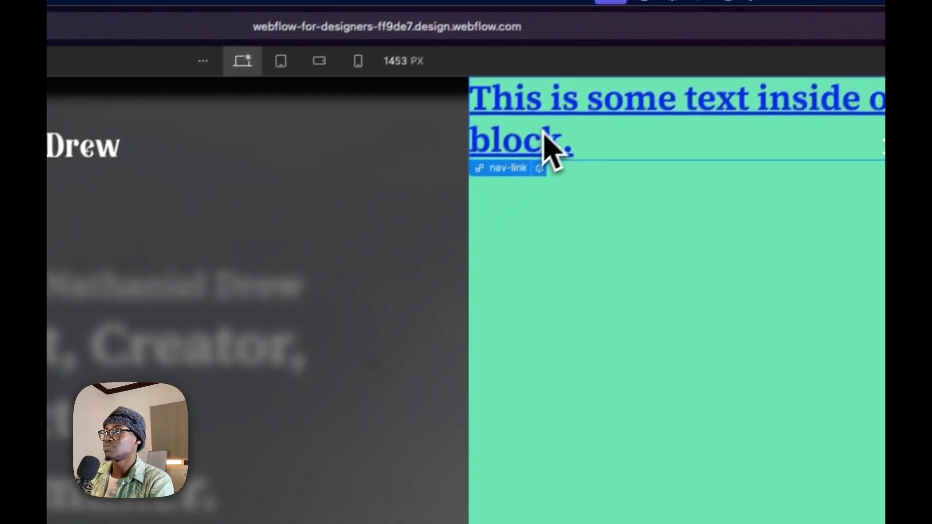
# Replace the placeholder text in the nav-link text block with "Projects".
pyautogui.doubleClick(571, 119)
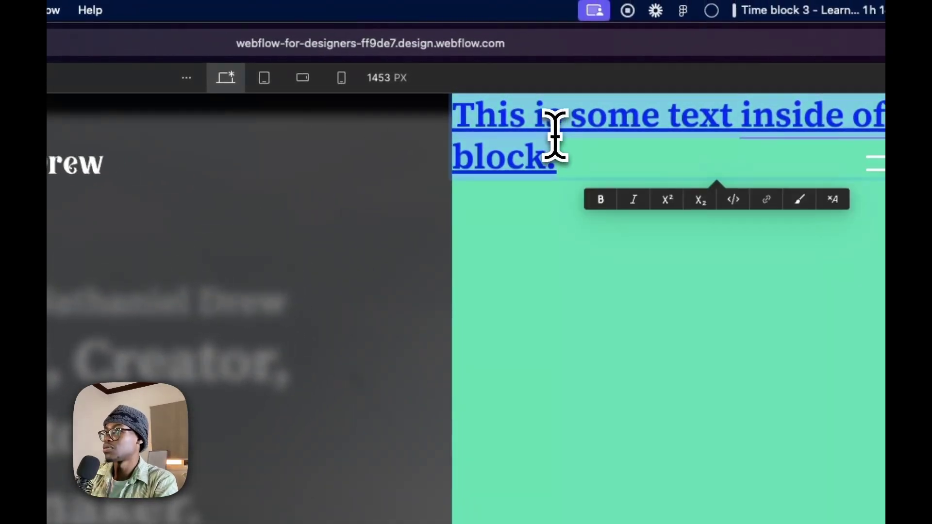
pyautogui.write('Projects')
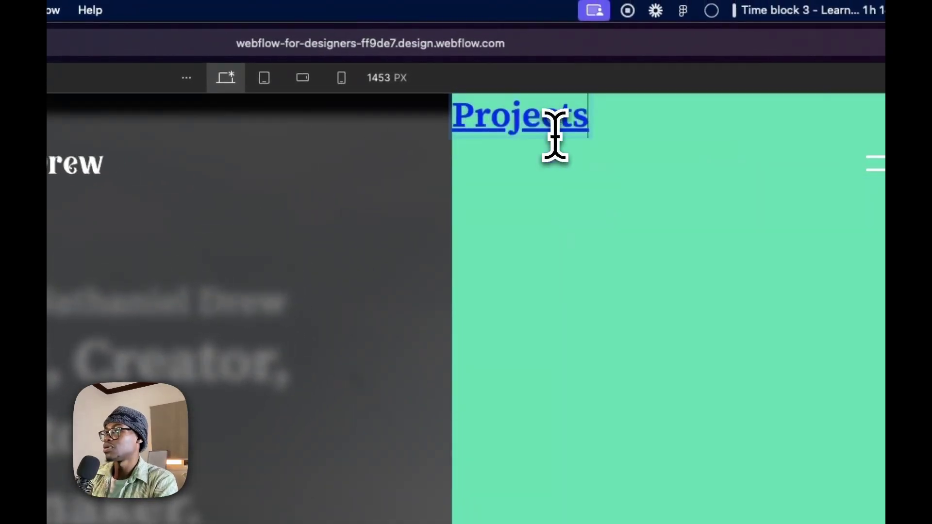
pyautogui.click(657, 146)
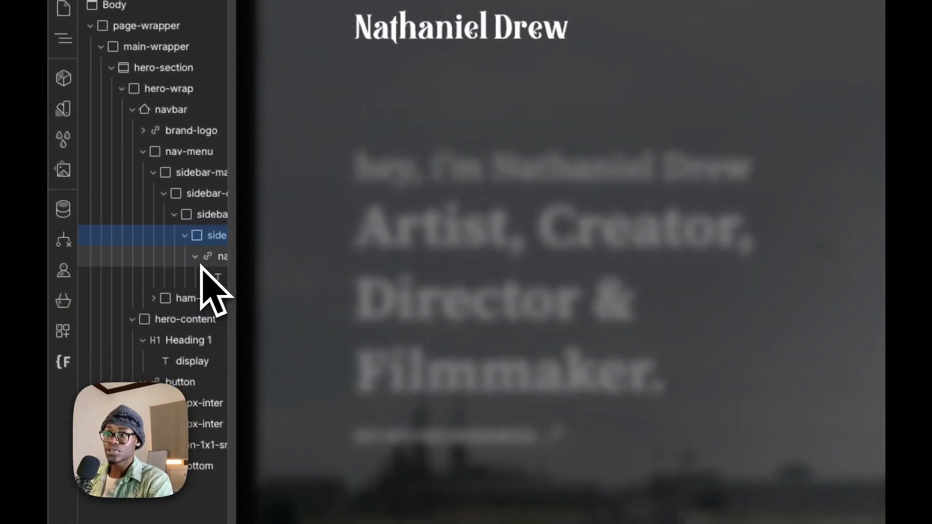
# Collapse nav-link in the element tree and set its text decoration to none.
pyautogui.click(195, 257)
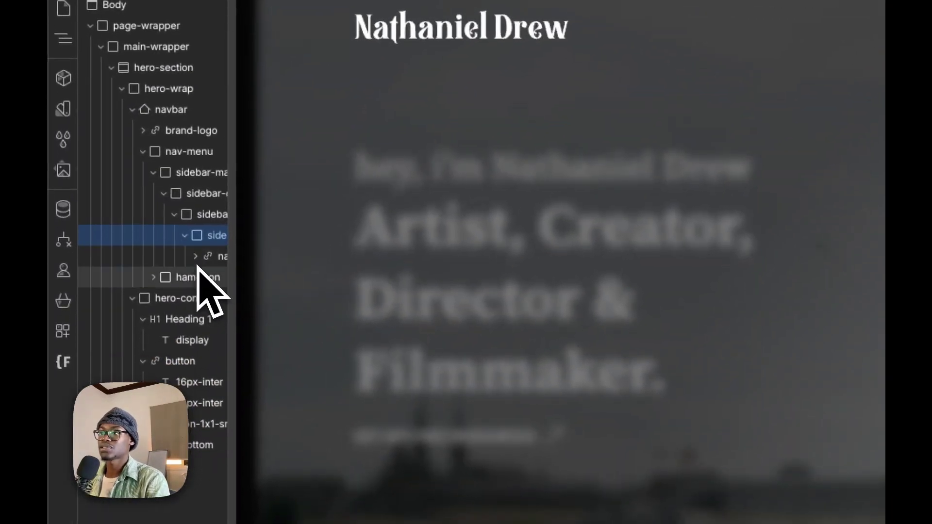
pyautogui.hscroll(3, 192, 281)
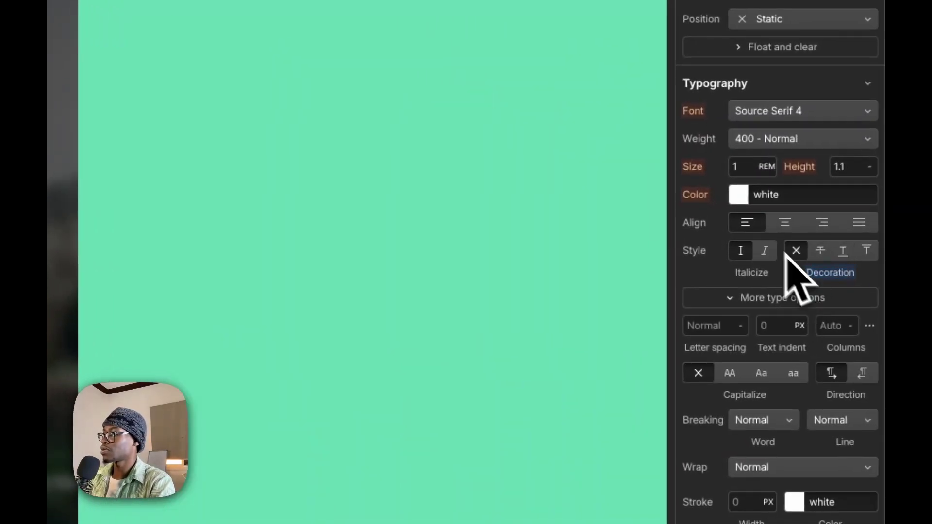
# Set nav-link's text color to #0e0e0e.
pyautogui.click(743, 200)
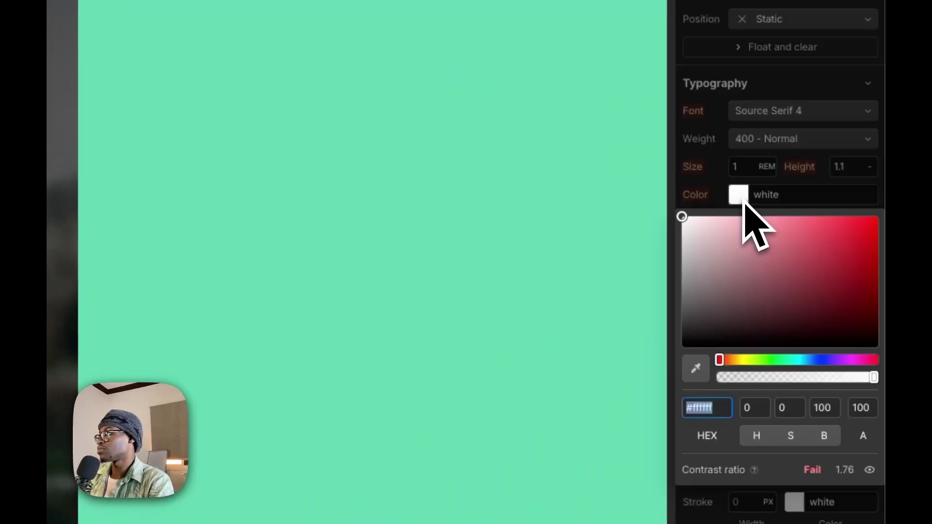
pyautogui.press('Return')
pyautogui.moveTo(546, 150); pyautogui.dragTo(623, 399)
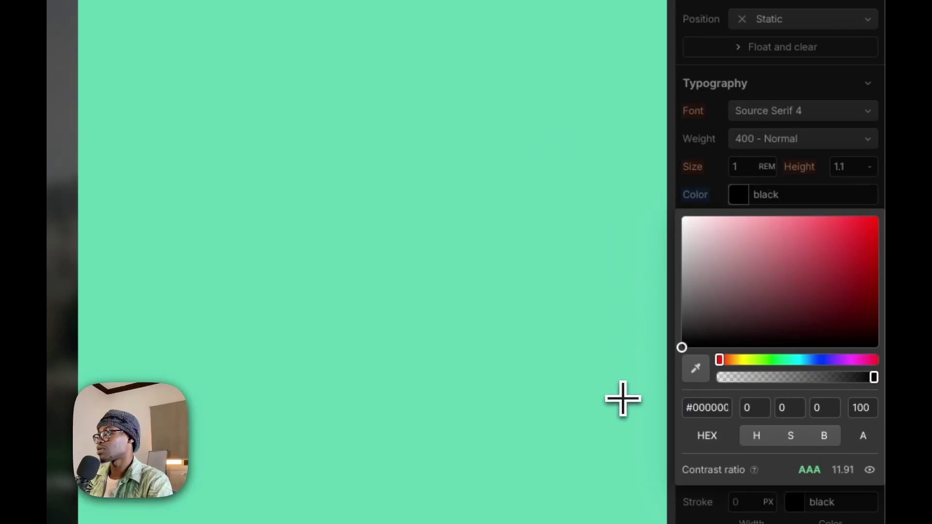
pyautogui.click(711, 407)
pyautogui.write('0e0e0e')
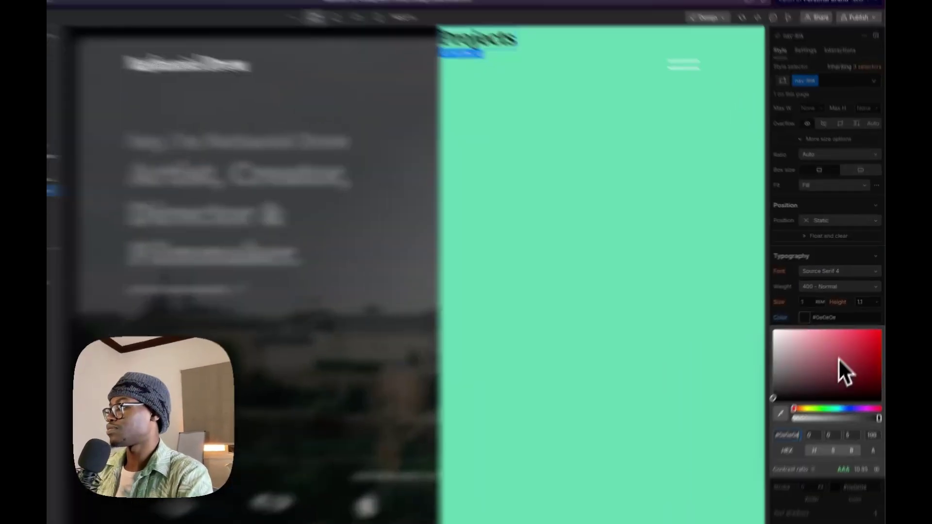
pyautogui.click(849, 300)
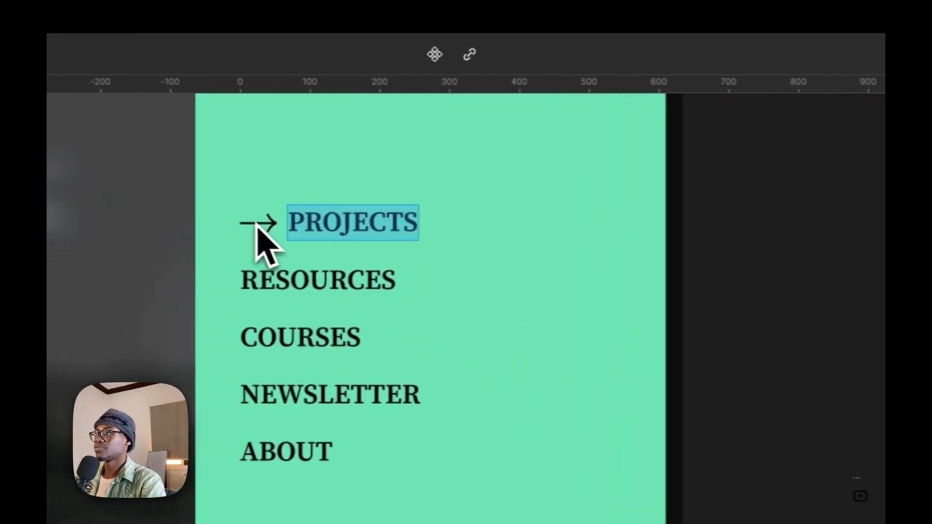
# In the Figma design, select the arrow beside the PROJECTS menu link and copy it as SVG.
pyautogui.click(478, 224)
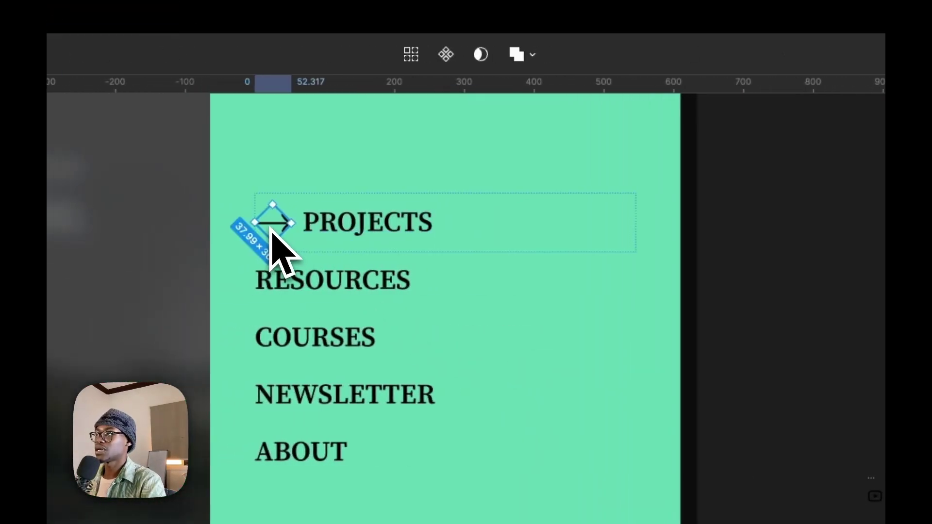
pyautogui.scroll(5, 271, 232)
pyautogui.rightClick(282, 222)
pyautogui.moveTo(363, 294)
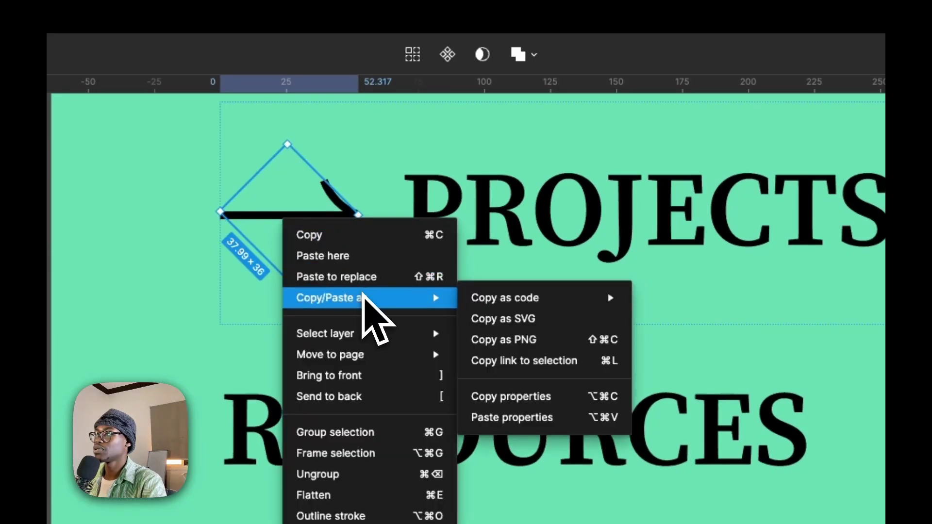
pyautogui.click(514, 320)
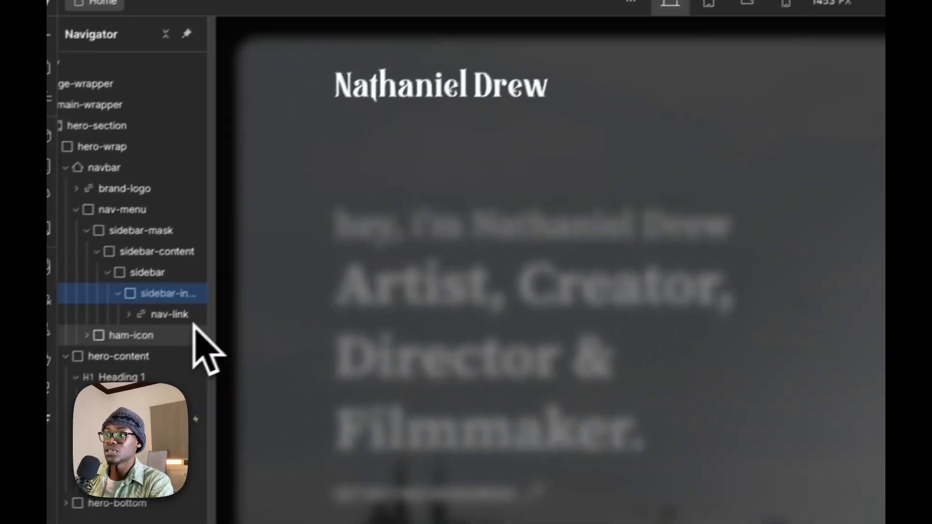
# Switch back to Webflow and paste the copied arrow into nav-link with the SVG Import app, leaving the importer closed.
pyautogui.click(191, 300)
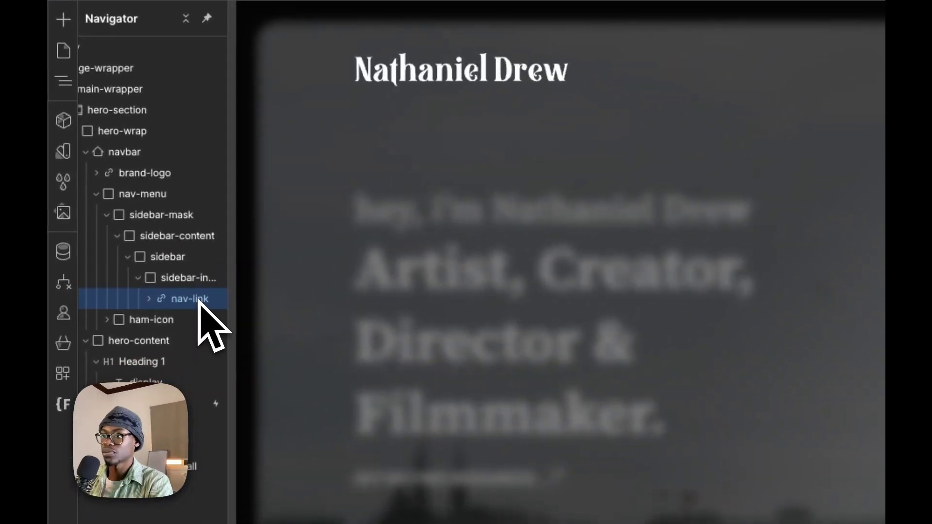
pyautogui.click(64, 376)
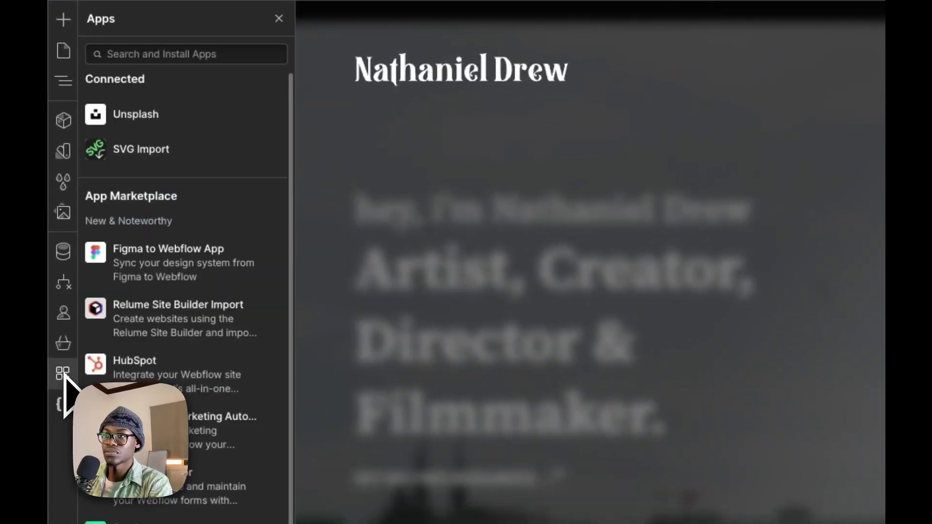
pyautogui.click(253, 149)
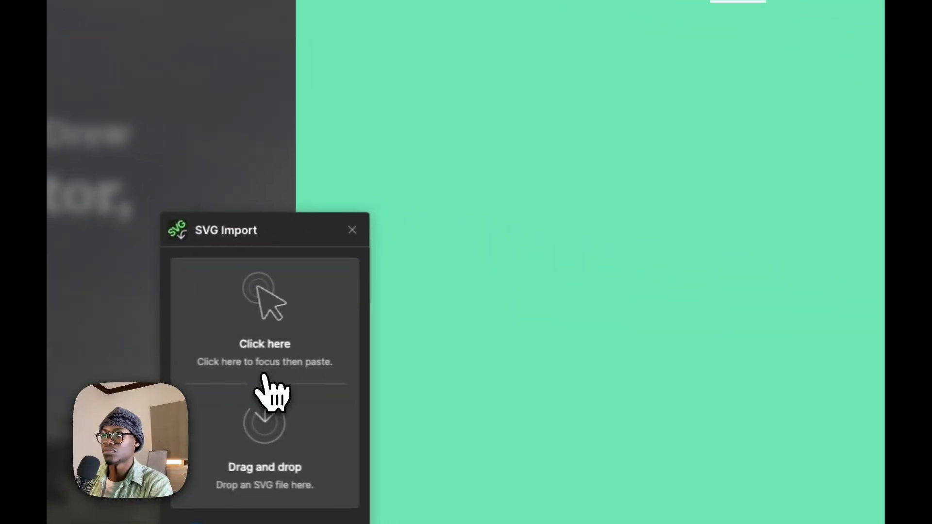
pyautogui.click(265, 379)
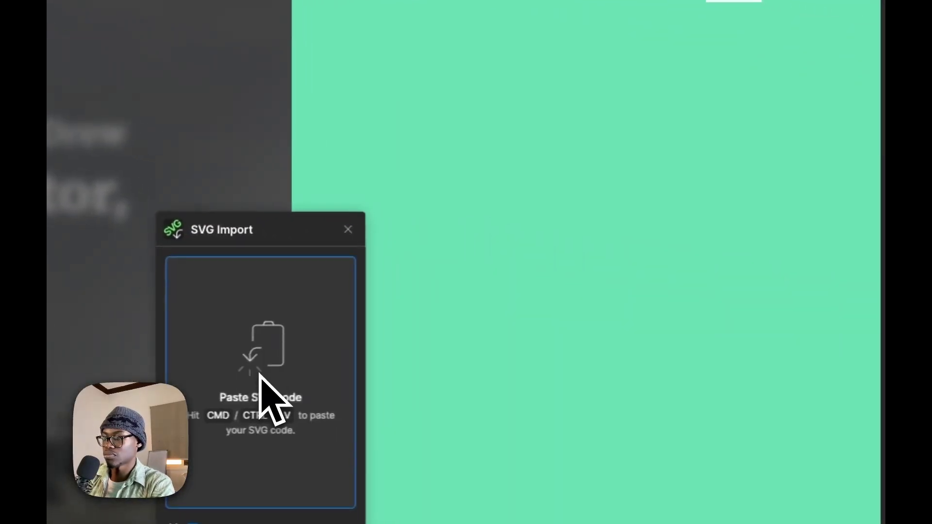
pyautogui.press('super+v')
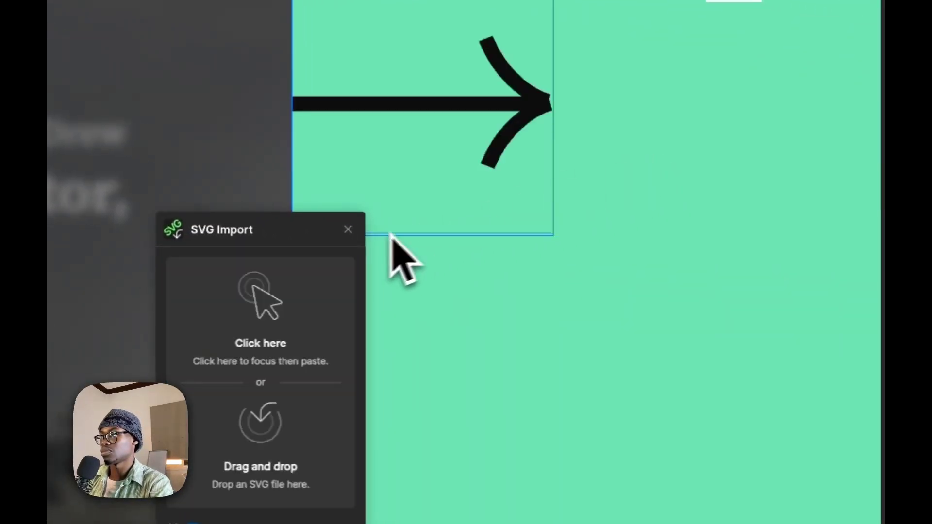
pyautogui.click(347, 229)
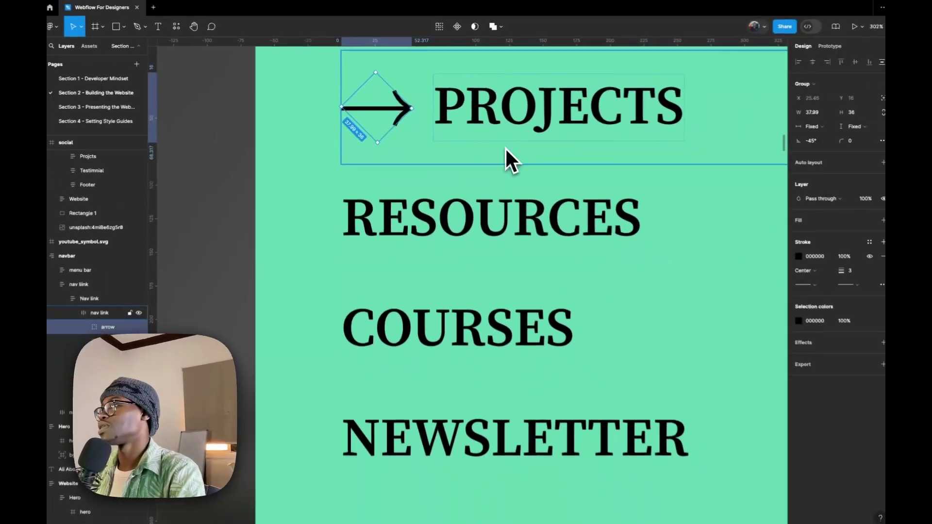
# Select the imported arrow SVG inside nav-link and give it the new class nav-arrow.
pyautogui.hotkey('ctrl', 'Left')
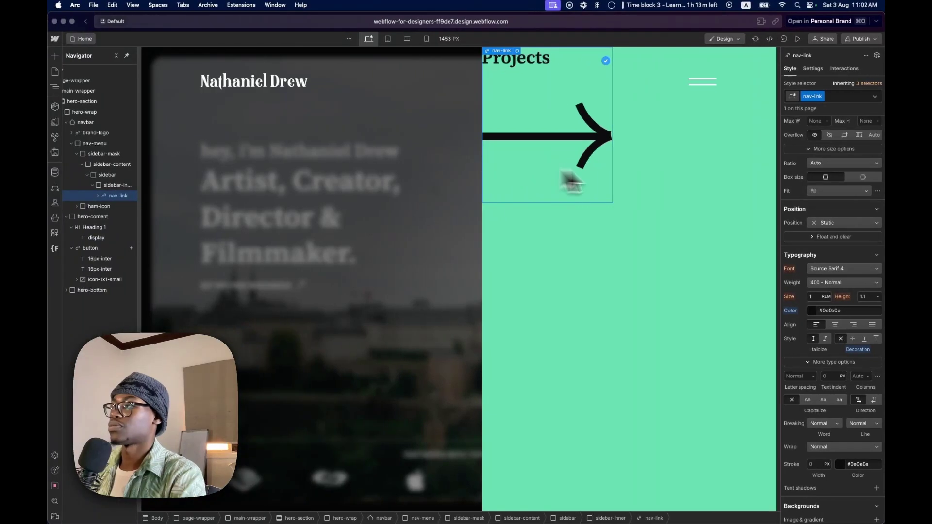
pyautogui.scroll(4, 861, 293)
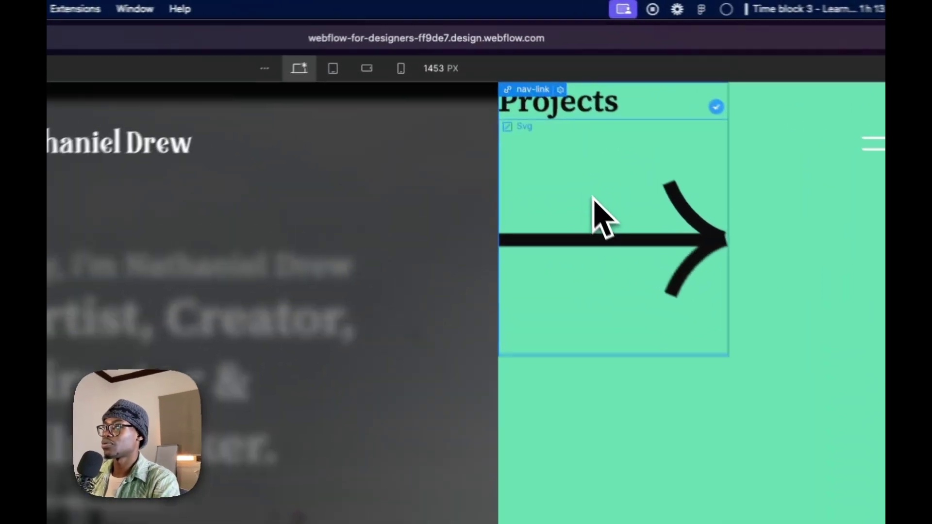
pyautogui.click(535, 111)
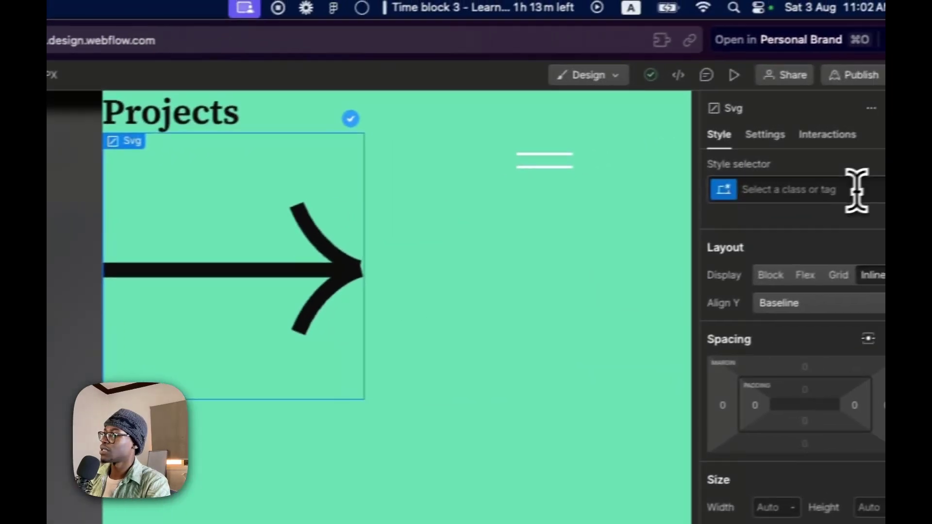
pyautogui.click(931, 193)
pyautogui.write('nav-a')
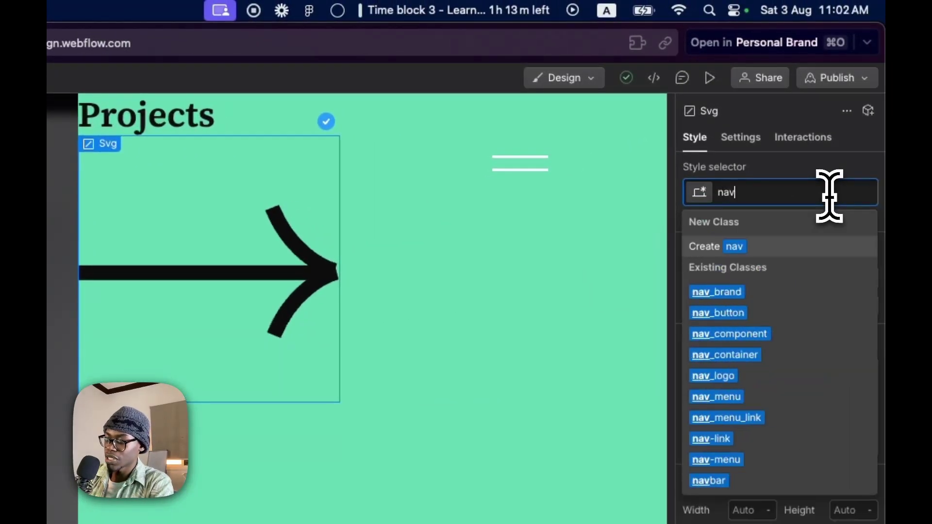
pyautogui.write('rrow')
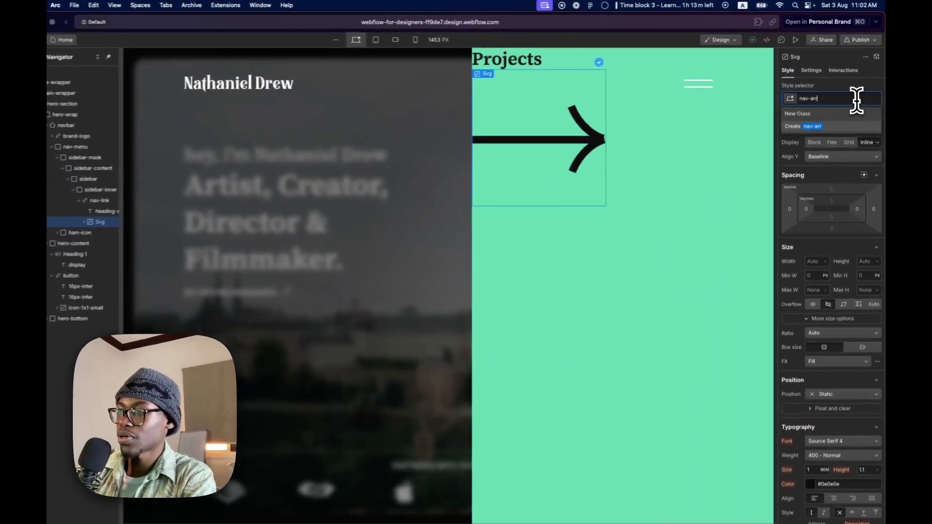
pyautogui.press('Return')
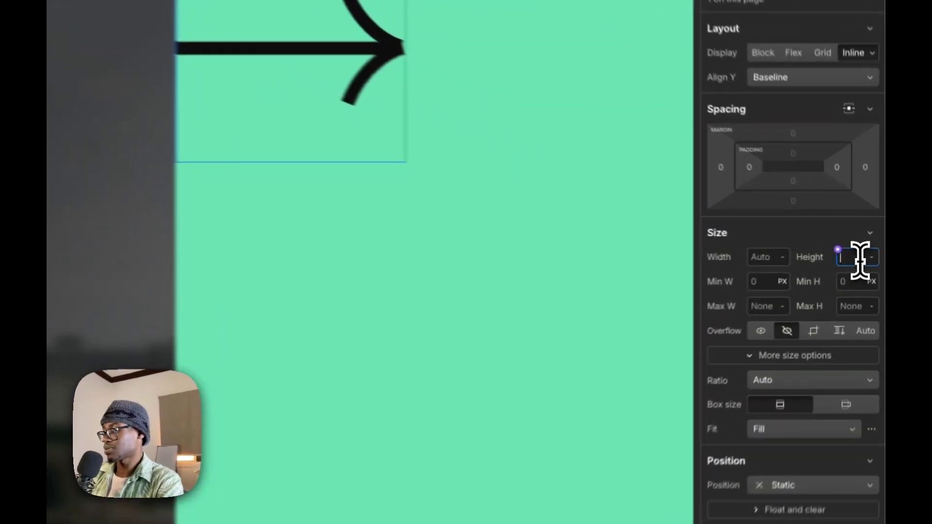
# Set nav-arrow's height to 2.25 rem and its width to 2.5 rem.
pyautogui.click(867, 255)
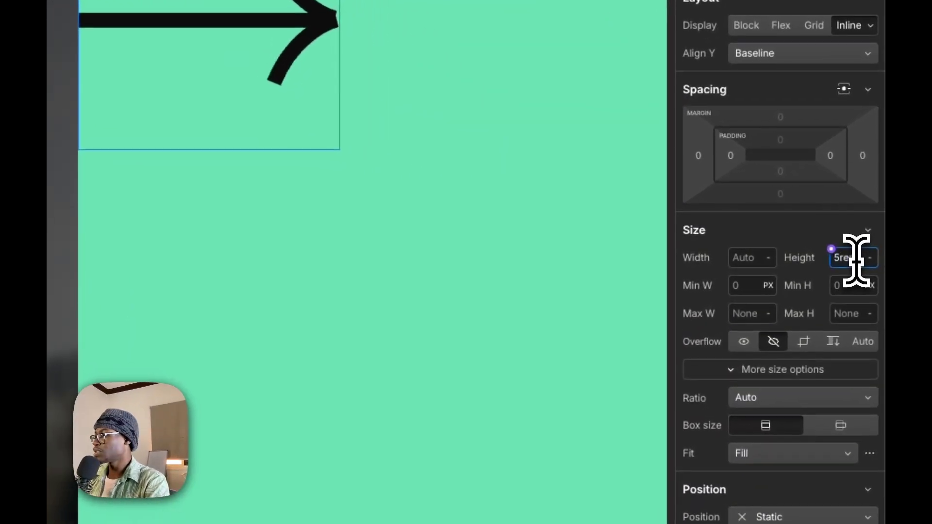
pyautogui.write('2.25rem')
pyautogui.press('Return')
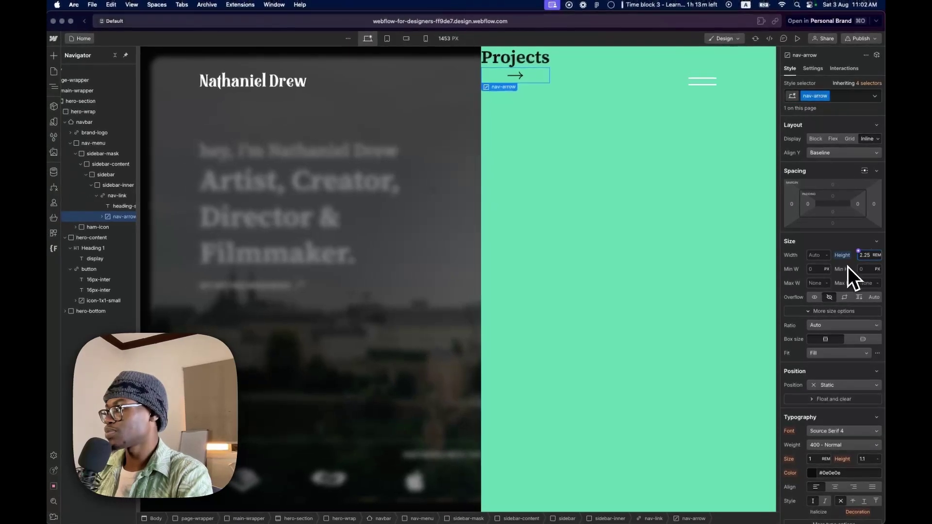
pyautogui.click(817, 256)
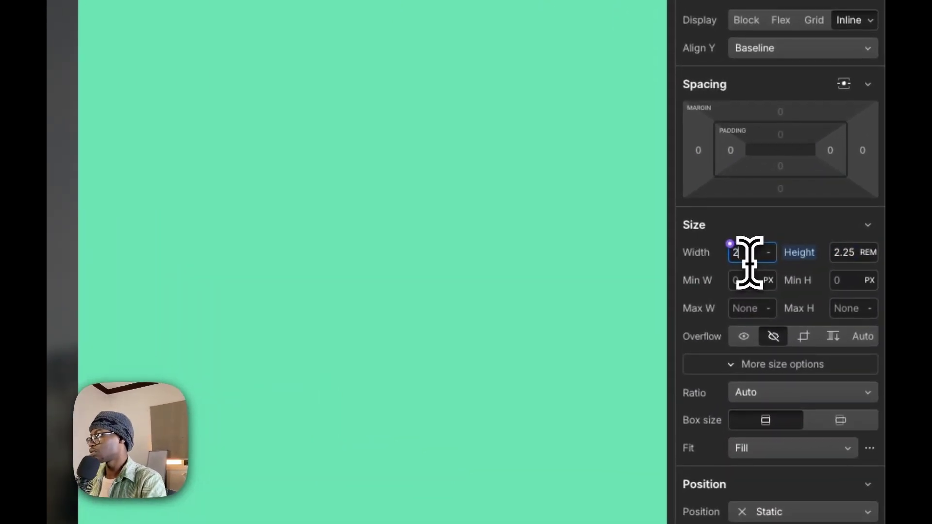
pyautogui.write('2')
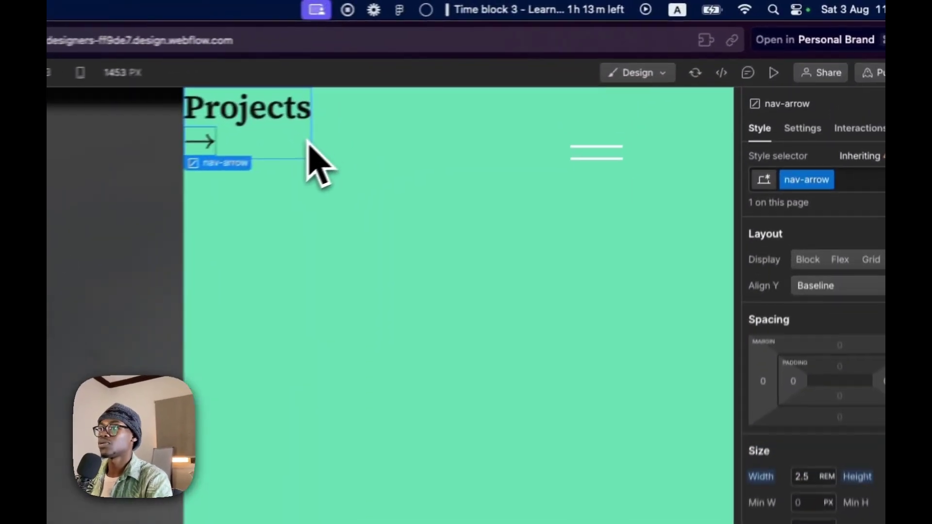
# Make nav-link a horizontal flex layout with its children vertically centered.
pyautogui.click(541, 78)
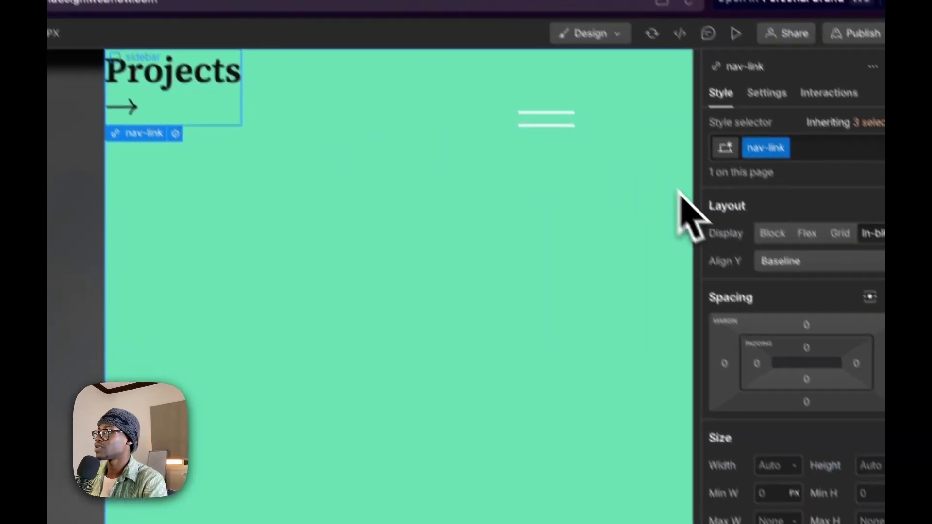
pyautogui.click(792, 199)
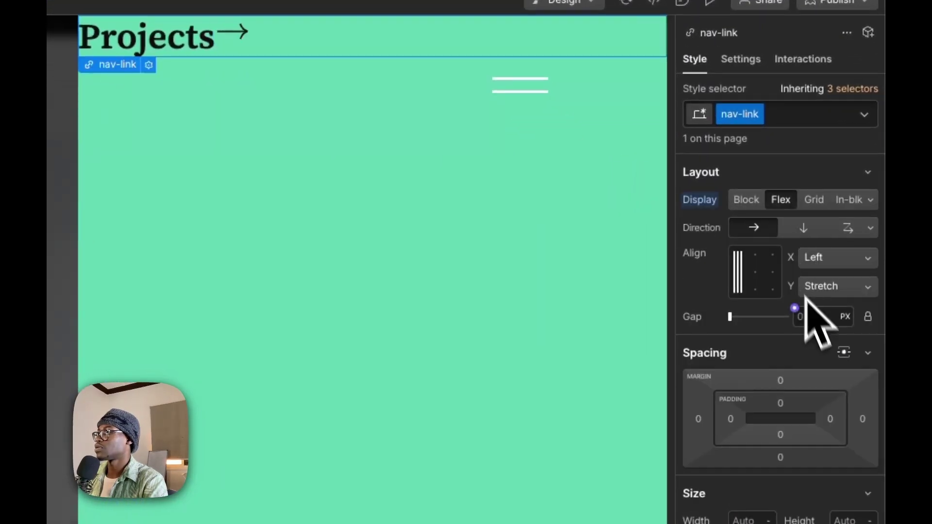
pyautogui.click(844, 282)
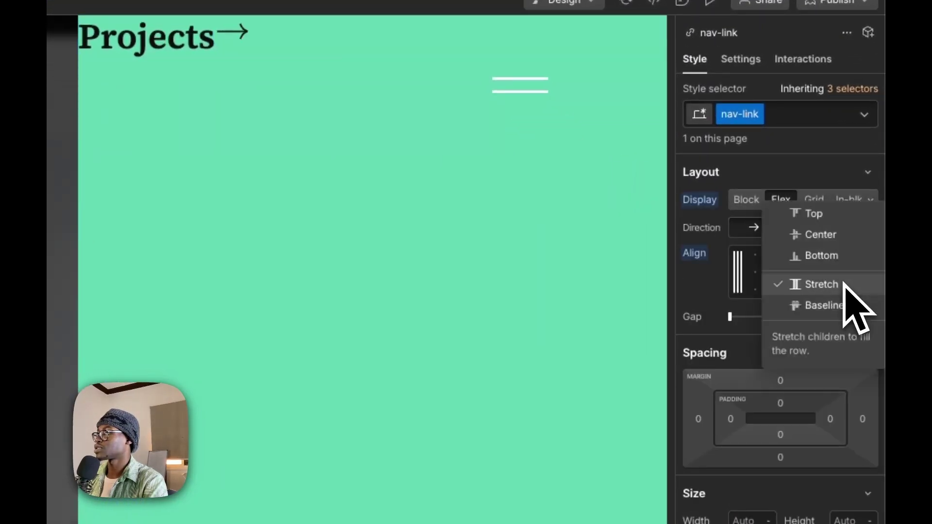
pyautogui.click(842, 237)
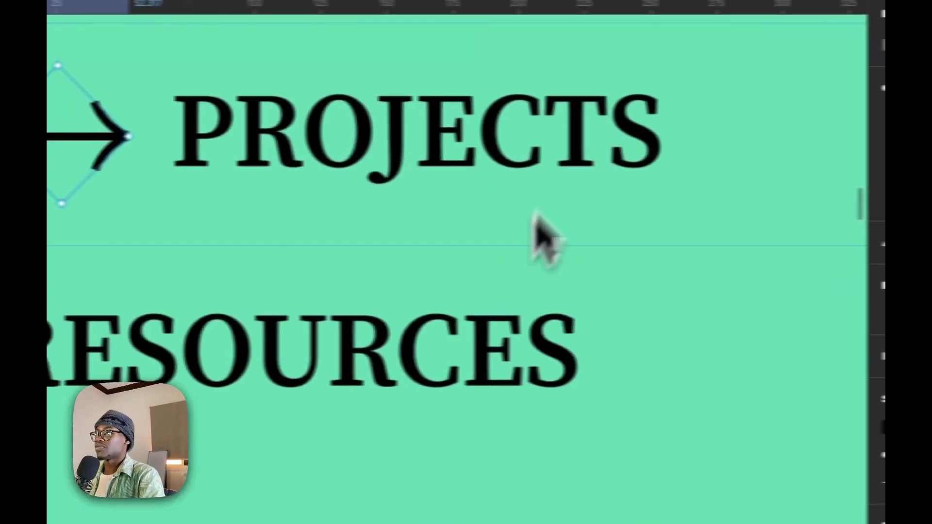
# Check the arrow and PROJECTS text spacing in the Figma design, and set nav-link's gap to 1 rem in Webflow.
pyautogui.click(426, 141)
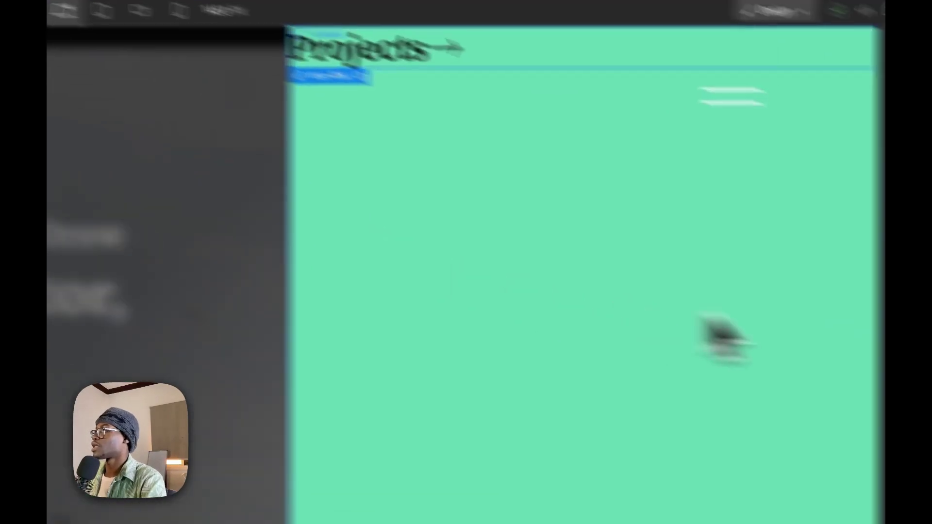
pyautogui.click(854, 374)
pyautogui.write('1re')
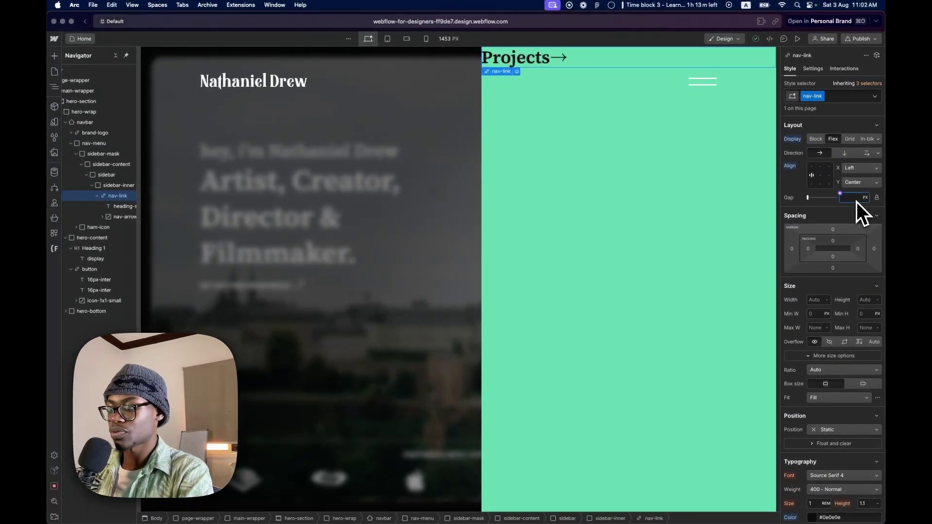
pyautogui.write('m')
pyautogui.press('Return')
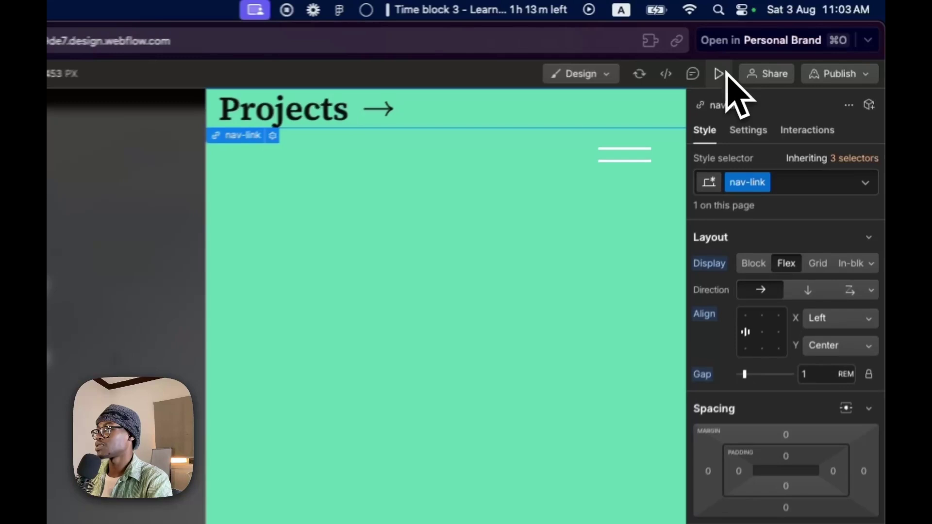
# Preview the page briefly and move nav-arrow above the text block inside nav-link.
pyautogui.click(797, 39)
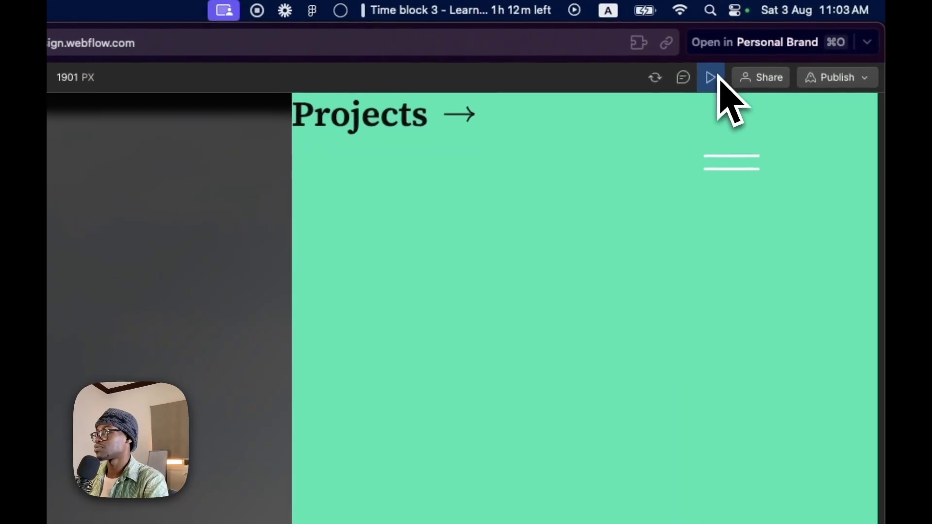
pyautogui.click(717, 78)
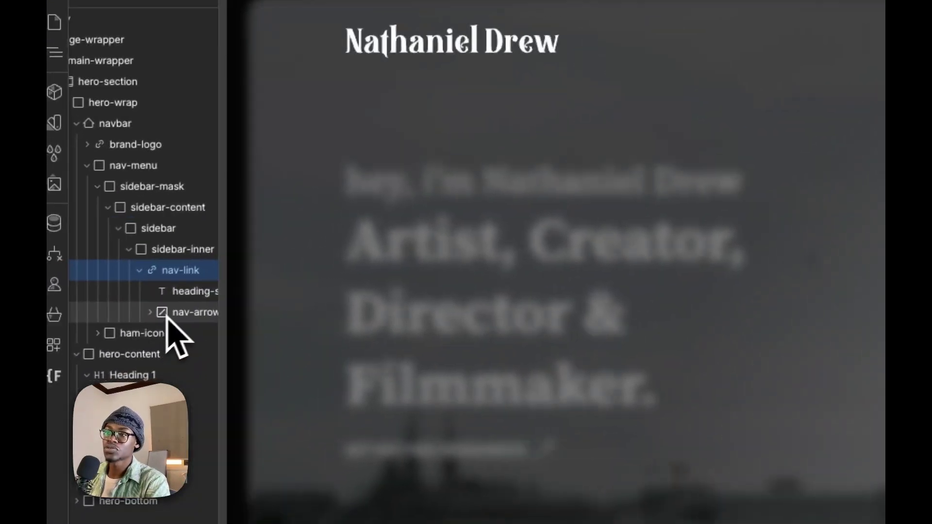
pyautogui.click(200, 311)
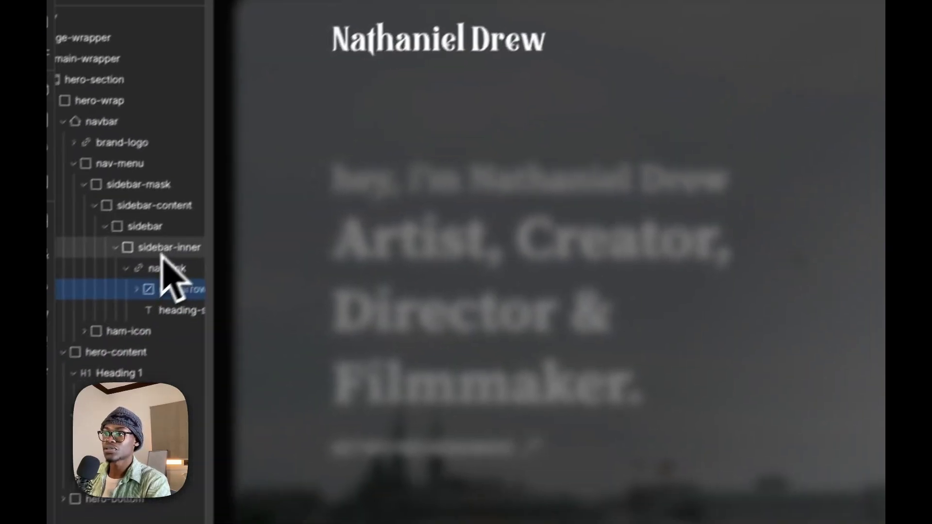
# Check the menu link spacing in the Figma design, and set nav-link's top and bottom padding to 1 rem in Webflow.
pyautogui.click(186, 229)
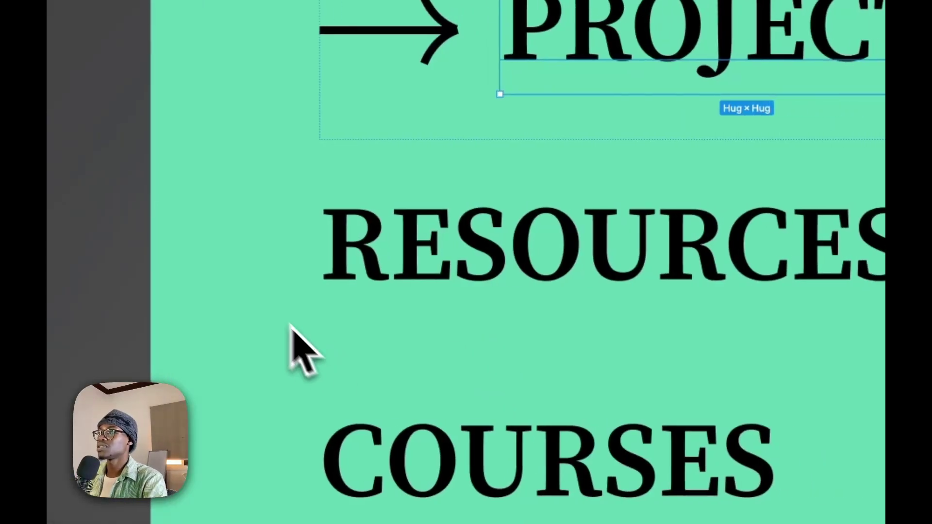
pyautogui.click(487, 189)
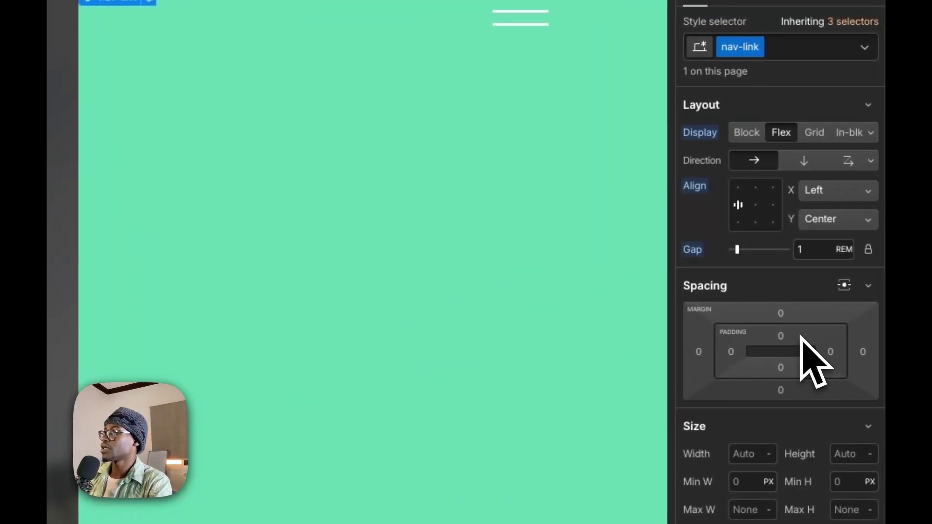
pyautogui.click(783, 337)
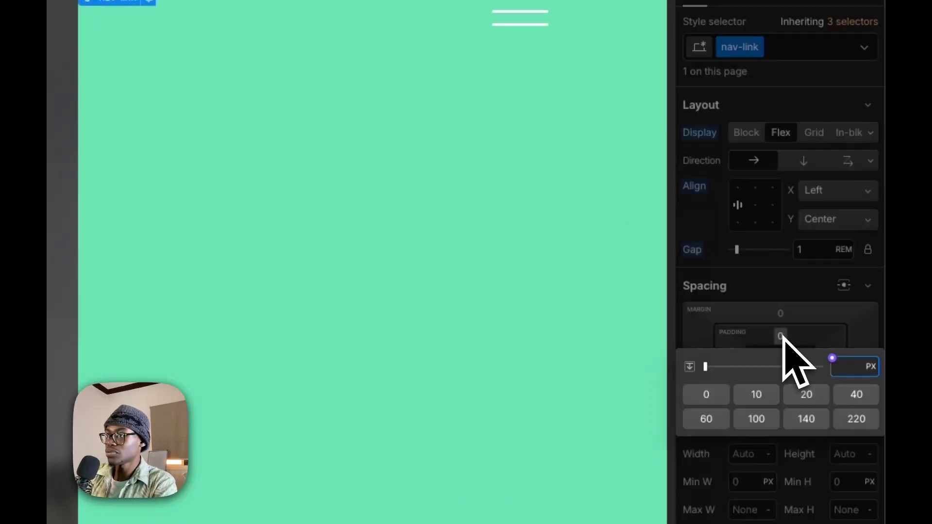
pyautogui.write('16')
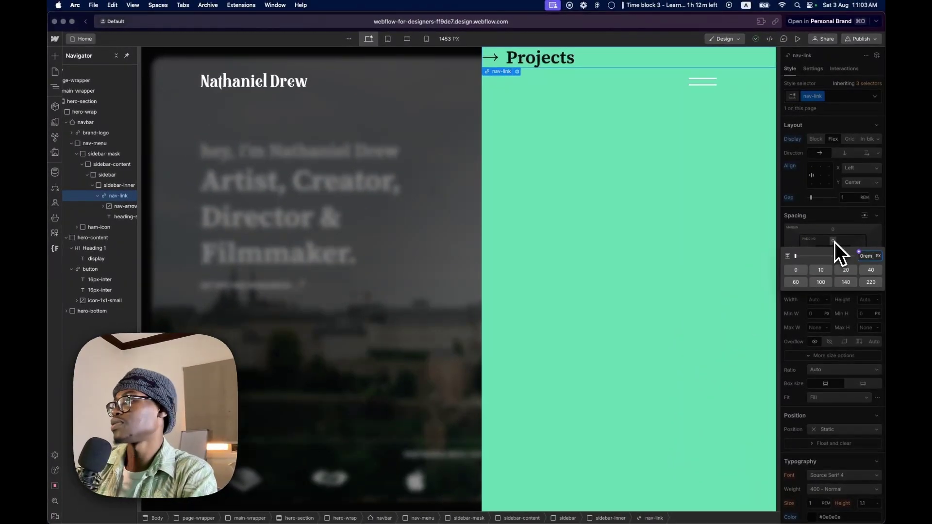
pyautogui.press('Return')
pyautogui.moveTo(834, 242); pyautogui.dragTo(838, 244)
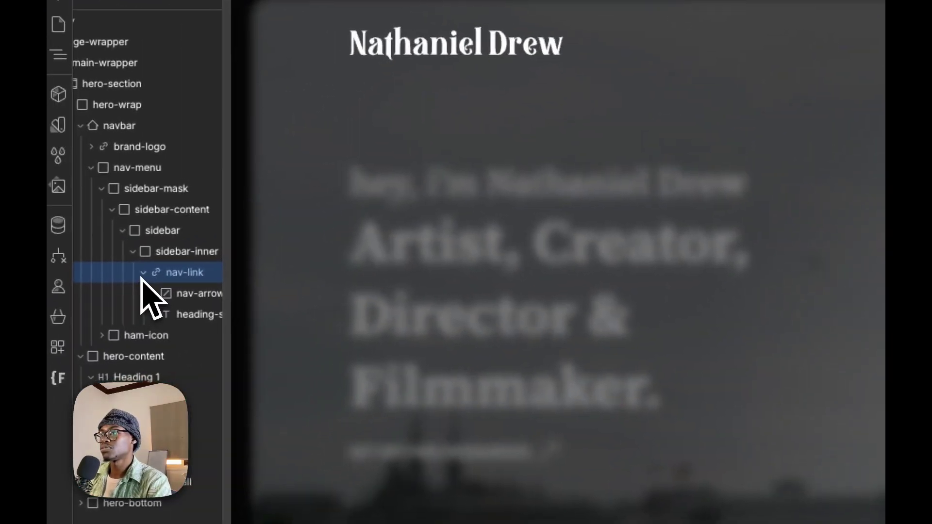
# Collapse nav-link and duplicate it until sidebar-inner holds five links.
pyautogui.click(143, 272)
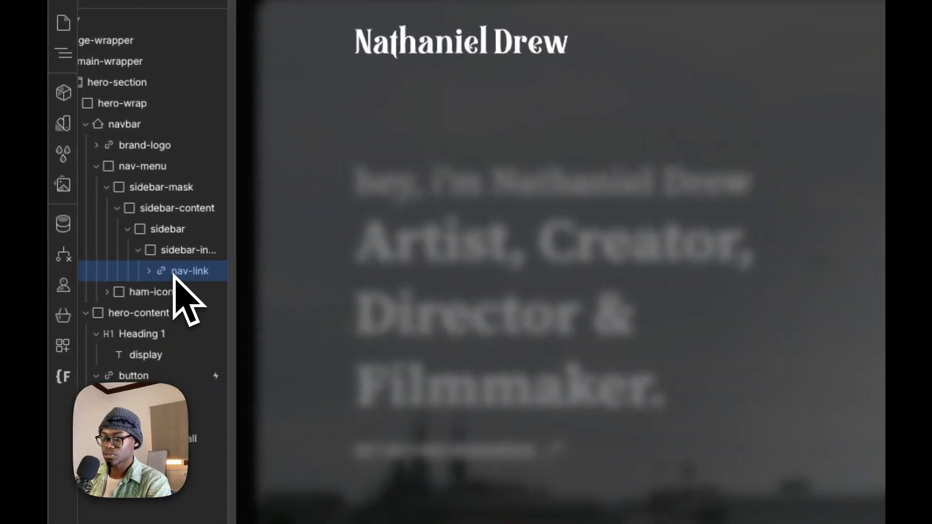
pyautogui.hotkey('ctrl', 'd')
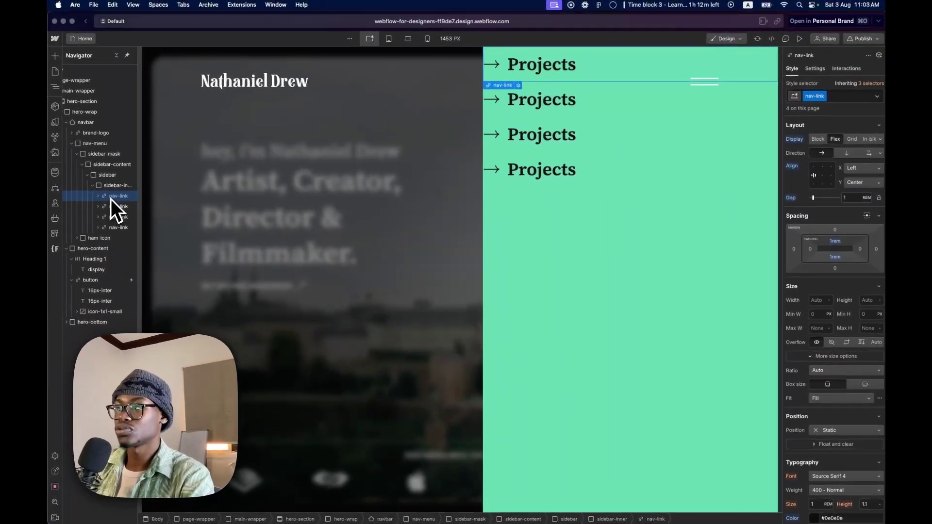
pyautogui.hotkey('ctrl', 'd')
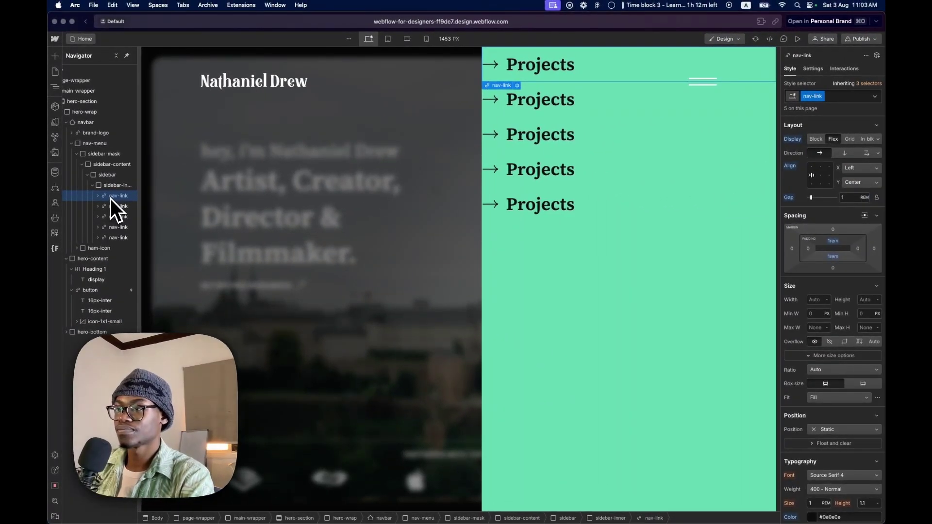
# Make sidebar-inner a vertical flex layout and set its width to 100%.
pyautogui.click(110, 185)
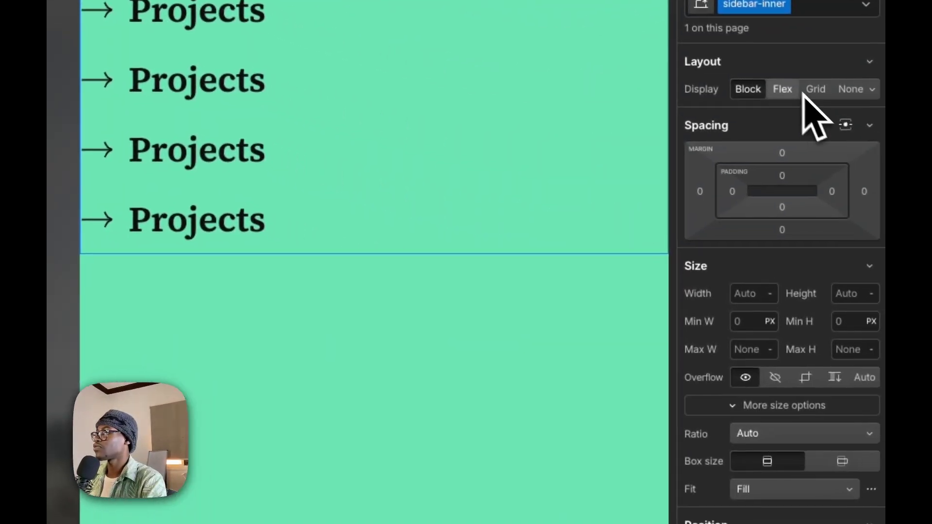
pyautogui.click(782, 89)
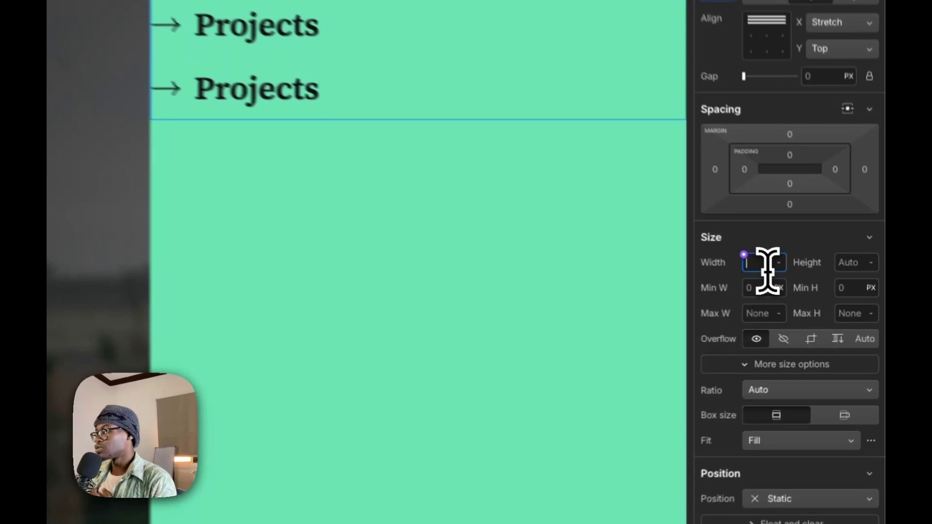
pyautogui.click(819, 300)
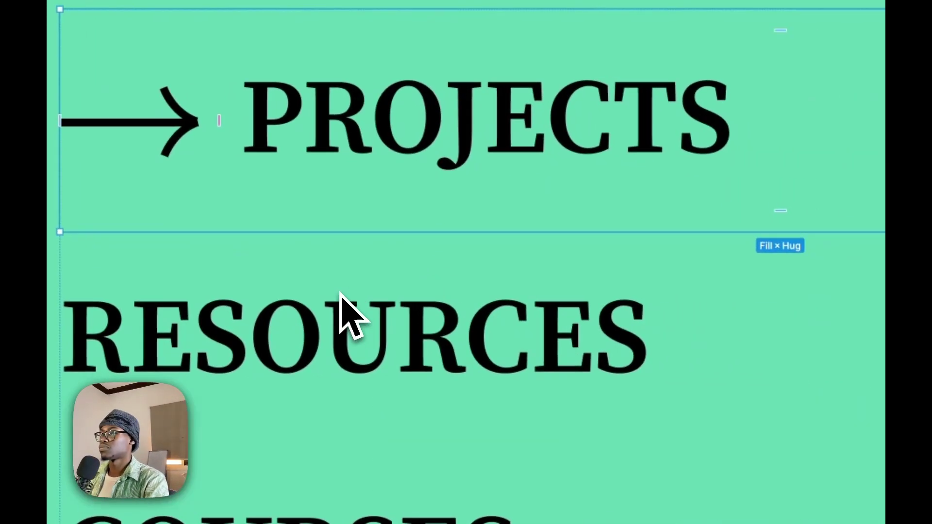
# Check the link list's placement in Figma, and set sidebar-inner's top margin first to 12.5 rem and finally one increment above 13 rem.
pyautogui.click(338, 286)
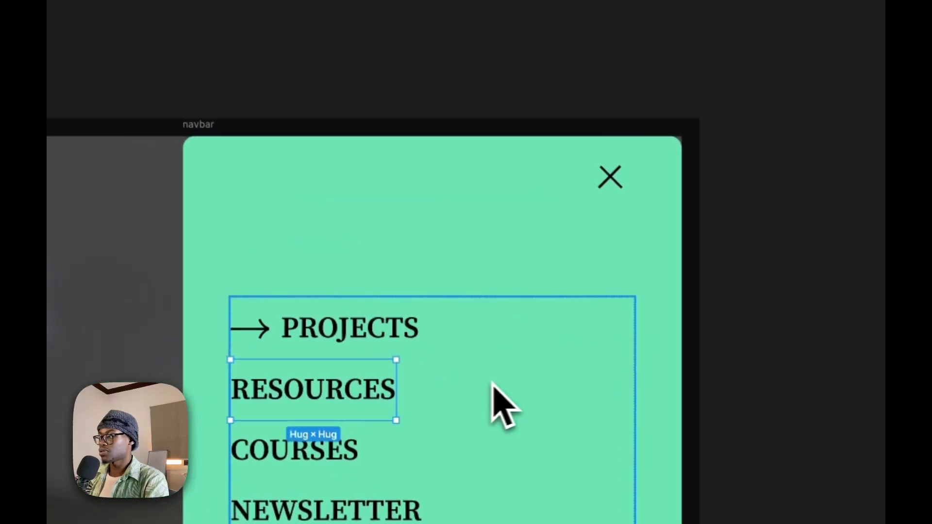
pyautogui.click(490, 405)
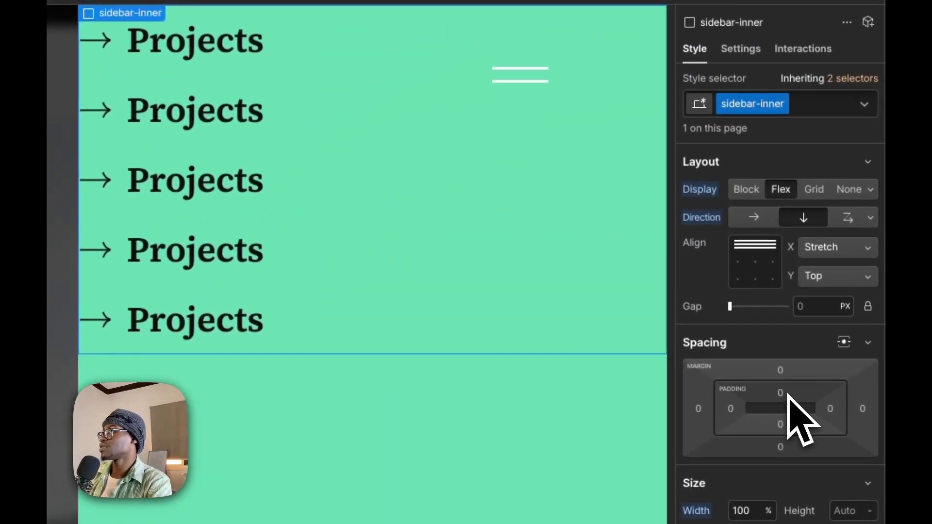
pyautogui.click(799, 381)
pyautogui.click(787, 387)
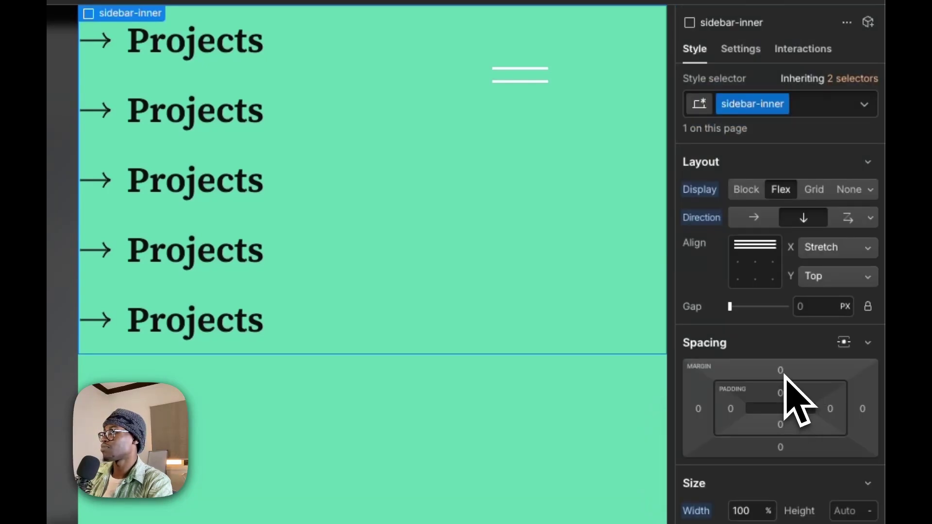
pyautogui.click(780, 371)
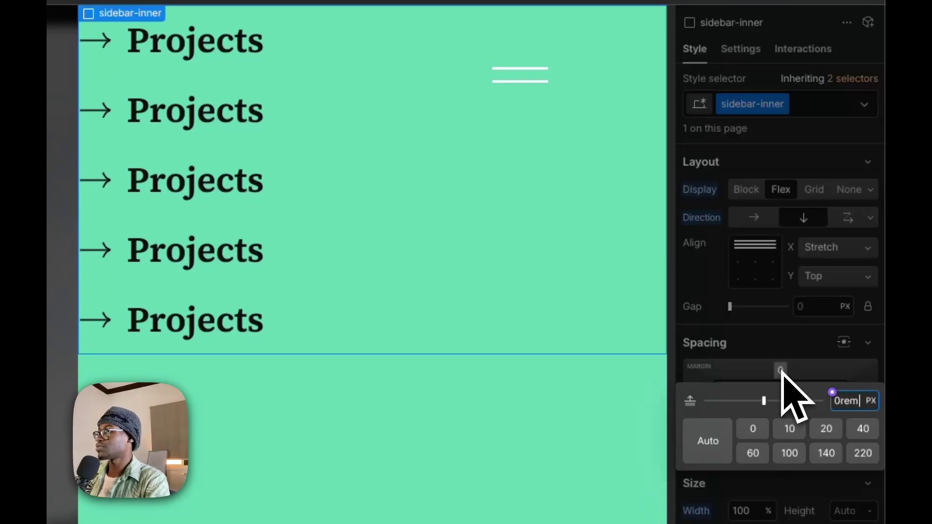
pyautogui.write('12.5rem')
pyautogui.press('Return')
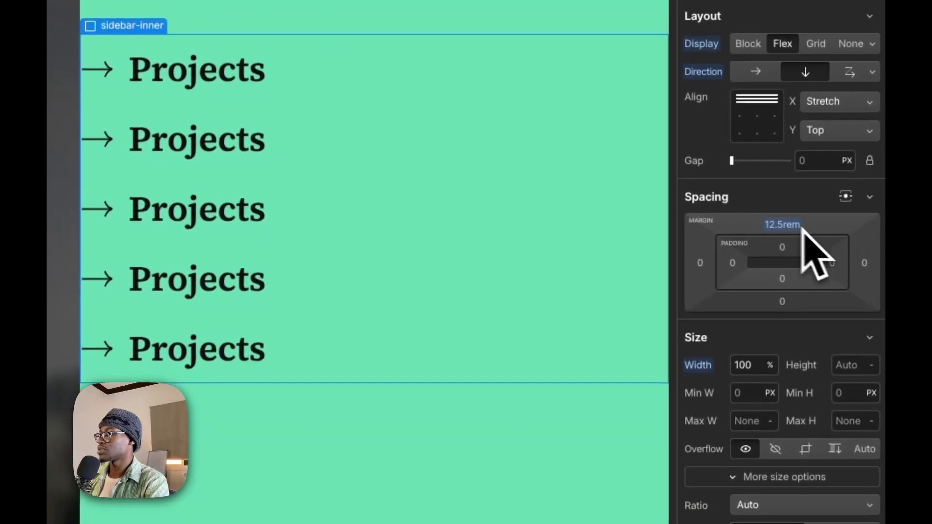
pyautogui.click(782, 224)
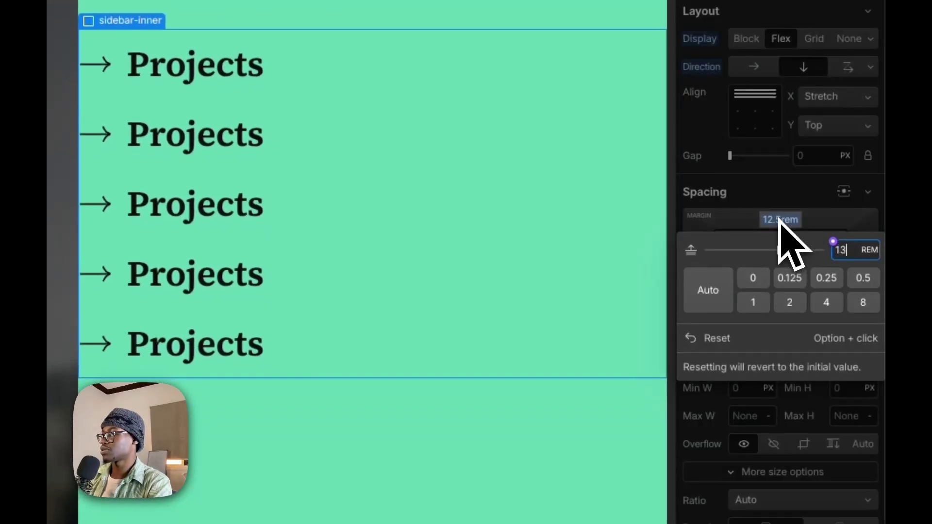
pyautogui.write('13')
pyautogui.press('Up')
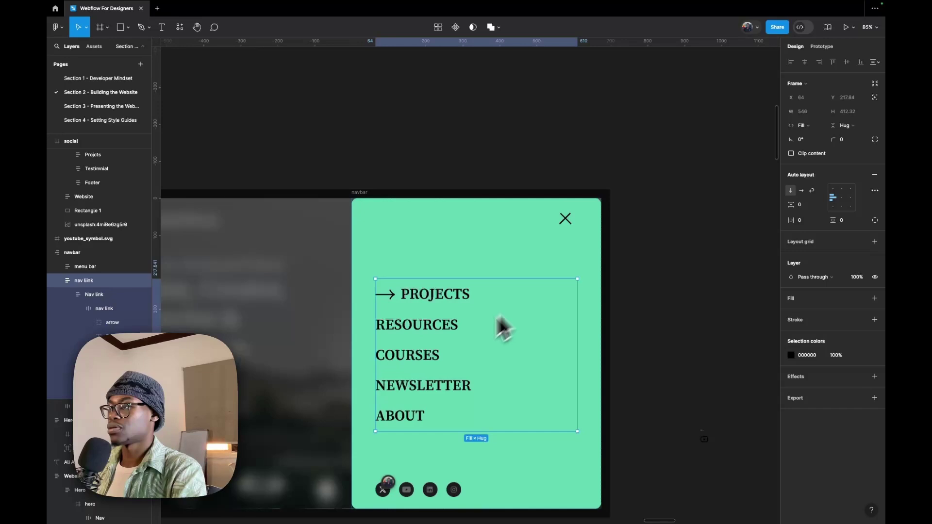
# Examine the social icon row in the Figma navbar design and tone down the Spotify icon's white color to match the muted icons.
pyautogui.scroll(-4, 437, 349)
pyautogui.click(452, 295)
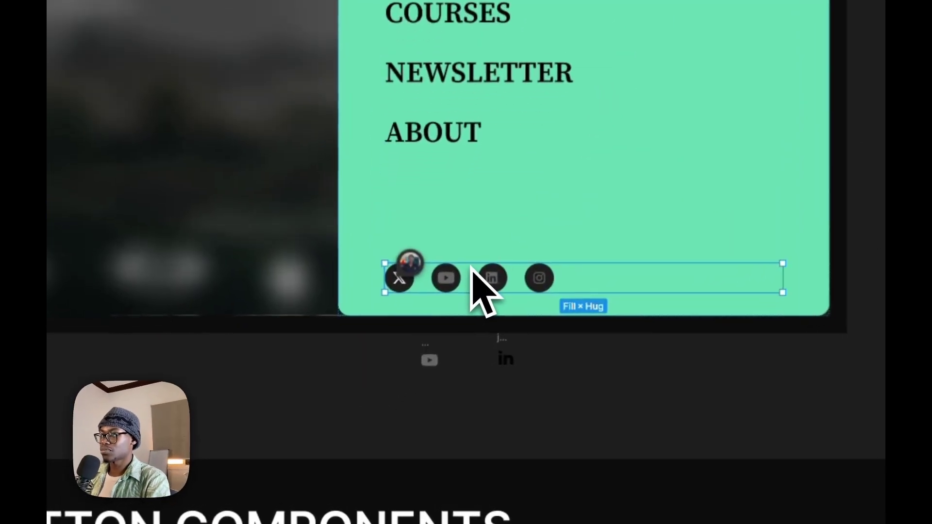
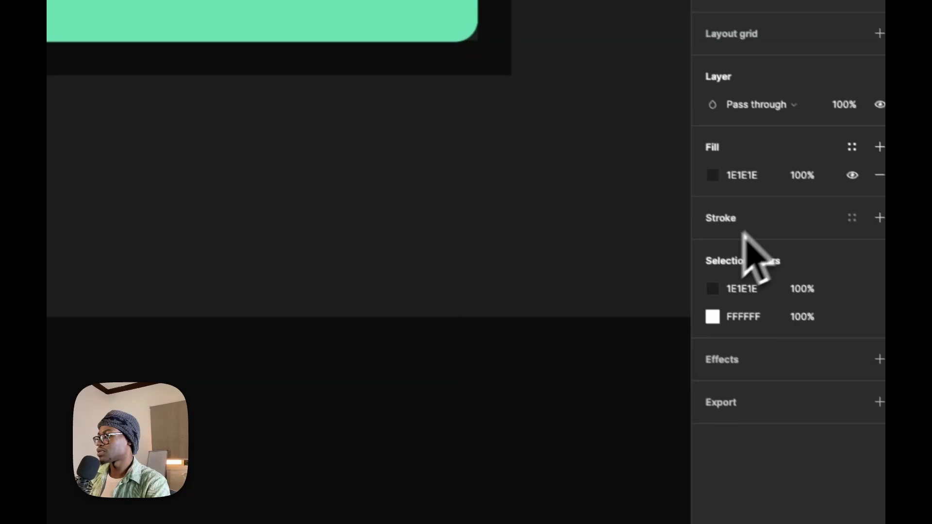
pyautogui.click(712, 317)
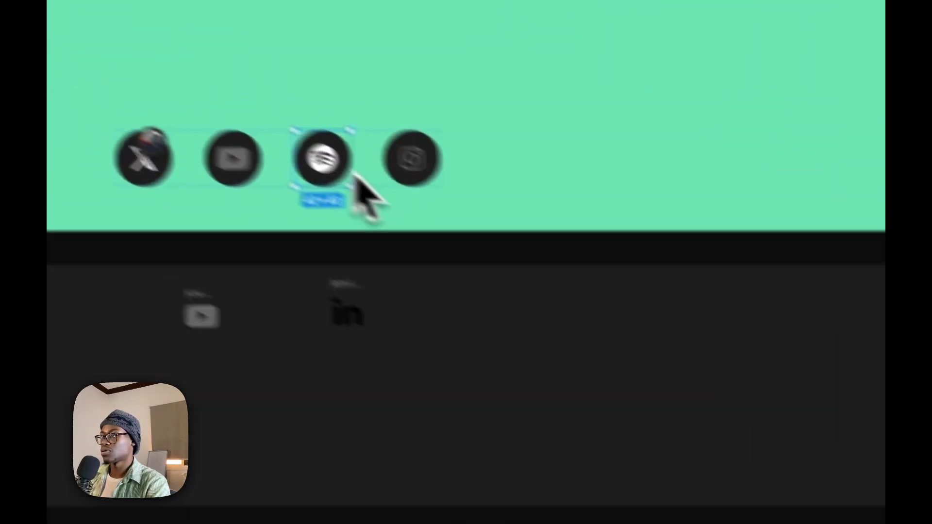
pyautogui.press('Escape')
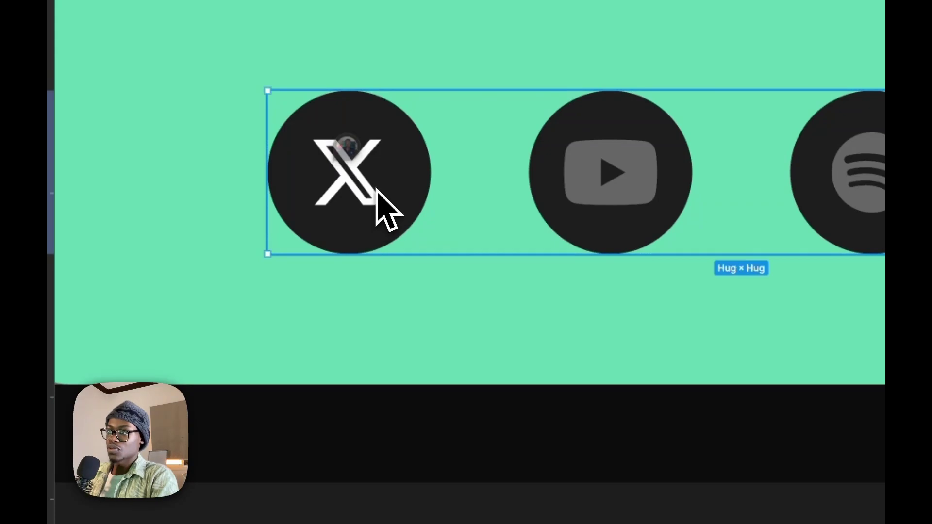
# Copy the X icon from Figma as SVG code and import it into social-wrap in Webflow with SVG Import.
pyautogui.rightClick(376, 188)
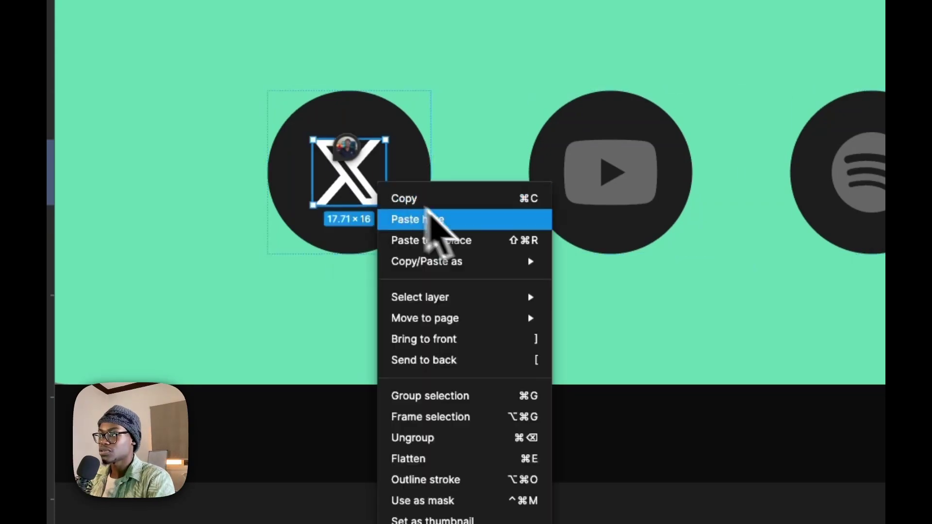
pyautogui.moveTo(472, 261)
pyautogui.click(647, 291)
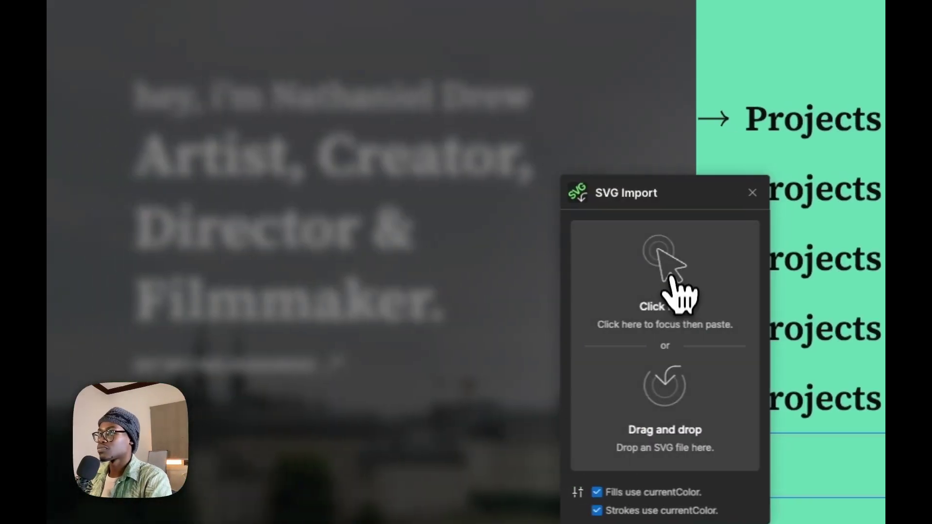
pyautogui.click(672, 279)
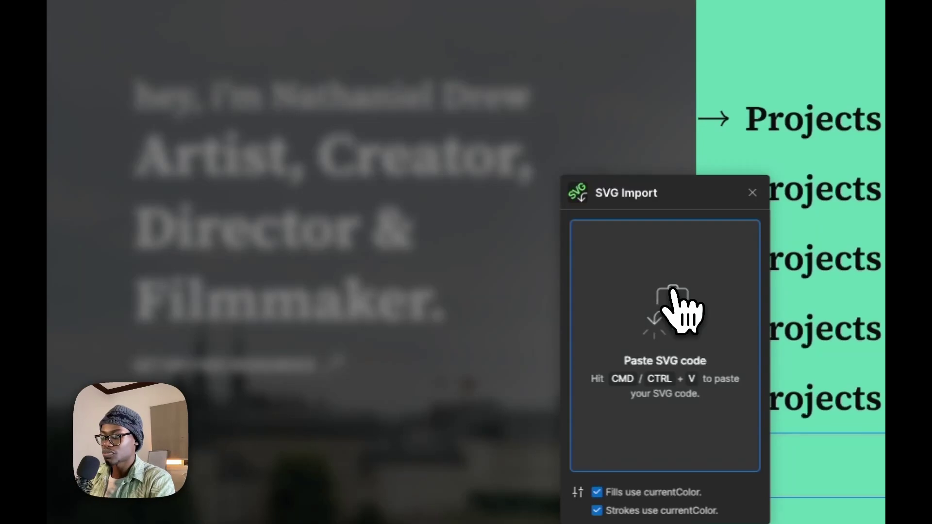
pyautogui.hotkey('ctrl', 'v')
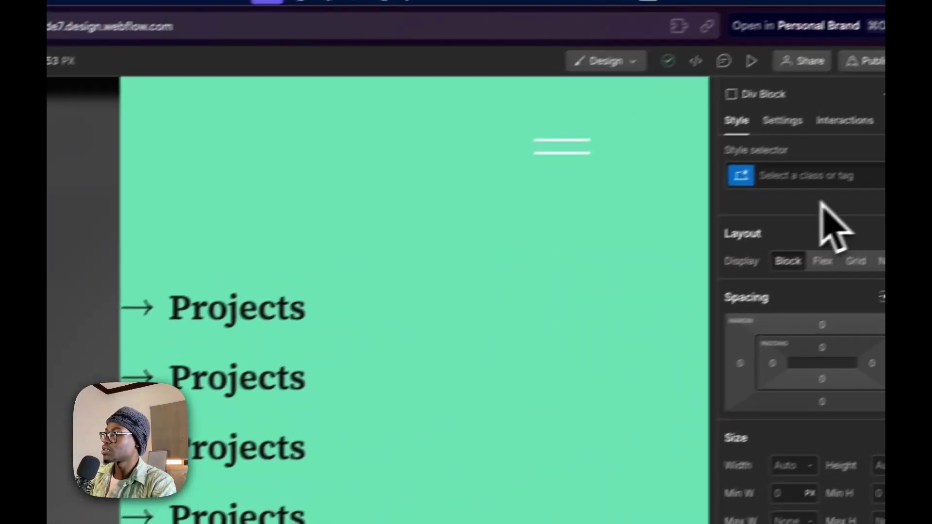
# Create the class social-logo on the div block holding the X icon.
pyautogui.click(779, 189)
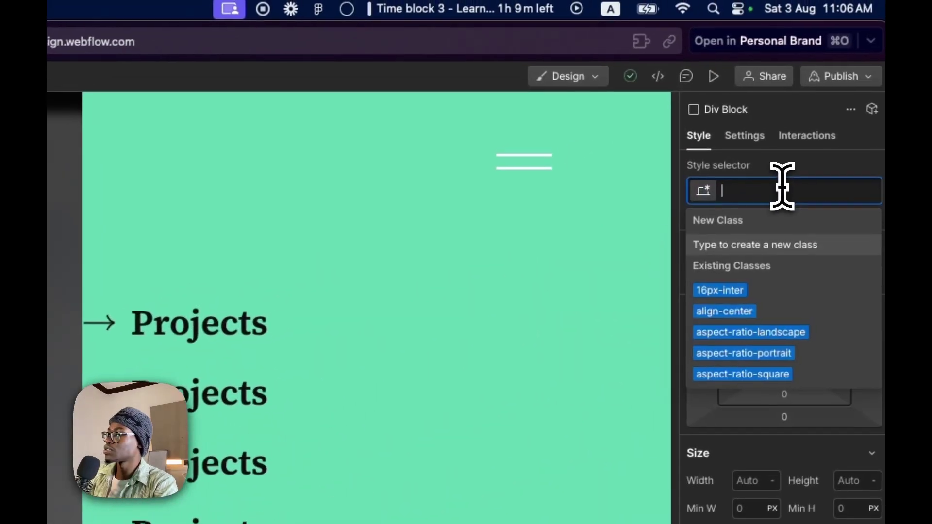
pyautogui.write('social')
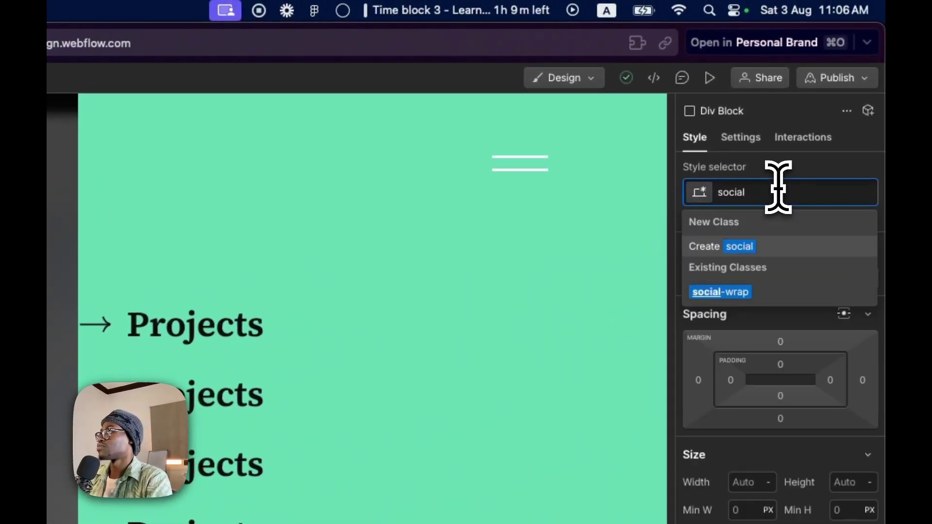
pyautogui.write('-loog')
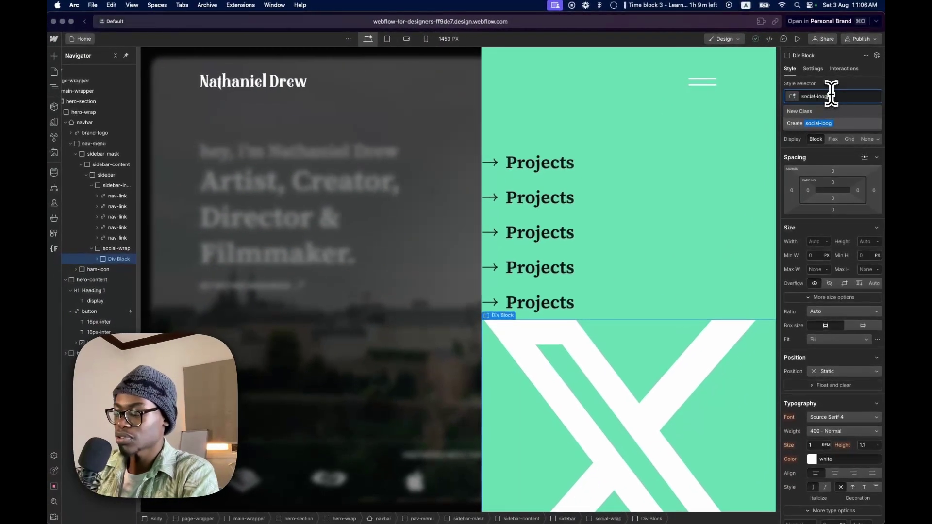
pyautogui.write('o')
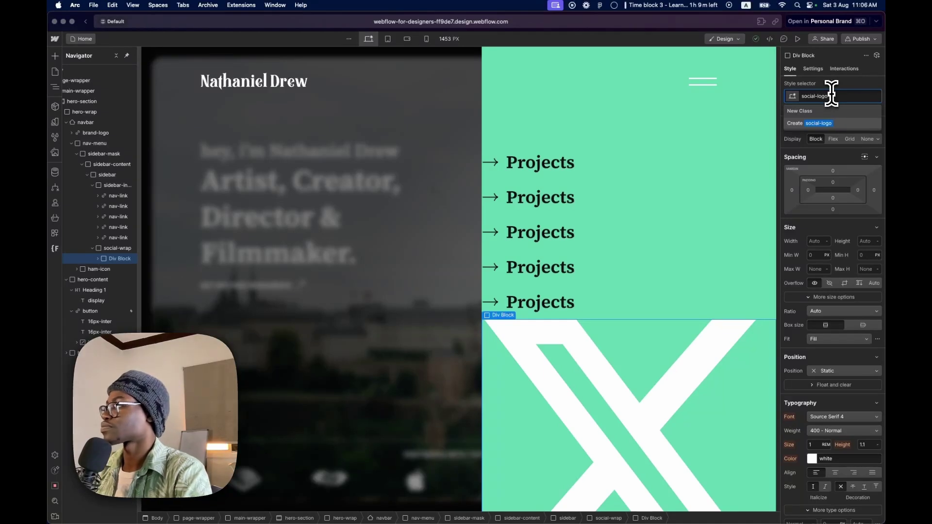
pyautogui.press('Return')
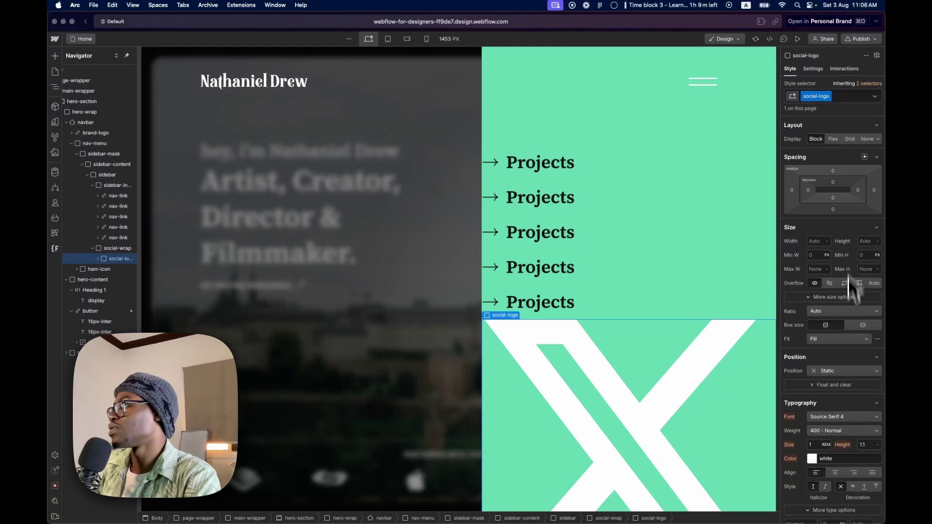
# Set social-logo's width and height to 2.5 rem and switch its display to flex.
pyautogui.click(843, 323)
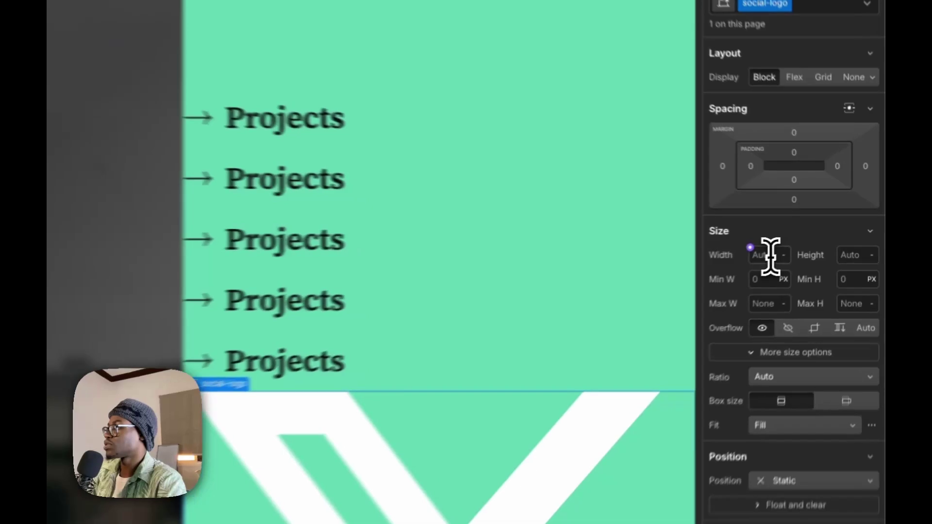
pyautogui.click(819, 242)
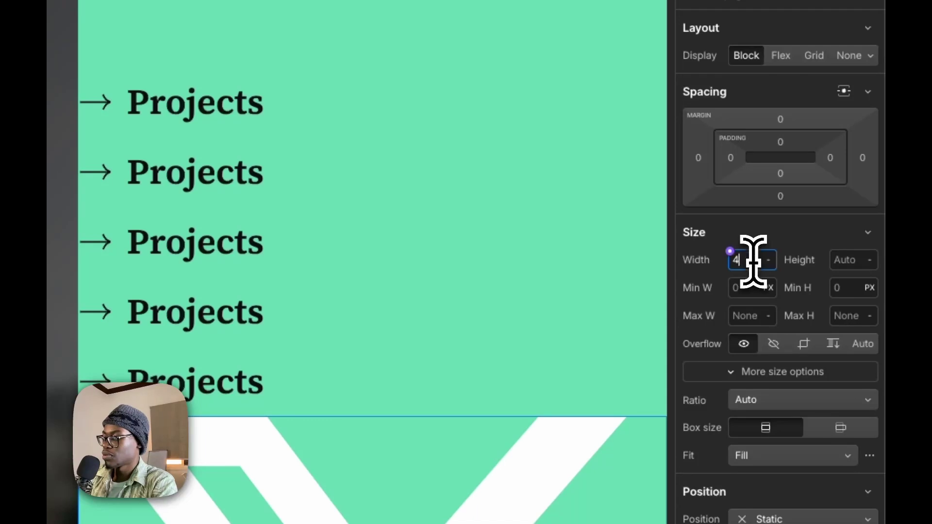
pyautogui.write('2.5')
pyautogui.press('Return')
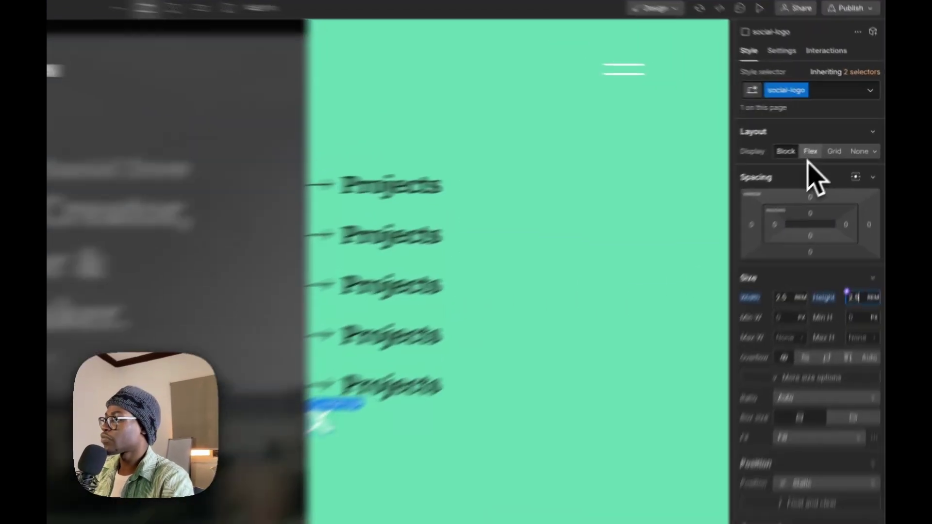
pyautogui.click(808, 152)
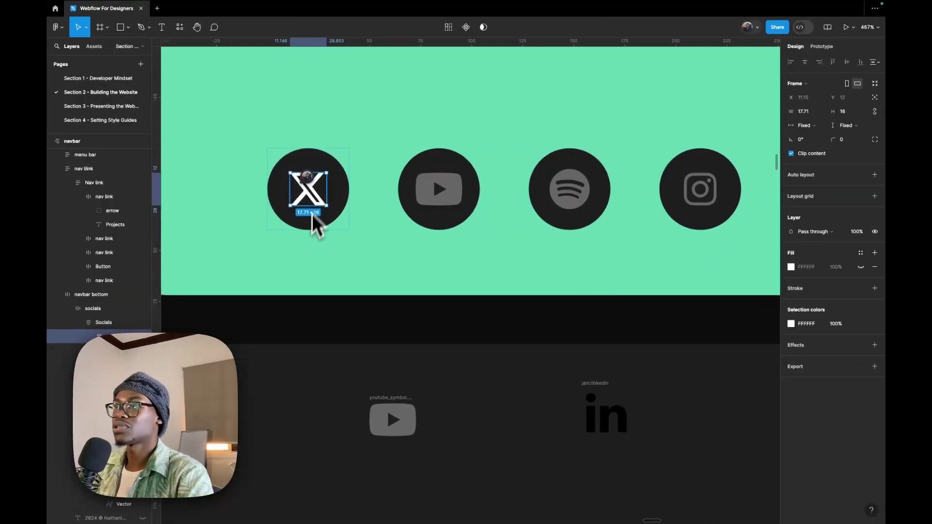
# Measure the spacing between the X, YouTube and Spotify icons and the edges of their circles in the Figma design.
pyautogui.press('alt')
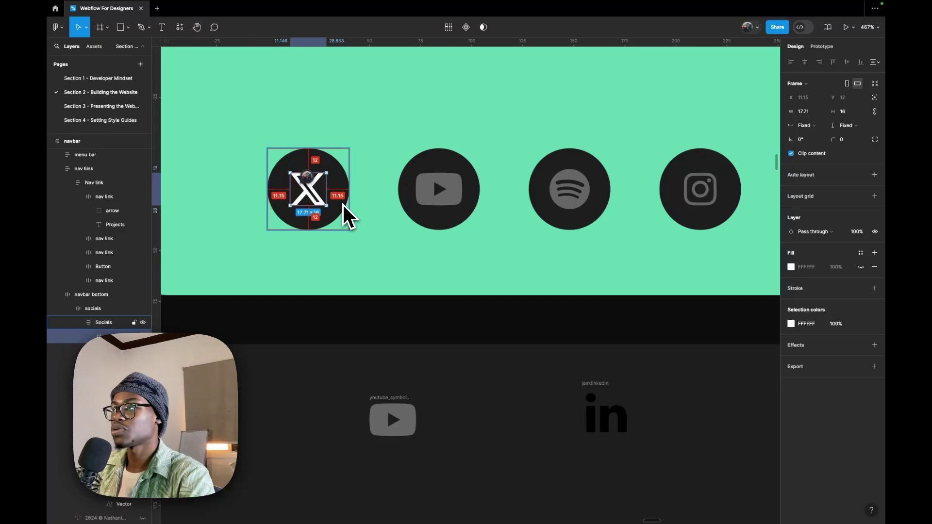
pyautogui.click(435, 194)
pyautogui.click(436, 187)
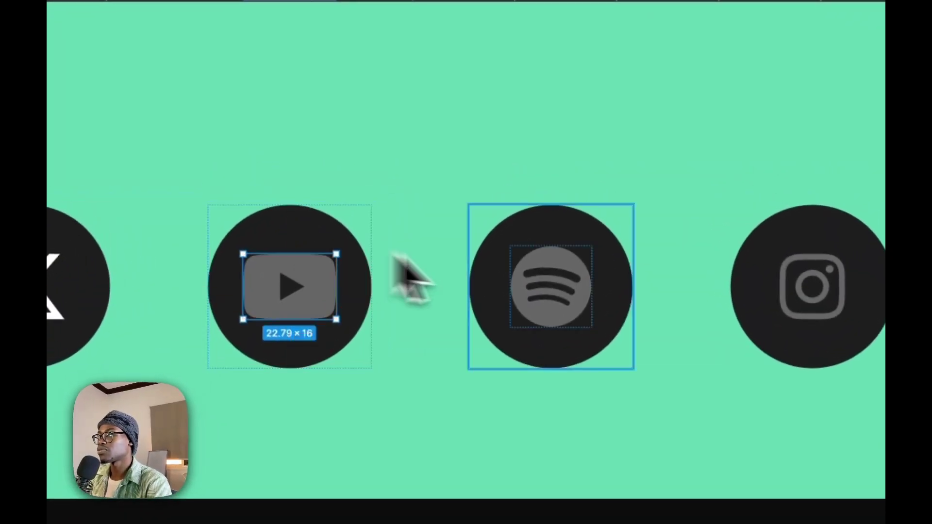
pyautogui.click(558, 283)
pyautogui.press('alt')
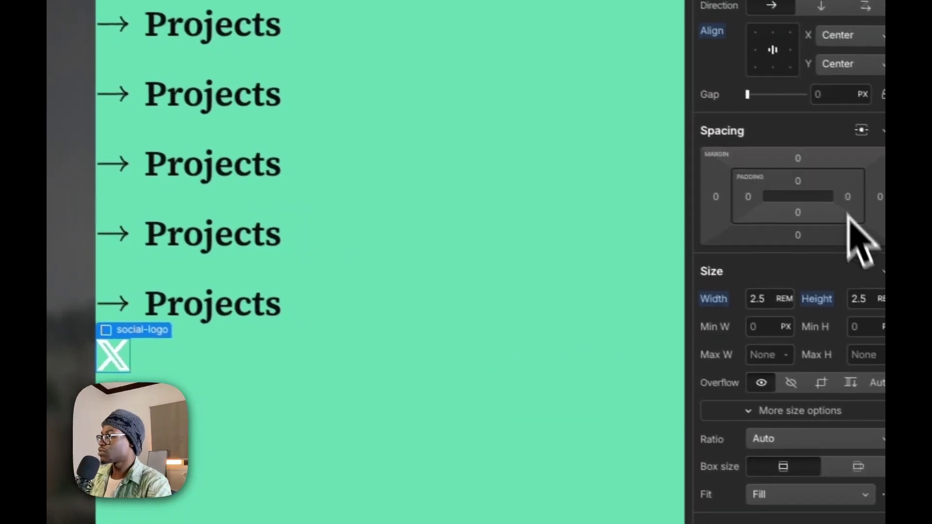
# Set social-logo's padding to 0.63 rem on all four sides in Webflow.
pyautogui.moveTo(734, 196); pyautogui.dragTo(738, 197)
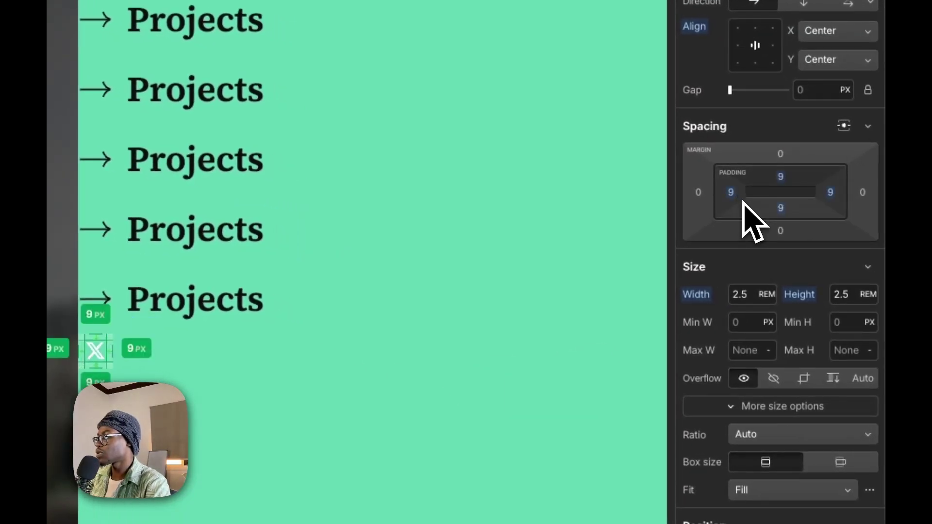
pyautogui.moveTo(743, 202); pyautogui.dragTo(745, 205)
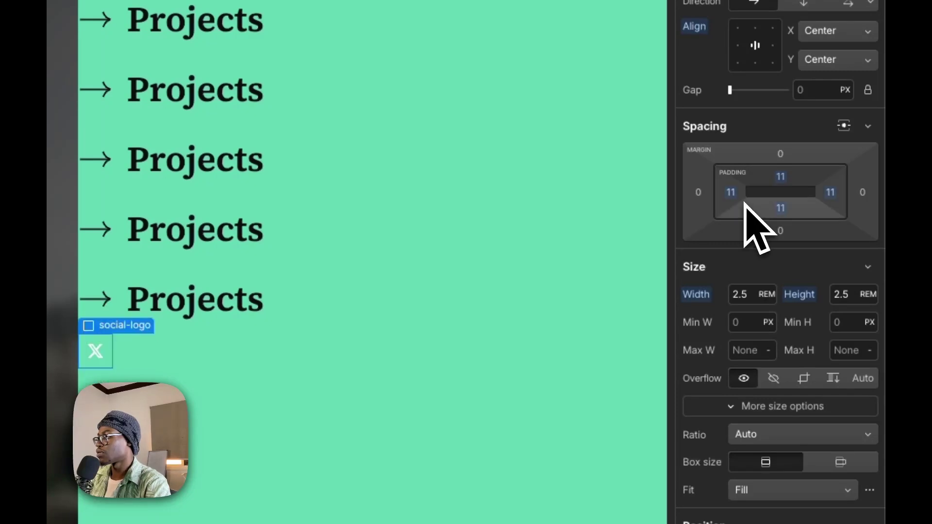
pyautogui.click(732, 192)
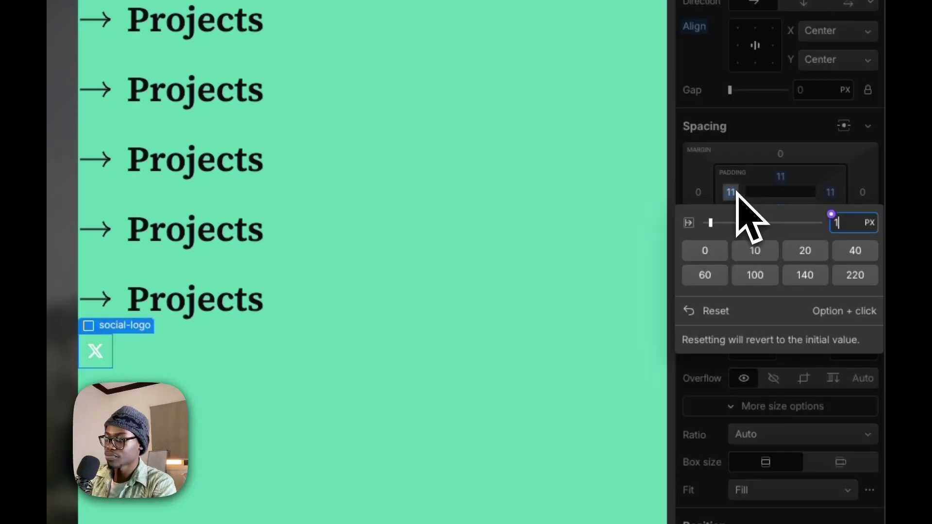
pyautogui.press('Return')
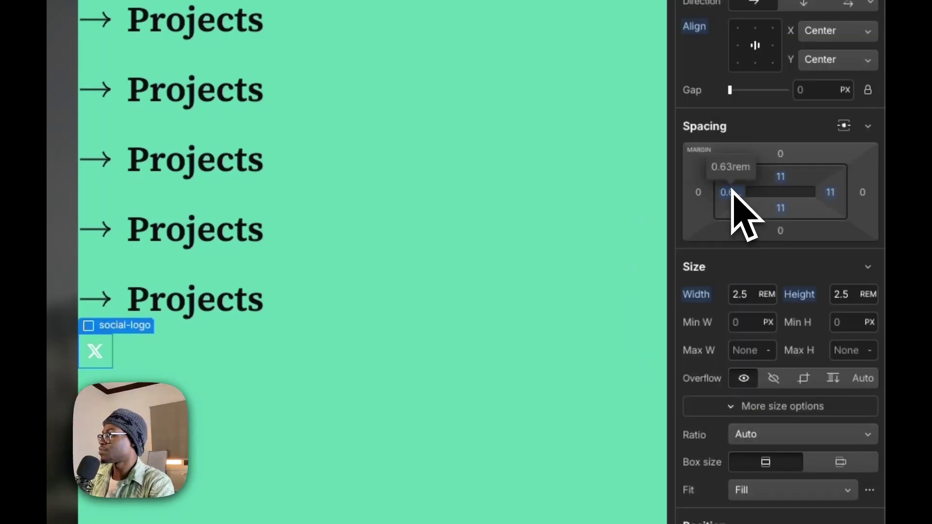
pyautogui.moveTo(734, 193); pyautogui.dragTo(736, 196)
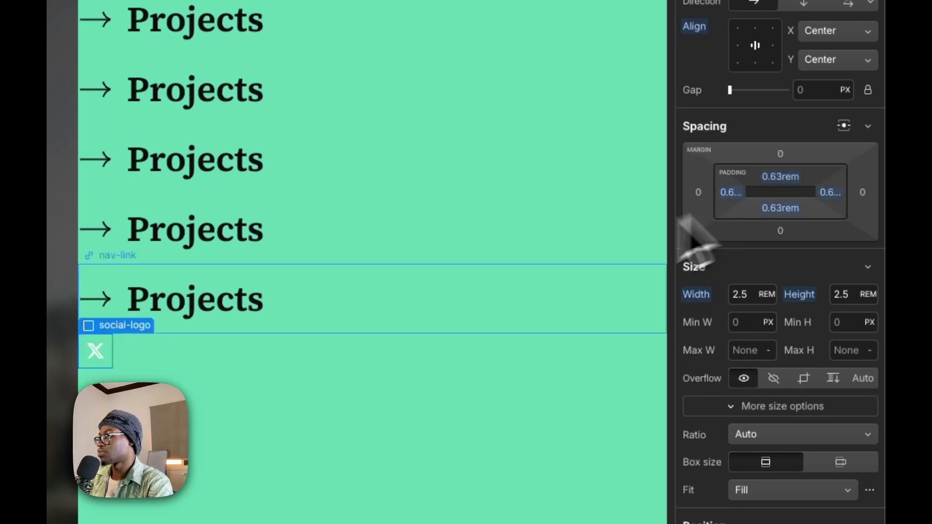
# Switch to Figma and lighten the 656565 grey of the YouTube icon in the navbar's social row.
pyautogui.scroll(-8, 806, 340)
pyautogui.scroll(-5, 813, 349)
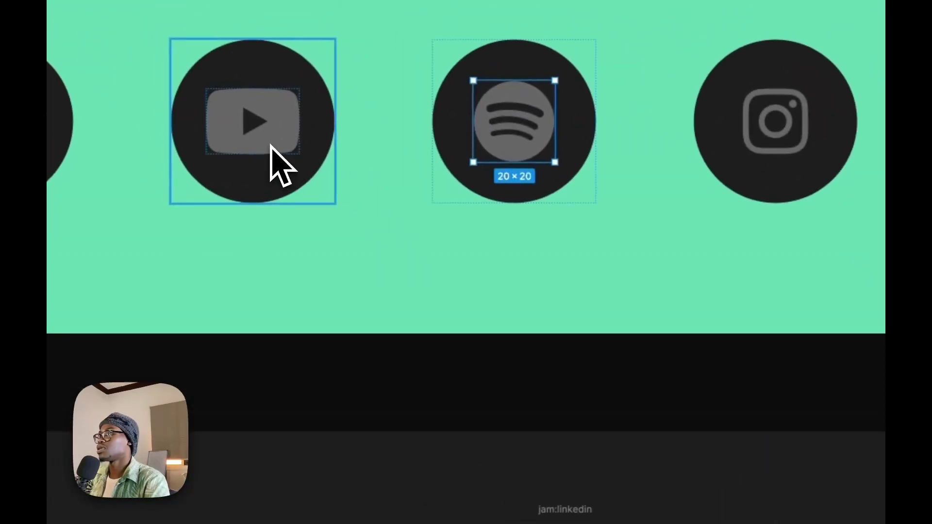
pyautogui.click(247, 123)
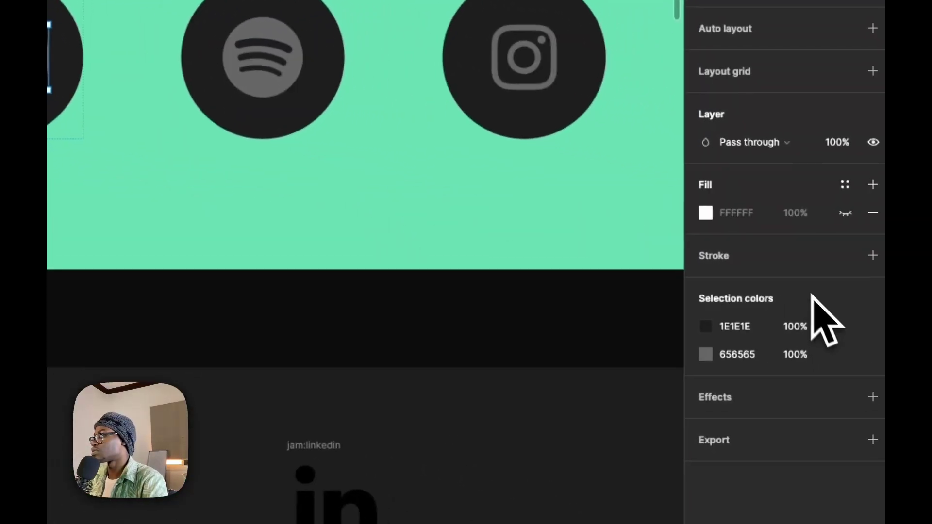
pyautogui.click(705, 354)
pyautogui.moveTo(548, 359); pyautogui.dragTo(385, 357)
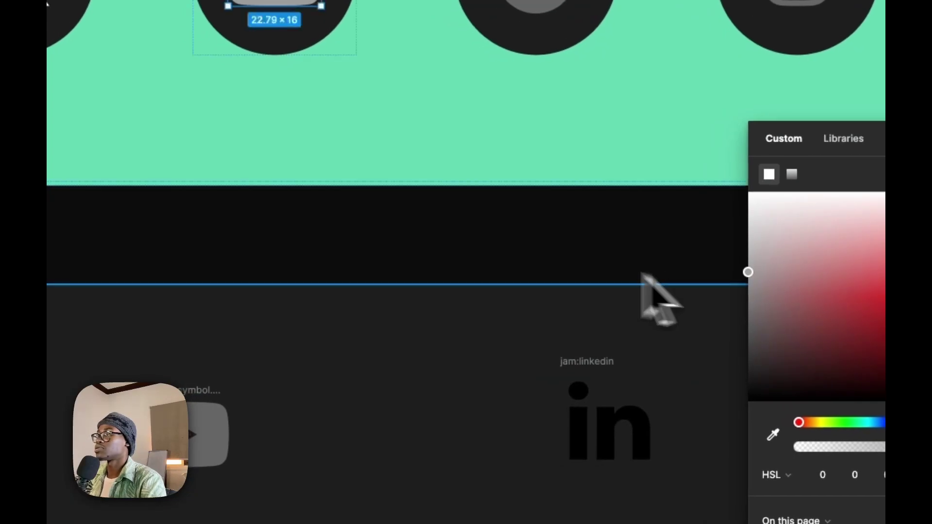
# Copy the Hero frame's 0E0E0E fill from Figma as social-logo's background color in Webflow and set its border radius to 50vw.
pyautogui.click(653, 295)
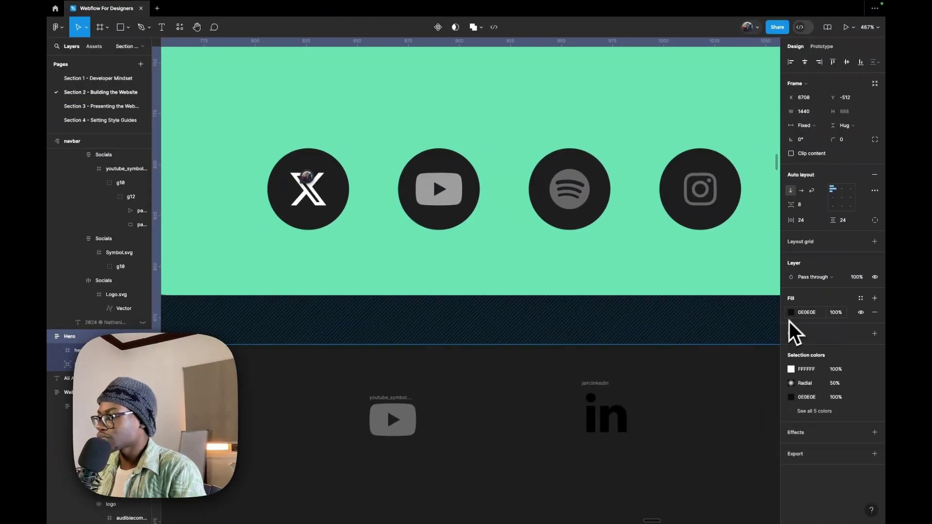
pyautogui.click(801, 313)
pyautogui.hotkey('ctrl', 'c')
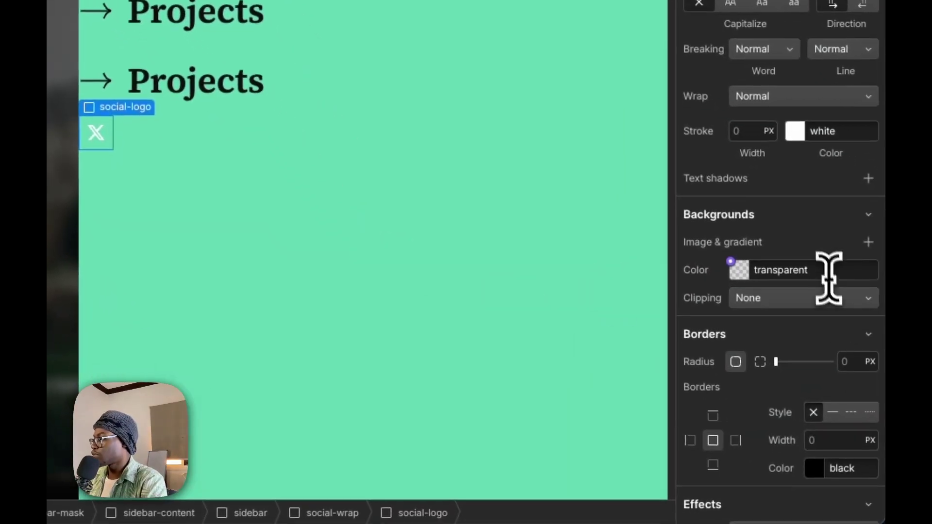
pyautogui.click(823, 266)
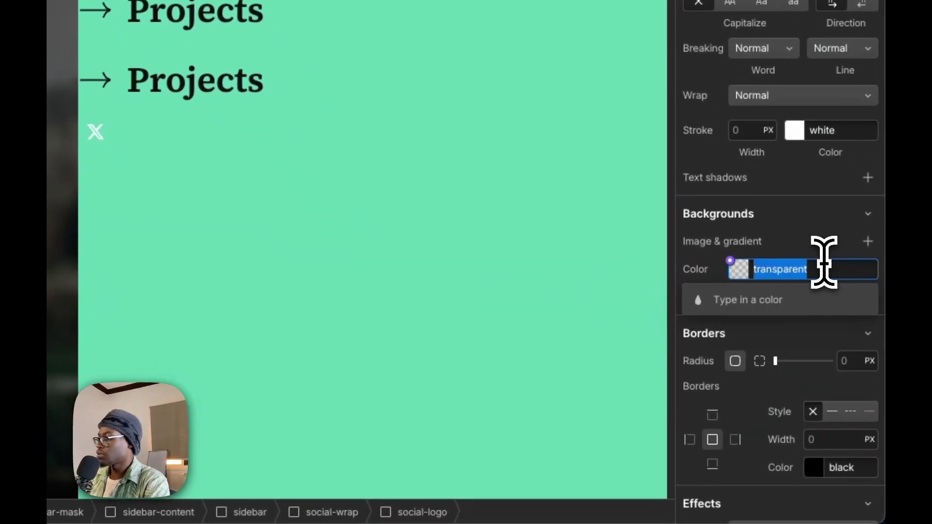
pyautogui.hotkey('ctrl', 'v')
pyautogui.press('Return')
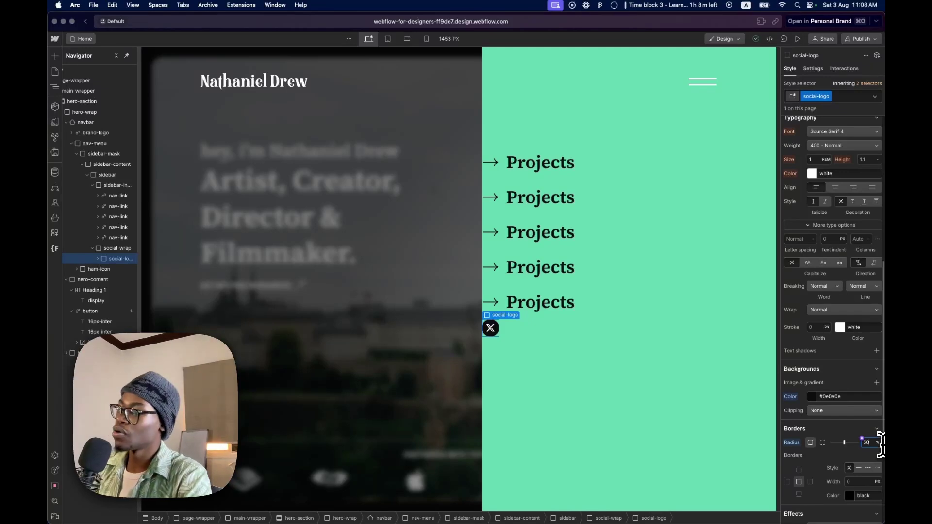
pyautogui.write('vw')
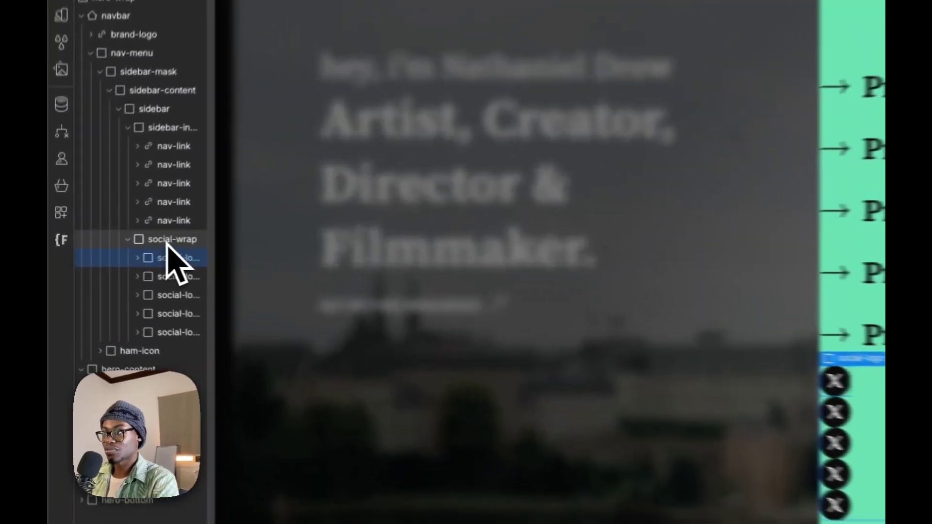
# Set social-wrap's display to flex and its gap to 1.5 rem, following the 24 px icon spacing in Figma.
pyautogui.click(116, 250)
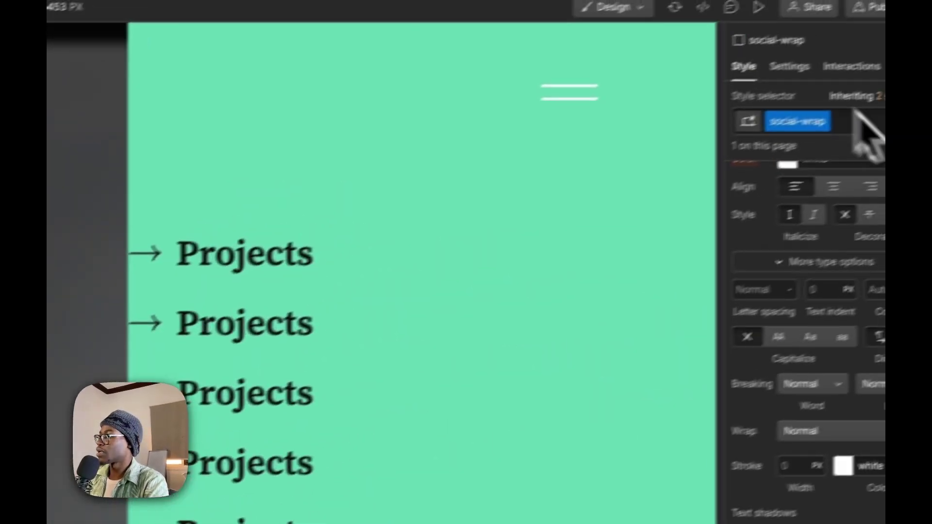
pyautogui.click(804, 67)
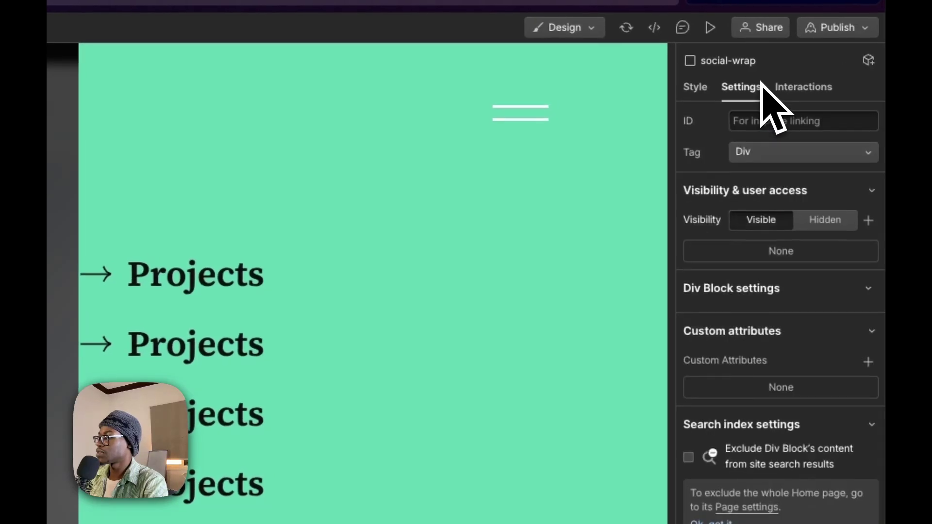
pyautogui.click(709, 91)
pyautogui.click(780, 232)
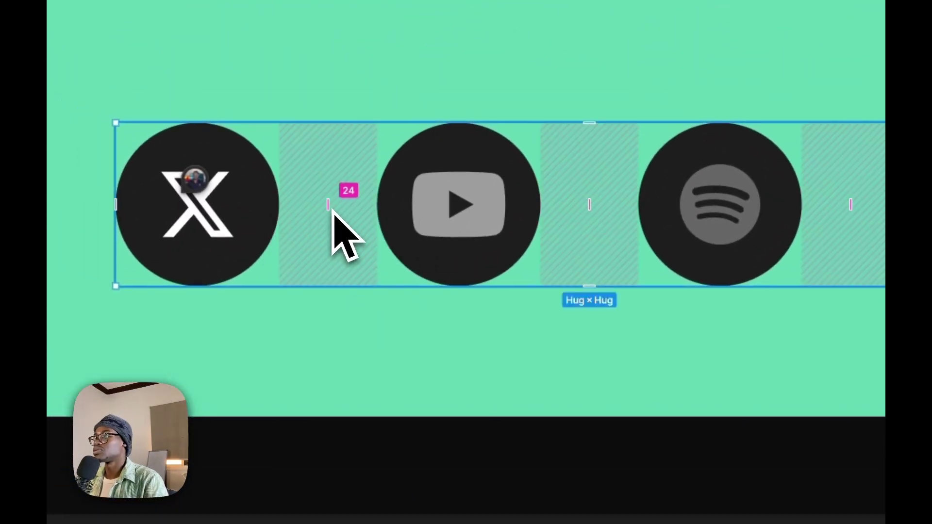
pyautogui.press('super+Tab')
pyautogui.click(813, 193)
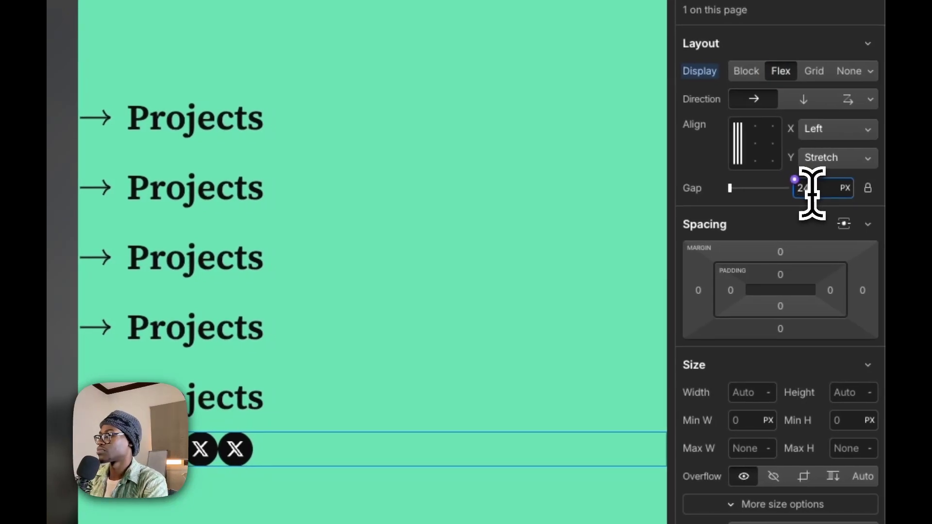
pyautogui.write('1.5rem')
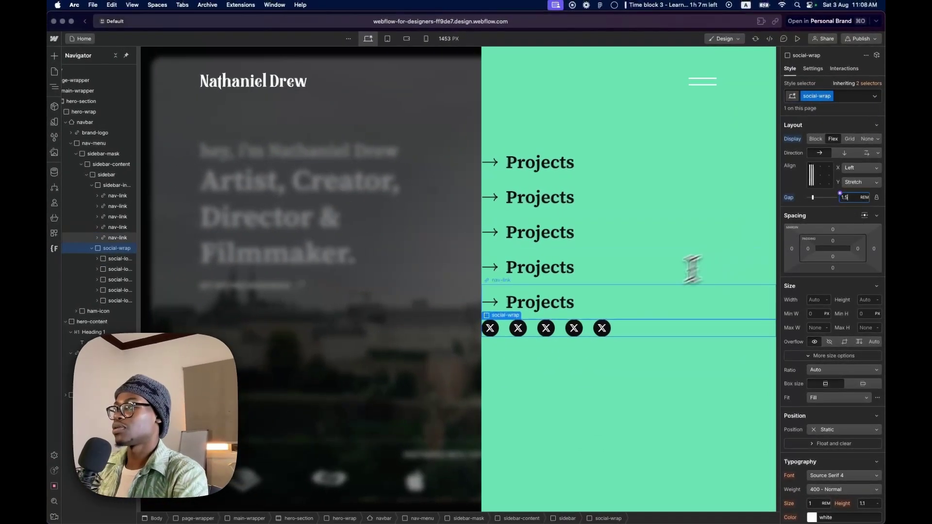
# Switch to Figma and copy the YouTube icon from the social row as SVG code.
pyautogui.hotkey('ctrl', 'Right')
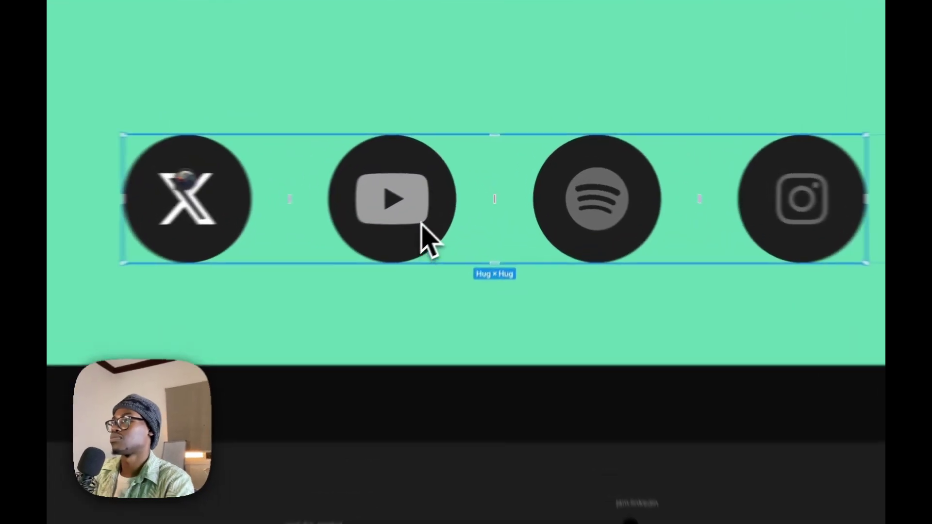
pyautogui.click(420, 222)
pyautogui.click(416, 217)
pyautogui.rightClick(414, 213)
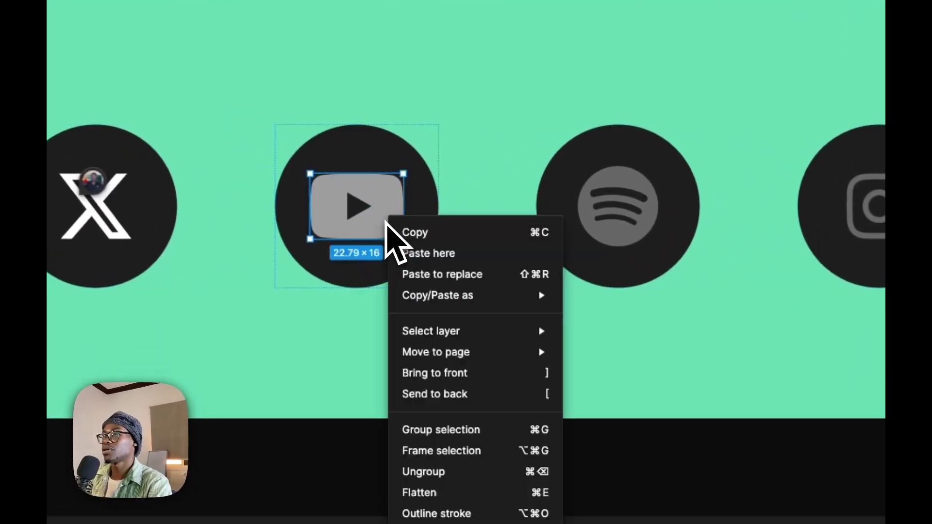
pyautogui.moveTo(463, 293)
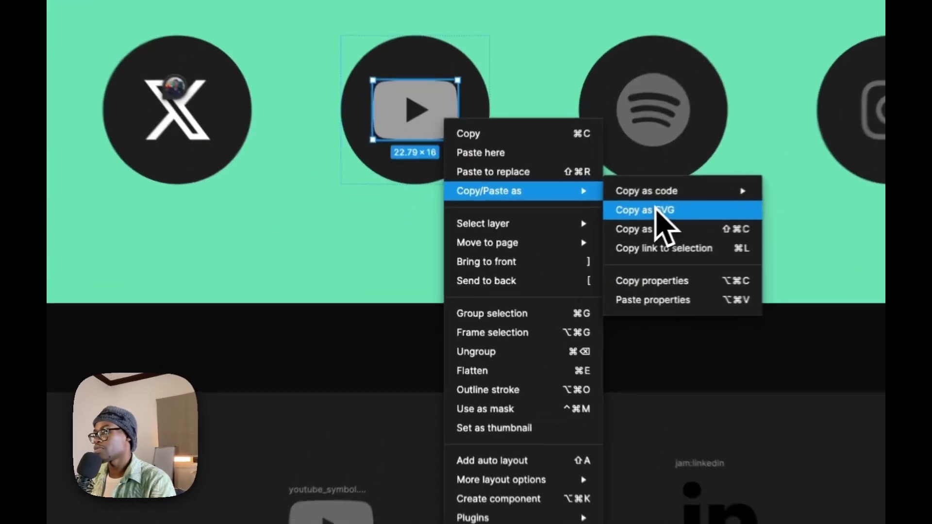
pyautogui.click(657, 210)
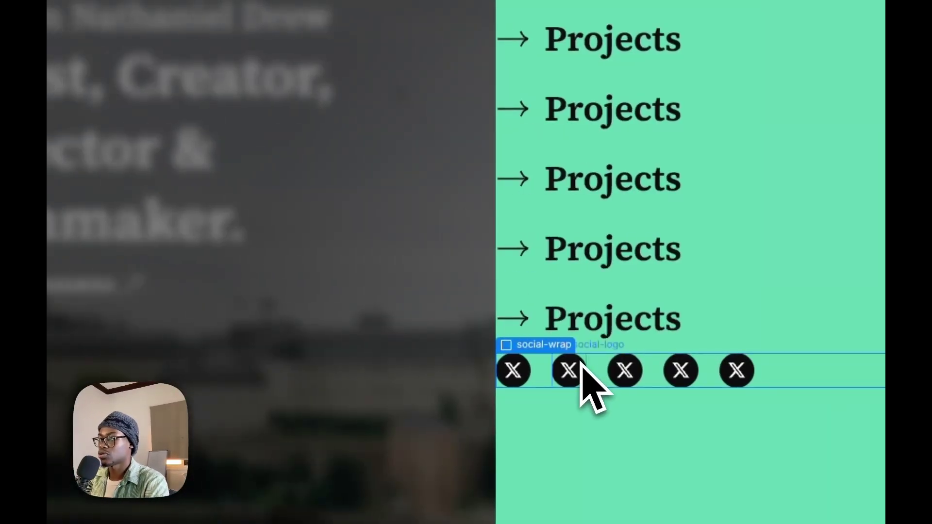
# Import the copied YouTube SVG into the second social-logo in Webflow with SVG Import and delete the X icon from that block.
pyautogui.click(581, 363)
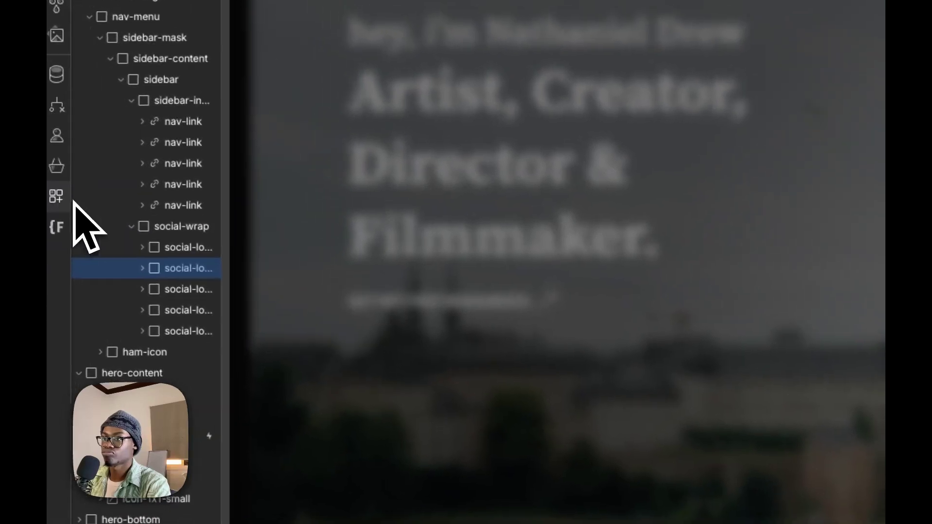
pyautogui.click(74, 201)
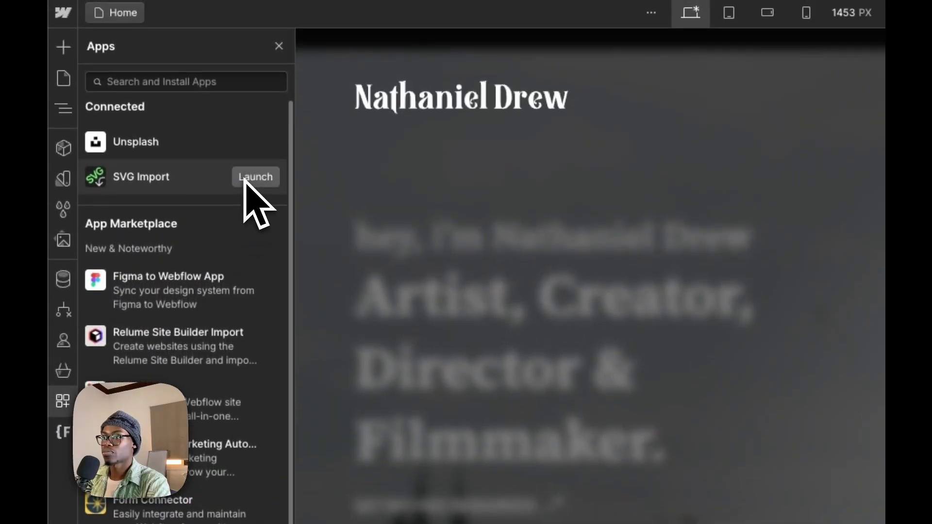
pyautogui.click(252, 178)
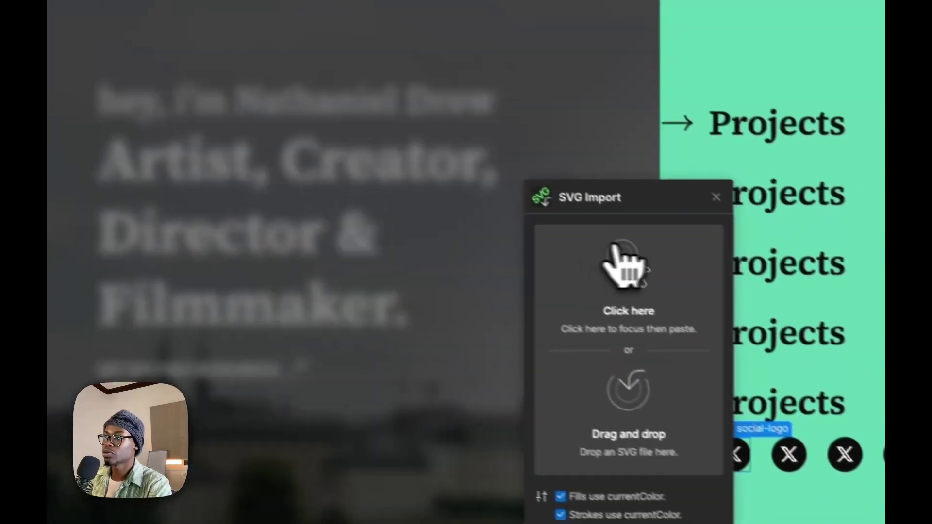
pyautogui.click(847, 427)
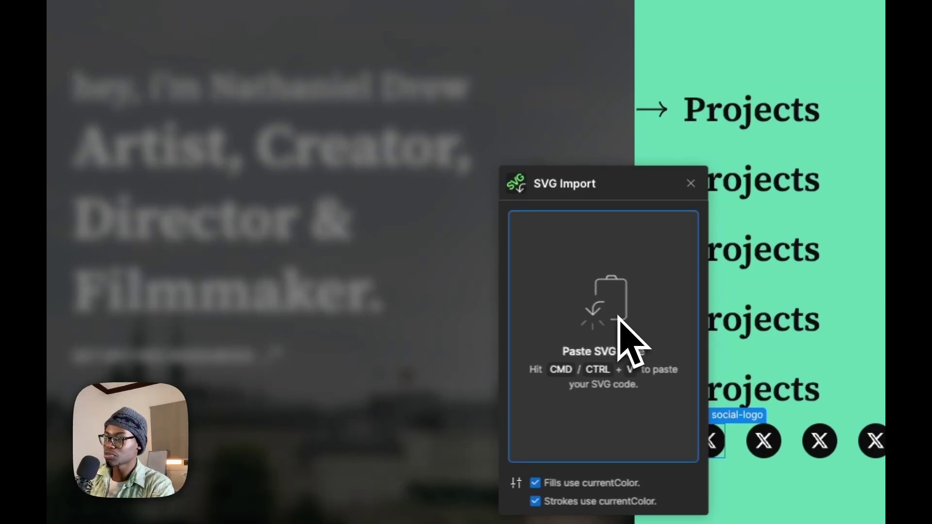
pyautogui.hotkey('ctrl', 'v')
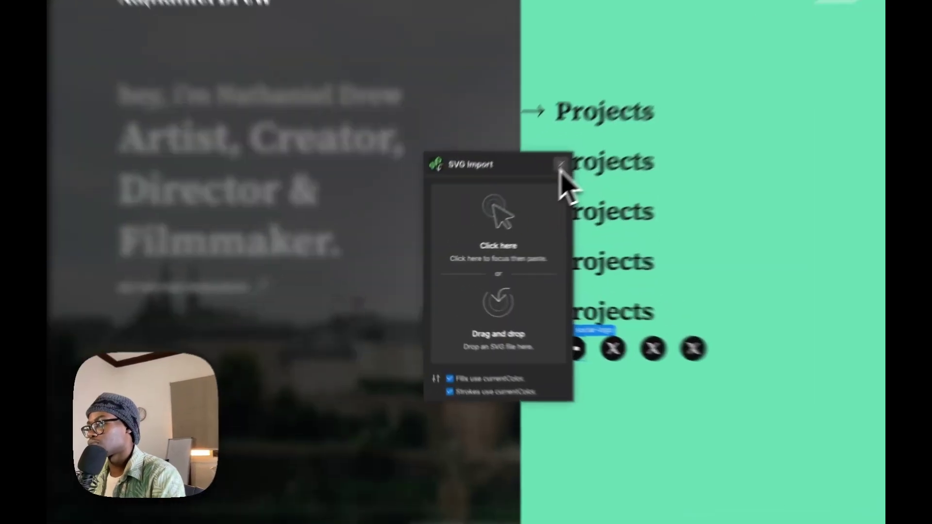
pyautogui.click(509, 199)
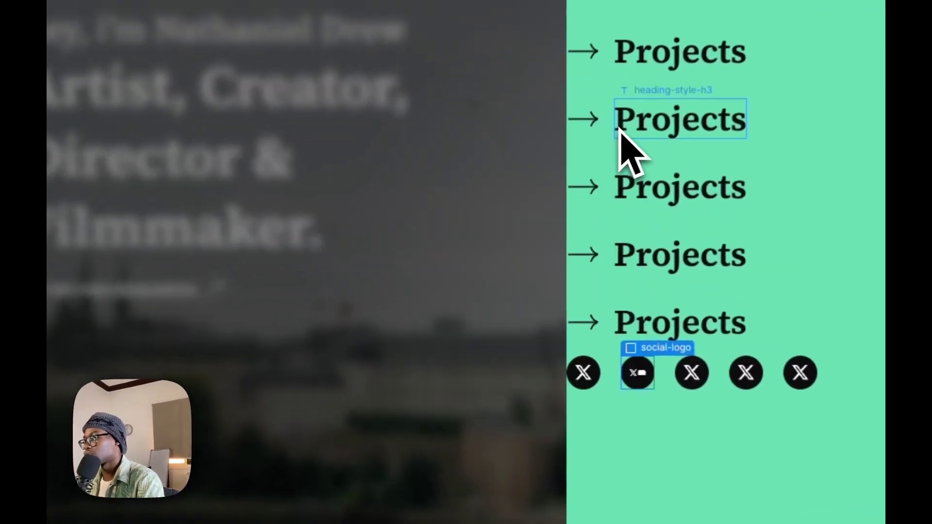
pyautogui.click(642, 377)
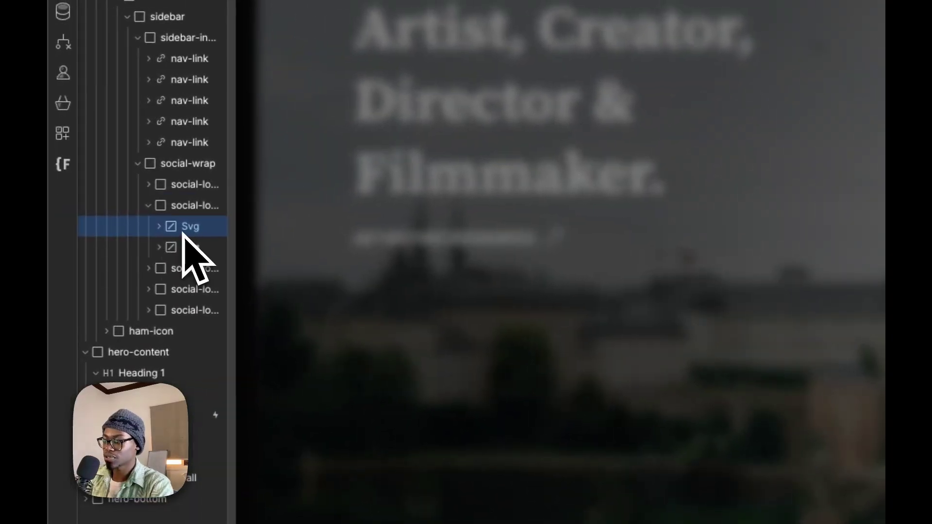
pyautogui.press('Delete')
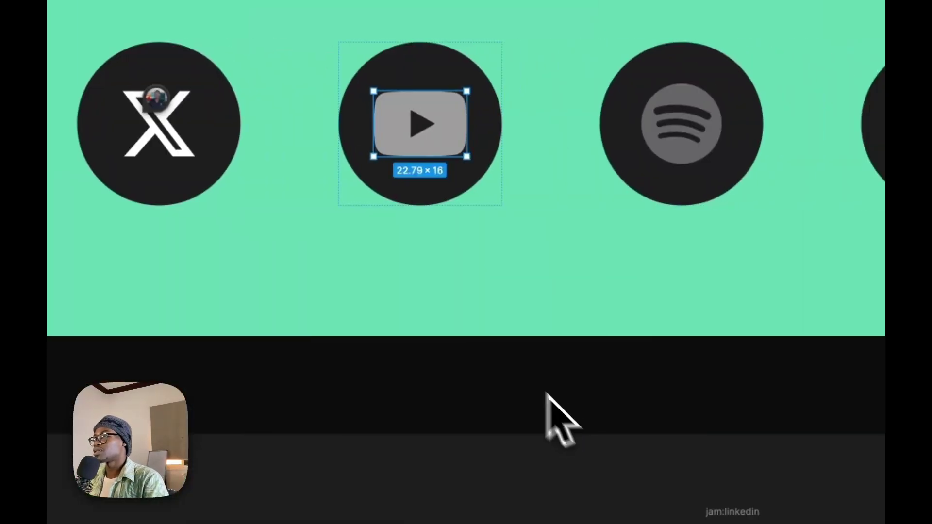
# Switch to Figma and place a copy of the social row's YouTube icon on the empty canvas below the navbar frame.
pyautogui.click(395, 127)
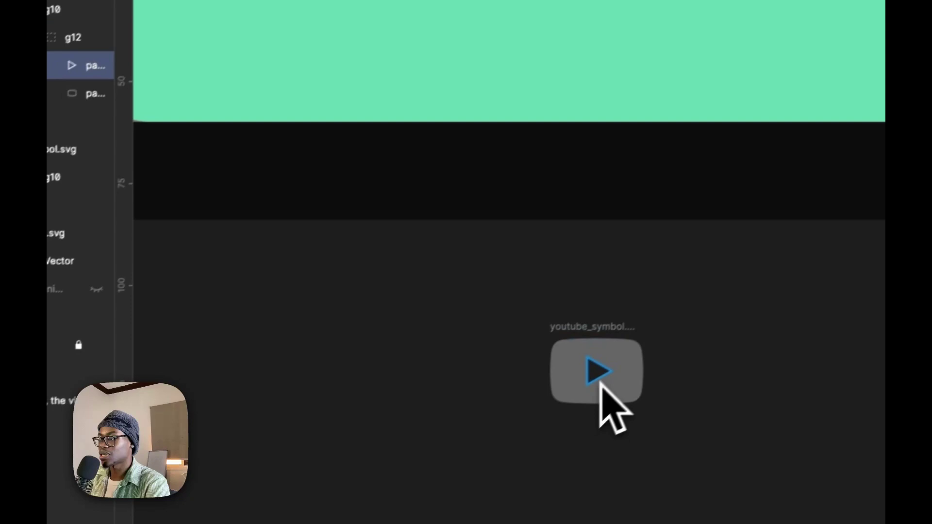
pyautogui.click(614, 364)
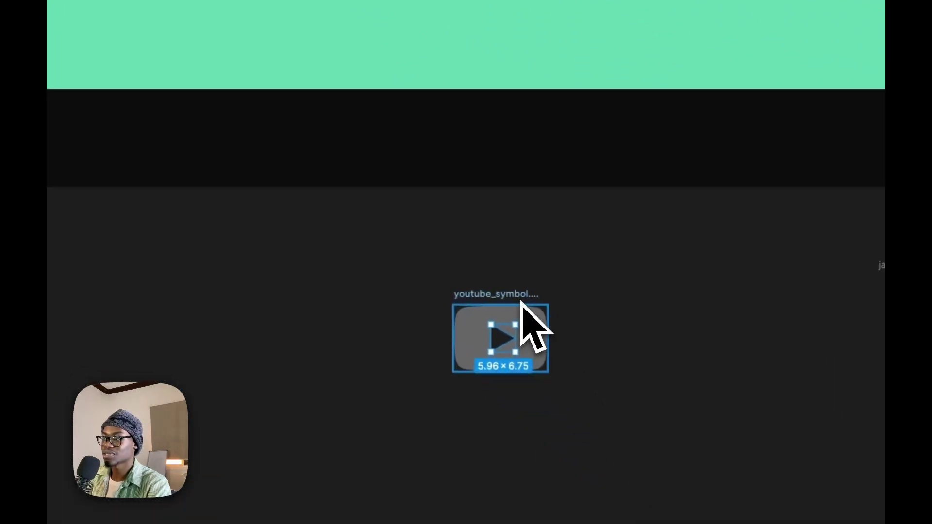
pyautogui.click(517, 299)
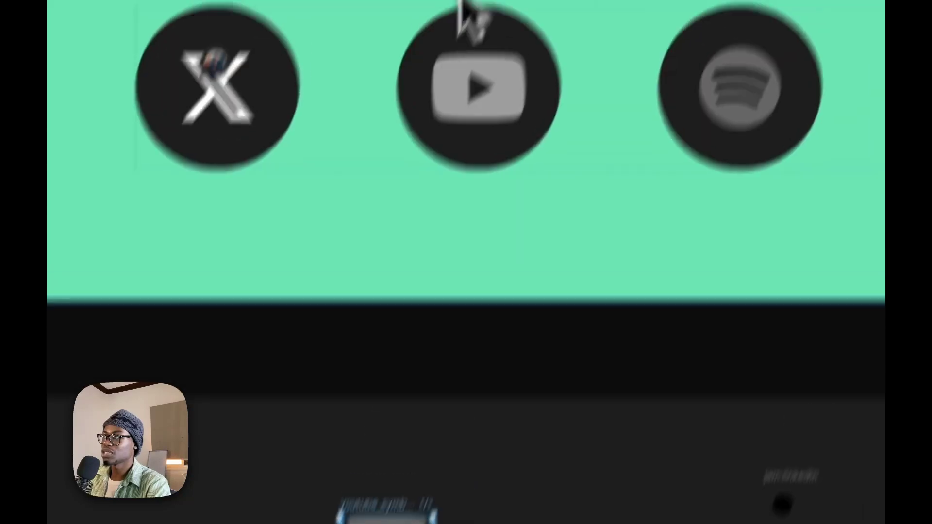
pyautogui.click(461, 223)
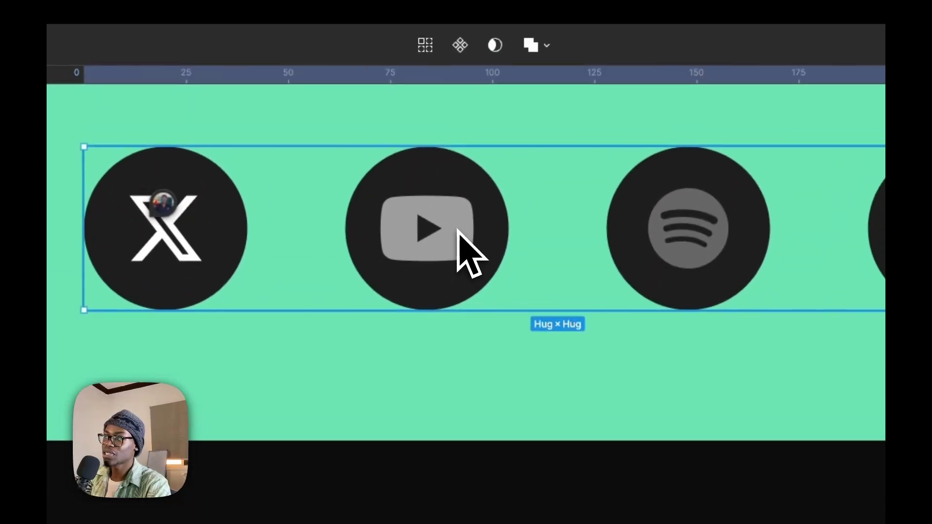
pyautogui.click(467, 250)
pyautogui.click(468, 251)
pyautogui.moveTo(468, 267); pyautogui.dragTo(368, 432)
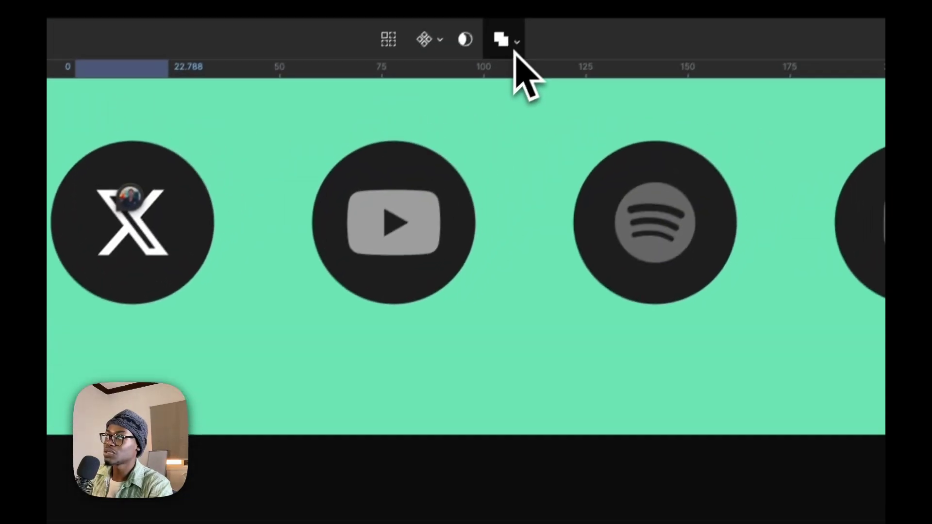
# Subtract the play triangle from the copied YouTube icon's body and move the combined shape out of its frame.
pyautogui.click(508, 54)
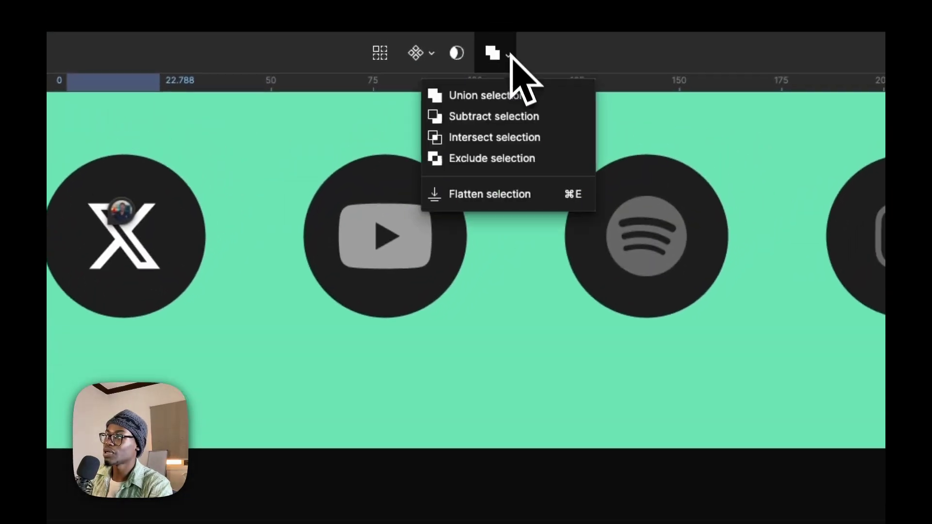
pyautogui.click(520, 124)
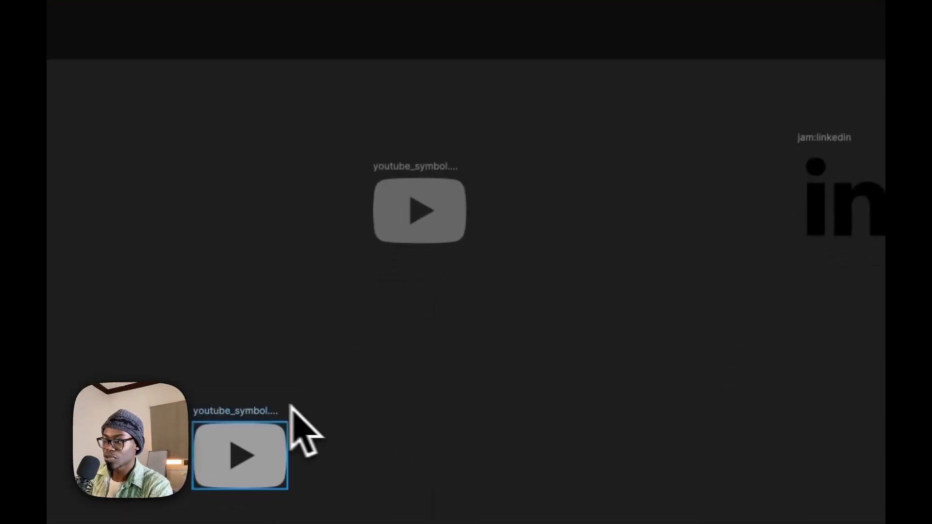
pyautogui.click(264, 409)
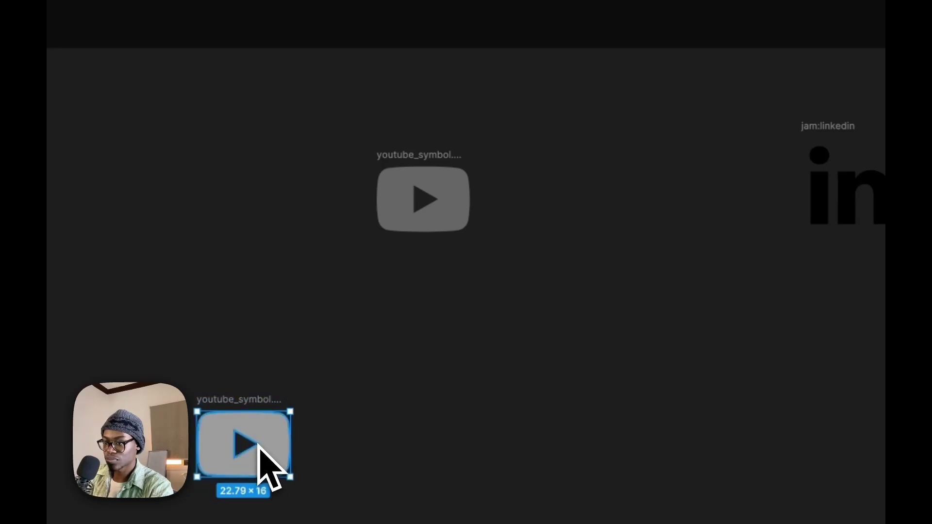
pyautogui.moveTo(258, 444); pyautogui.dragTo(561, 396)
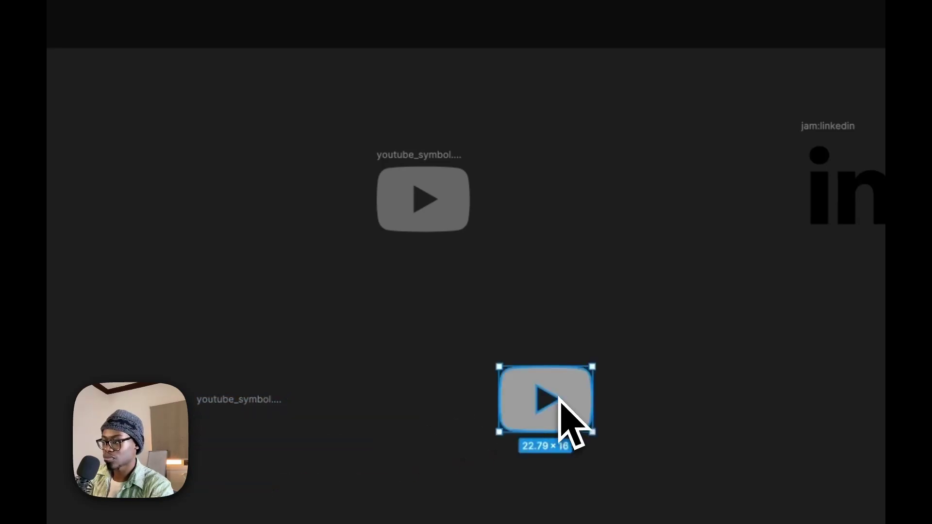
# Copy the combined YouTube shape as SVG code.
pyautogui.rightClick(560, 398)
pyautogui.moveTo(674, 17)
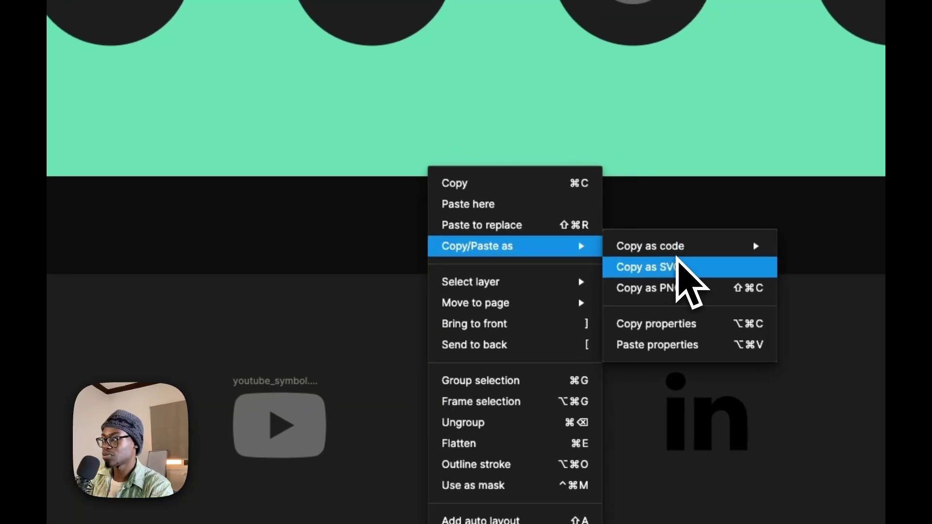
pyautogui.click(676, 266)
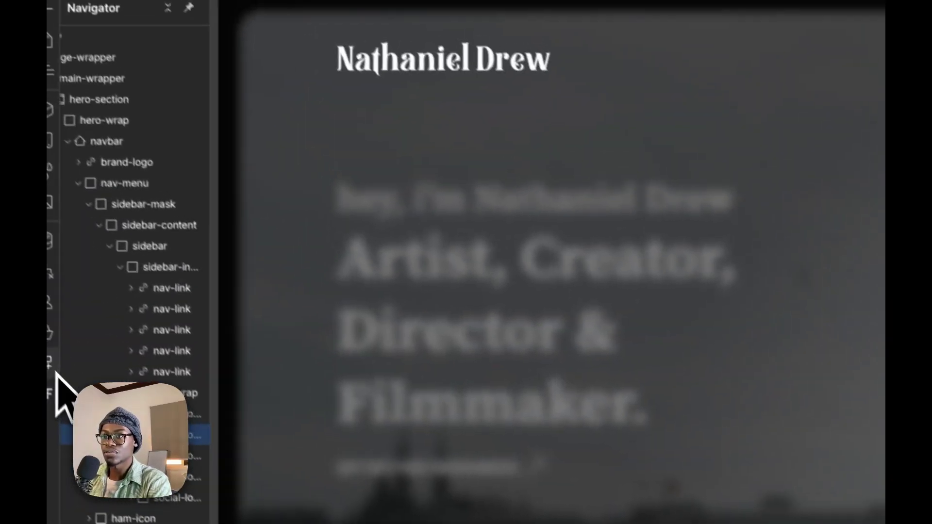
# Switch to Webflow and import the copied YouTube SVG into the empty second social-logo with SVG Import.
pyautogui.click(61, 377)
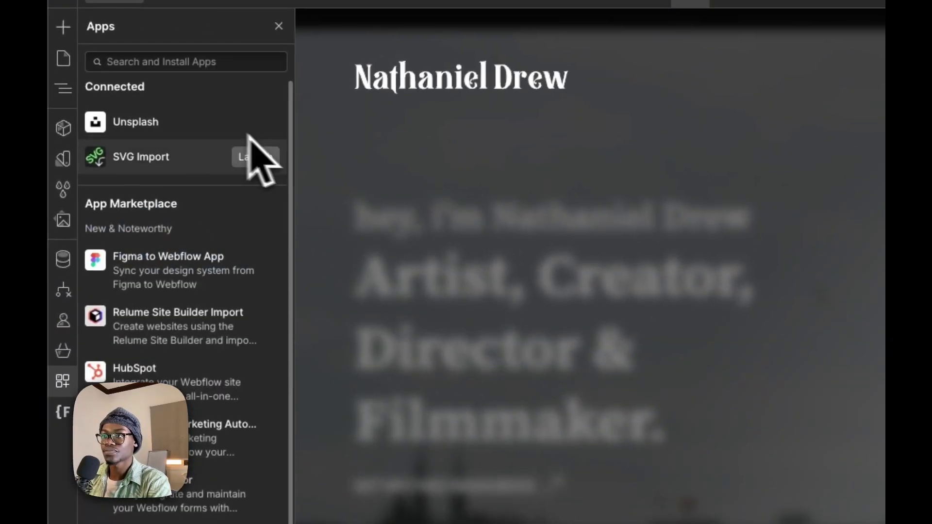
pyautogui.click(255, 157)
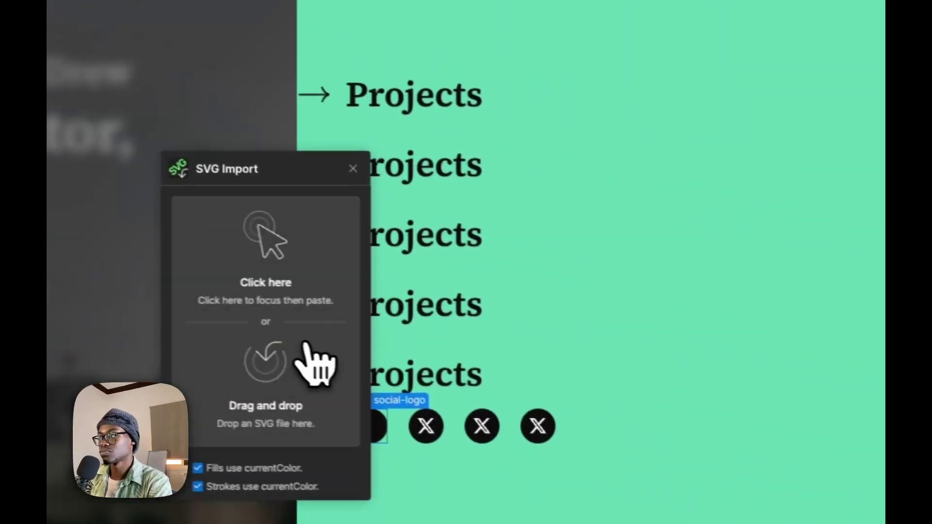
pyautogui.click(291, 337)
pyautogui.hotkey('ctrl', 'v')
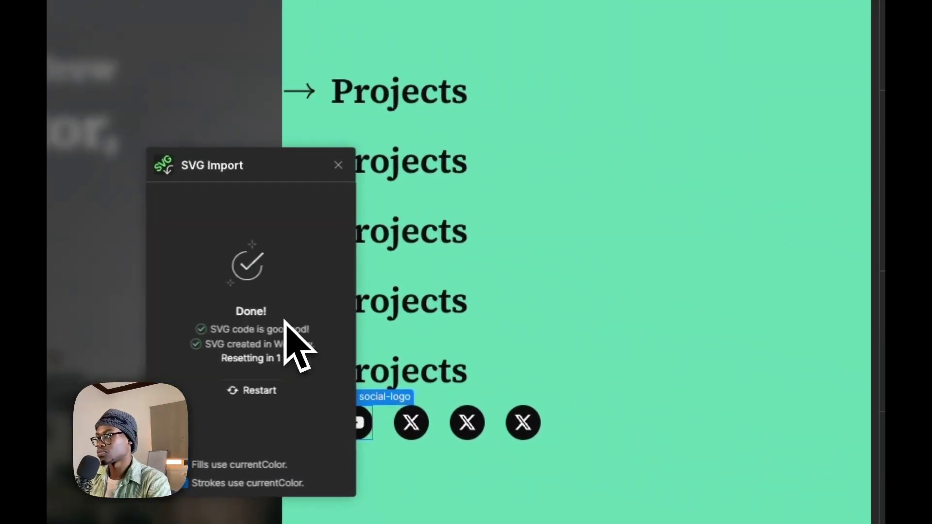
pyautogui.click(338, 165)
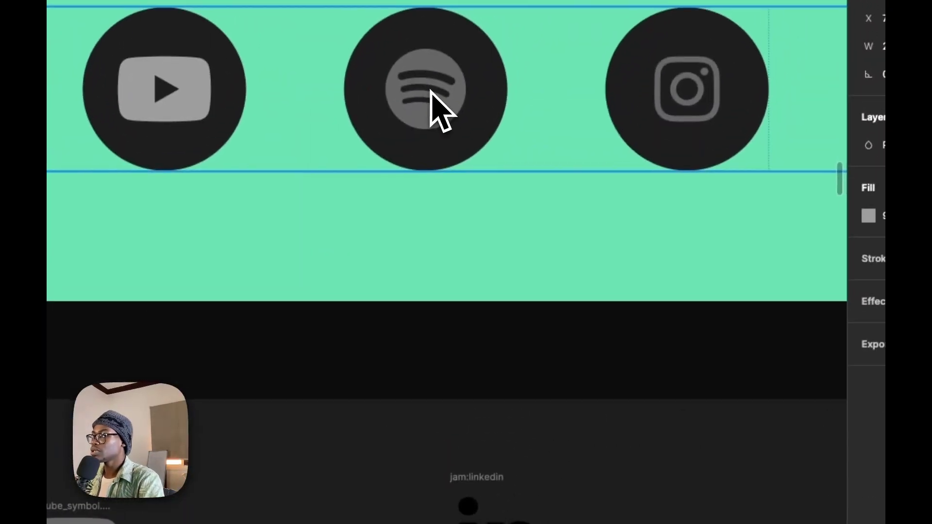
# Switch to Figma and select the Spotify icon's shape inside the third circle of the social row.
pyautogui.click(430, 90)
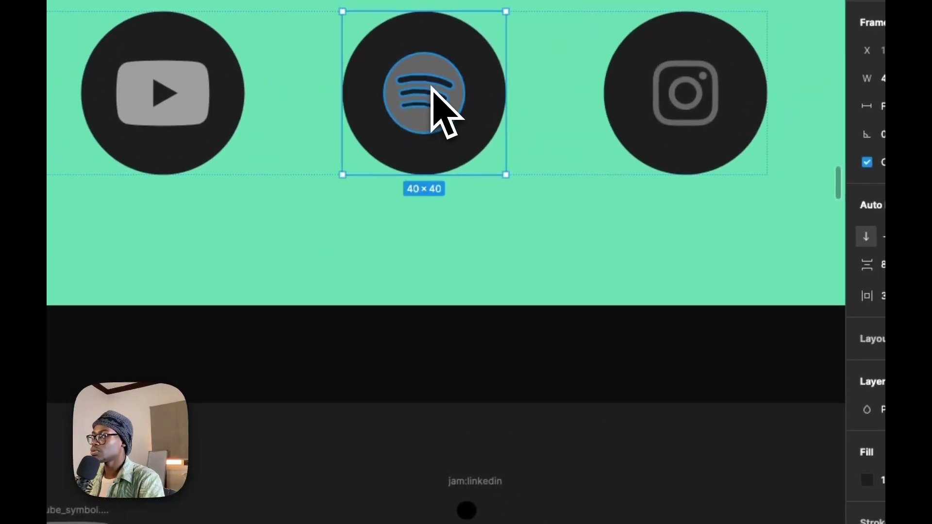
pyautogui.doubleClick(430, 89)
pyautogui.rightClick(431, 88)
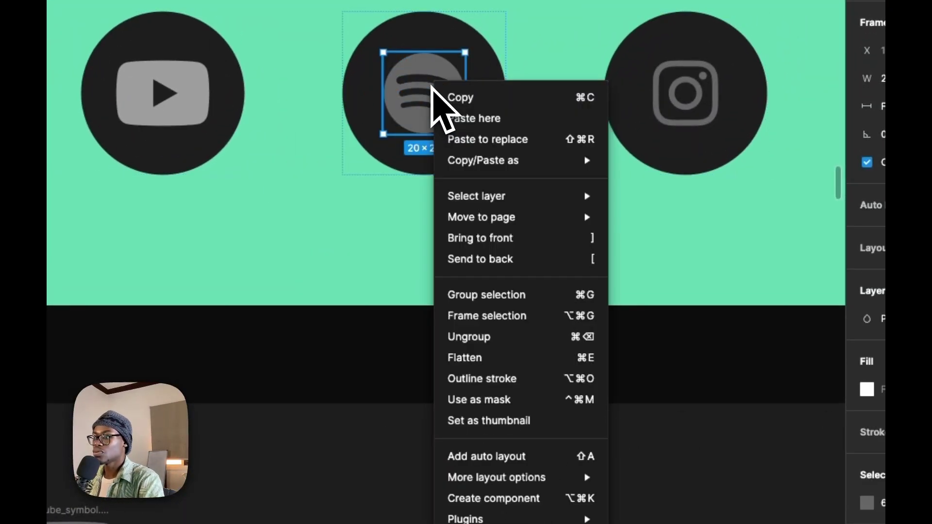
pyautogui.click(427, 82)
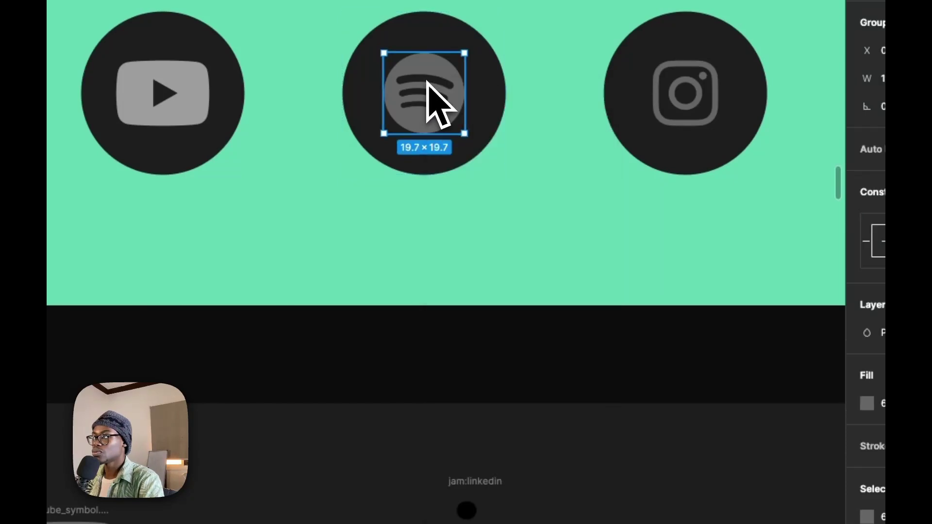
pyautogui.doubleClick(427, 82)
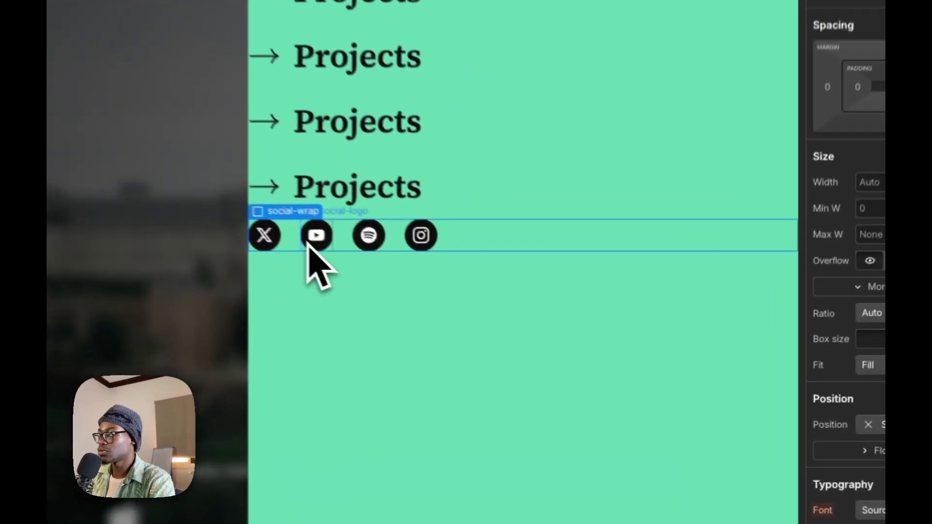
# Set the text color of the social-logo class in Webflow to #a4a4a4.
pyautogui.click(316, 235)
pyautogui.scroll(-5, 926, 367)
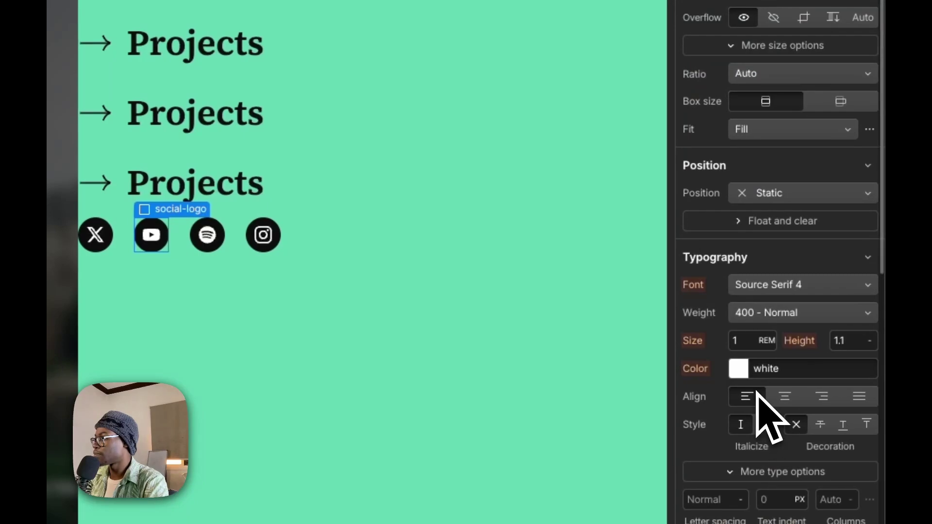
pyautogui.click(738, 368)
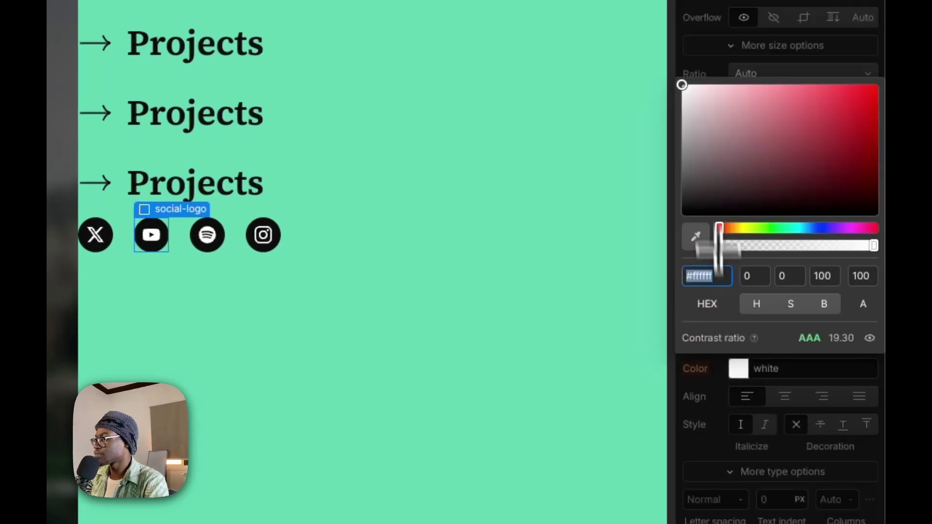
pyautogui.click(702, 135)
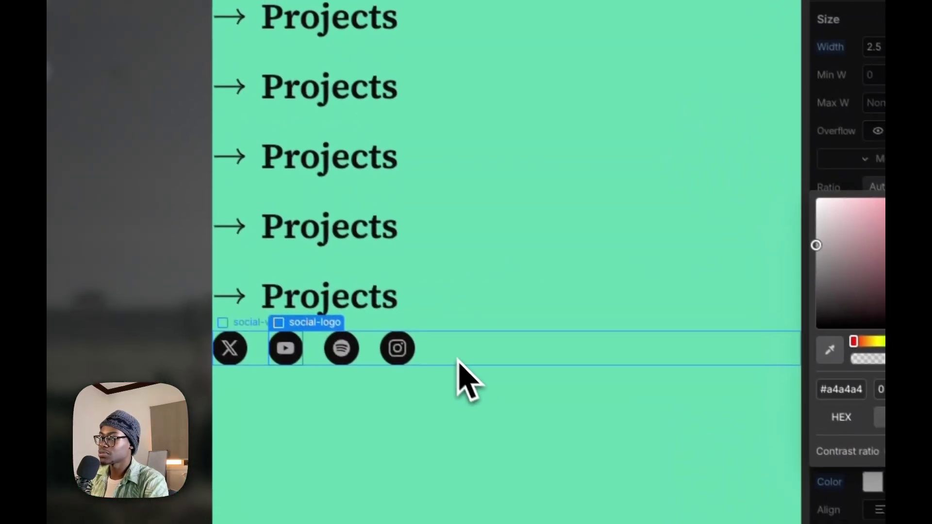
pyautogui.click(325, 251)
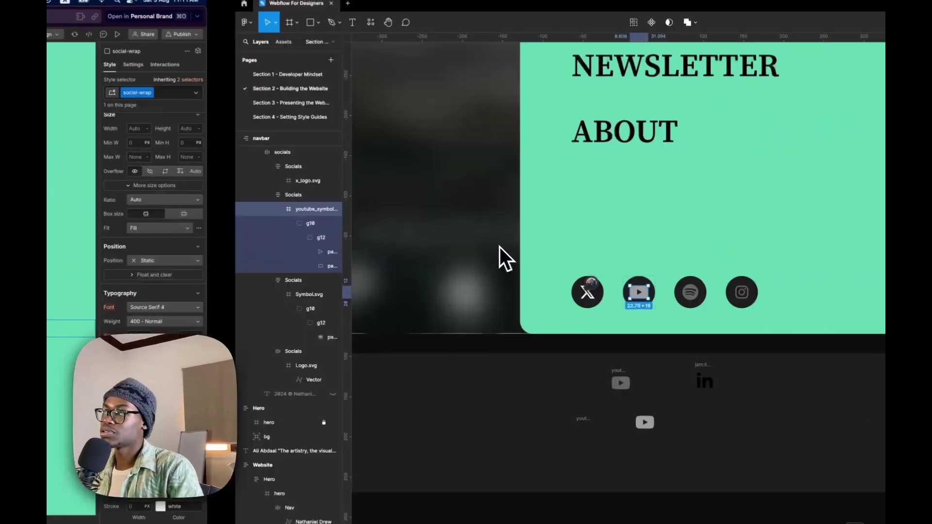
# Check the link names in the Figma navbar and rename the second and third Webflow sidebar links Resources and About.
pyautogui.scroll(6, 524, 223)
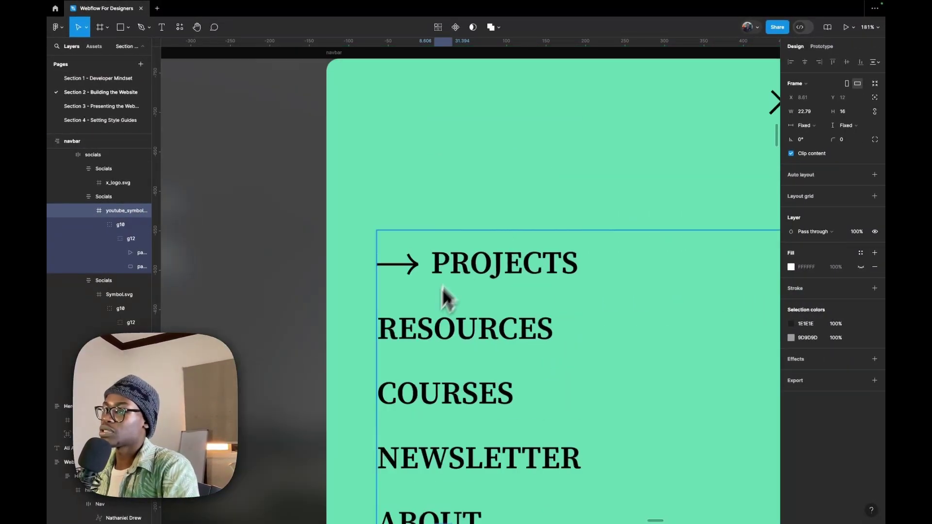
pyautogui.scroll(-2, 446, 296)
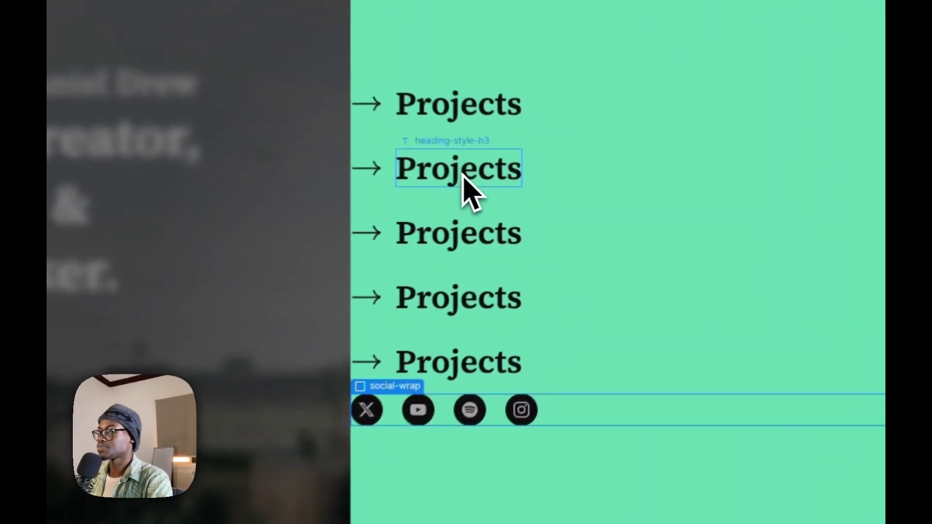
pyautogui.doubleClick(464, 177)
pyautogui.write('Resources')
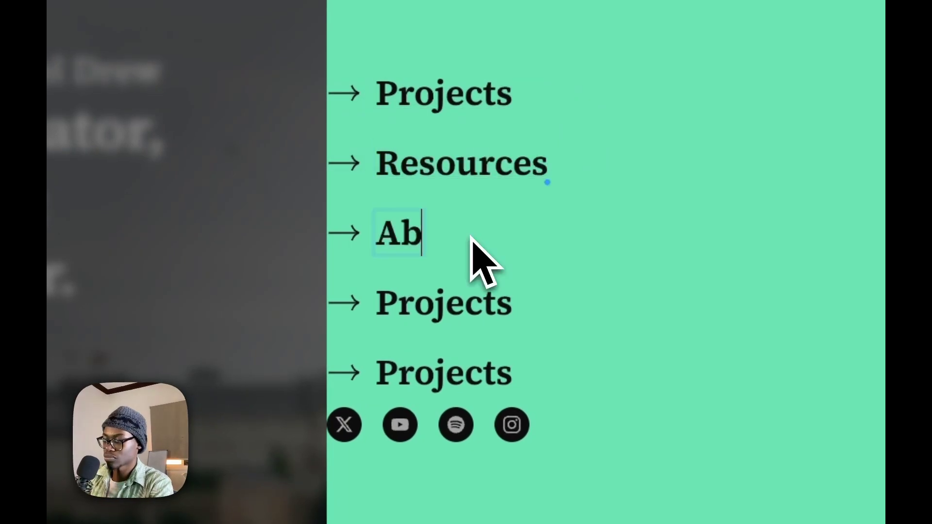
# Rename the fourth sidebar link Newsletter and the fifth one Courses.
pyautogui.doubleClick(493, 303)
pyautogui.write('Newsletter')
pyautogui.press('Escape')
pyautogui.doubleClick(439, 369)
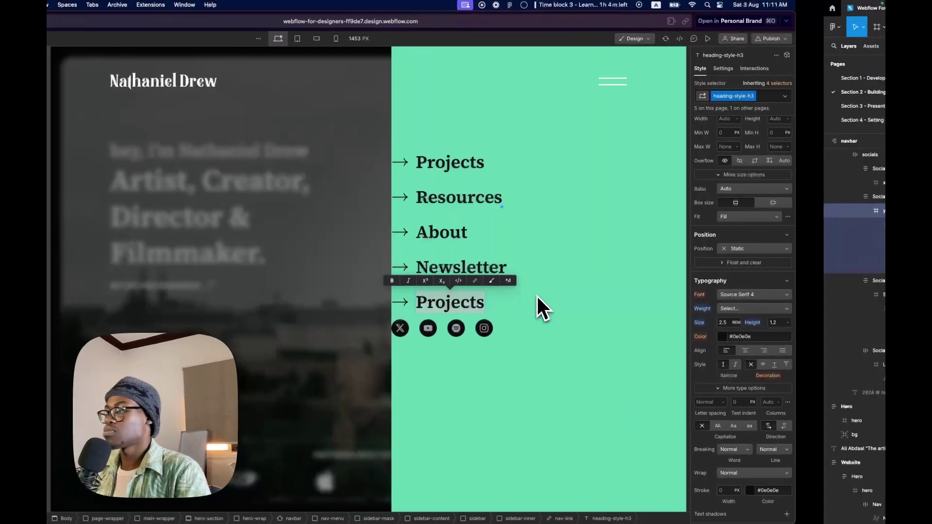
pyautogui.write('Courses')
pyautogui.press('Escape')
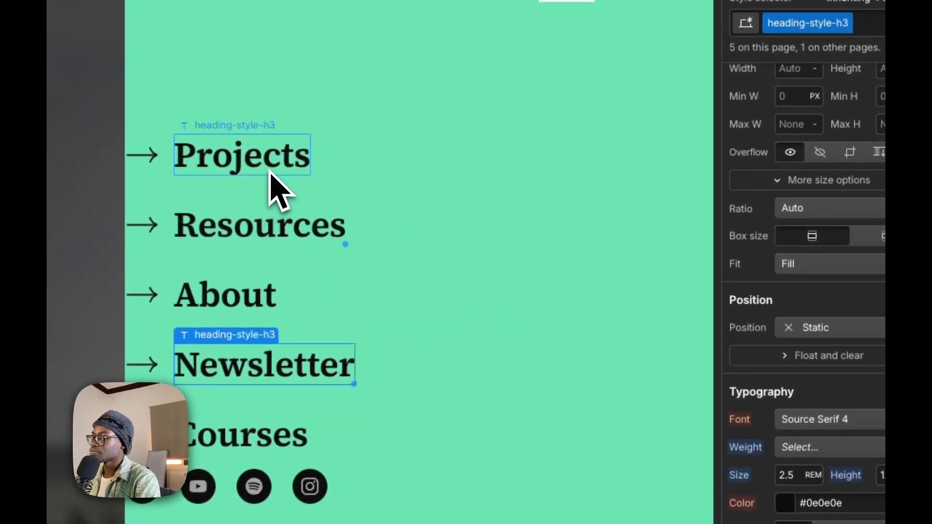
# Duplicate the heading-style-h3 class on the Projects text as nav-text and set it to all caps, matching the Figma links.
pyautogui.click(501, 168)
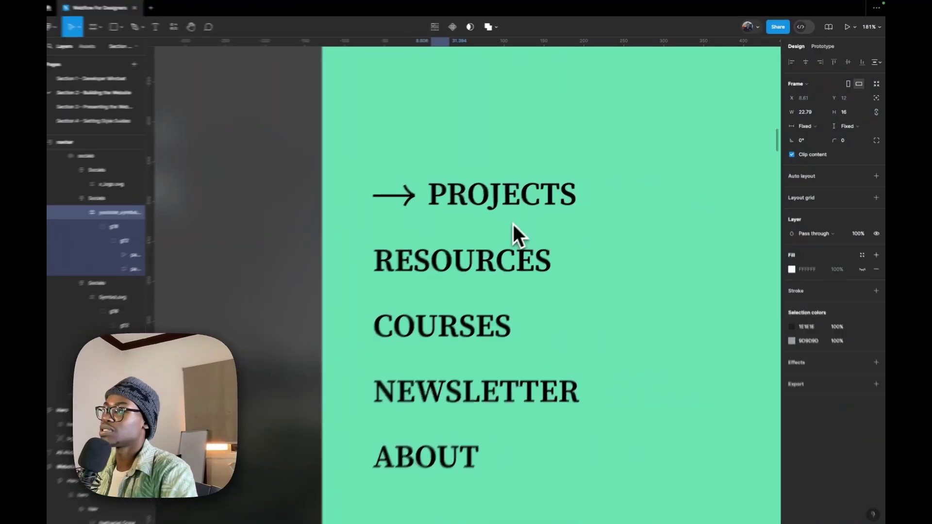
pyautogui.click(513, 224)
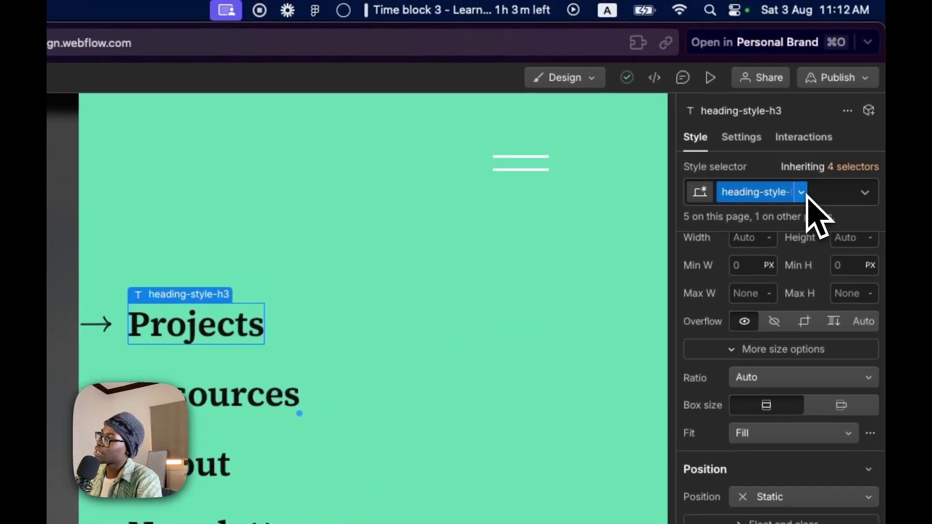
pyautogui.click(869, 170)
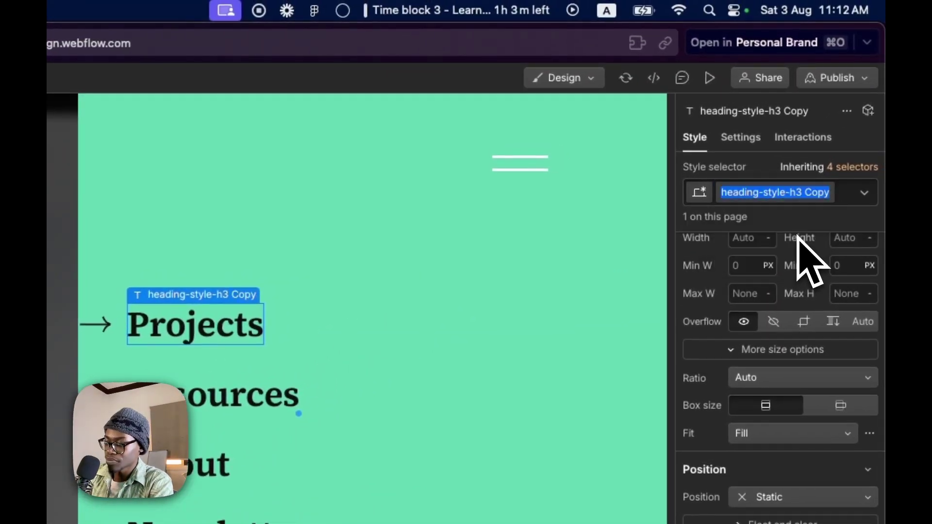
pyautogui.write('-text')
pyautogui.press('Return')
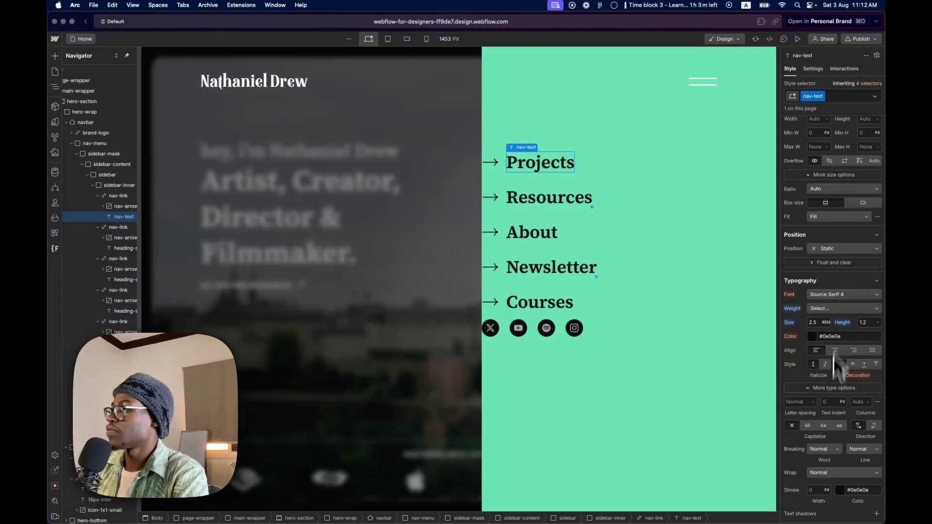
pyautogui.click(807, 425)
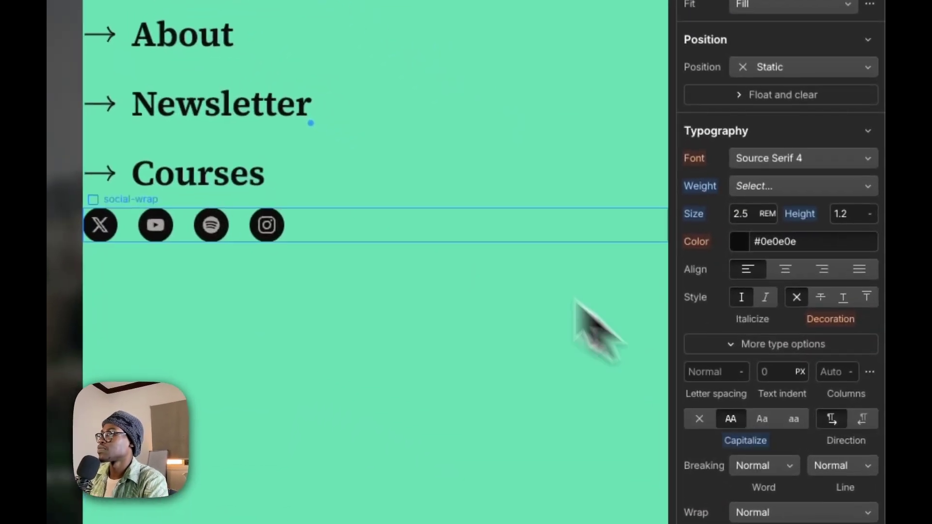
# Select the Resources link's text for a class change.
pyautogui.click(291, 180)
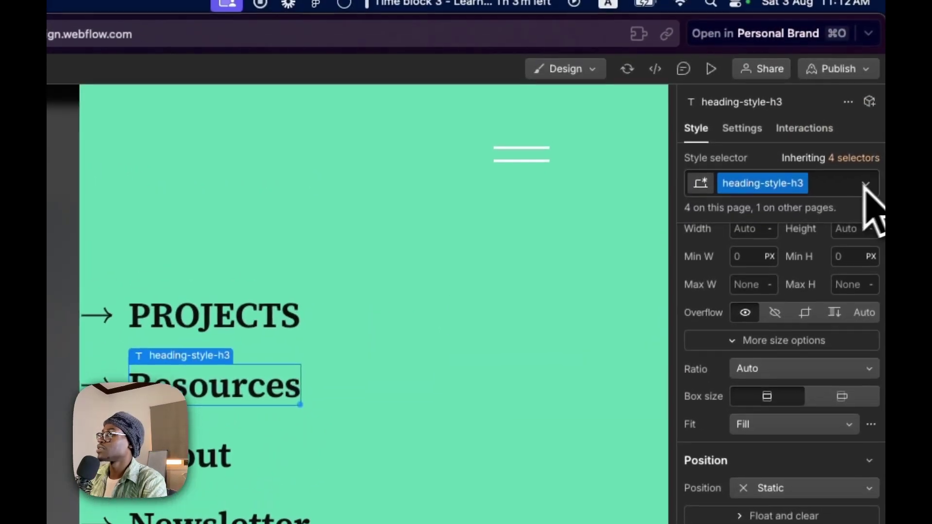
# Replace the heading-style-h3 class on the Resources link text with the existing nav-text class.
pyautogui.click(844, 192)
pyautogui.press('BackSpace')
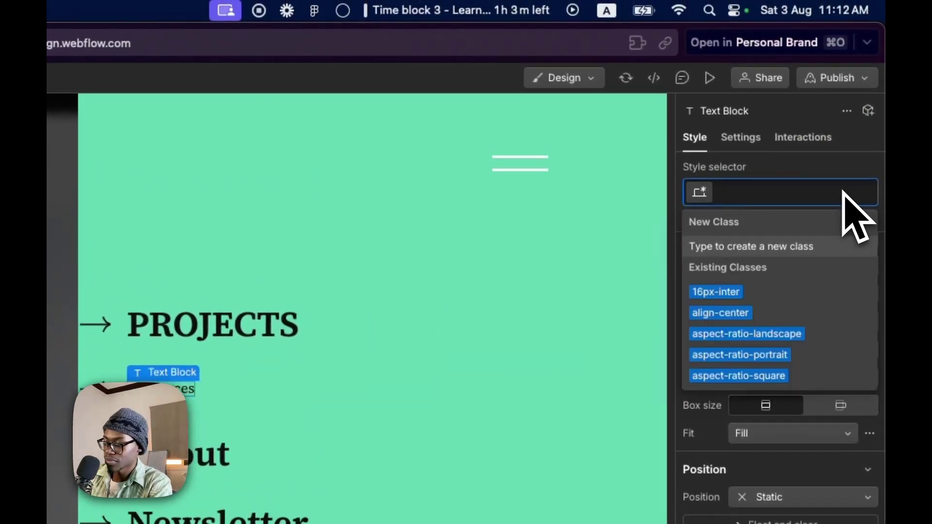
pyautogui.write('nav')
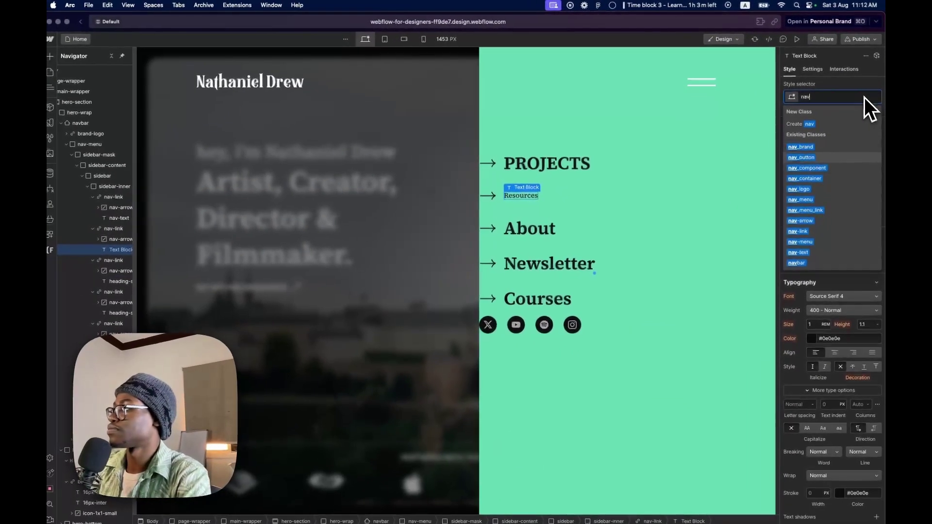
pyautogui.press('Down')
pyautogui.press('Down')
pyautogui.press('Down')
pyautogui.press('Down')
pyautogui.press('Down')
pyautogui.press('Down')
pyautogui.press('Down')
pyautogui.press('Down')
pyautogui.press('Down')
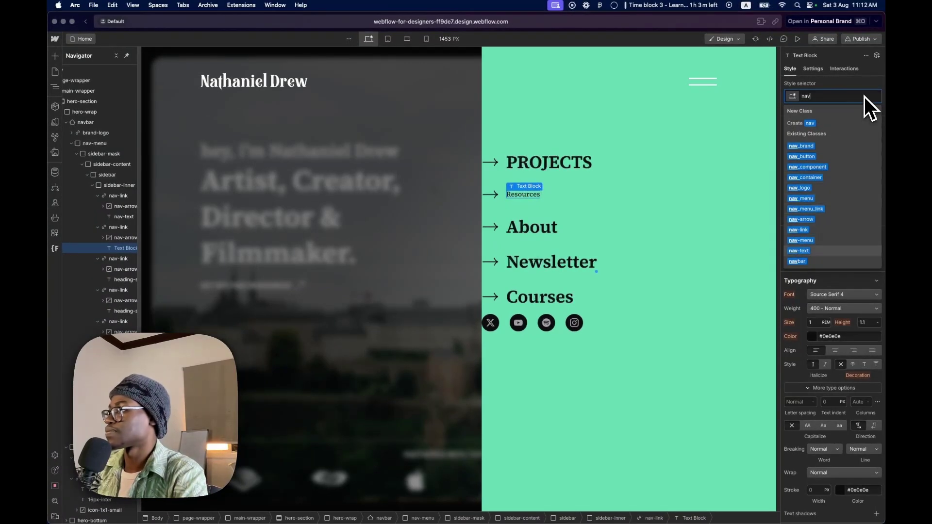
pyautogui.press('Return')
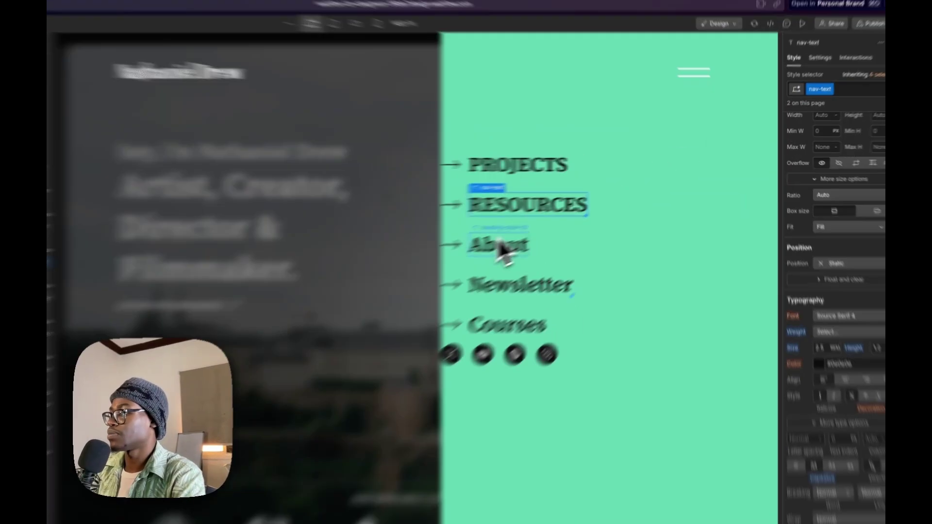
# Replace the heading class on the About, Newsletter and Courses link texts with the existing nav-text class.
pyautogui.click(534, 229)
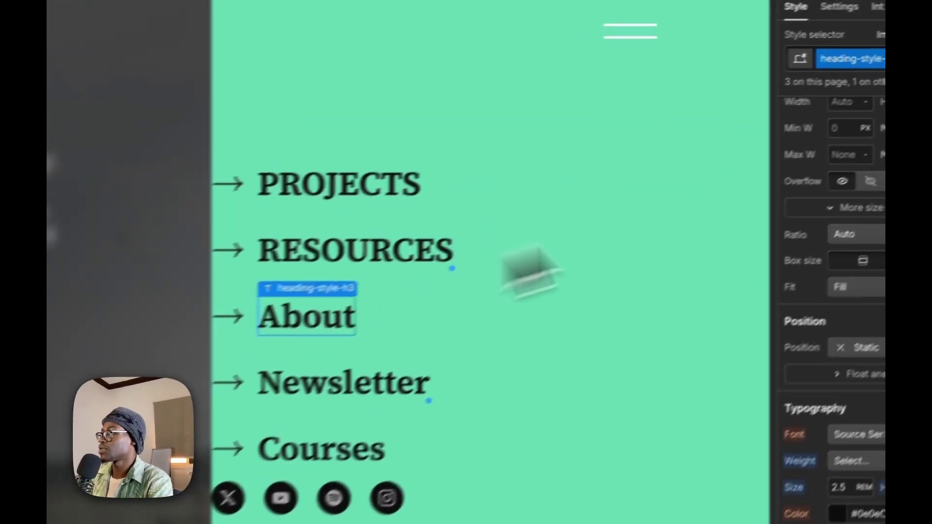
pyautogui.click(825, 94)
pyautogui.press('BackSpace')
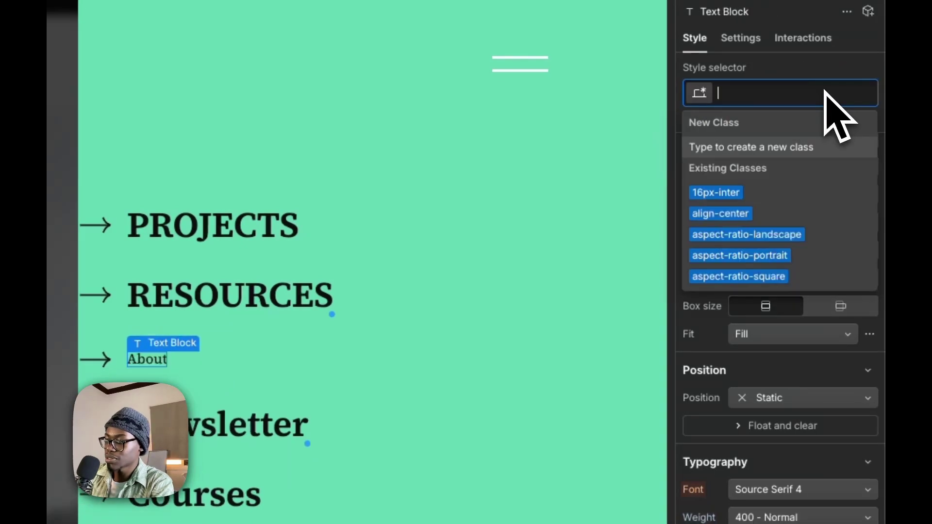
pyautogui.write('nav-')
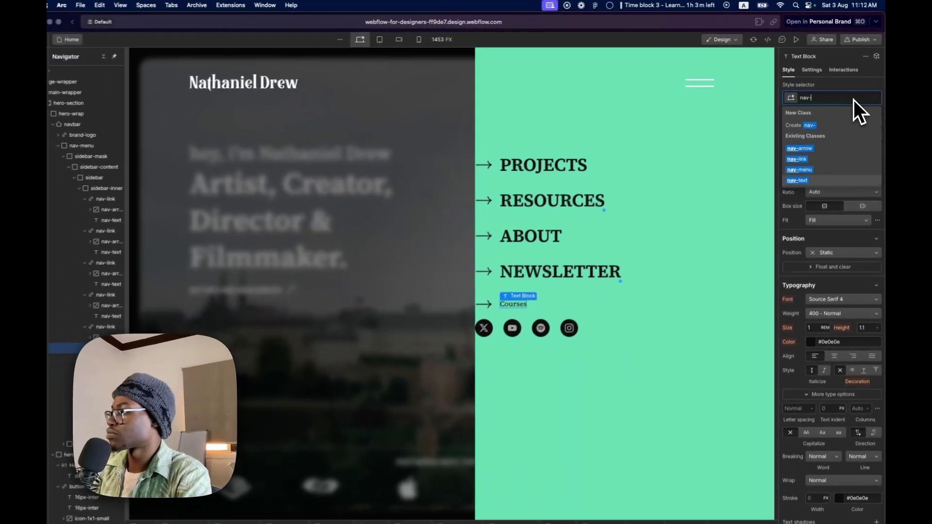
pyautogui.press('Return')
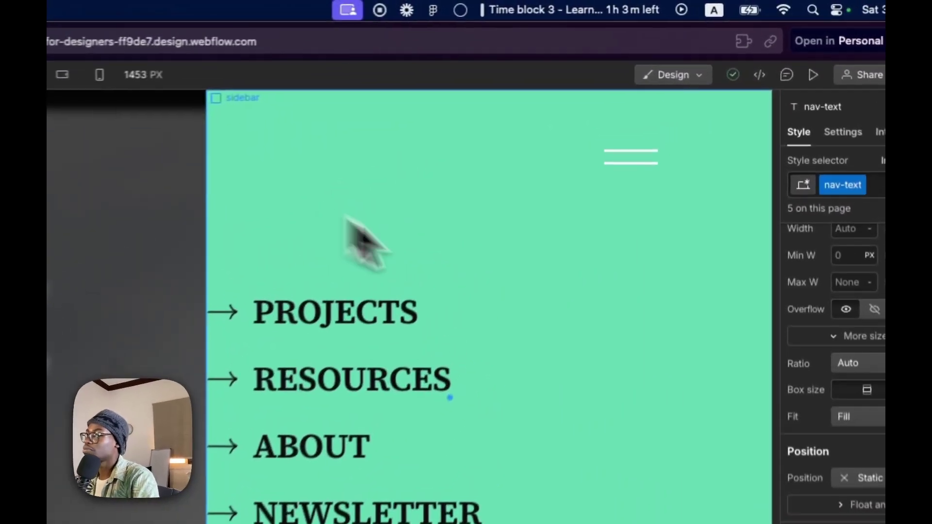
# Give the green sidebar block 4rem of padding on all four sides.
pyautogui.click(346, 217)
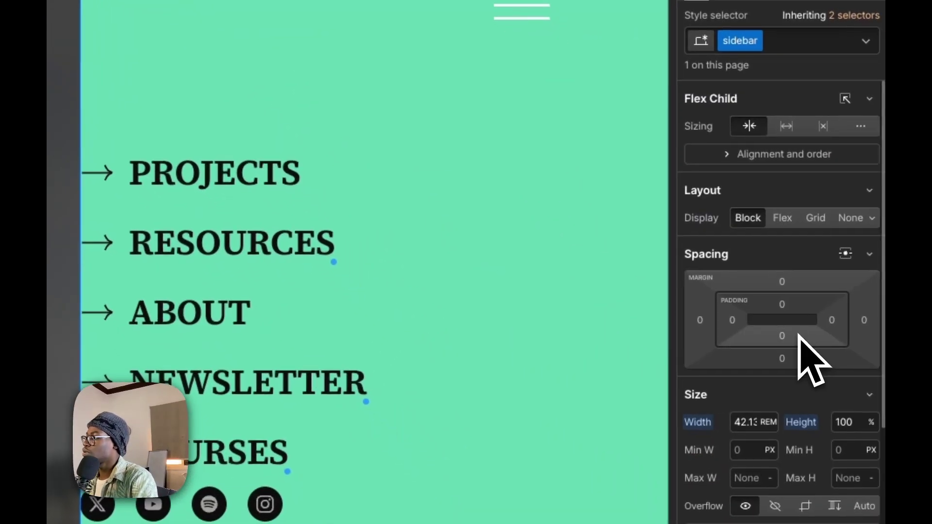
pyautogui.click(832, 453)
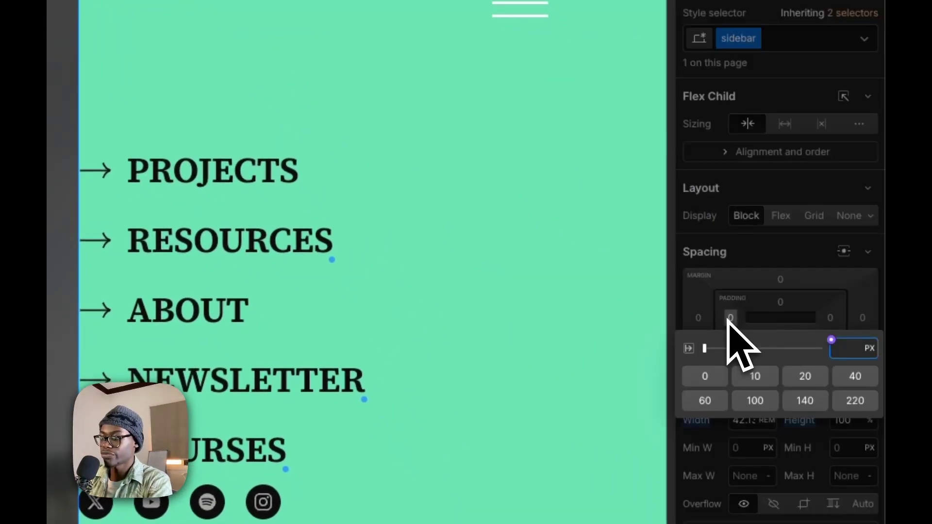
pyautogui.press('Return')
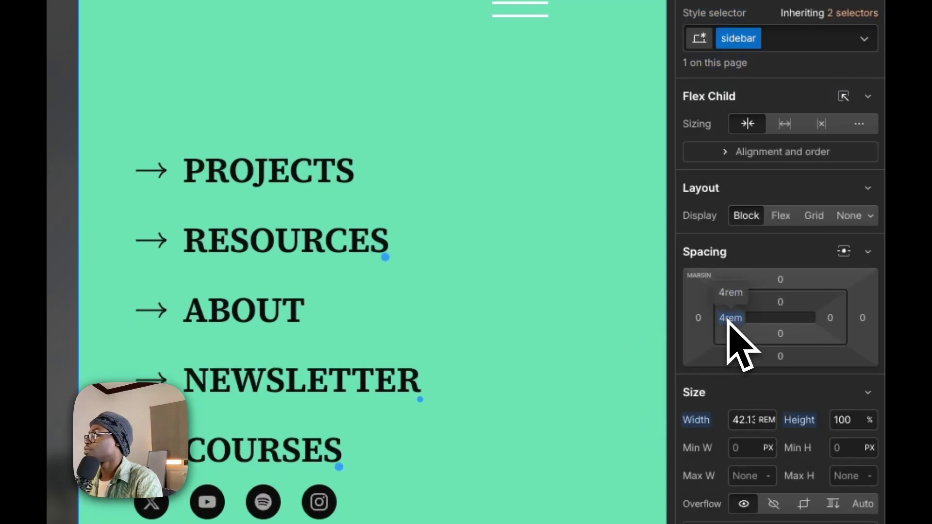
pyautogui.moveTo(733, 325); pyautogui.dragTo(732, 322)
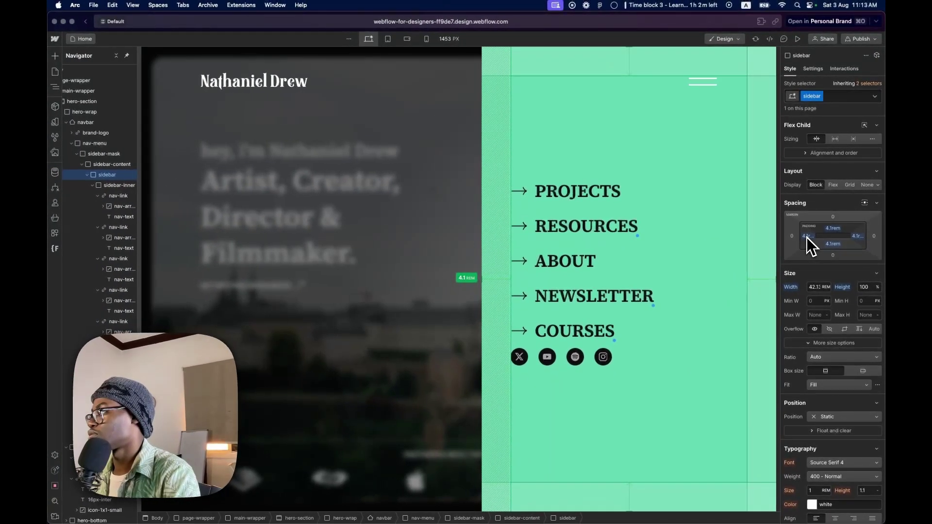
pyautogui.moveTo(807, 238); pyautogui.dragTo(806, 237)
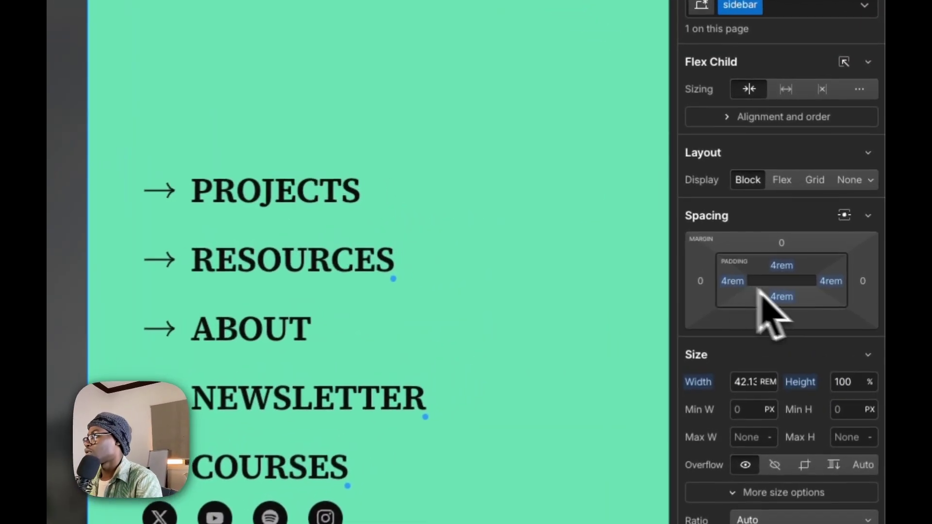
# Make the sidebar a vertical flex layout with its children distributed by Space between.
pyautogui.click(789, 181)
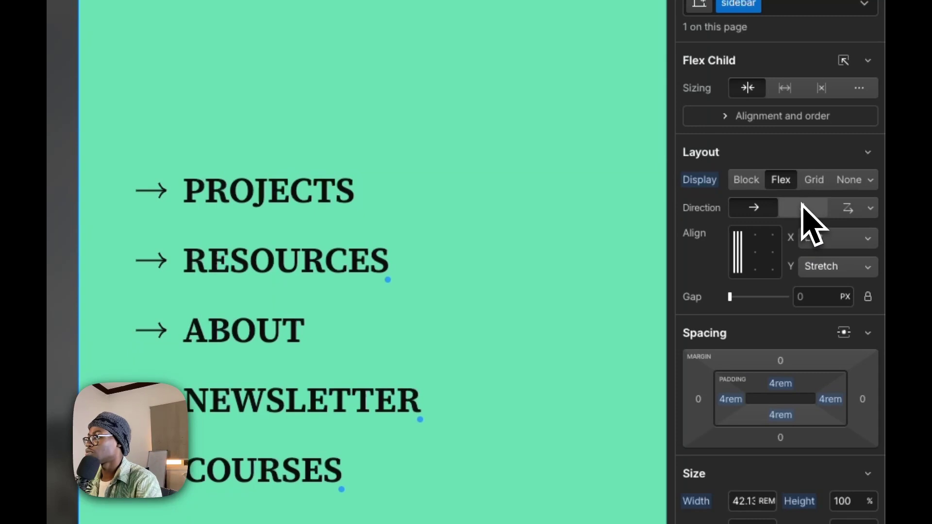
pyautogui.click(803, 207)
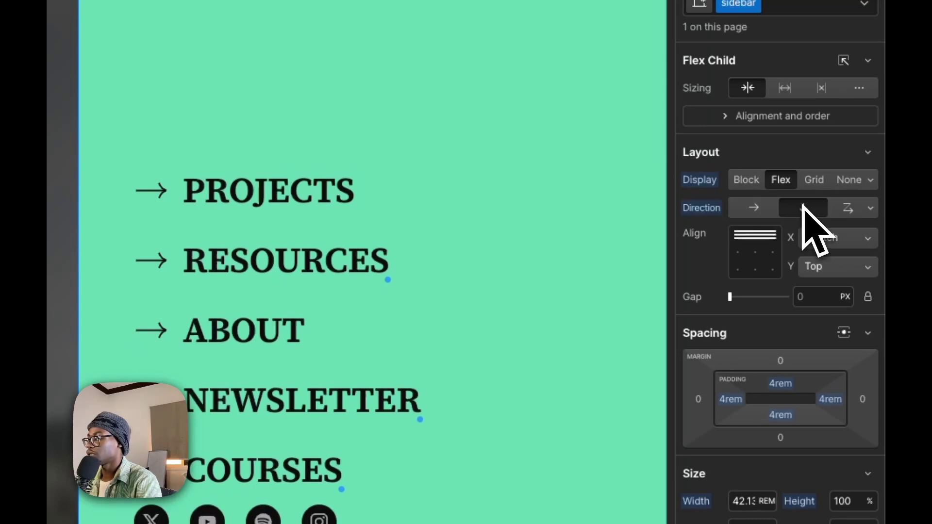
pyautogui.click(828, 266)
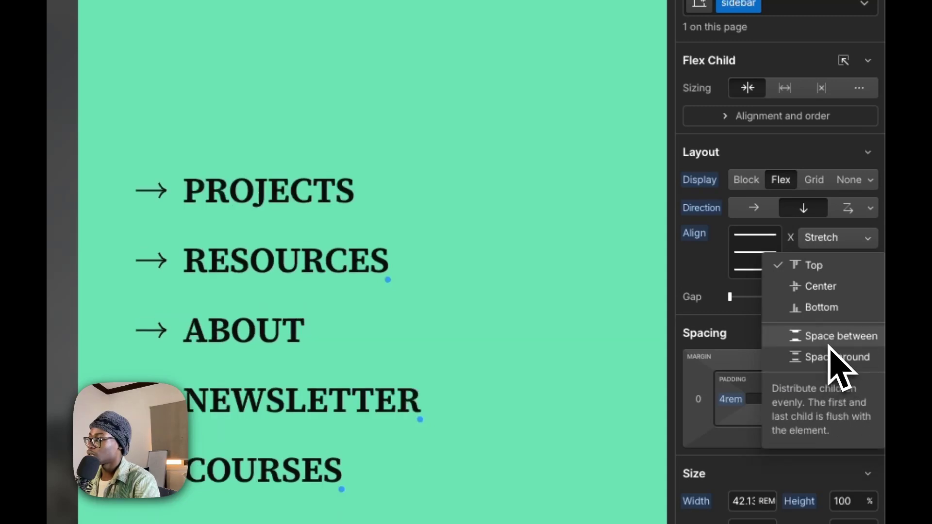
pyautogui.click(828, 344)
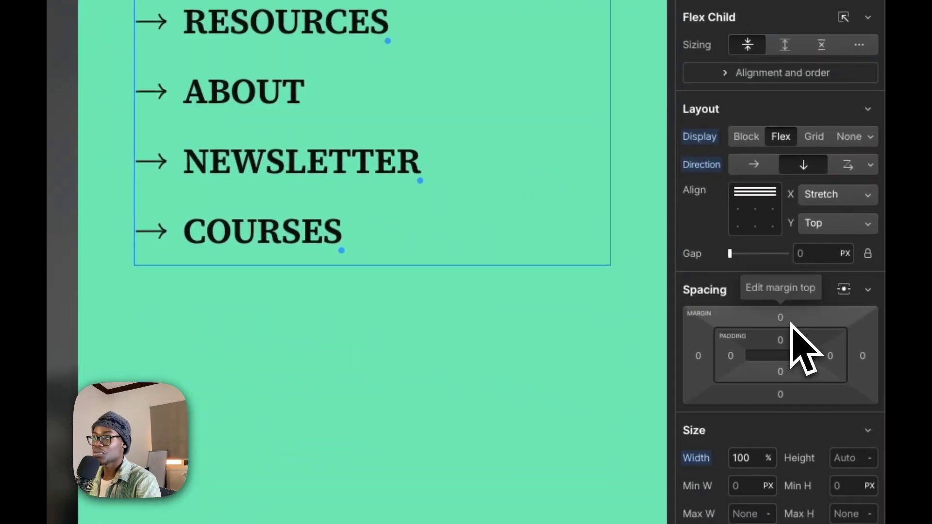
pyautogui.press('super+z')
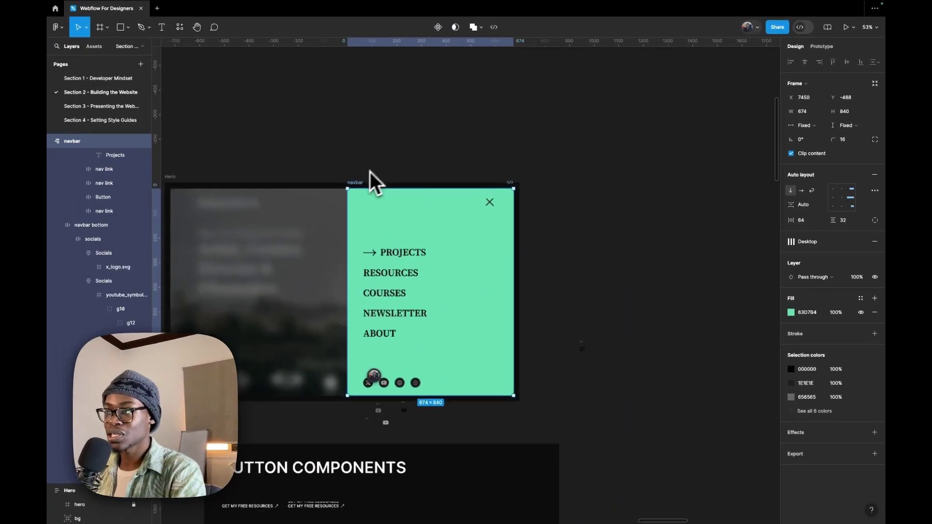
# Examine the navbar frame's spacing in the Figma design and return to Webflow.
pyautogui.scroll(5, 369, 185)
pyautogui.scroll(-3, 308, 207)
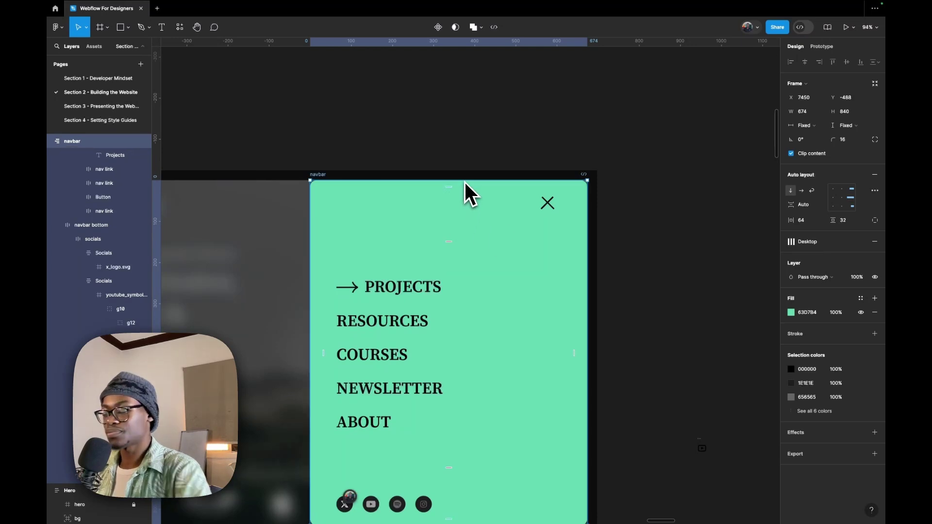
pyautogui.press('alt')
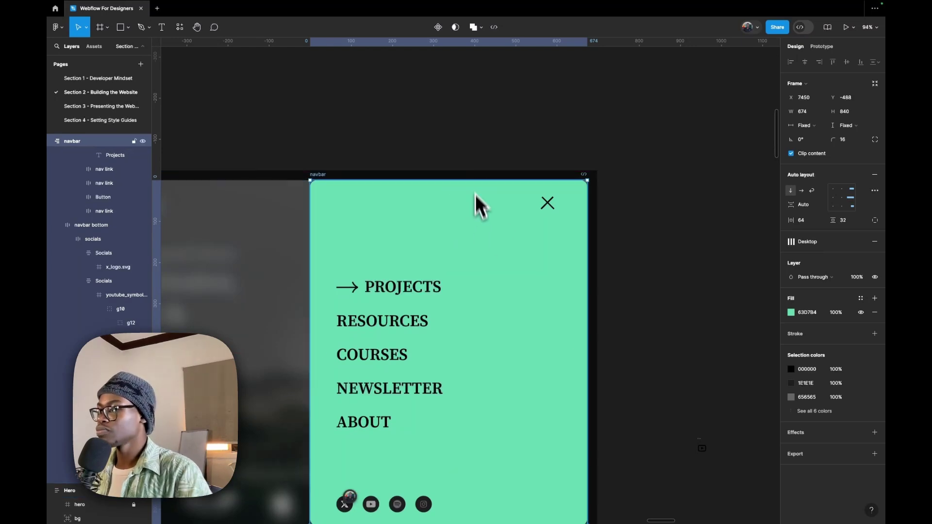
pyautogui.scroll(-3, 482, 303)
pyautogui.hotkey('ctrl', 'Left')
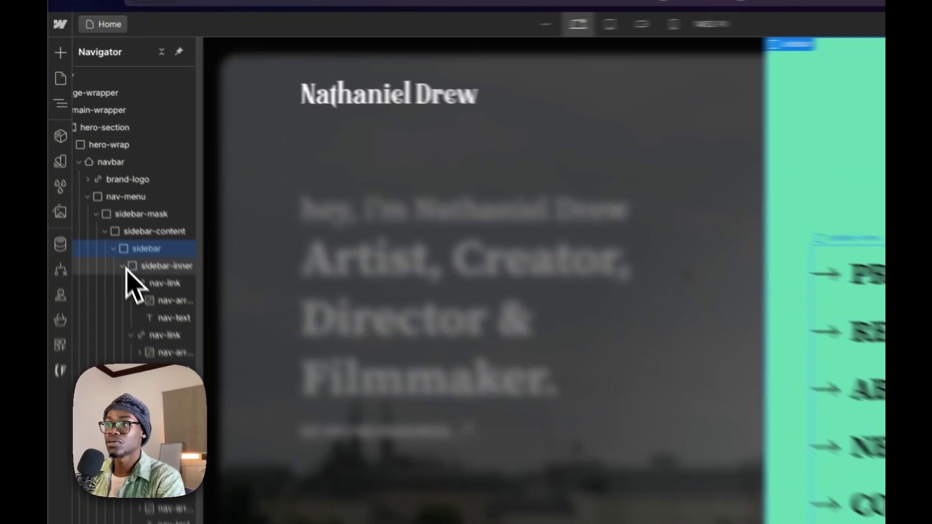
# Collapse sidebar-inner and sidebar in the element tree and select the sidebar-content element.
pyautogui.click(93, 185)
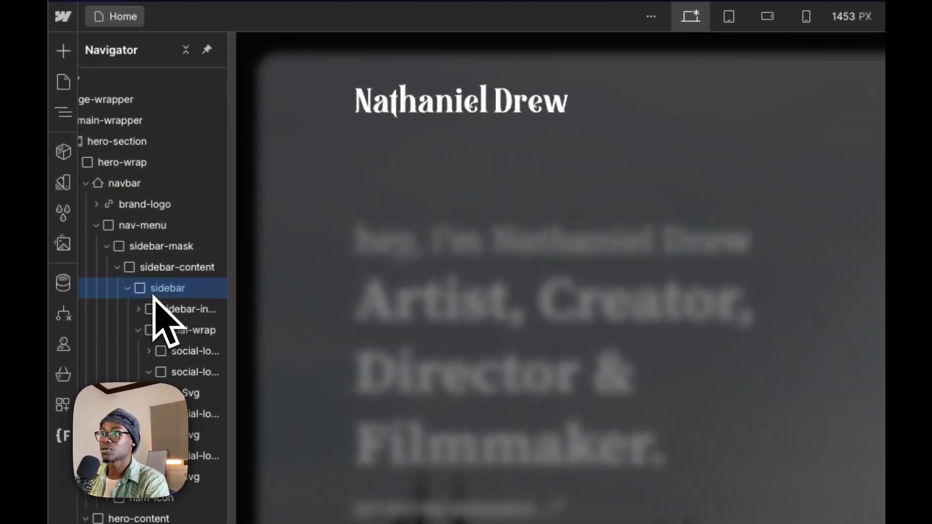
pyautogui.click(129, 290)
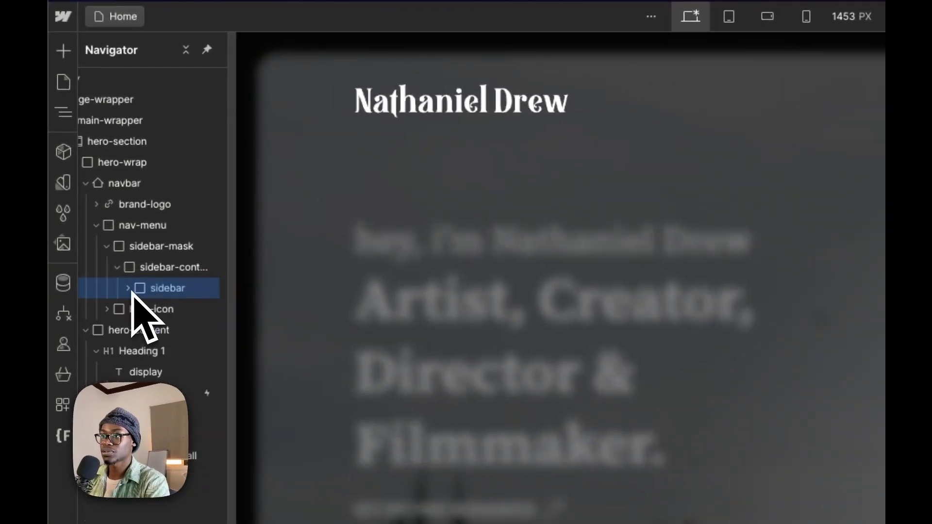
pyautogui.click(147, 269)
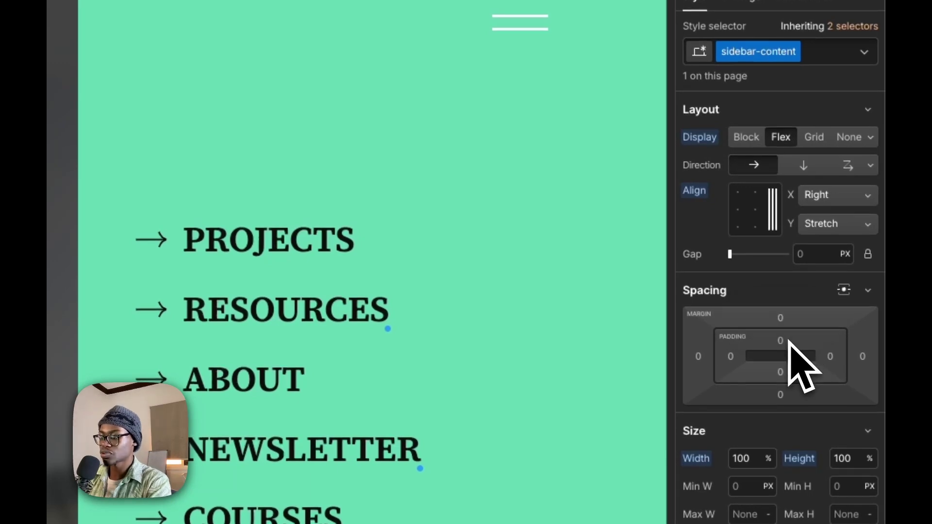
# Check the sidebar at the 320 px mobile breakpoint and return to the desktop breakpoint.
pyautogui.hotkey('shift', '4')
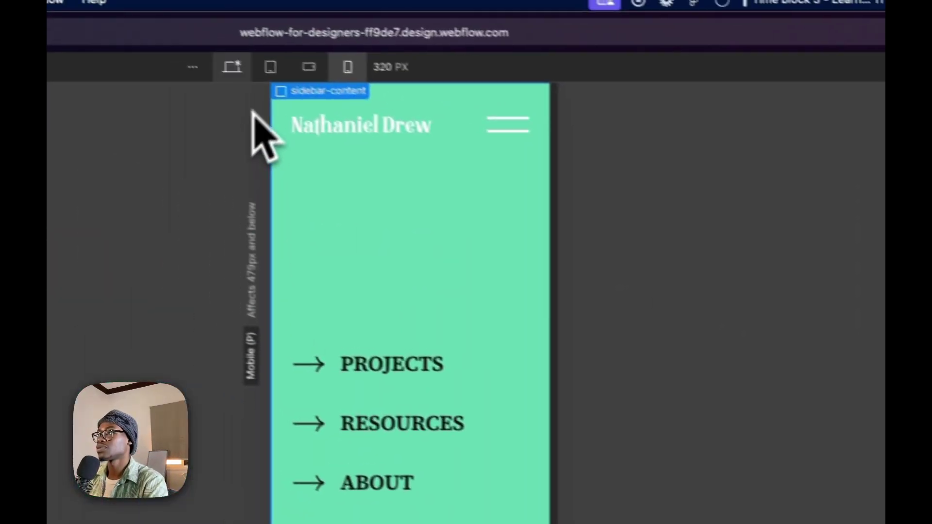
pyautogui.hotkey('shift', '1')
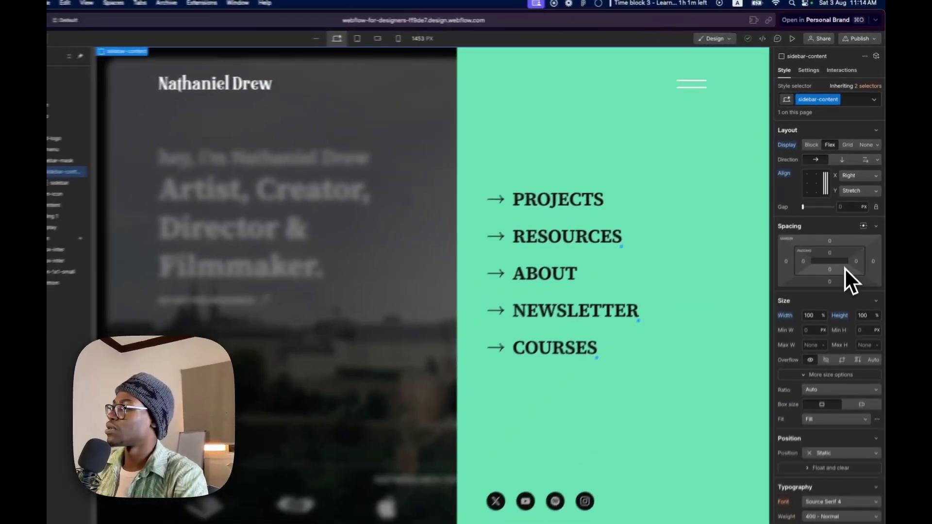
pyautogui.press('z')
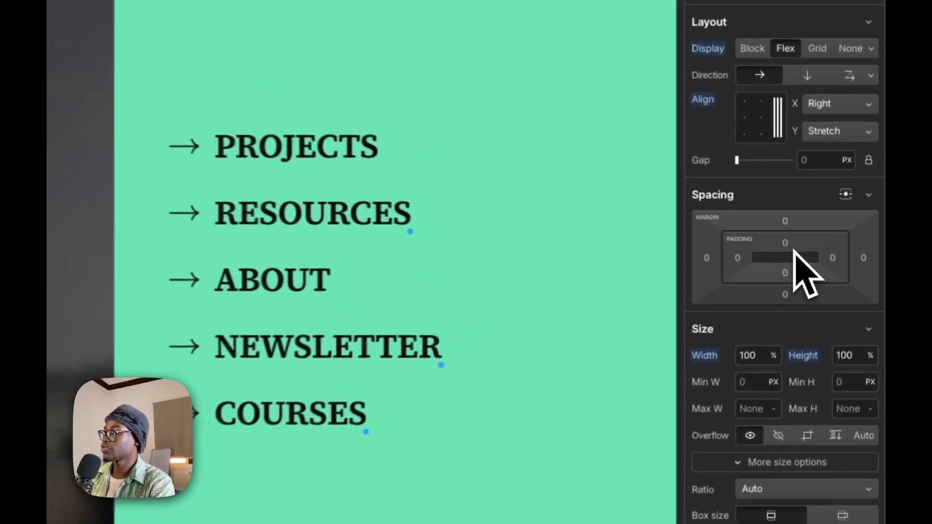
# Set sidebar-content's top, right and bottom padding to 1.5rem each.
pyautogui.click(835, 241)
pyautogui.write('24')
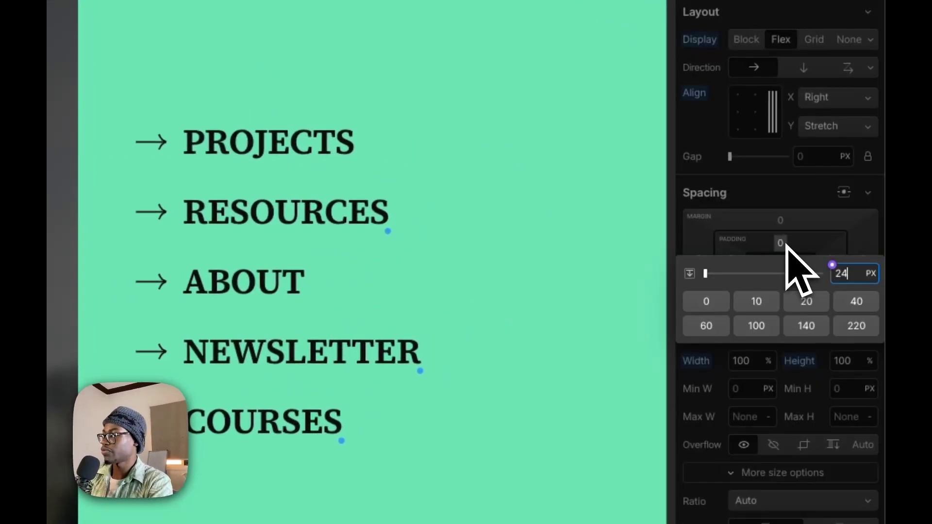
pyautogui.press('Return')
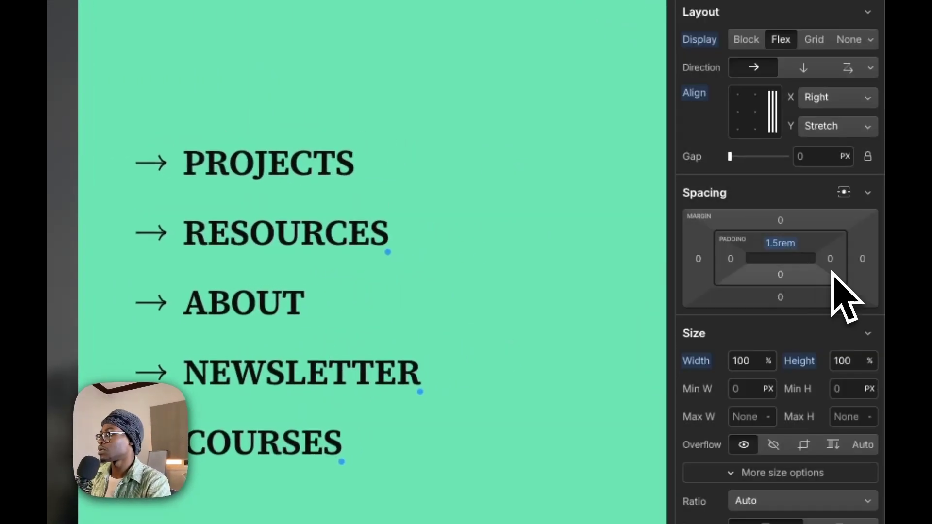
pyautogui.click(830, 259)
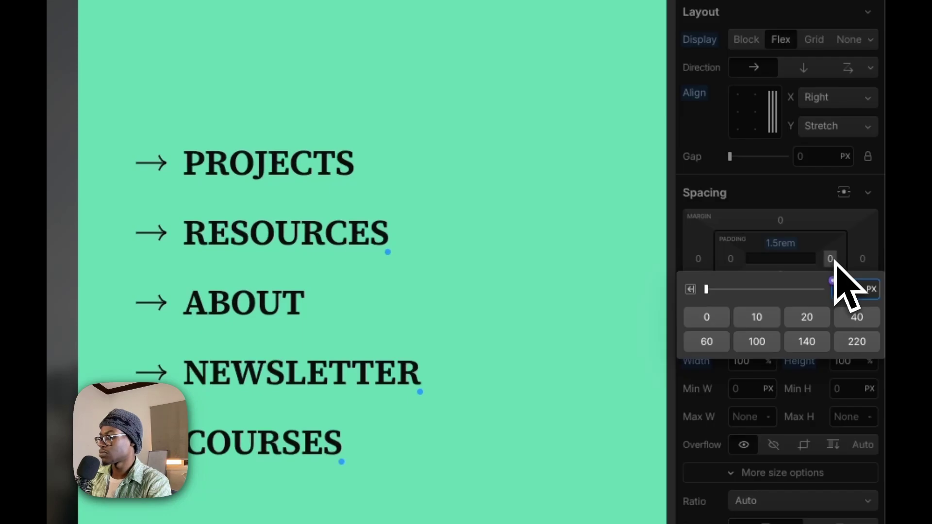
pyautogui.write('1.5rem')
pyautogui.press('Return')
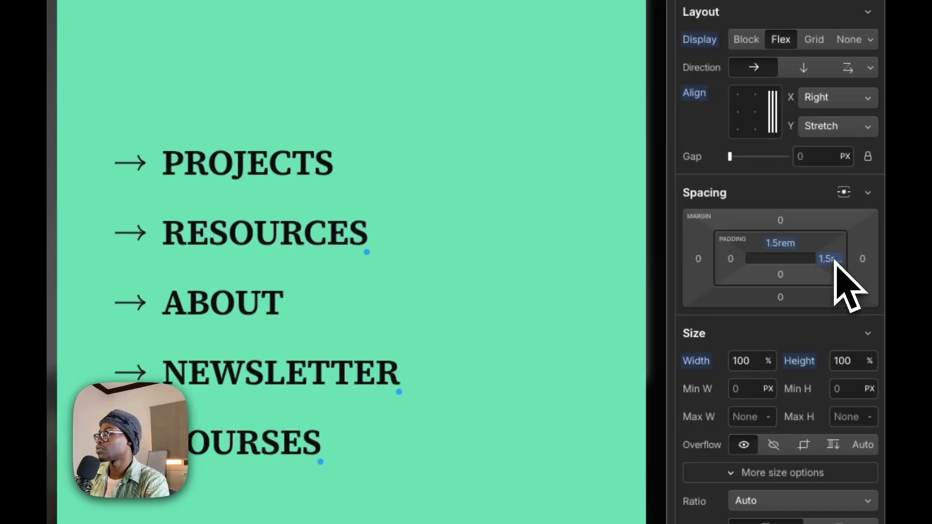
pyautogui.click(781, 275)
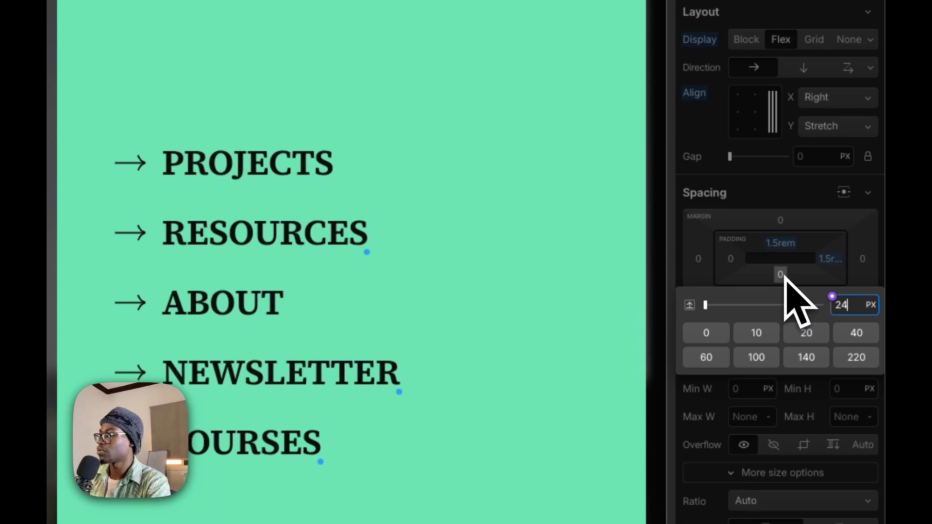
pyautogui.write('24')
pyautogui.press('Return')
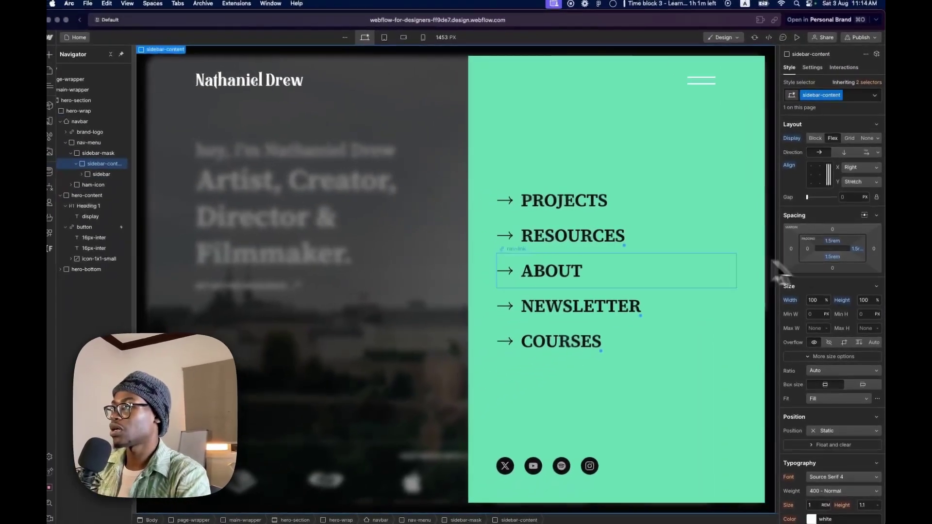
# Compare the sidebar with the navbar frame in the Figma design and return to Webflow.
pyautogui.hotkey('ctrl', 'Right')
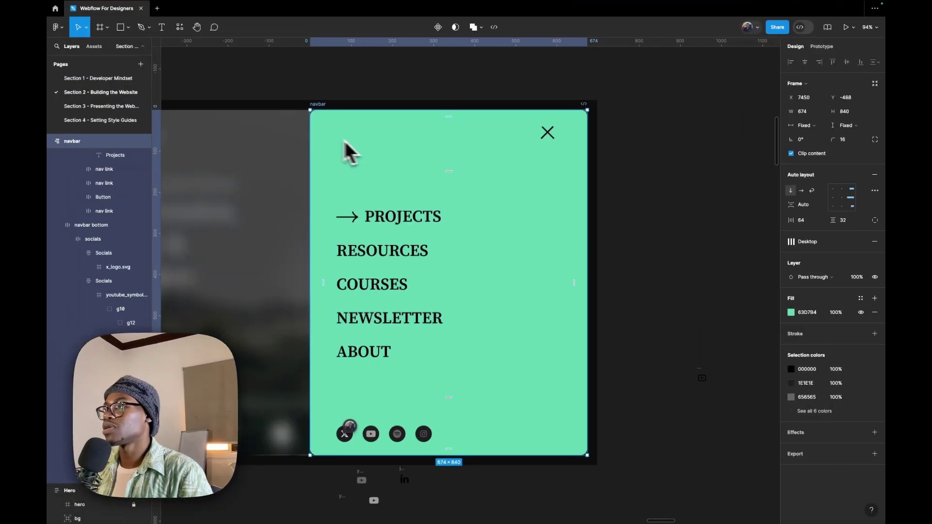
pyautogui.hotkey('ctrl', 'Left')
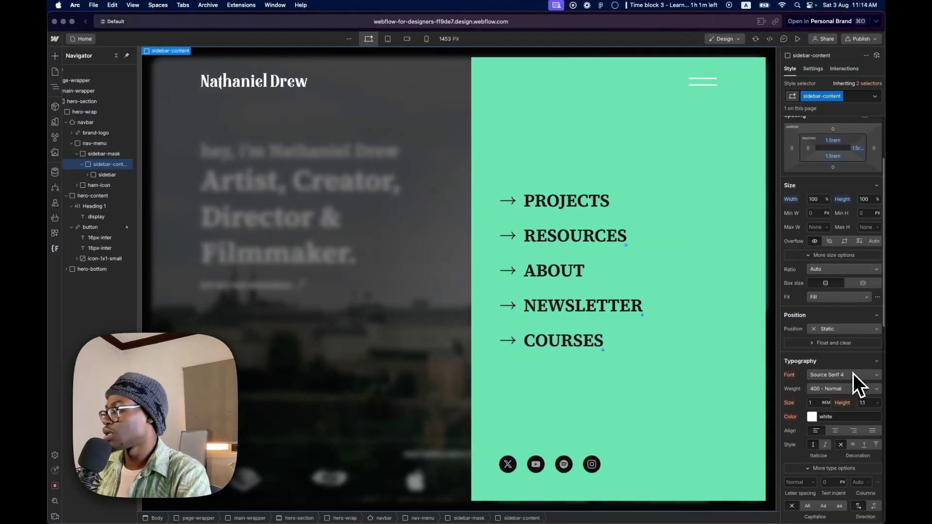
# Round the corners of the sidebar element with a border radius in rem and check the result in preview mode.
pyautogui.scroll(-4, 854, 393)
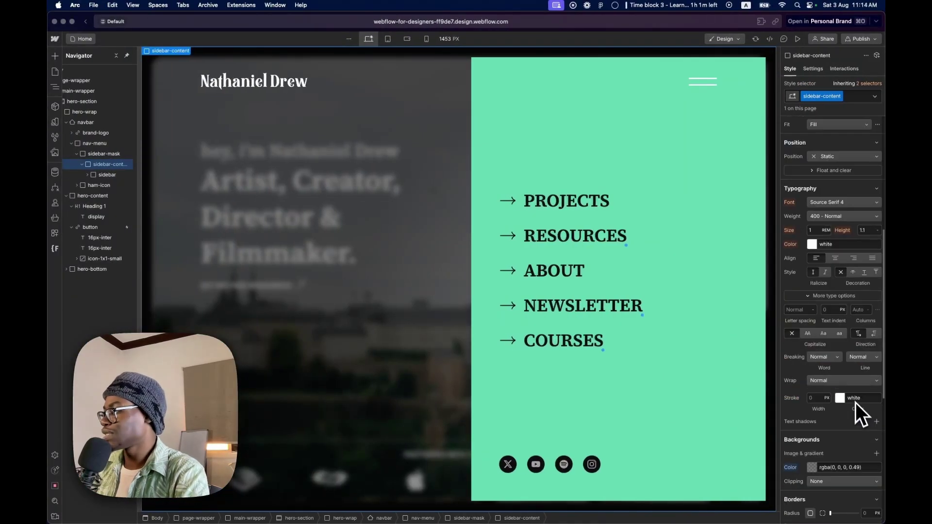
pyautogui.click(868, 512)
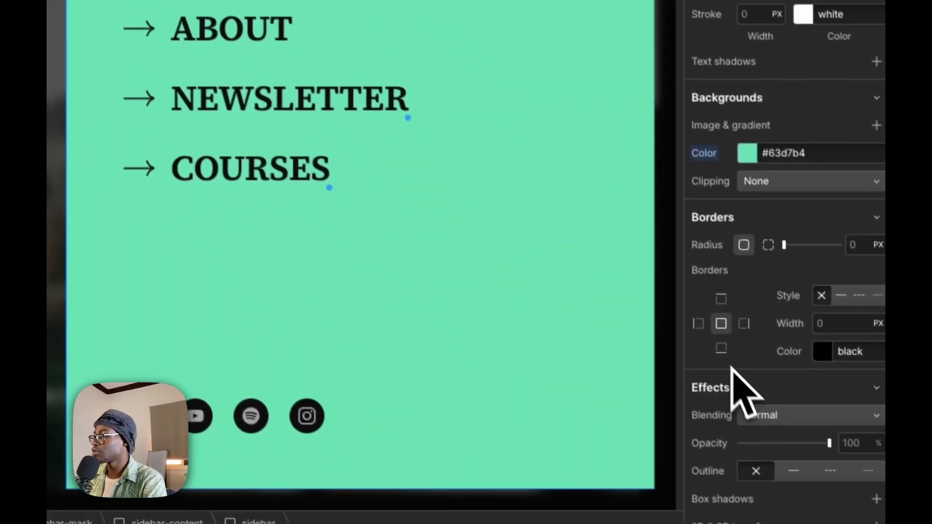
pyautogui.scroll(-3, 796, 320)
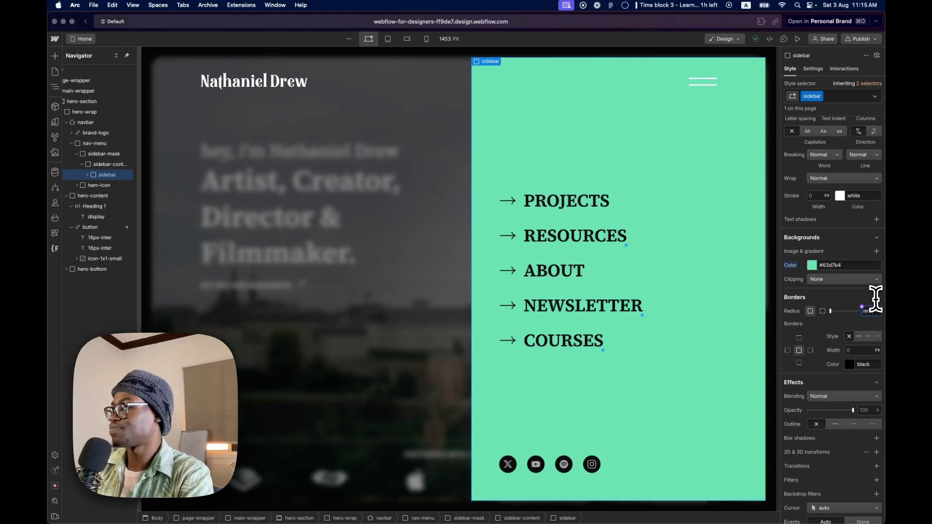
pyautogui.click(797, 39)
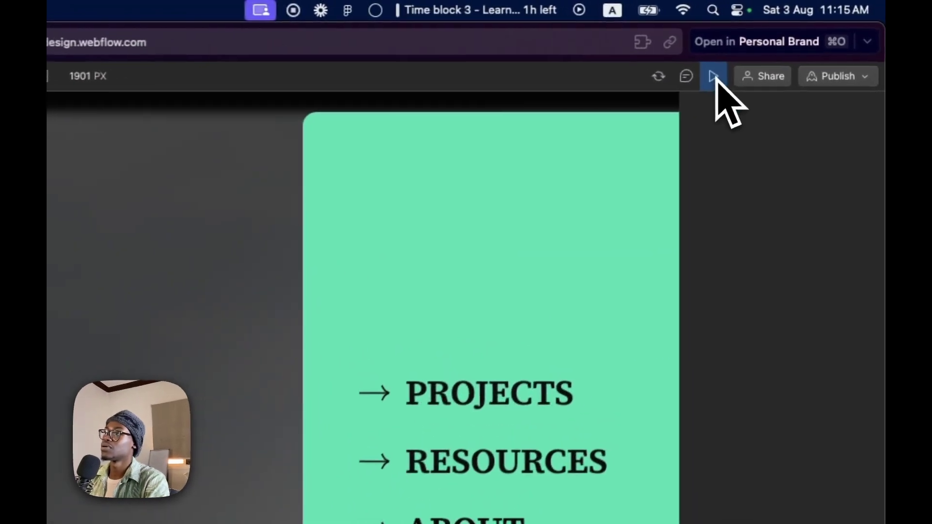
pyautogui.click(797, 39)
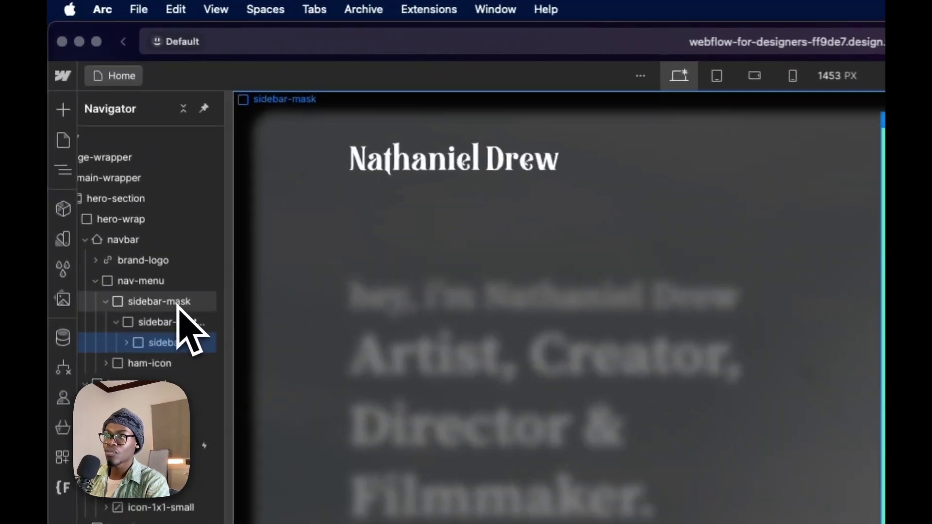
# Try hiding the sidebar-mask element with display None and restore its display to Block.
pyautogui.click(177, 303)
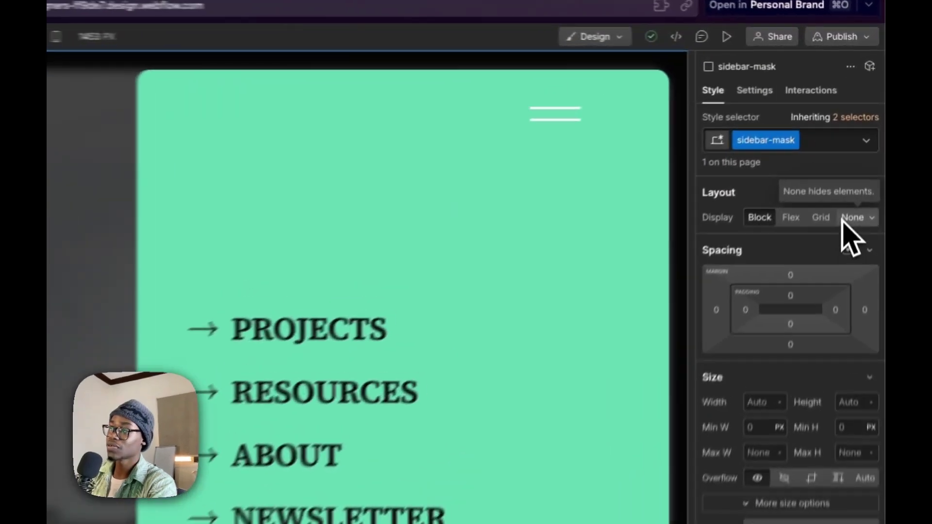
pyautogui.click(862, 140)
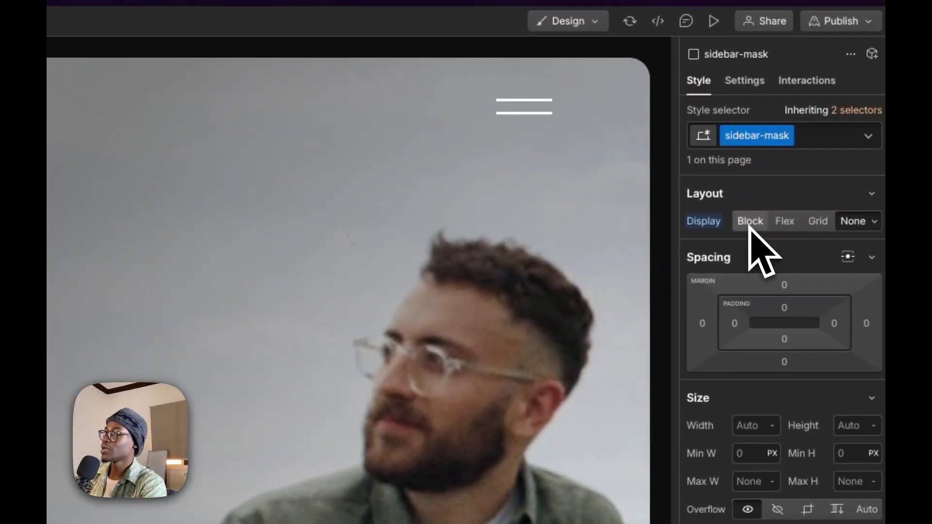
pyautogui.click(746, 225)
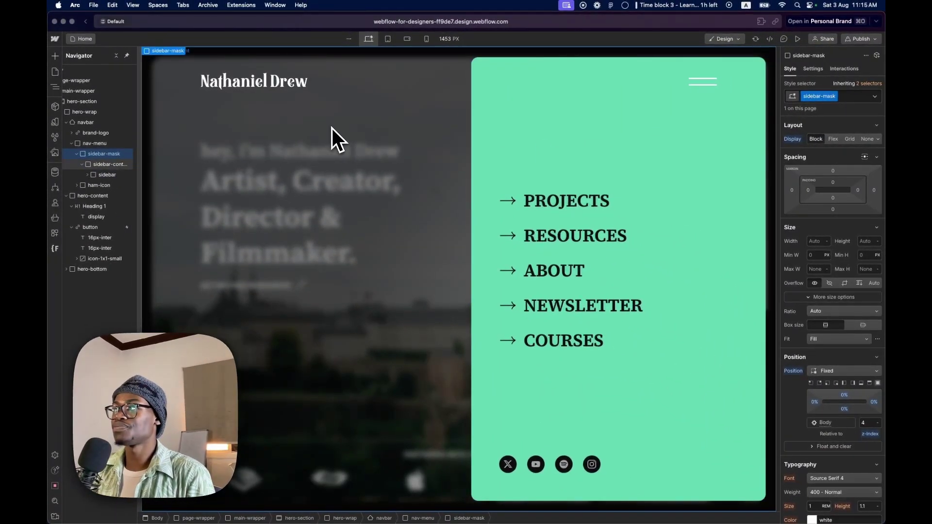
# Hide the sidebar-mask element by setting its display to None.
pyautogui.click(693, 100)
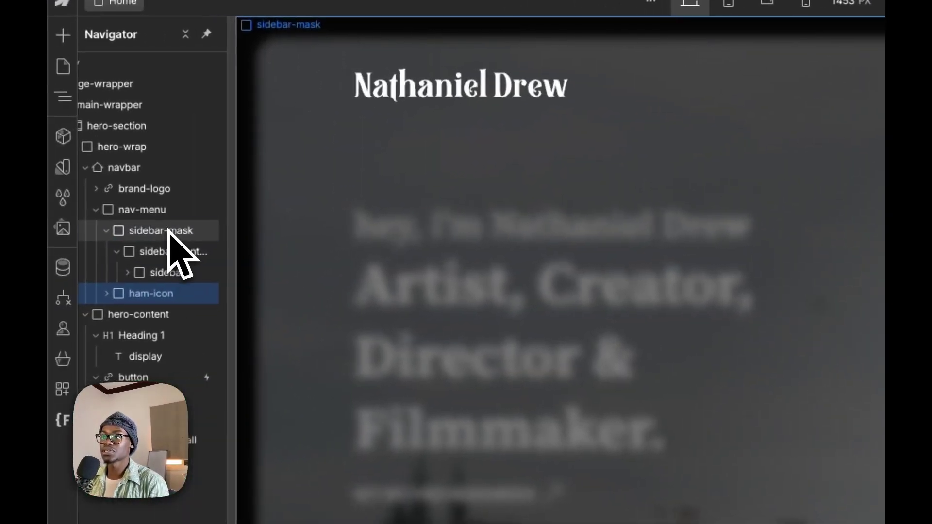
pyautogui.click(167, 235)
pyautogui.click(847, 279)
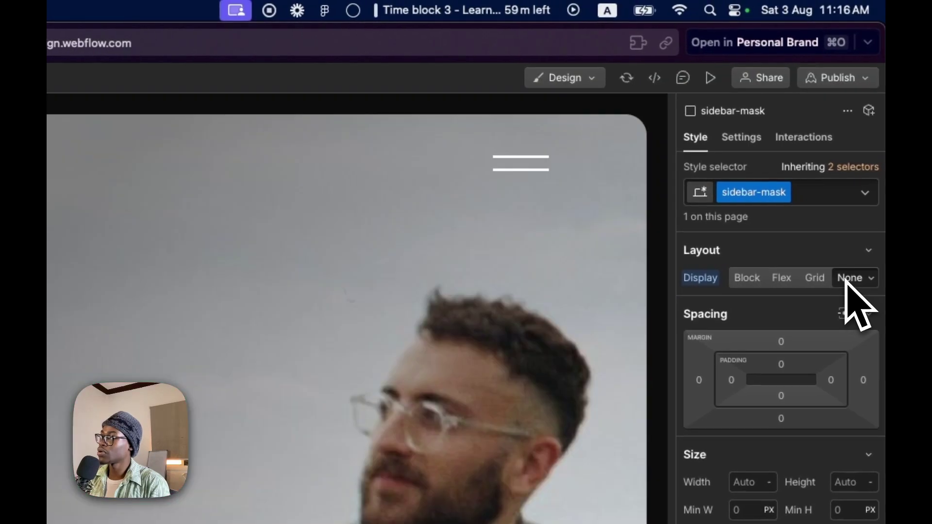
# Add a mouse click (tap) trigger to ham-icon with Start an animation as the first-click action.
pyautogui.click(506, 168)
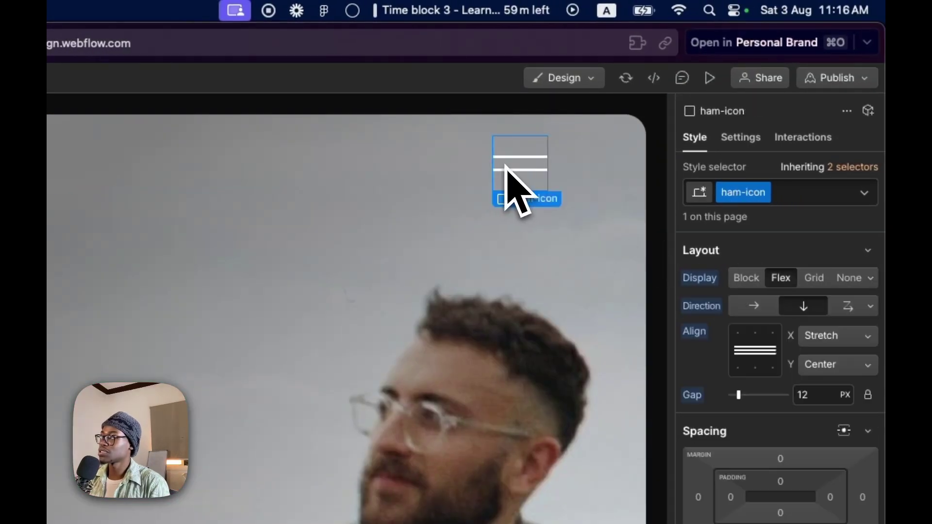
pyautogui.click(735, 138)
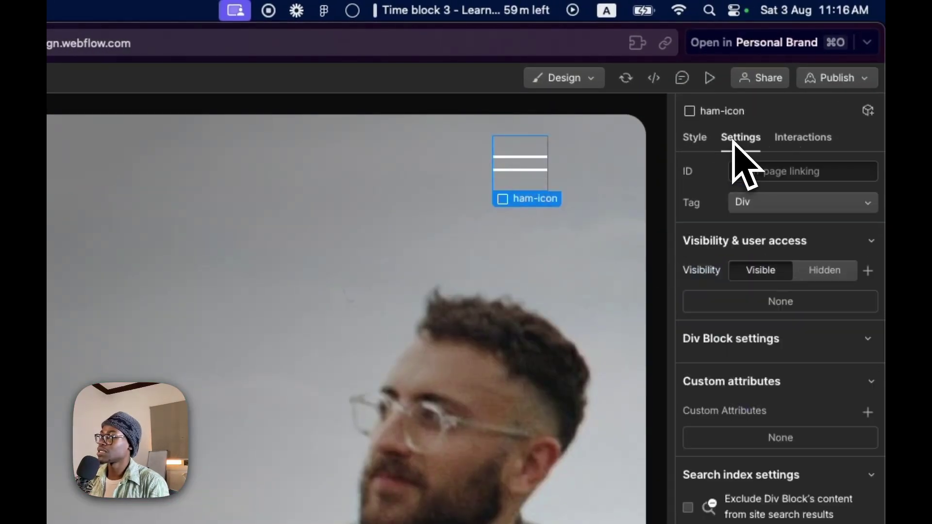
pyautogui.click(810, 140)
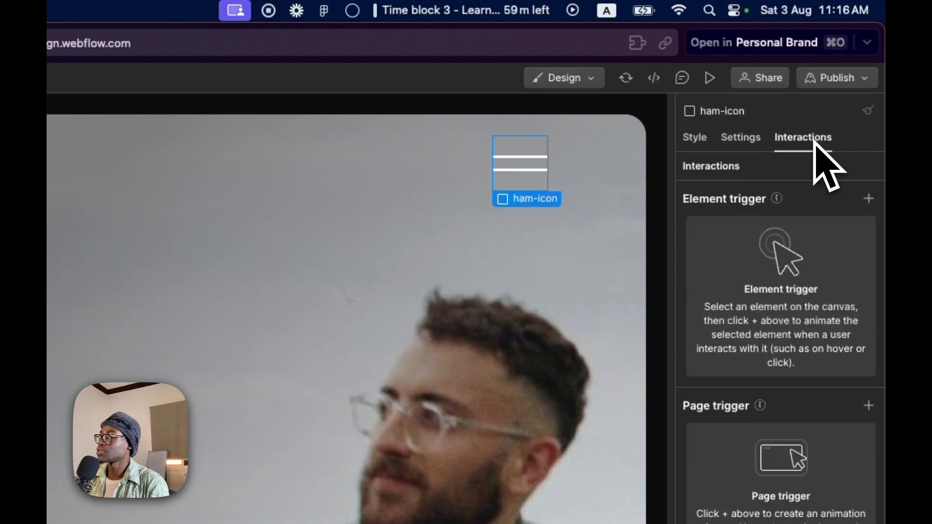
pyautogui.click(869, 199)
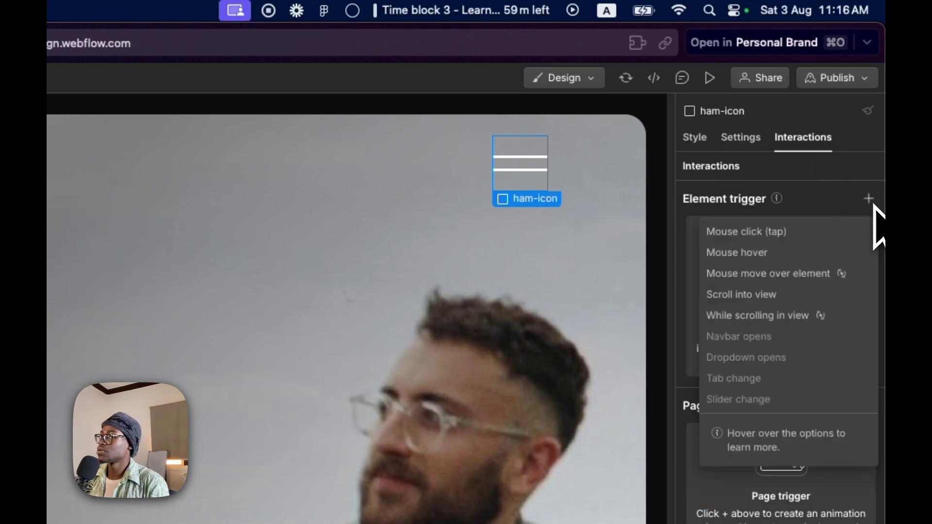
pyautogui.click(794, 229)
pyautogui.click(861, 289)
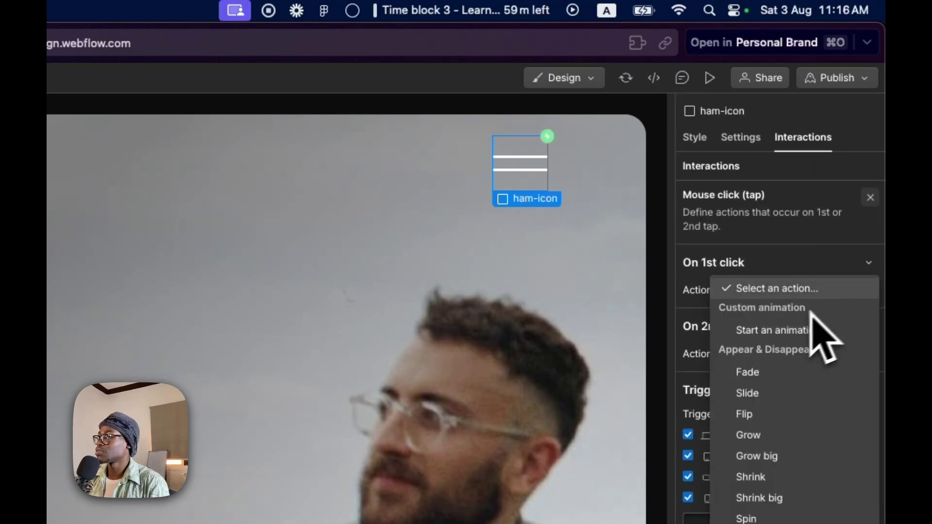
pyautogui.click(805, 330)
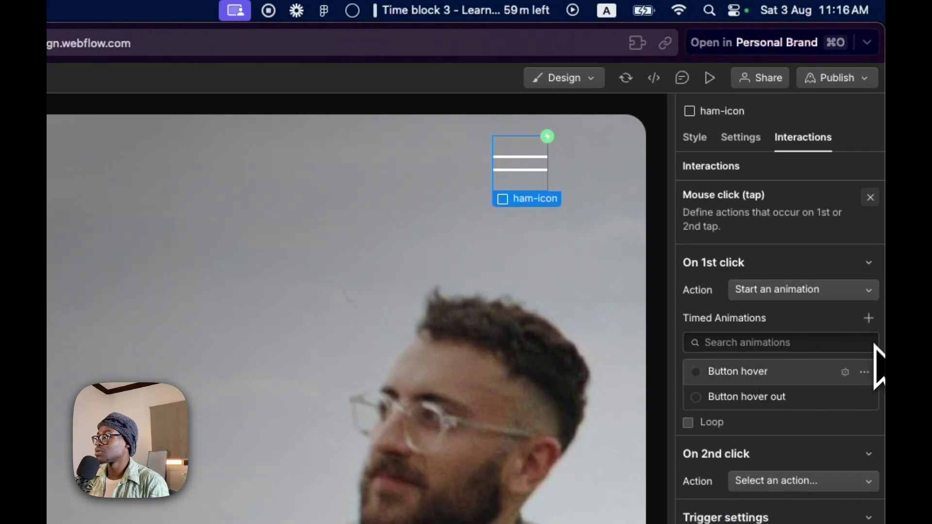
# Create a new timed animation for the first click and name it Sidebar Open.
pyautogui.click(868, 318)
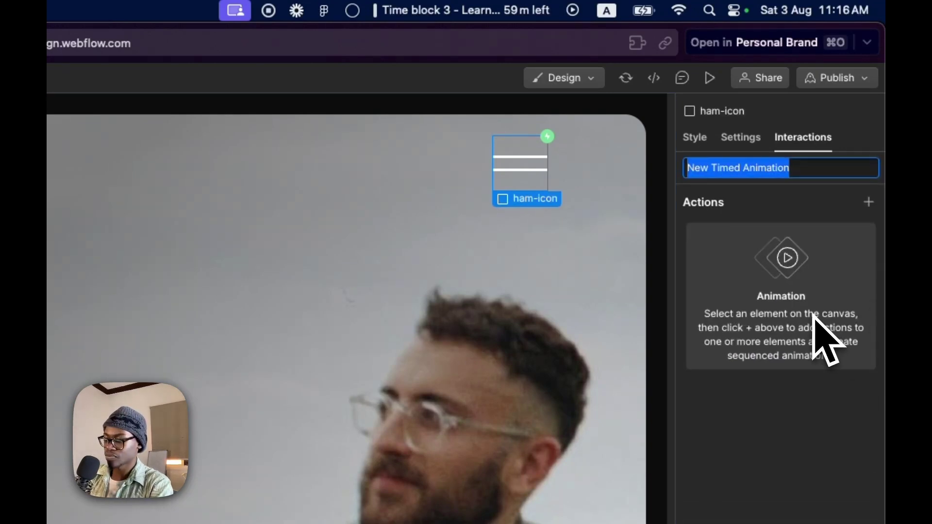
pyautogui.write('Side')
pyautogui.write('bar OO')
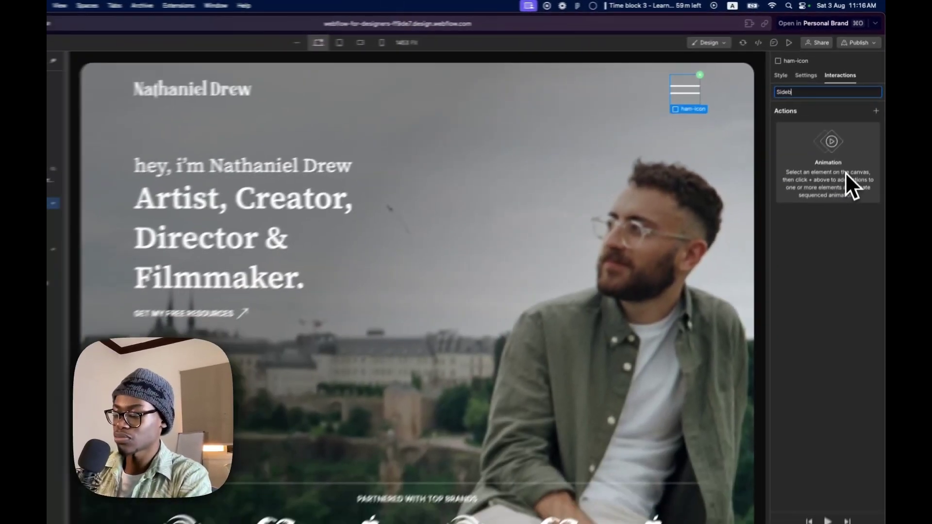
pyautogui.write('pen')
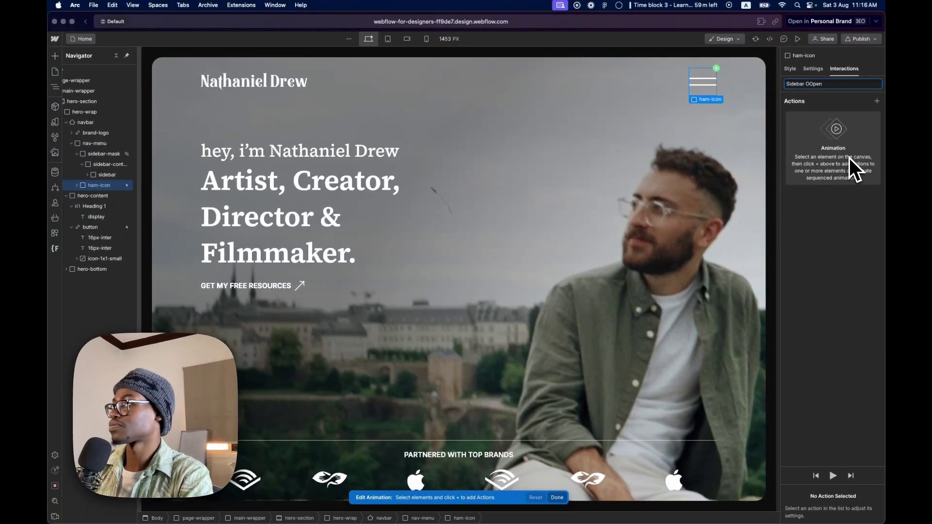
pyautogui.press('Left')
pyautogui.press('Left')
pyautogui.press('Left')
pyautogui.press('Left')
pyautogui.press('BackSpace')
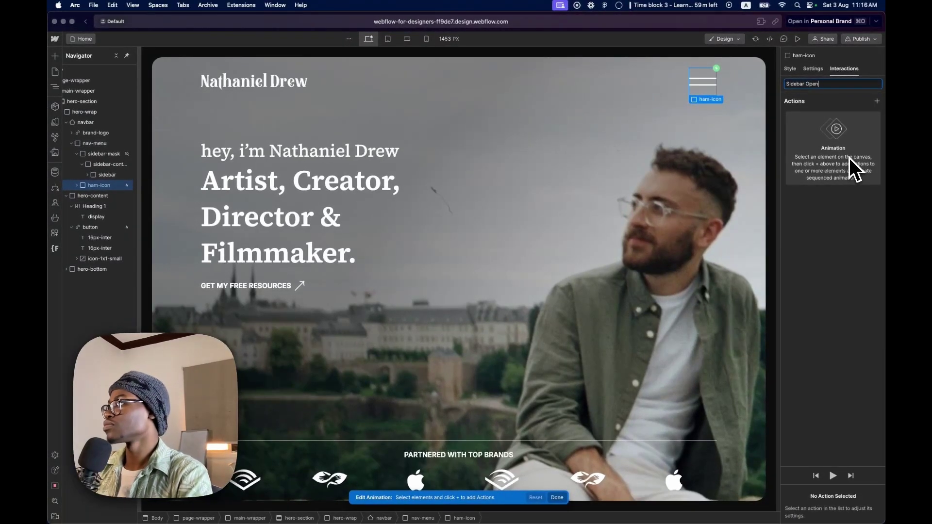
pyautogui.press('Return')
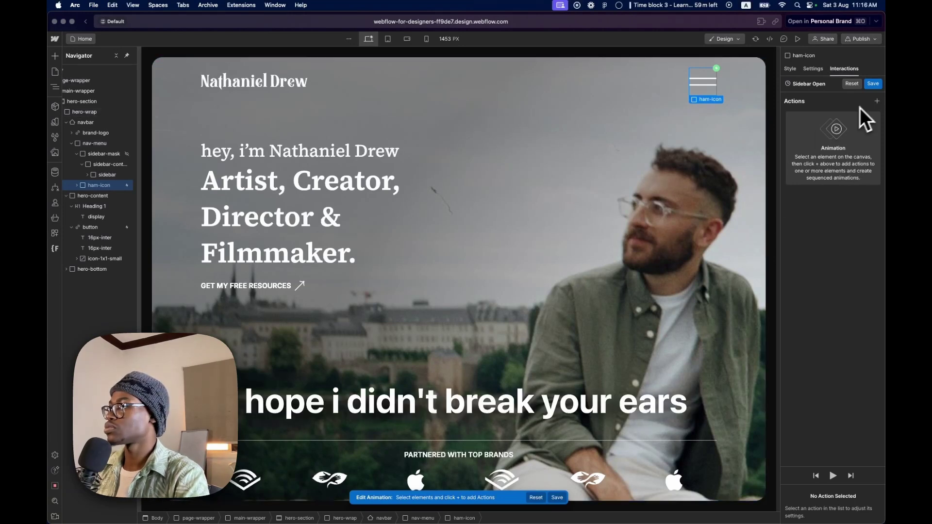
# Add a Hide/Show action for sidebar-mask to the Sidebar Open animation, set as initial state with display None.
pyautogui.click(80, 156)
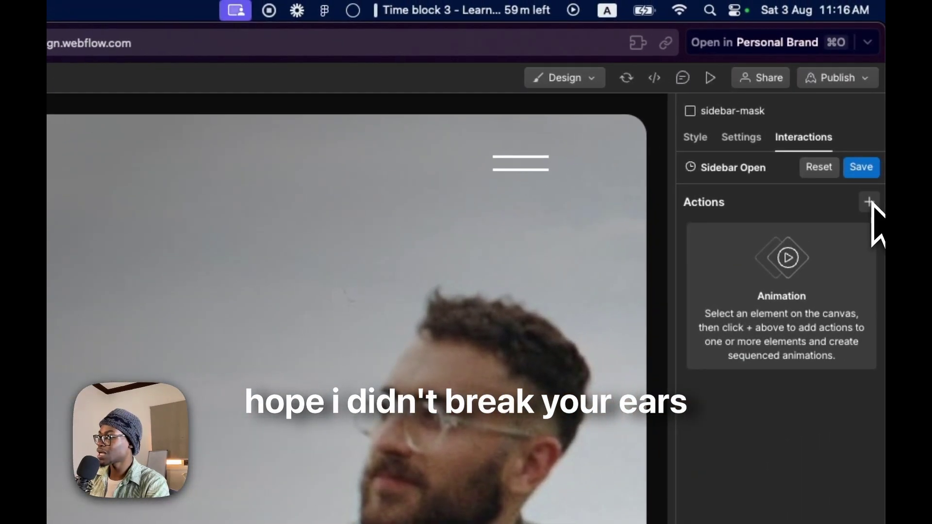
pyautogui.click(868, 202)
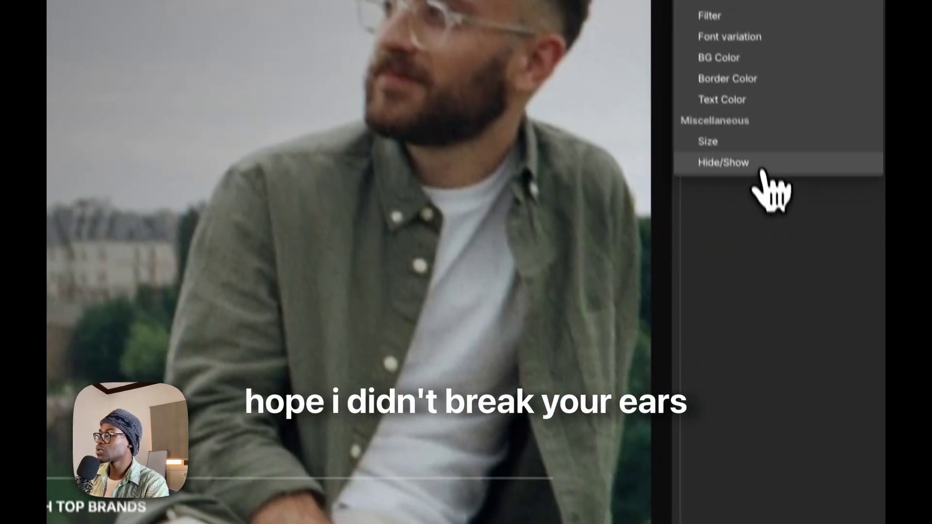
pyautogui.click(762, 366)
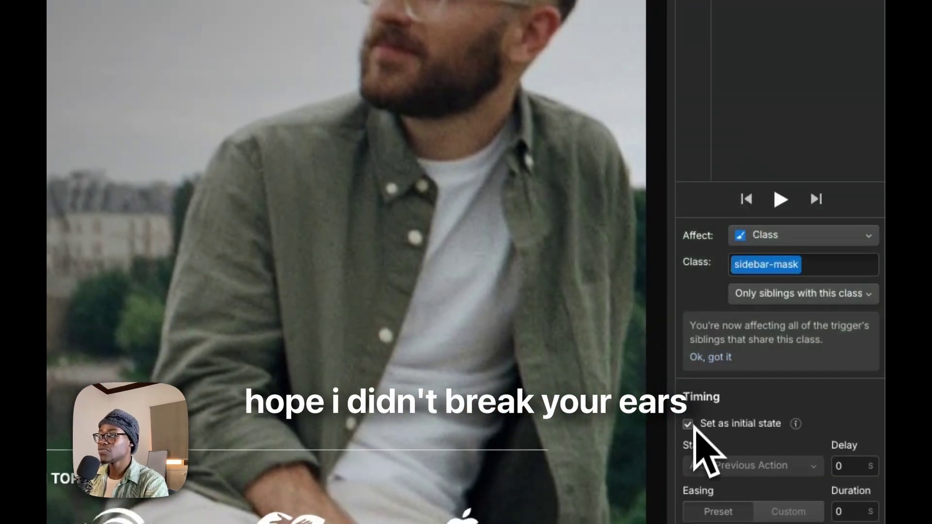
pyautogui.scroll(3, 697, 427)
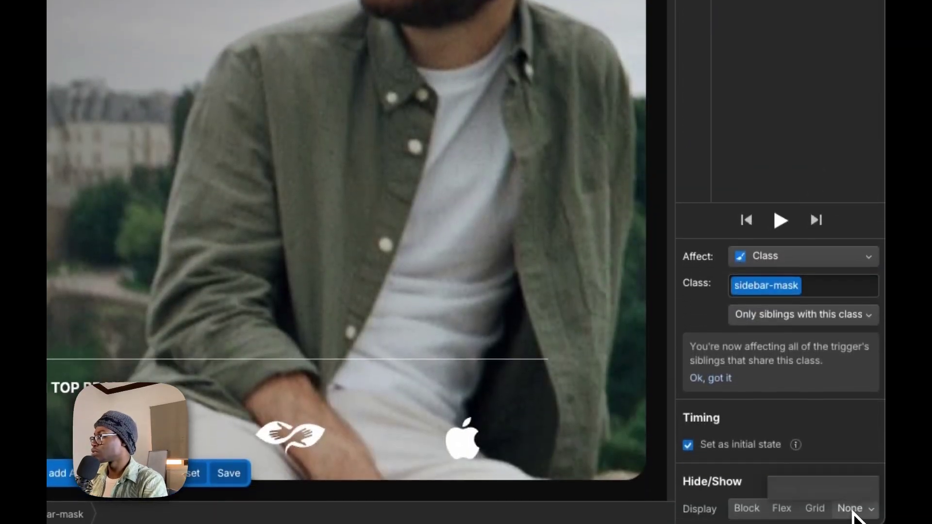
pyautogui.click(851, 514)
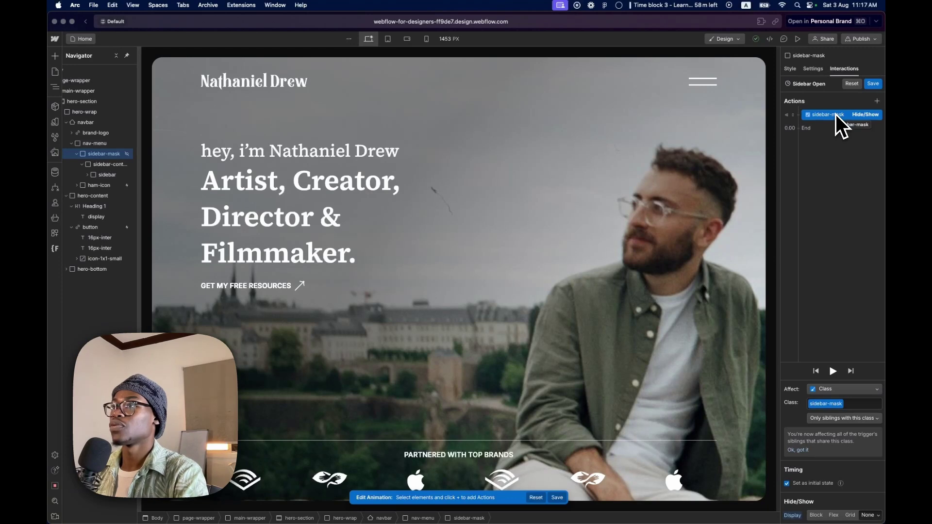
# Switch to the published reference site and open and close its hamburger menu to examine the sidebar animation.
pyautogui.hotkey('ctrl', 'Up')
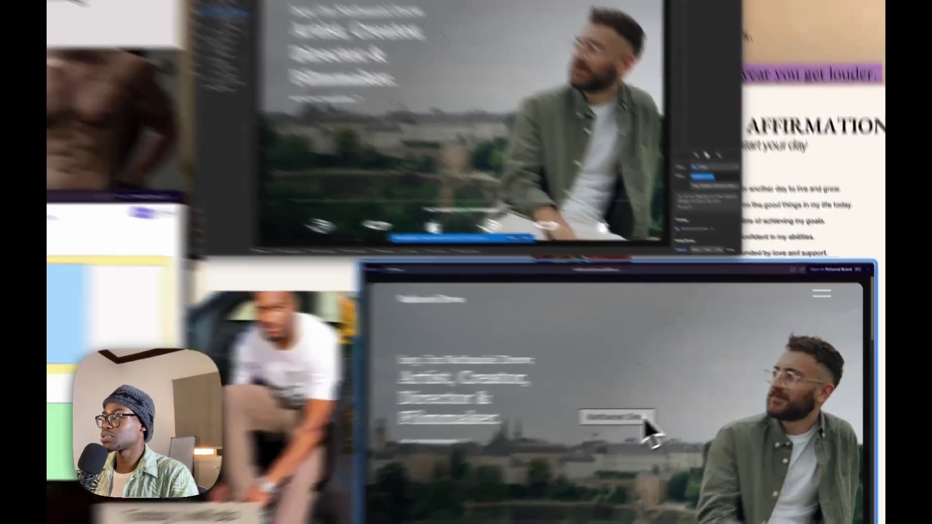
pyautogui.click(706, 413)
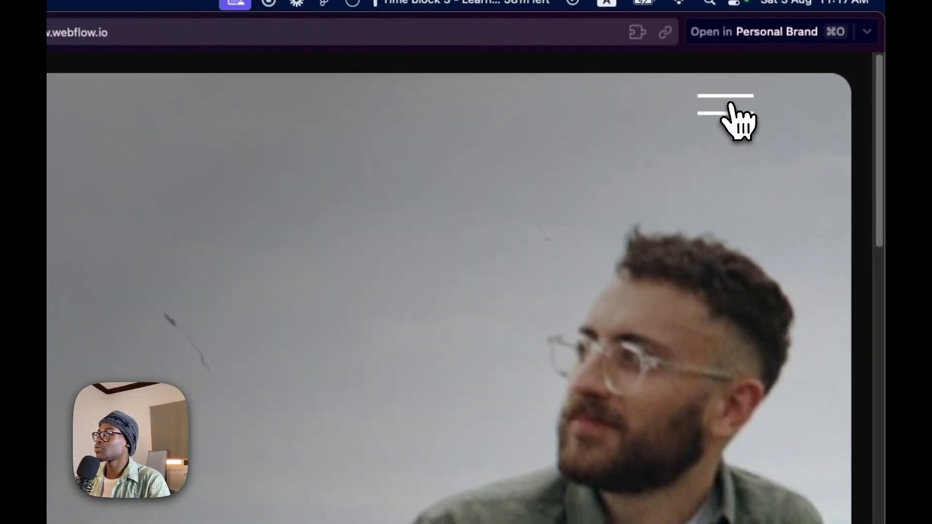
pyautogui.click(730, 104)
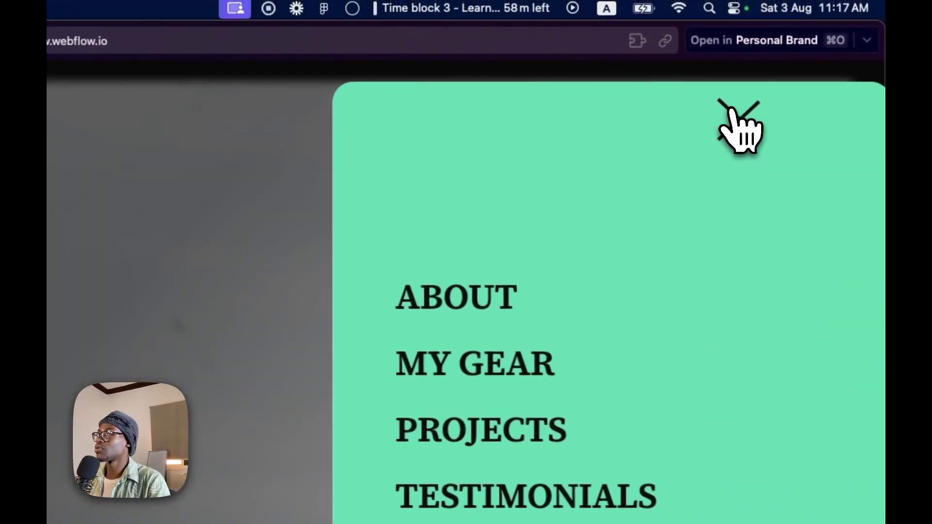
pyautogui.click(731, 104)
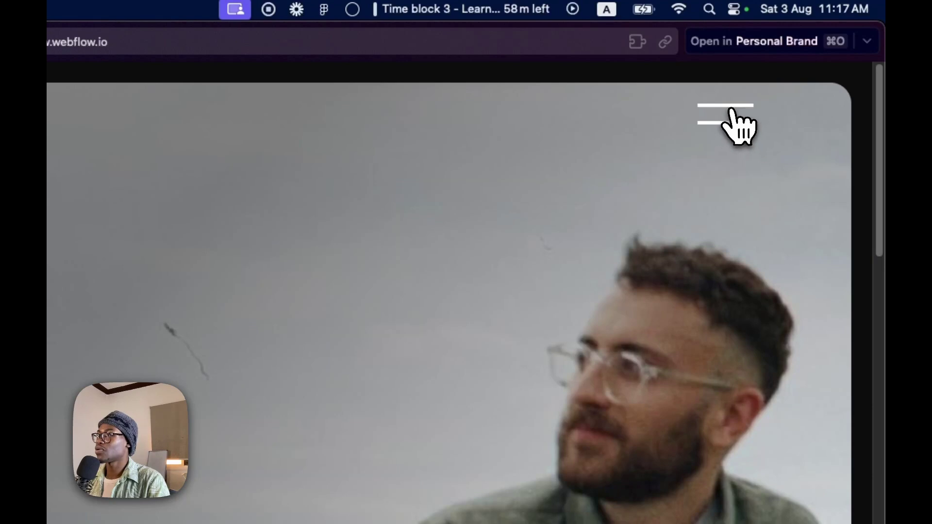
pyautogui.click(730, 110)
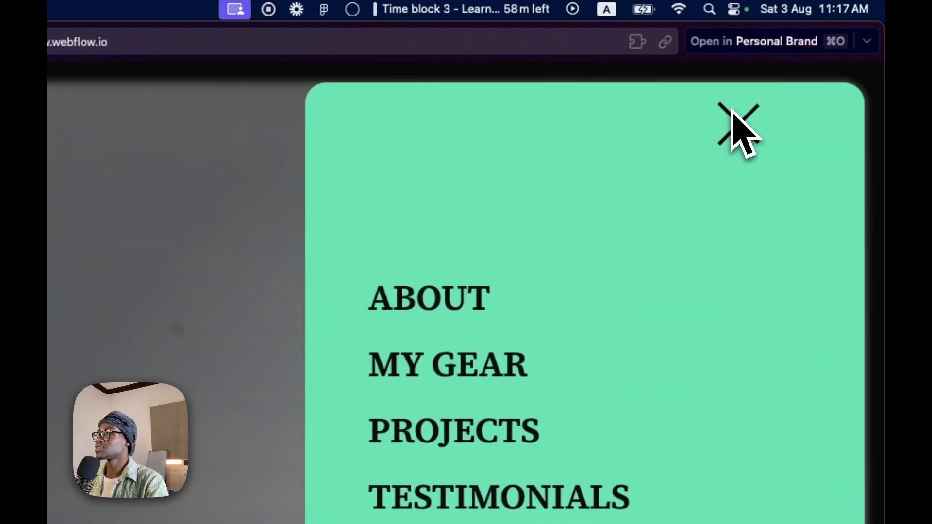
pyautogui.click(731, 111)
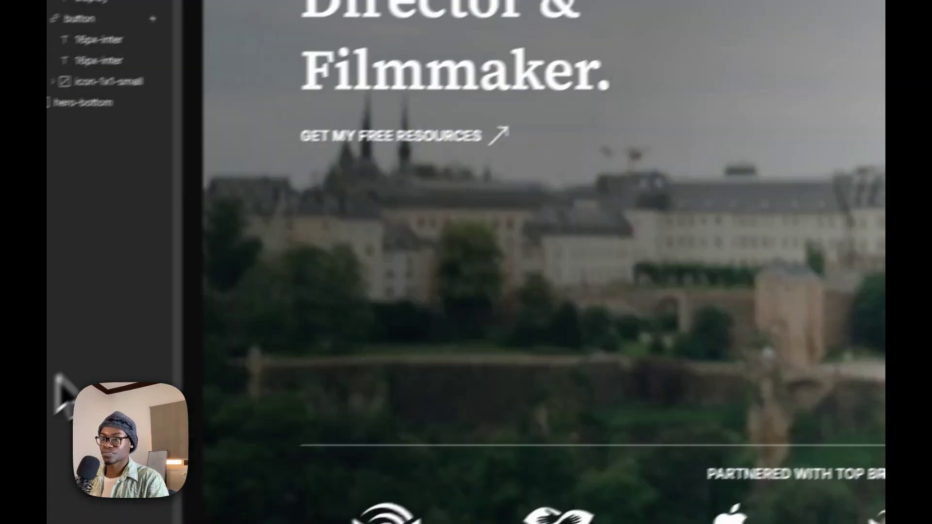
# Add a Move action for sidebar-content to the Sidebar Open initial state and enter its X offset in percent.
pyautogui.click(163, 121)
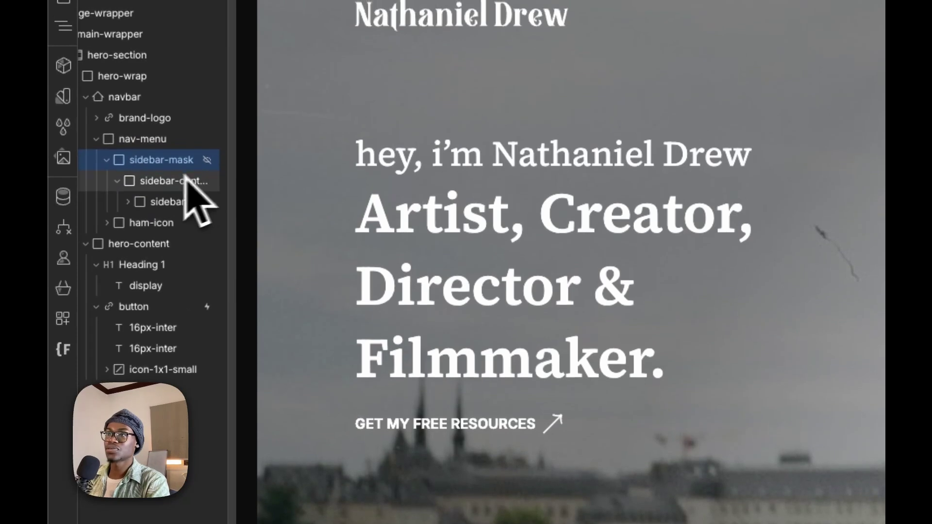
pyautogui.click(163, 182)
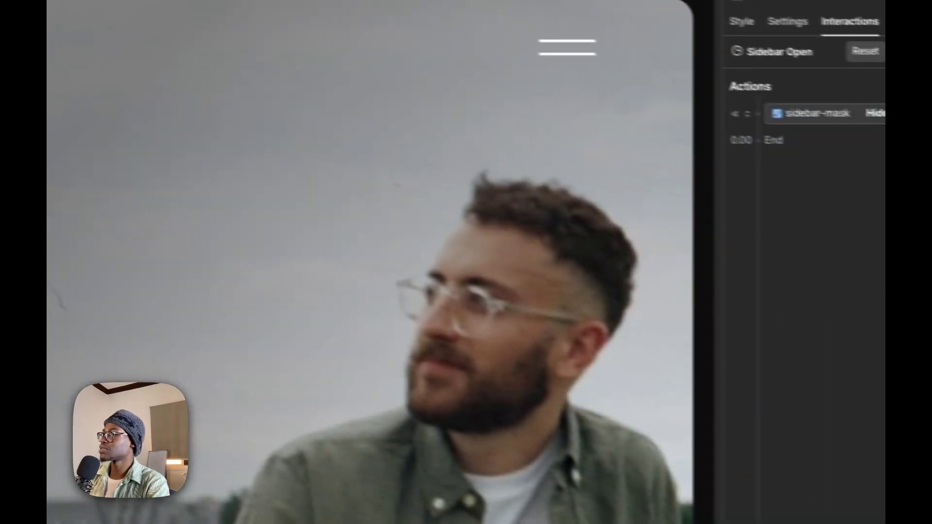
pyautogui.click(912, 85)
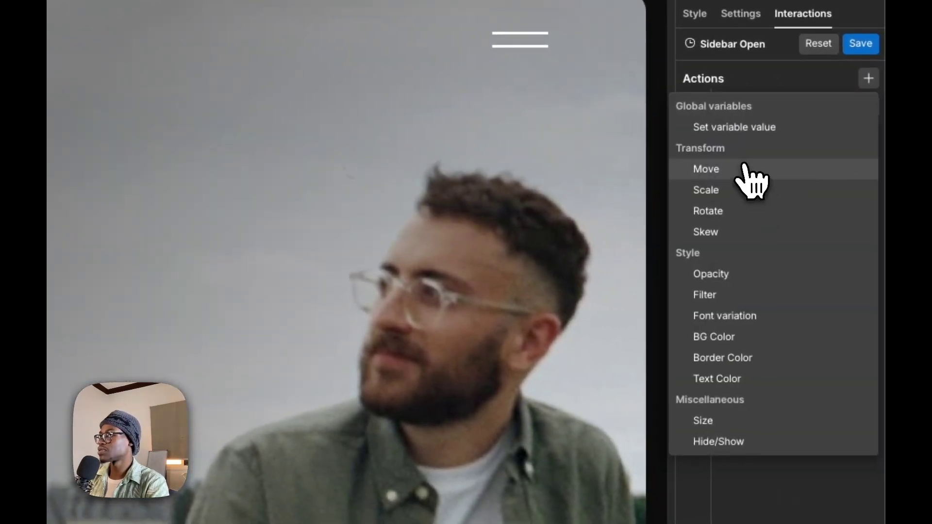
pyautogui.click(741, 172)
pyautogui.moveTo(801, 145); pyautogui.dragTo(820, 115)
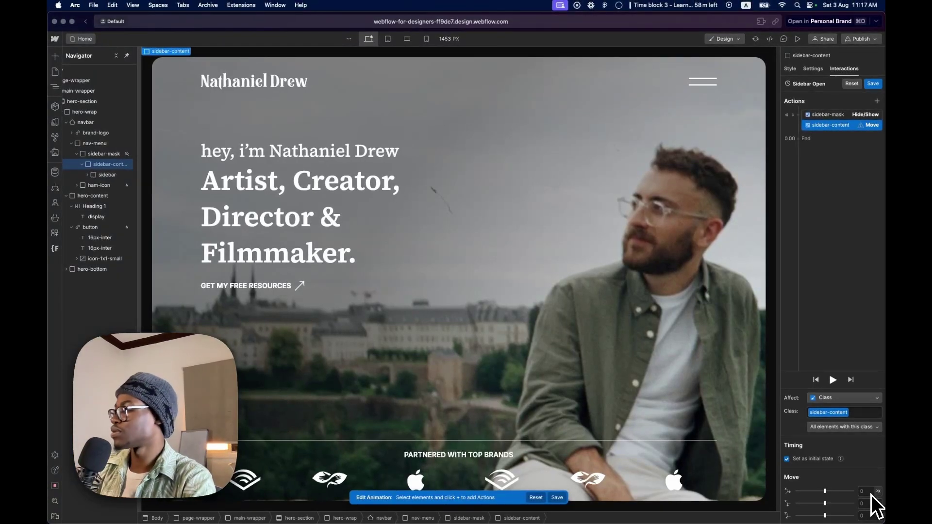
pyautogui.click(867, 504)
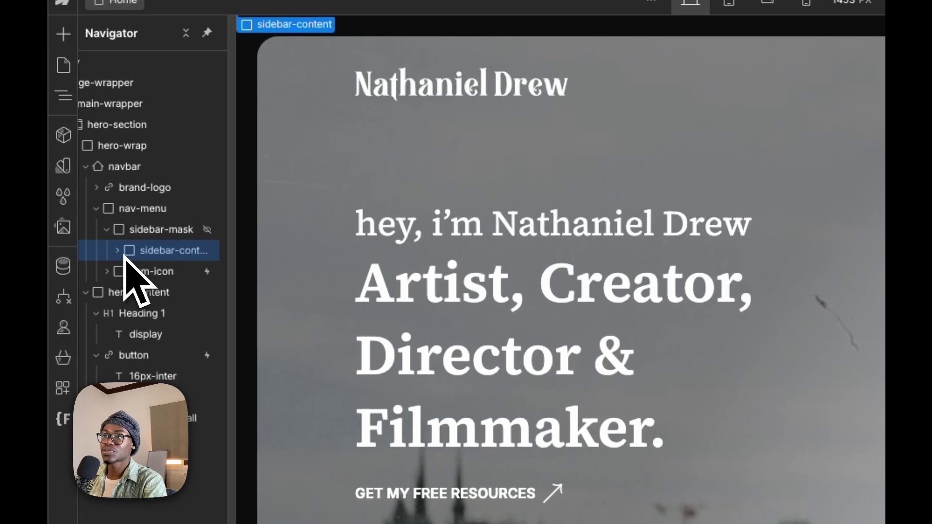
# Add a Move action for the nested sidebar element to the initial state, with its X offset set to 100%.
pyautogui.click(117, 250)
pyautogui.click(152, 271)
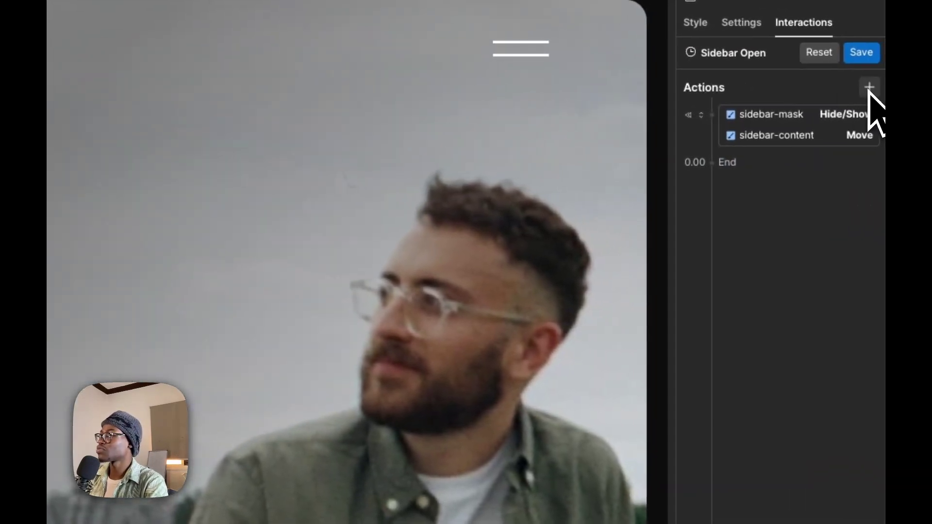
pyautogui.click(867, 88)
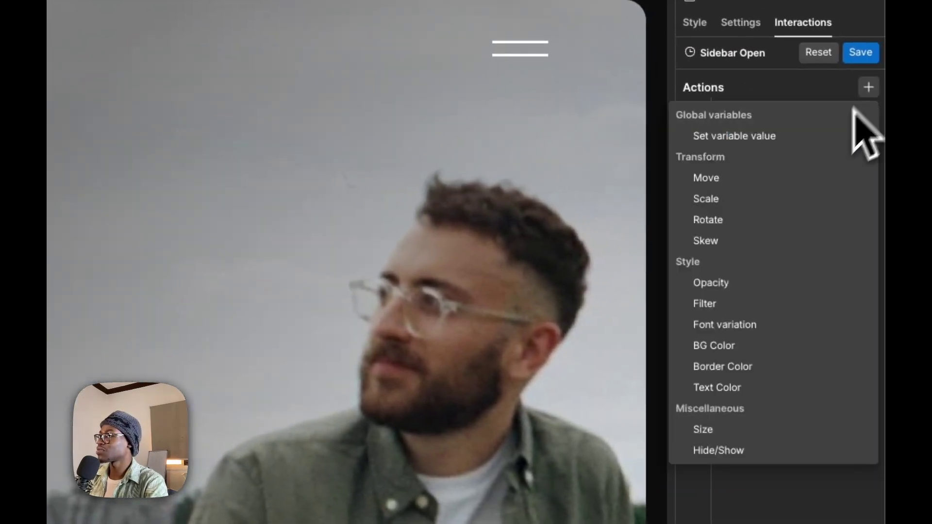
pyautogui.click(775, 184)
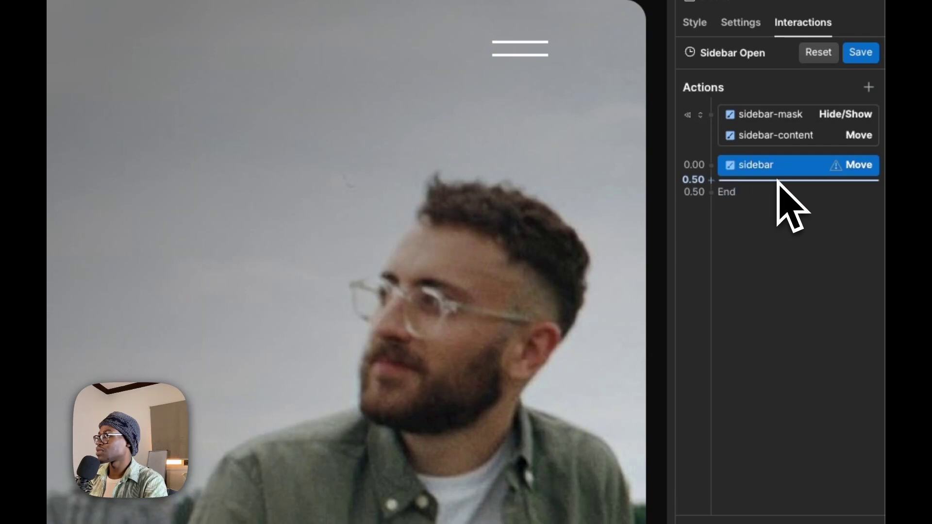
pyautogui.moveTo(776, 176); pyautogui.dragTo(782, 143)
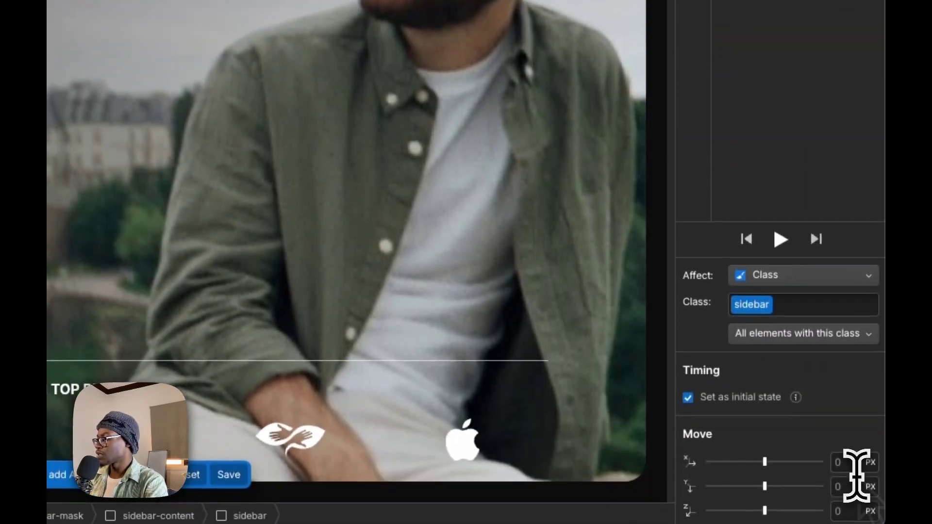
pyautogui.click(854, 460)
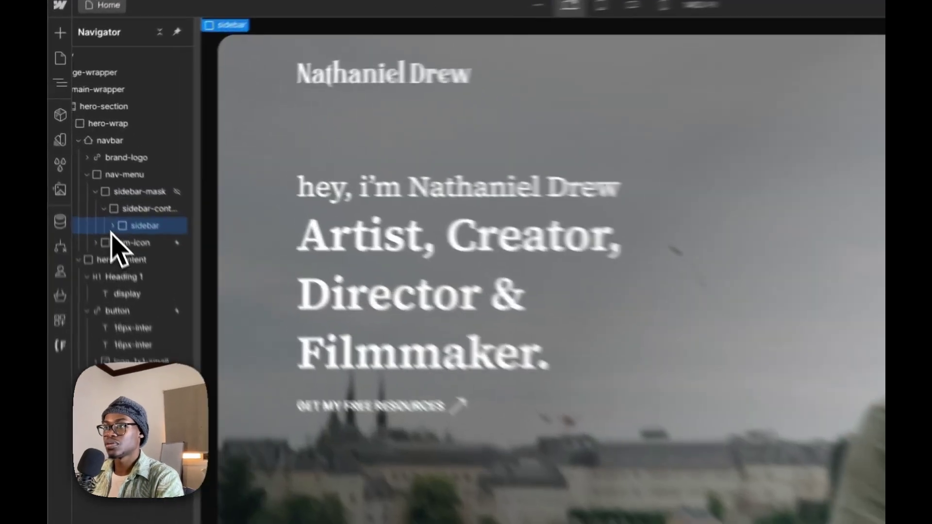
pyautogui.click(88, 176)
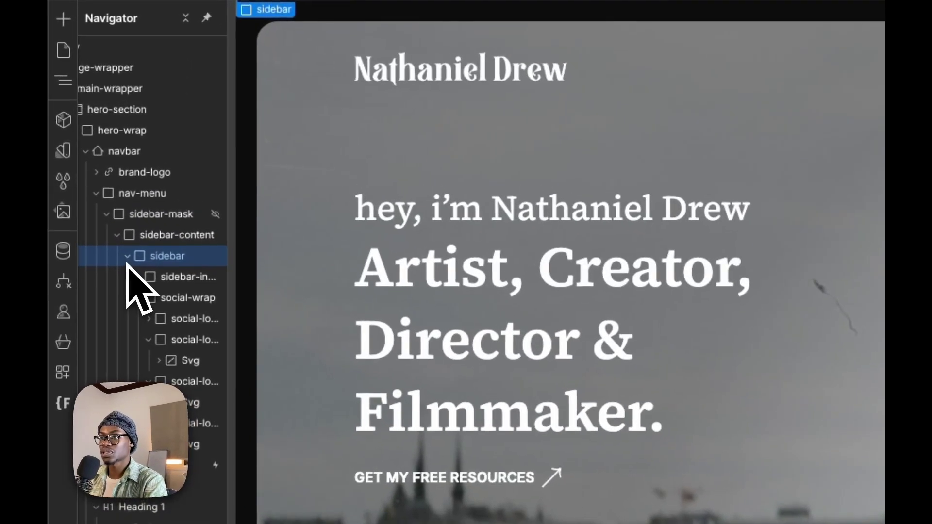
pyautogui.click(127, 256)
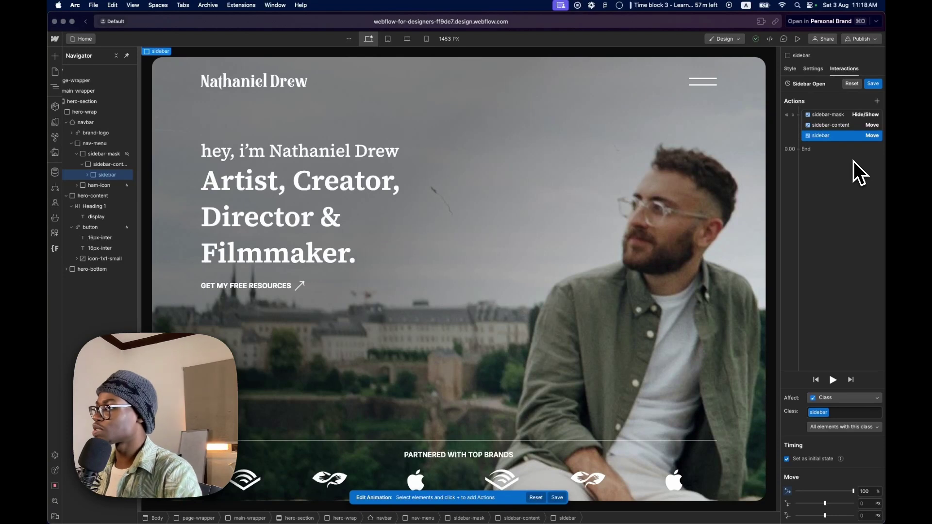
pyautogui.click(830, 125)
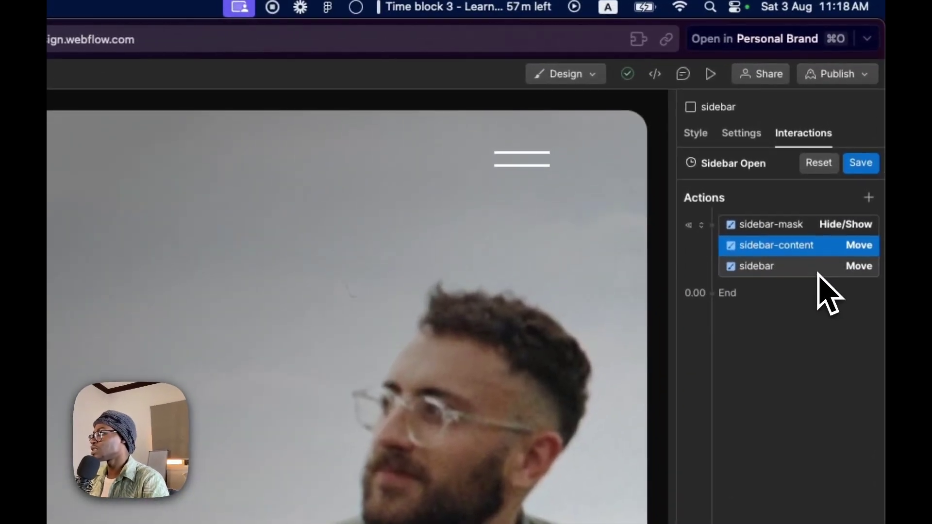
pyautogui.keyDown('shift'); pyautogui.click(817, 269); pyautogui.keyUp('shift')
pyautogui.rightClick(817, 274)
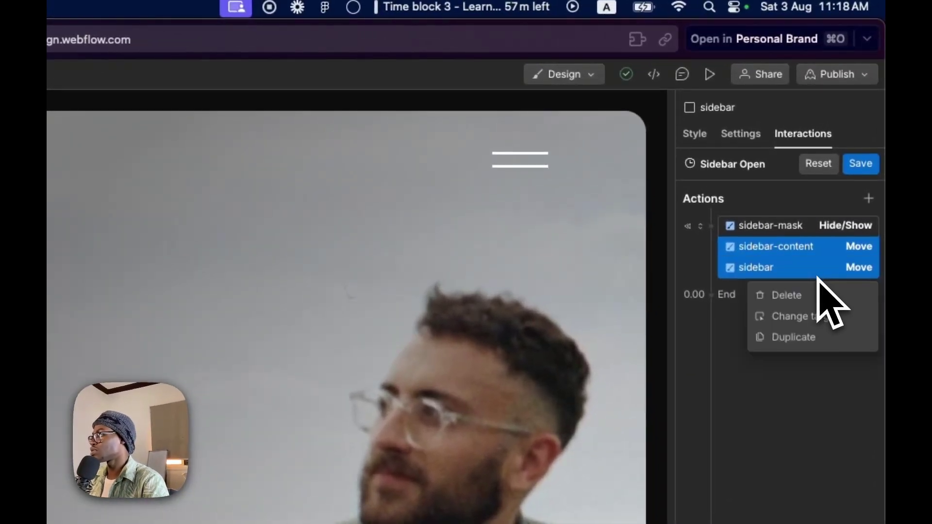
pyautogui.press('Escape')
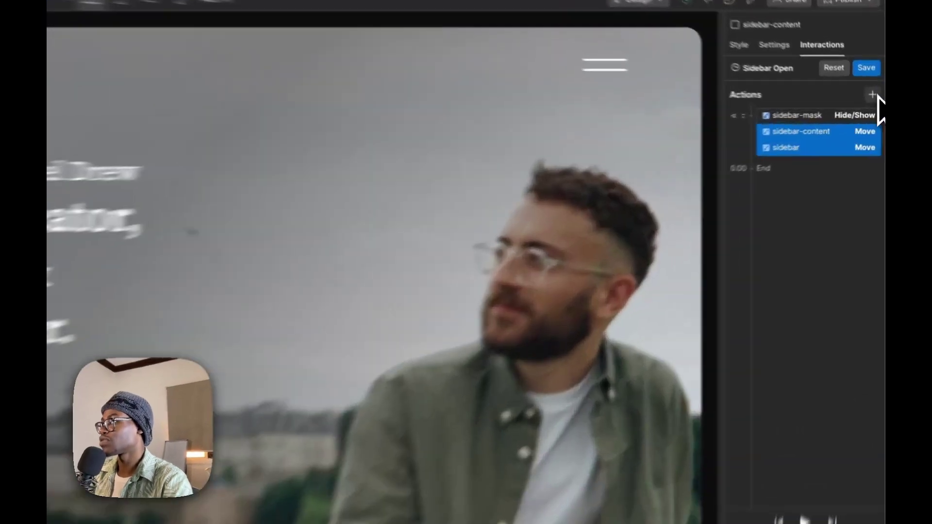
# Add an Opacity action for sidebar-content, lower its opacity, and place it in the initial-state group.
pyautogui.click(876, 101)
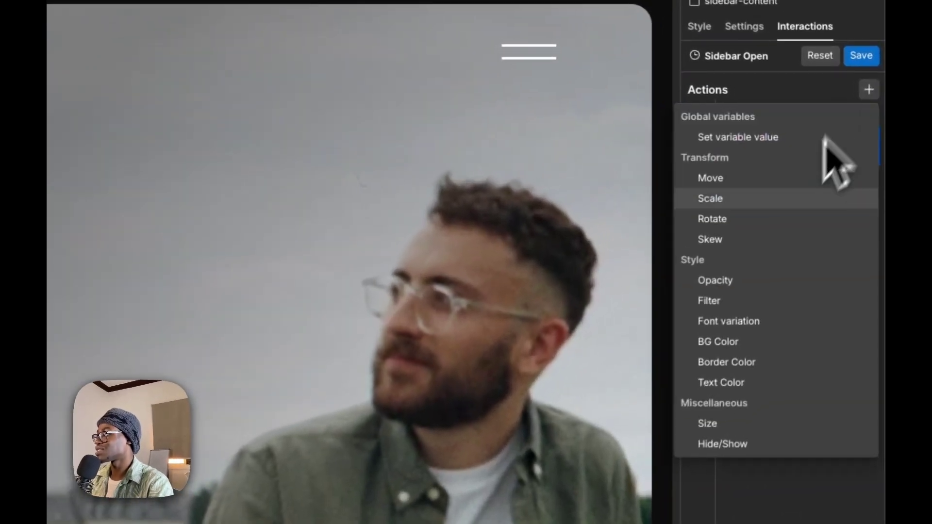
pyautogui.click(752, 293)
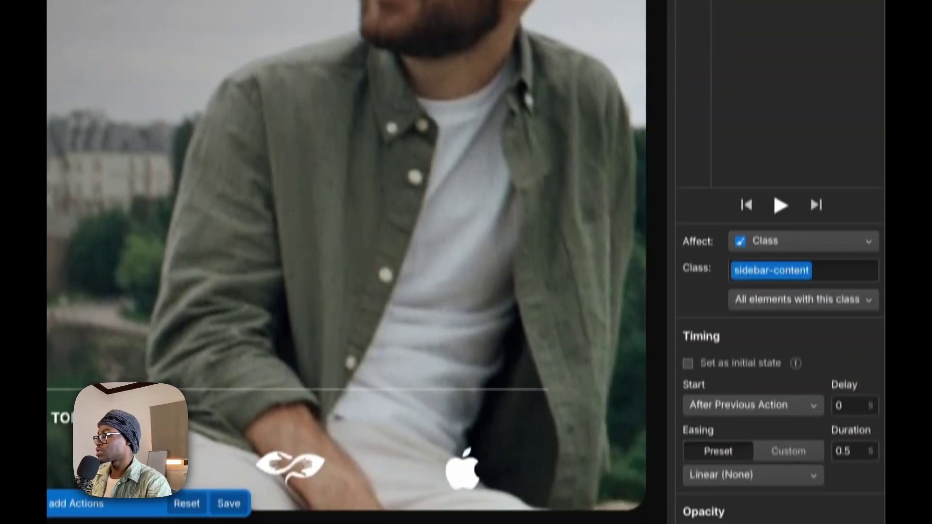
pyautogui.moveTo(785, 514)
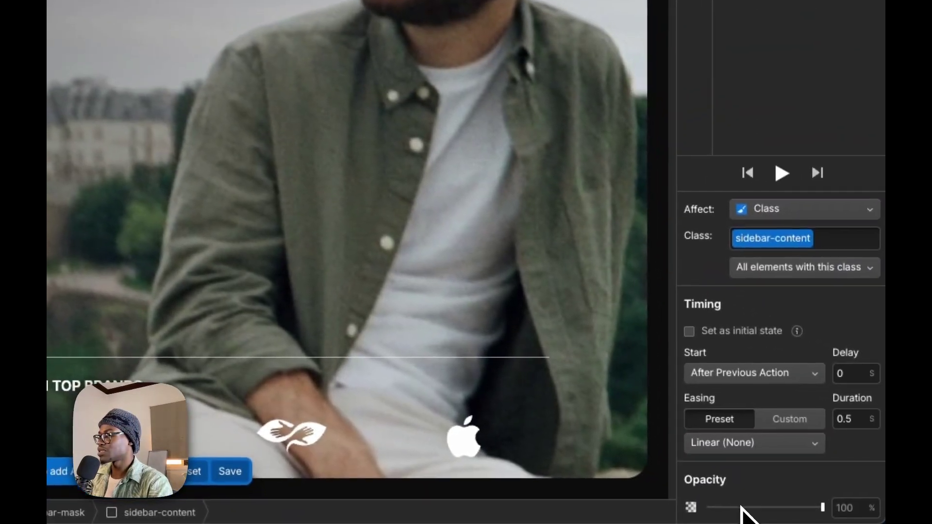
pyautogui.click(725, 507)
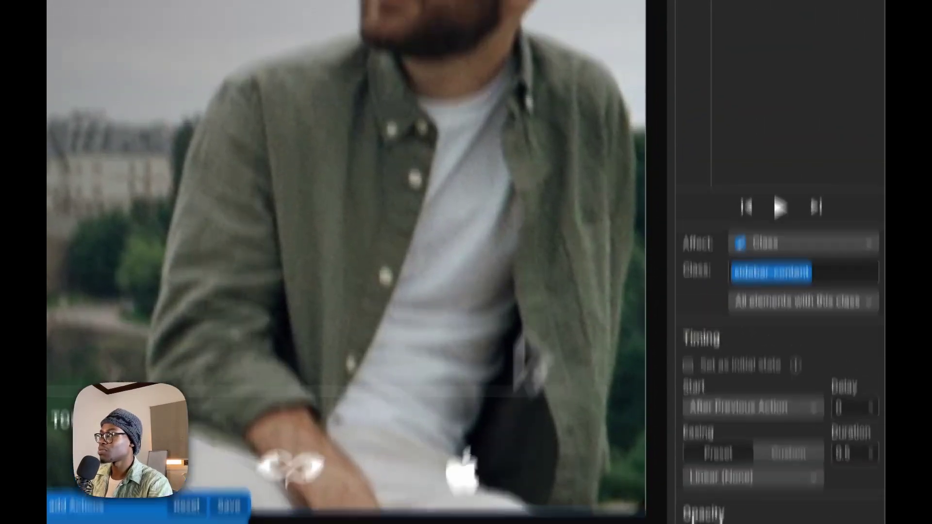
pyautogui.scroll(6, 766, 125)
pyautogui.moveTo(807, 99); pyautogui.dragTo(803, 82)
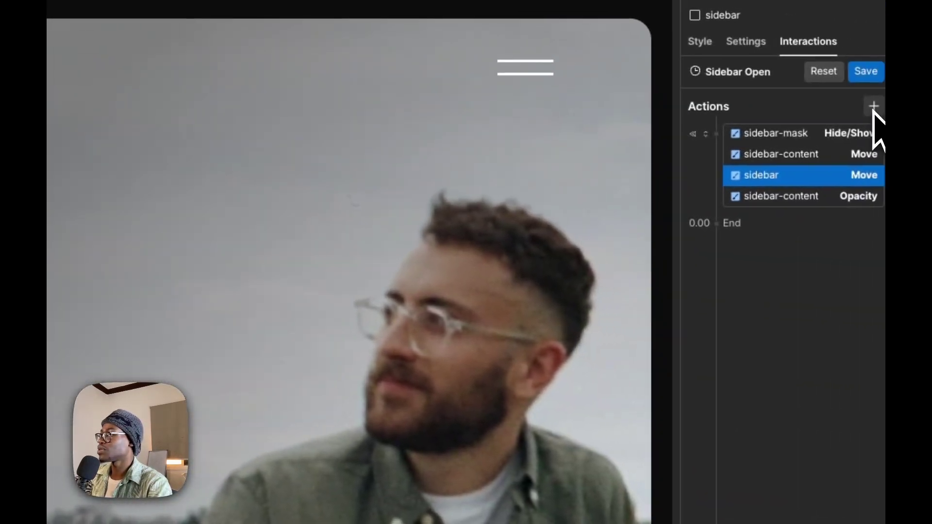
# Add an Opacity action for sidebar and place it last in the initial-state group.
pyautogui.click(873, 106)
pyautogui.click(769, 301)
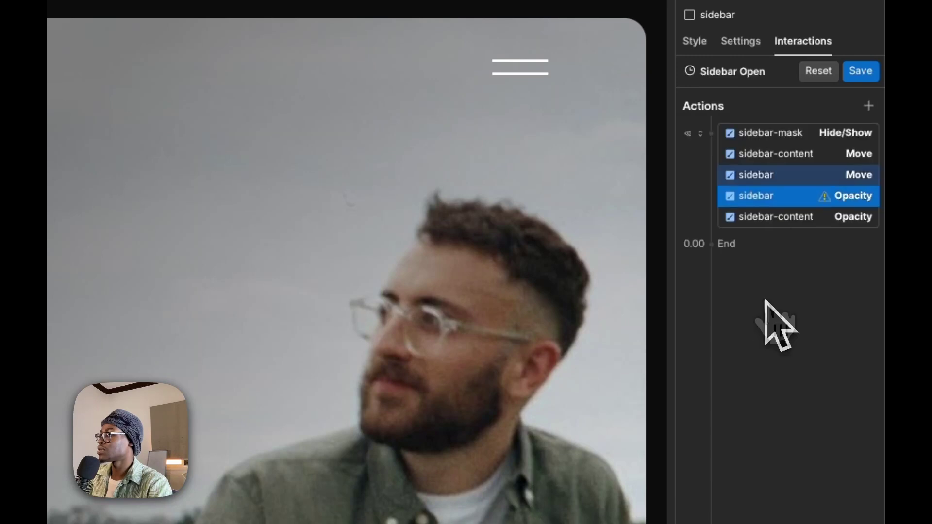
pyautogui.moveTo(799, 197); pyautogui.dragTo(798, 245)
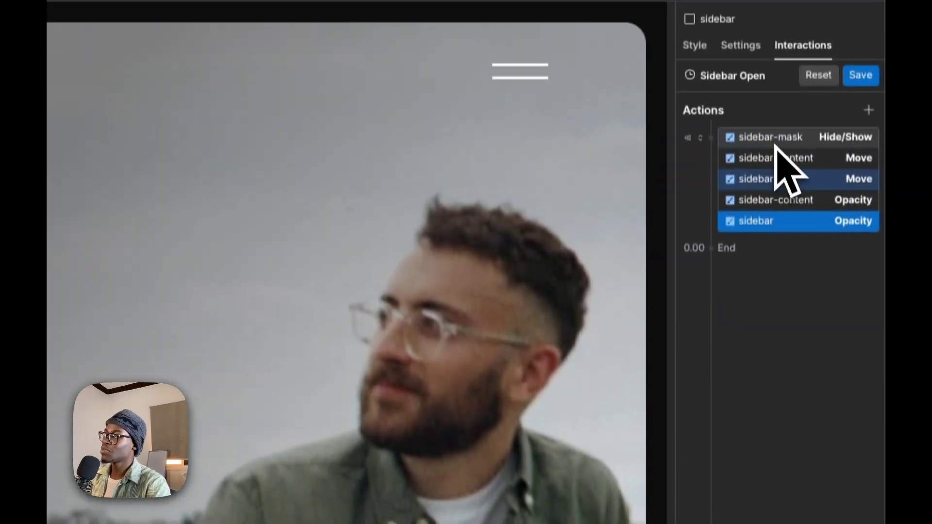
# Duplicate all five initial-state actions to form the timed group of the Sidebar Open animation.
pyautogui.keyDown('shift'); pyautogui.click(777, 153); pyautogui.keyUp('shift')
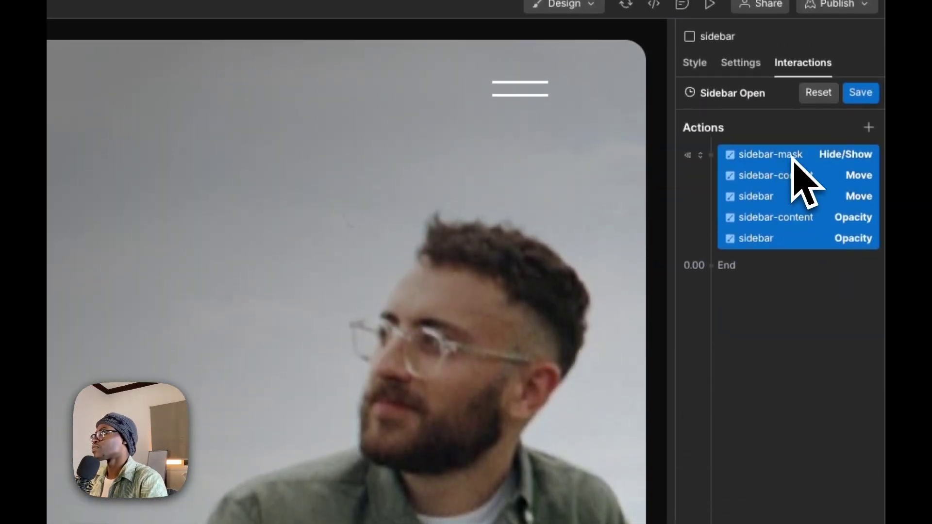
pyautogui.rightClick(792, 156)
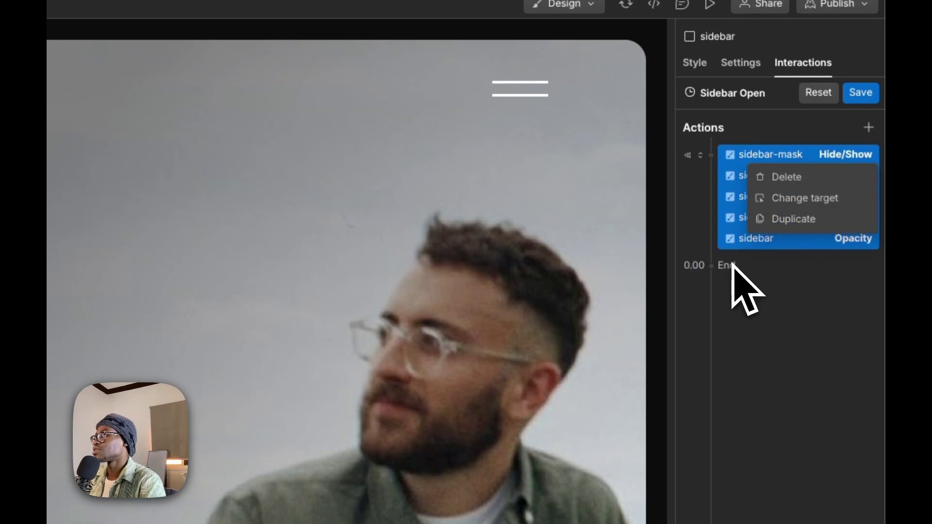
pyautogui.click(799, 221)
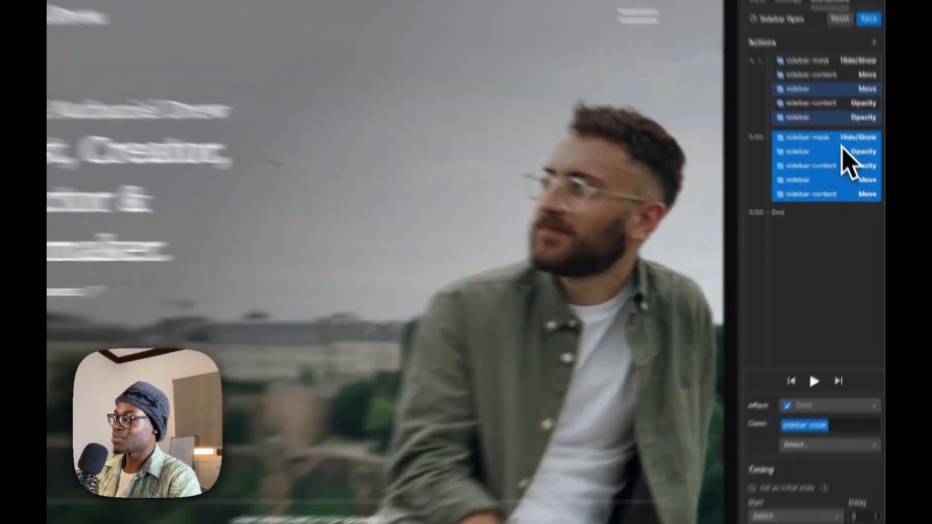
# Set the timed sidebar-mask action to display Block and raise the opacity in the timed sidebar and sidebar-content Opacity actions.
pyautogui.click(852, 175)
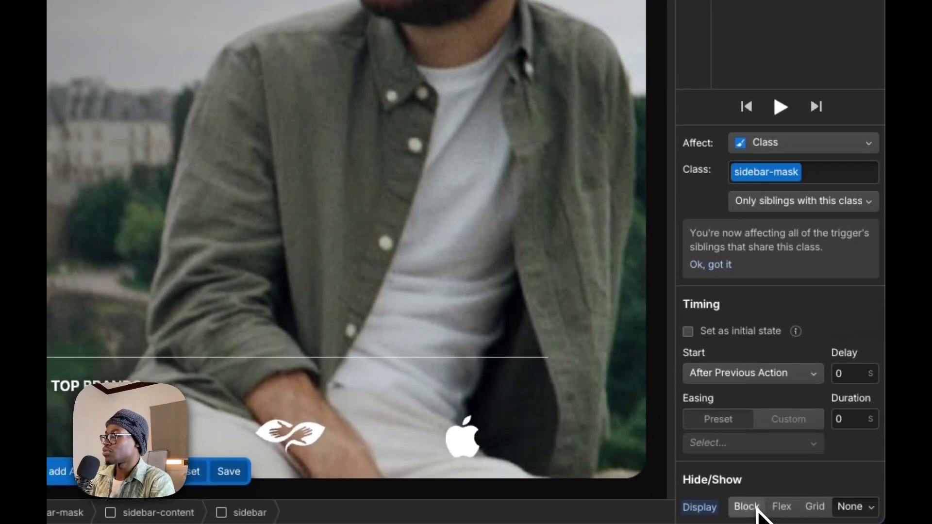
pyautogui.click(755, 507)
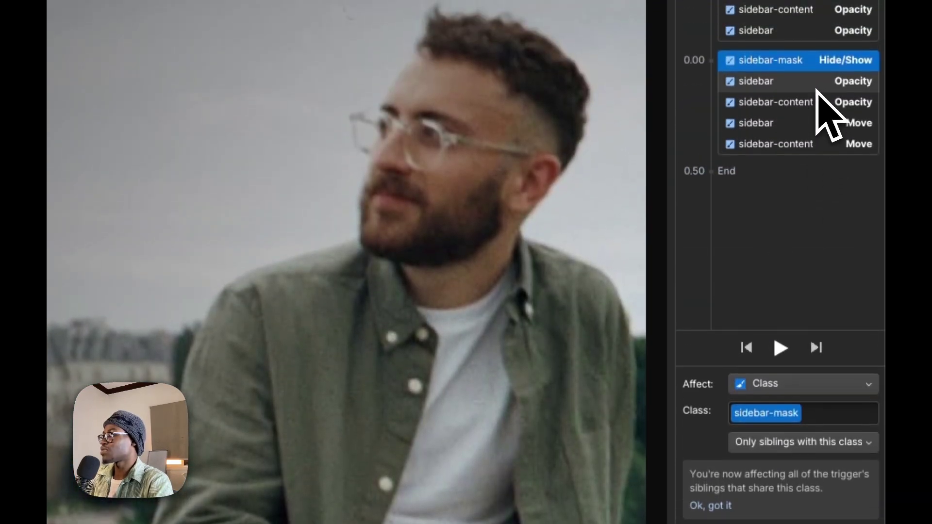
pyautogui.click(820, 83)
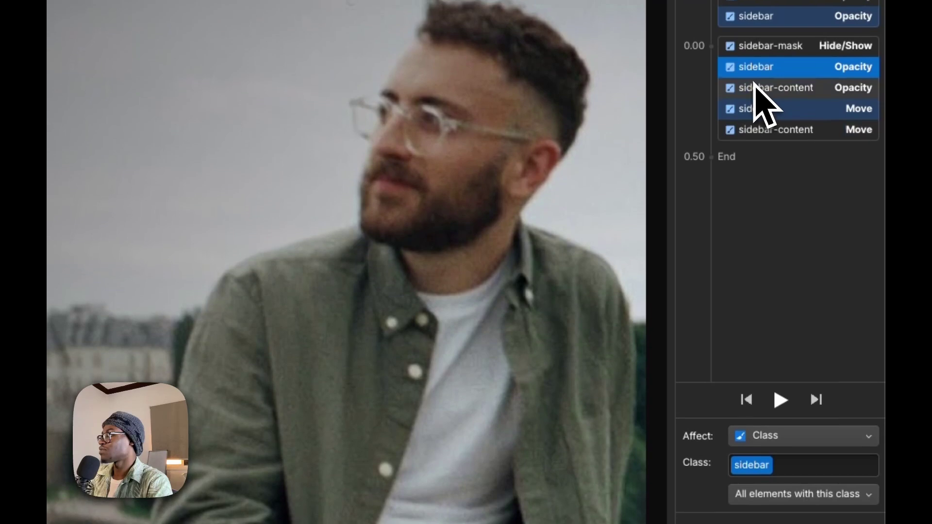
pyautogui.click(757, 92)
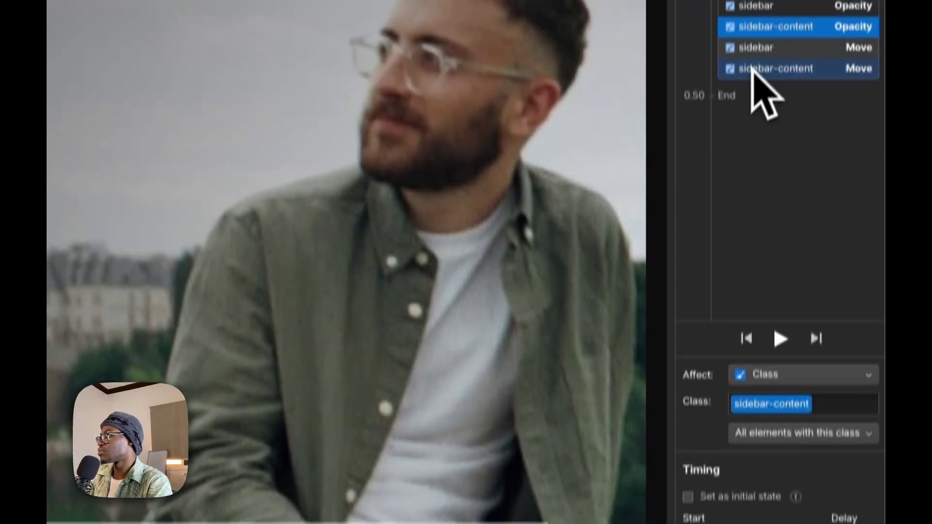
# Set the X offset of the timed sidebar and sidebar-content Move actions to 0%.
pyautogui.click(757, 49)
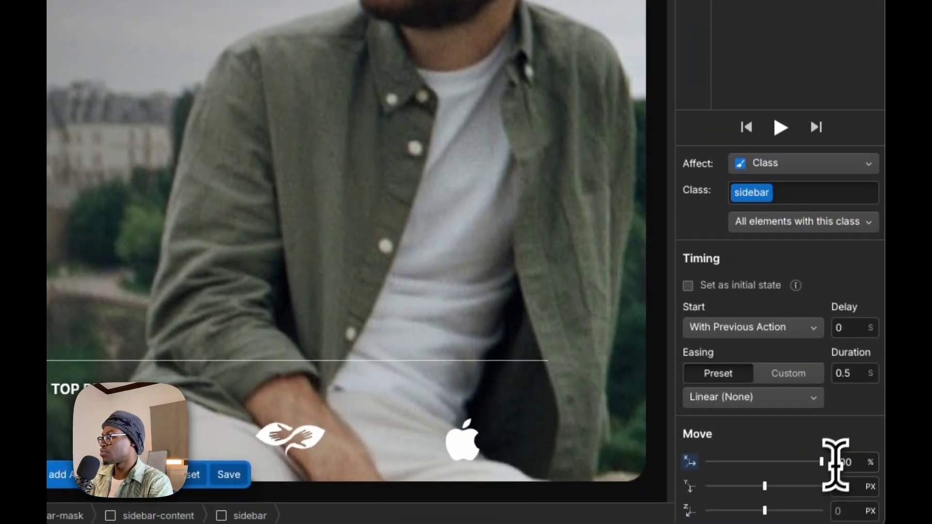
pyautogui.click(844, 462)
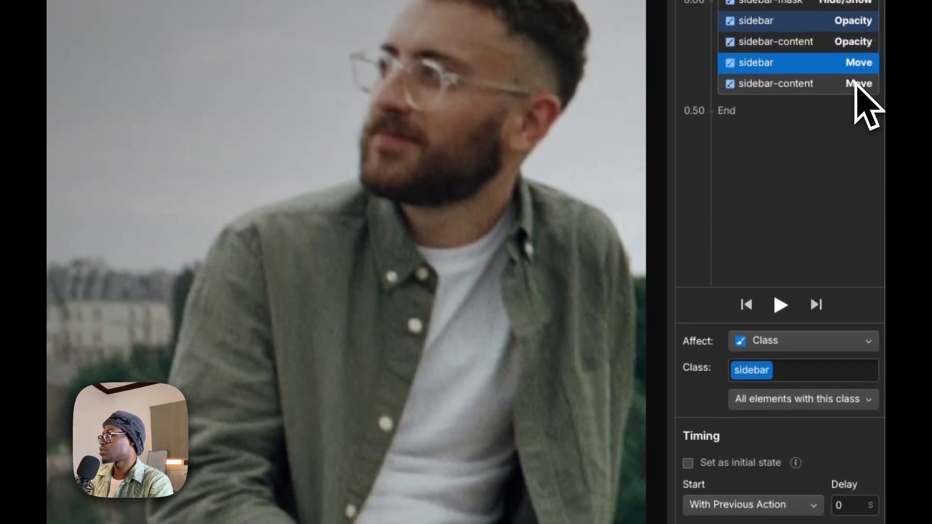
pyautogui.click(857, 84)
pyautogui.click(853, 459)
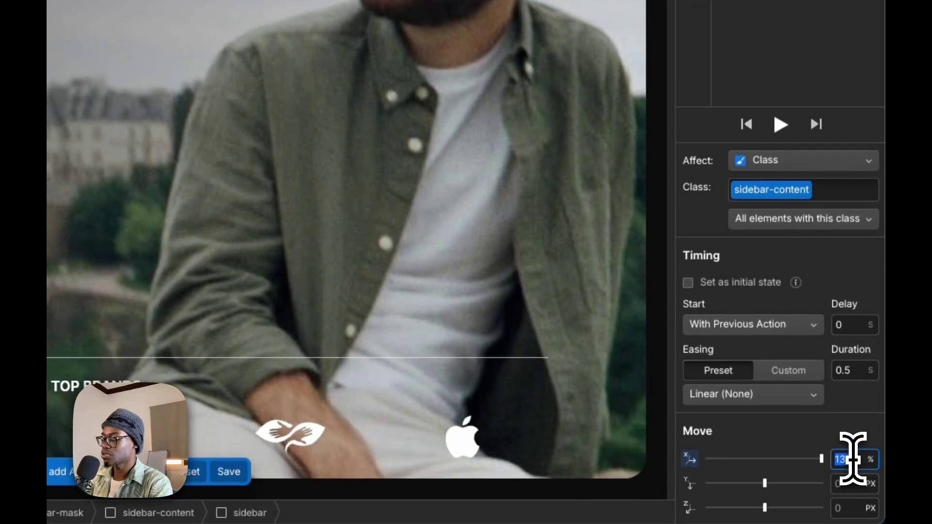
pyautogui.write('0')
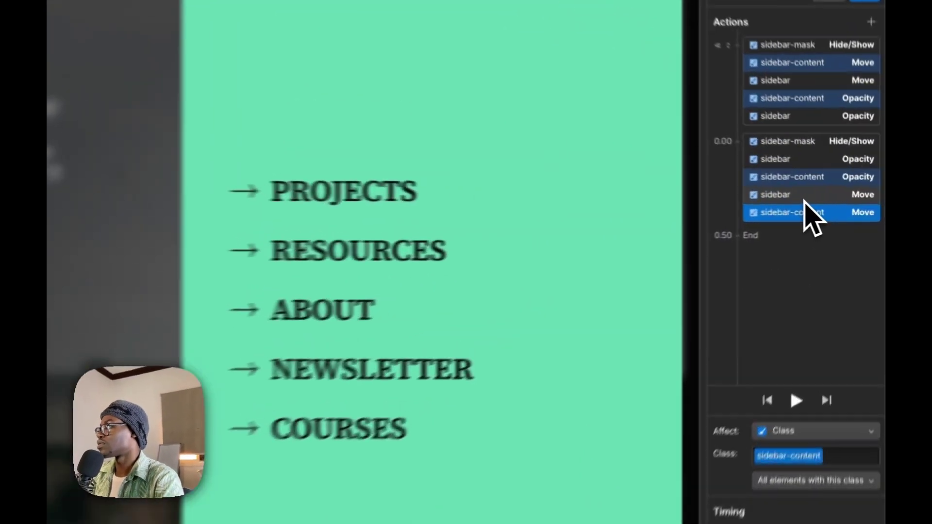
# Play a preview of the Sidebar Open animation to check how the sidebar slides and fades in.
pyautogui.click(835, 203)
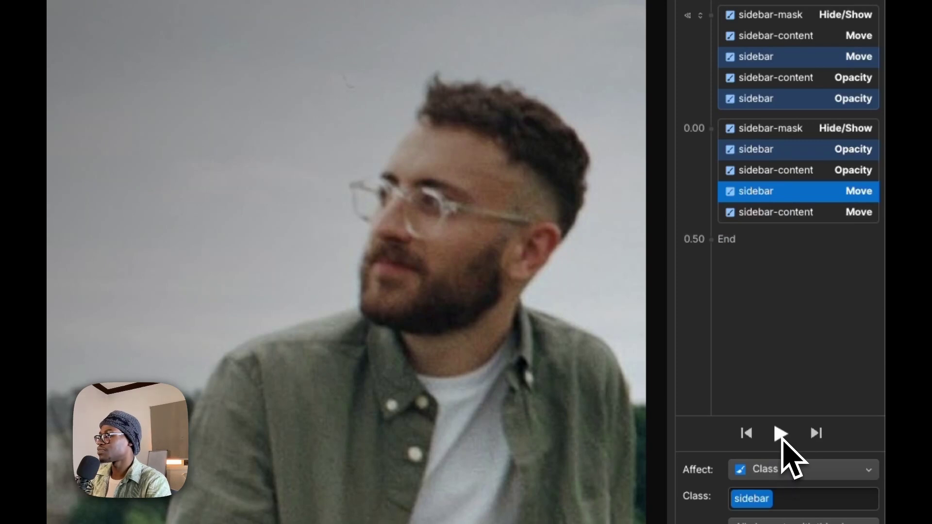
pyautogui.click(780, 434)
pyautogui.click(781, 434)
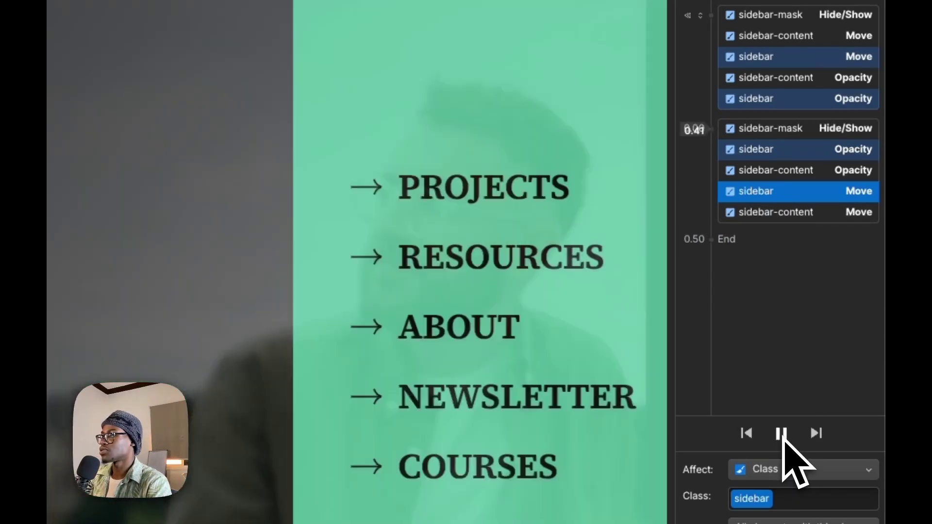
# Replay the Sidebar Open animation several times to judge the motion of the sidebar and its content.
pyautogui.click(782, 435)
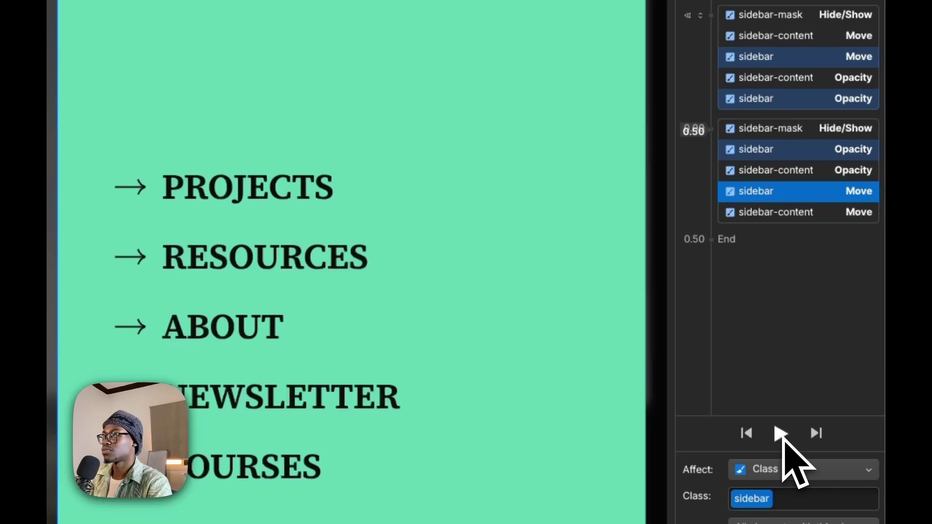
pyautogui.click(781, 435)
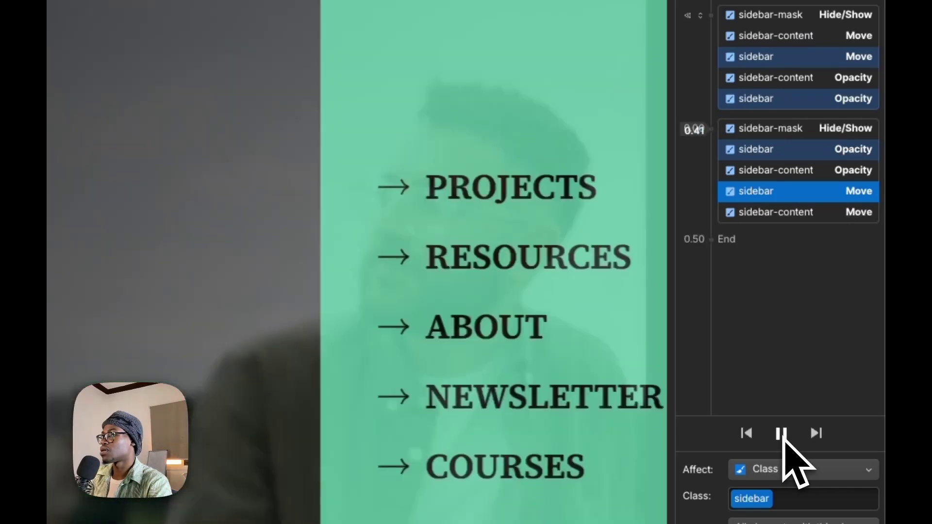
pyautogui.click(782, 435)
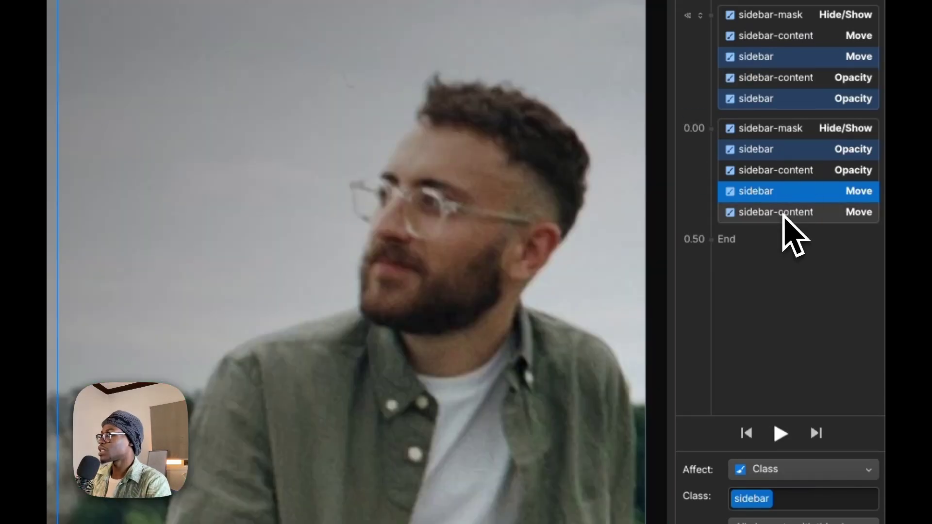
# Apply the In Out Quart easing to the timed sidebar-mask, both Opacity and sidebar Move actions, and preview the animation.
pyautogui.keyDown('shift'); pyautogui.click(782, 214); pyautogui.keyUp('shift')
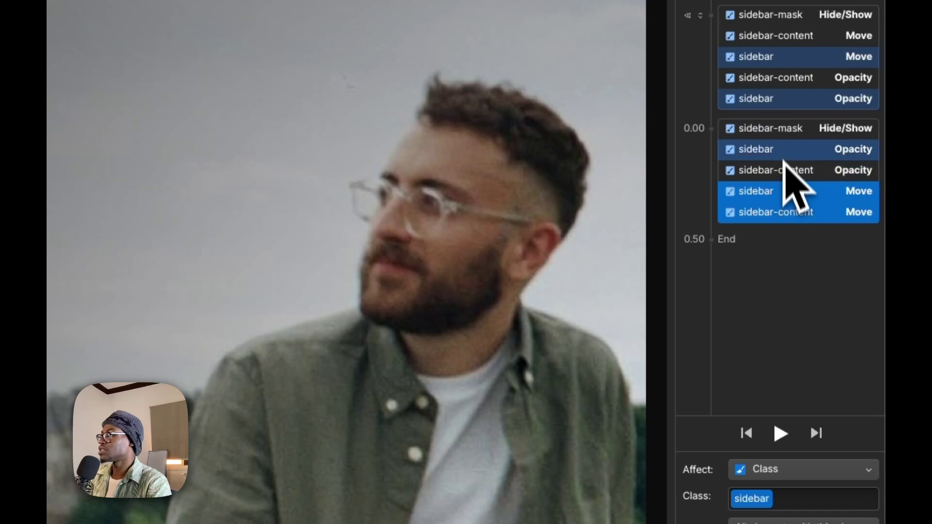
pyautogui.keyDown('shift'); pyautogui.click(783, 135); pyautogui.keyUp('shift')
pyautogui.scroll(-5, 829, 378)
pyautogui.click(750, 449)
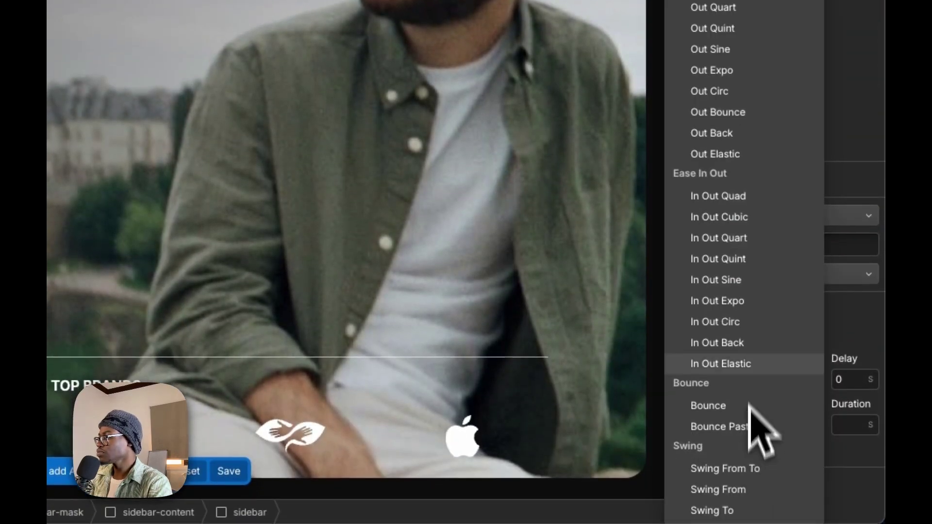
pyautogui.click(757, 237)
pyautogui.click(782, 178)
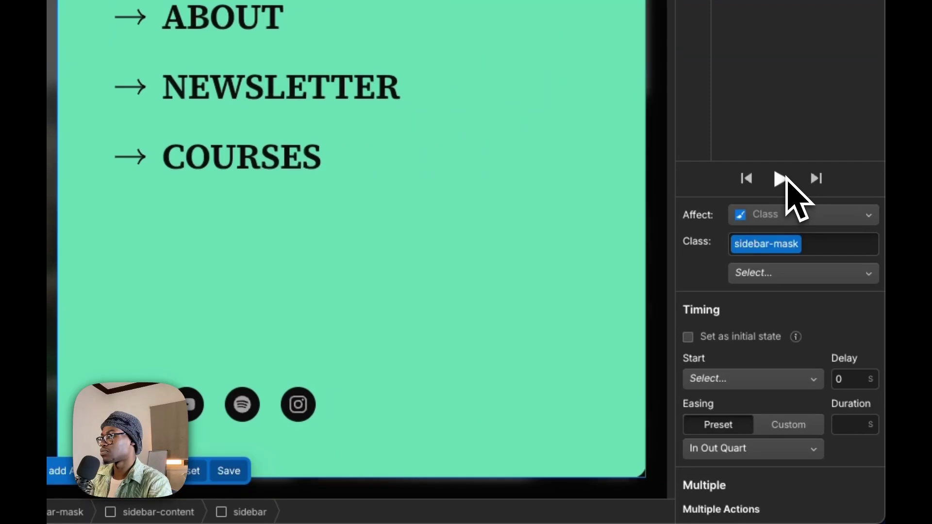
pyautogui.click(781, 178)
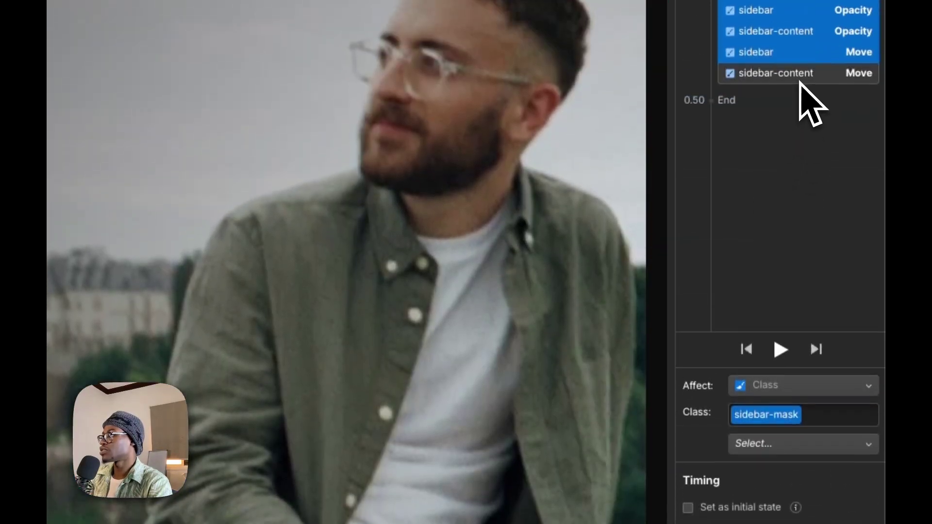
# Set the timed sidebar-content Move easing to In Out Quart and the timed group's duration to 0.5 s, and preview the result.
pyautogui.click(799, 21)
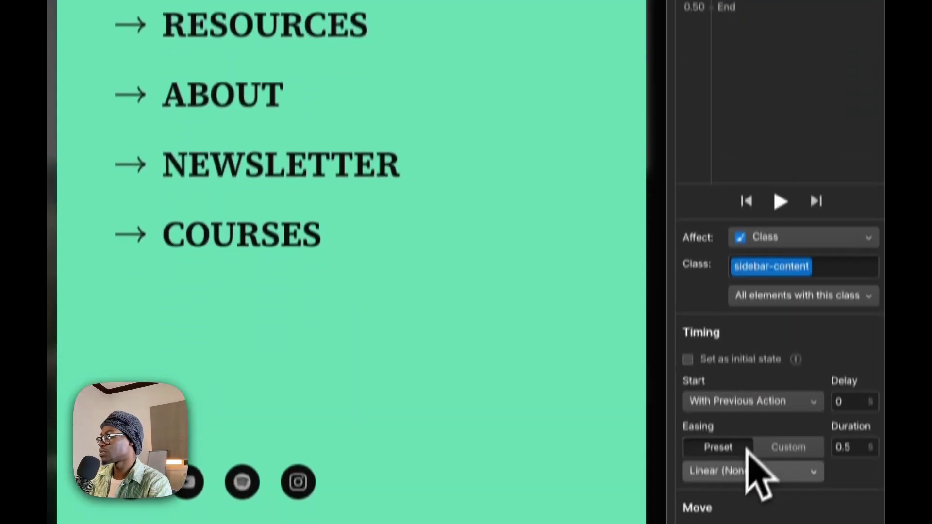
pyautogui.click(735, 447)
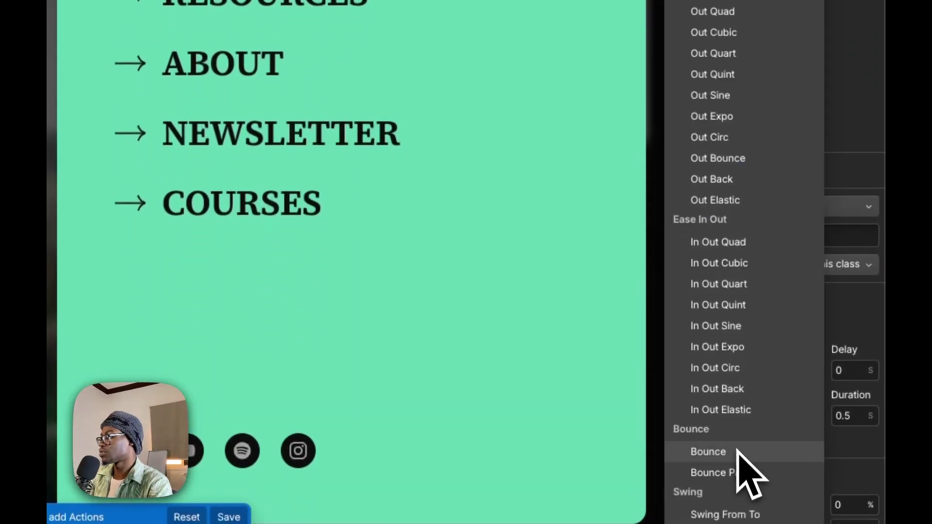
pyautogui.click(742, 282)
pyautogui.click(786, 85)
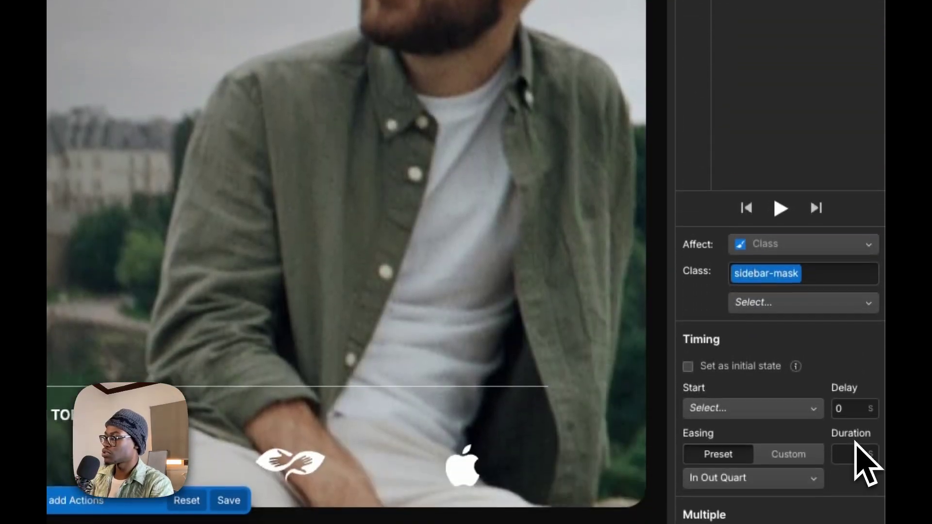
pyautogui.click(854, 443)
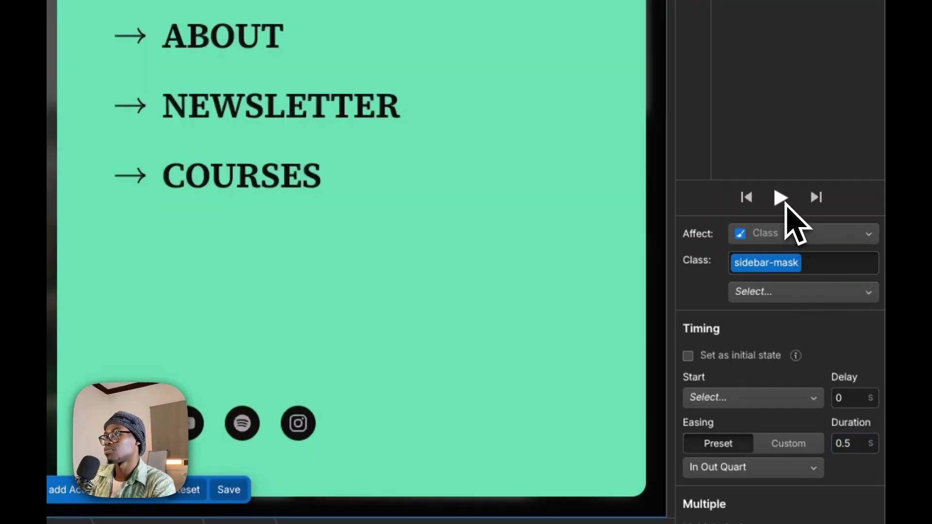
pyautogui.click(784, 203)
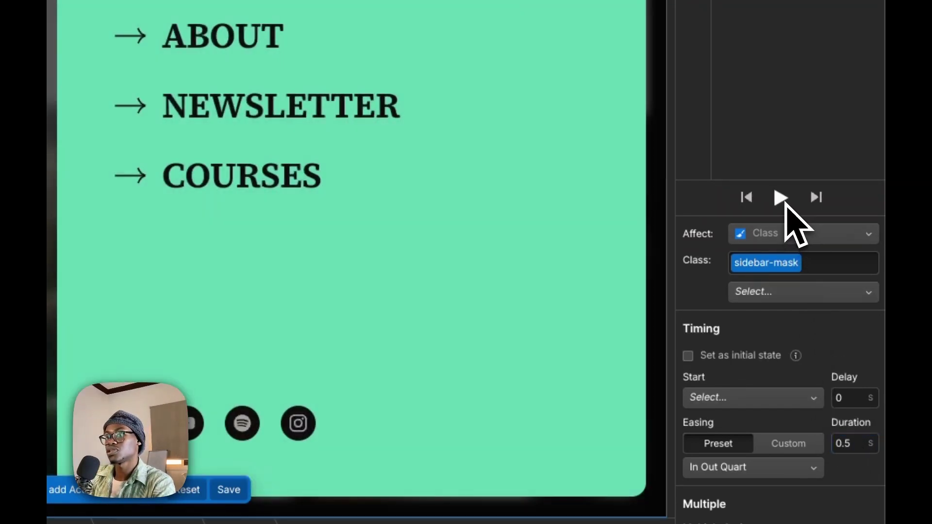
pyautogui.click(786, 207)
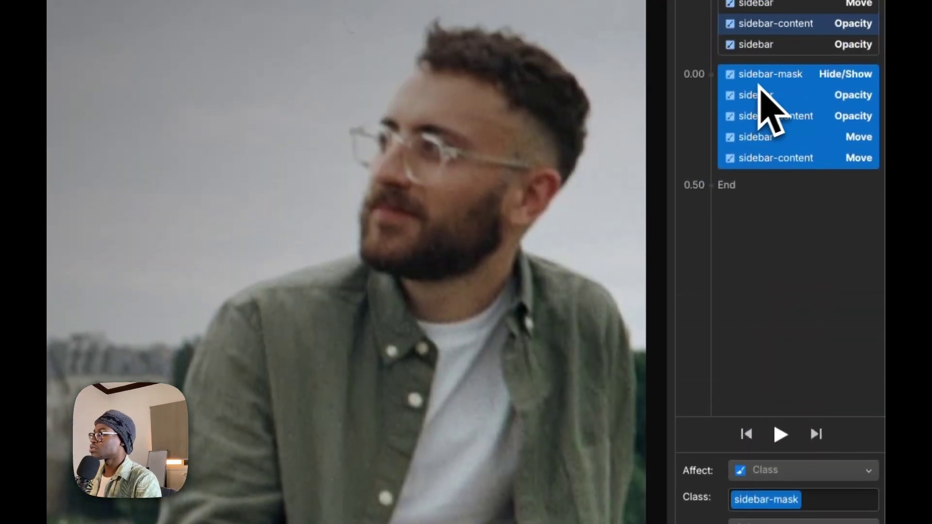
# Delay the timed sidebar Move action by 0.2 s and preview the staggered opening.
pyautogui.click(772, 79)
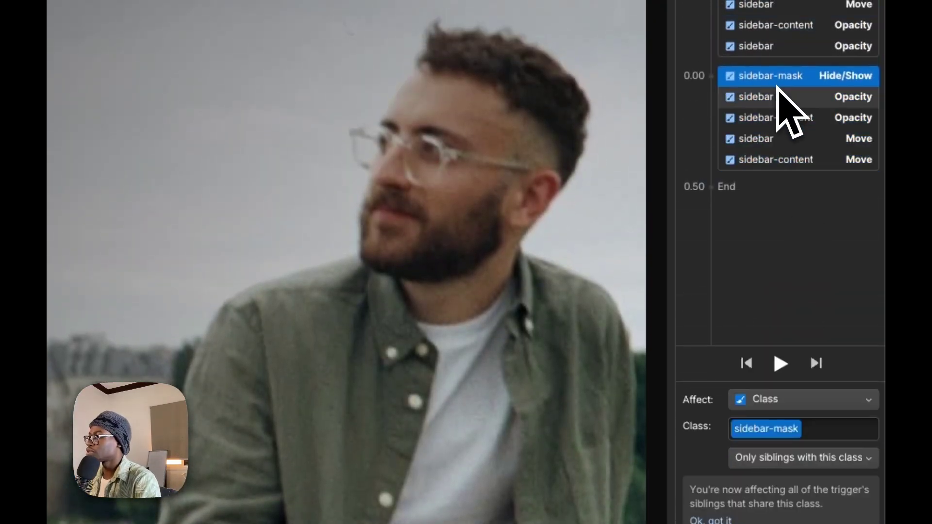
pyautogui.click(776, 98)
pyautogui.click(781, 116)
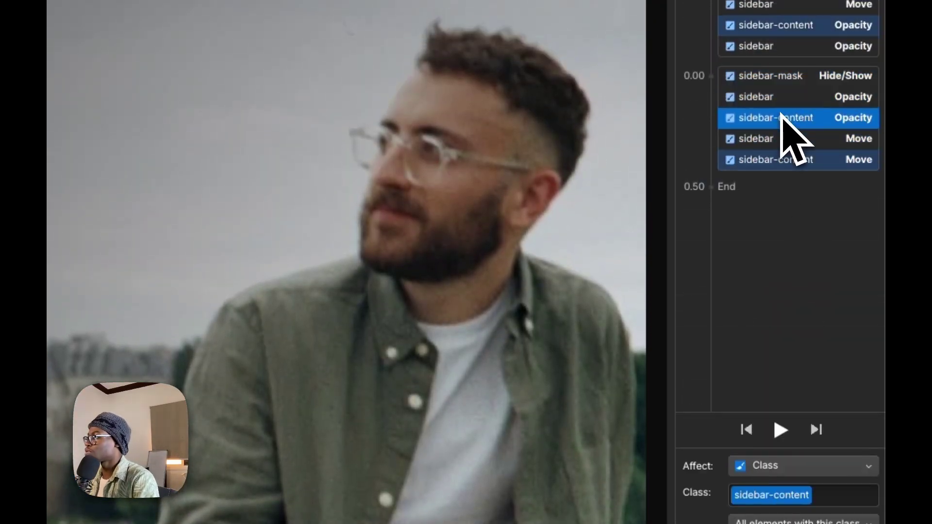
pyautogui.click(788, 160)
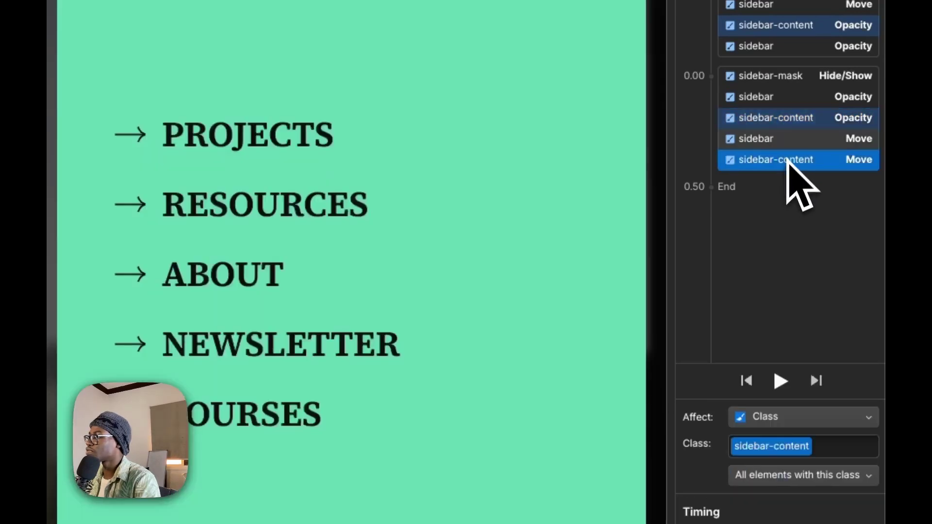
pyautogui.click(787, 140)
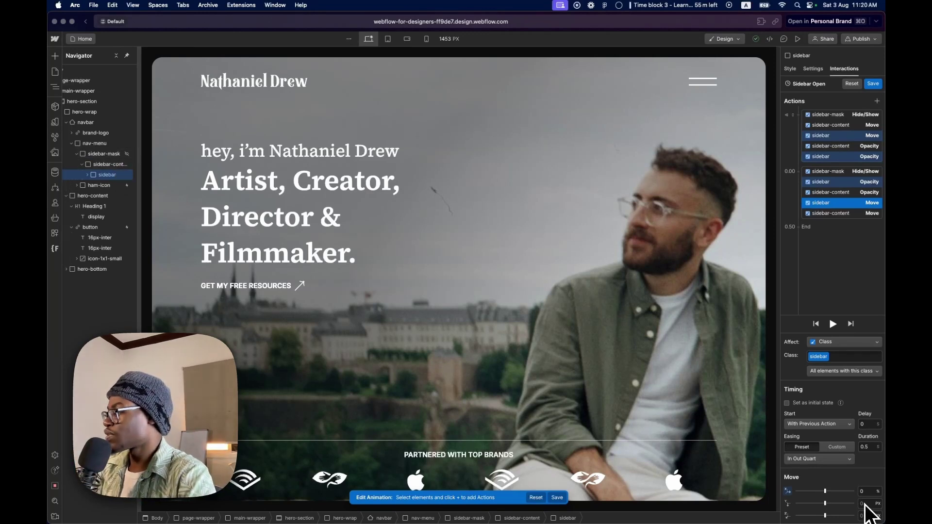
pyautogui.click(871, 424)
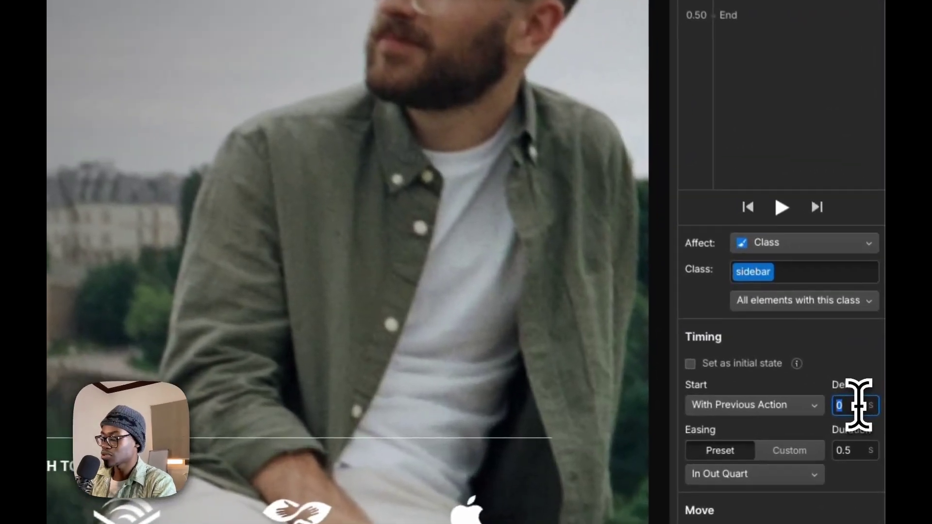
pyautogui.write('0')
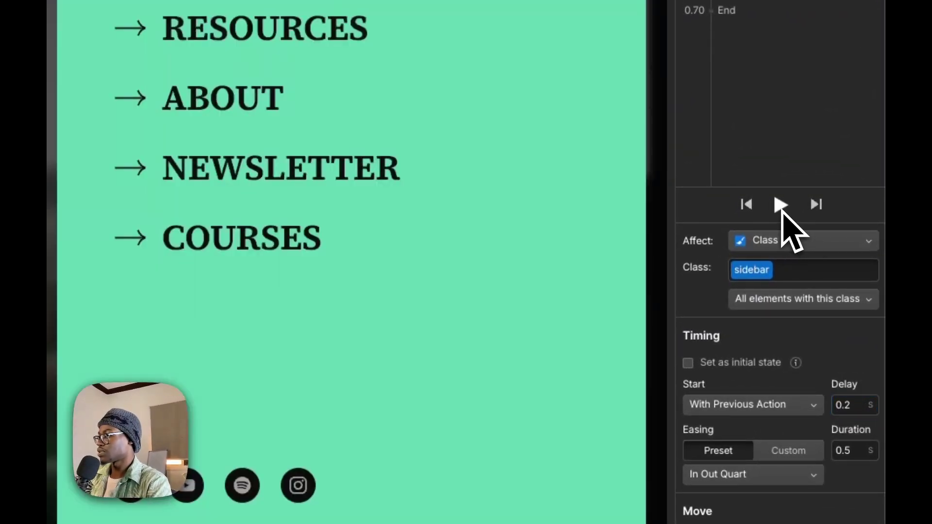
pyautogui.click(780, 205)
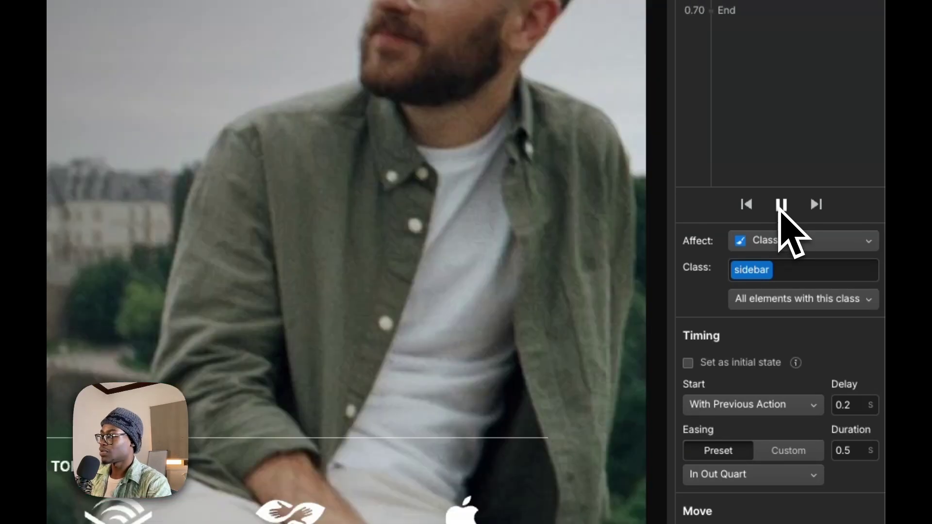
pyautogui.click(781, 205)
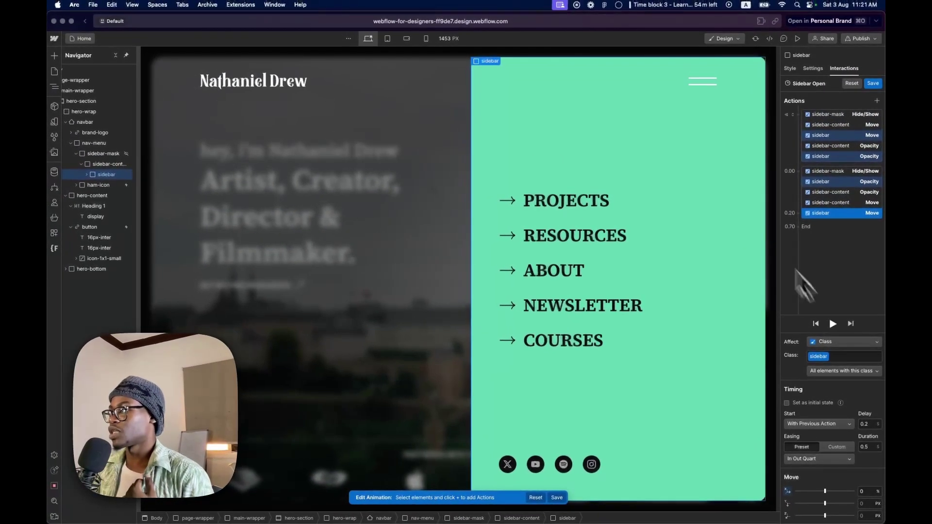
# Add a Rotate action with Z at 0° for the first ham-line, affecting only the selected element, and place it in the initial-state group.
pyautogui.click(705, 86)
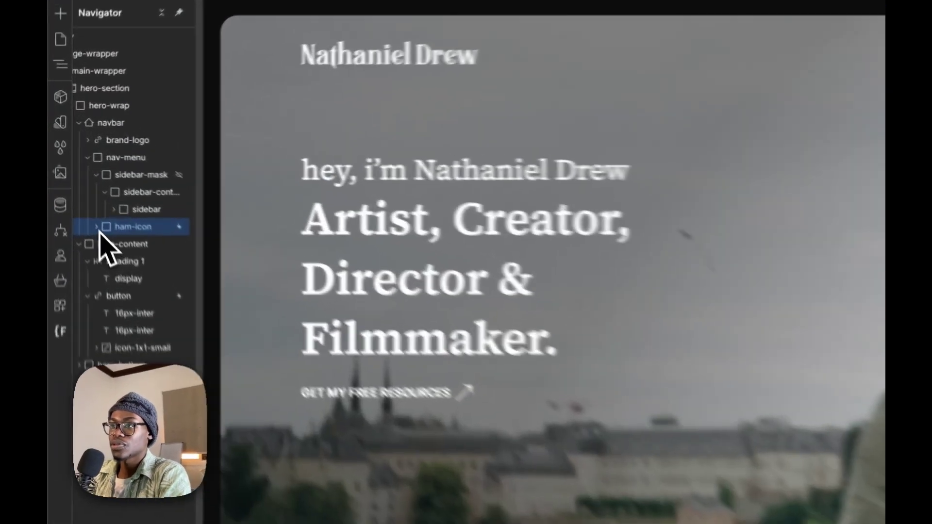
pyautogui.click(76, 185)
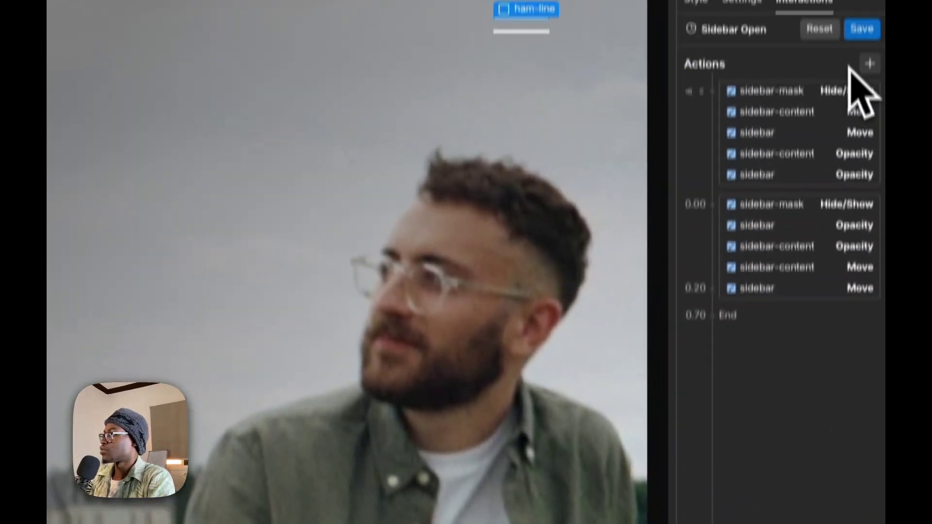
pyautogui.click(866, 111)
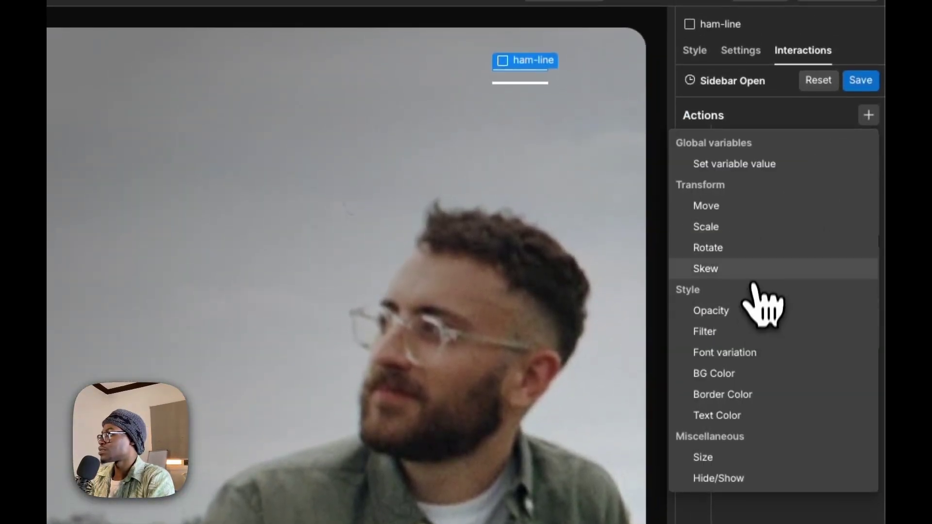
pyautogui.click(755, 256)
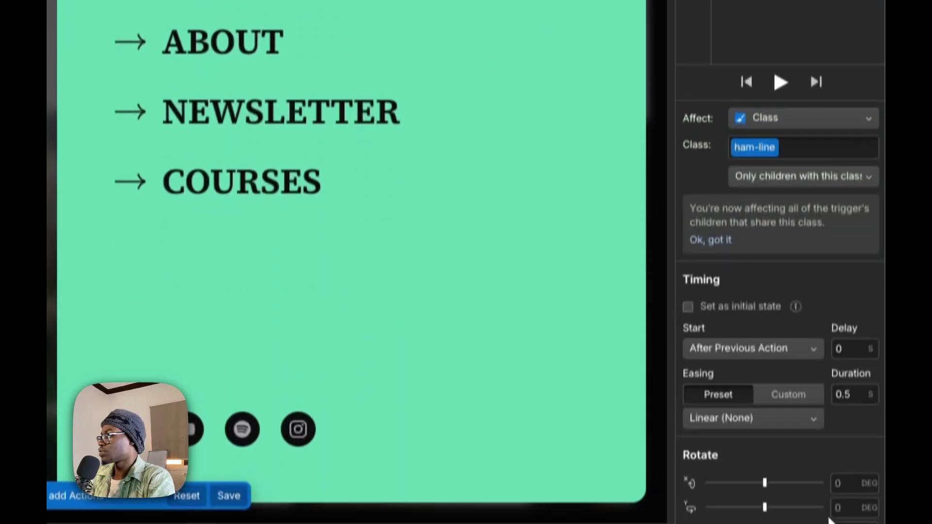
pyautogui.moveTo(778, 508)
pyautogui.mouseDown()
pyautogui.moveTo(790, 507)
pyautogui.moveTo(787, 518)
pyautogui.mouseUp()
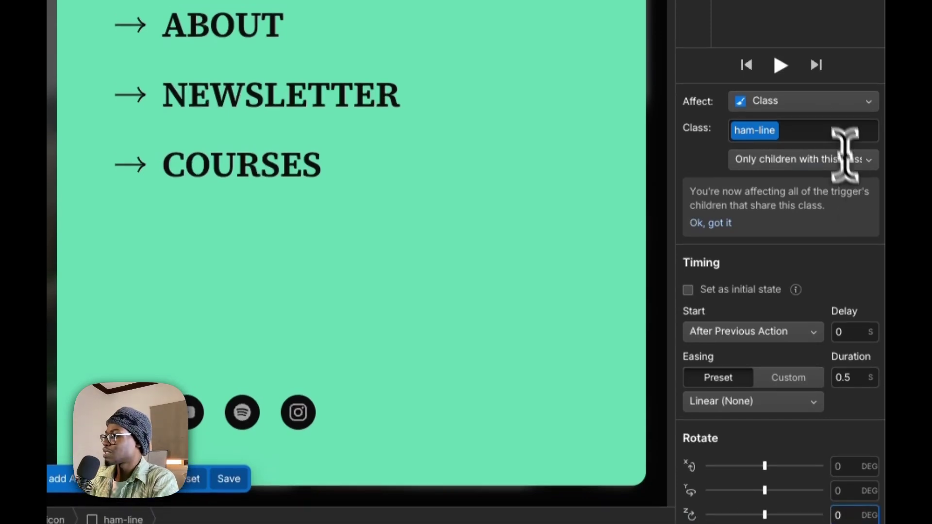
pyautogui.click(817, 100)
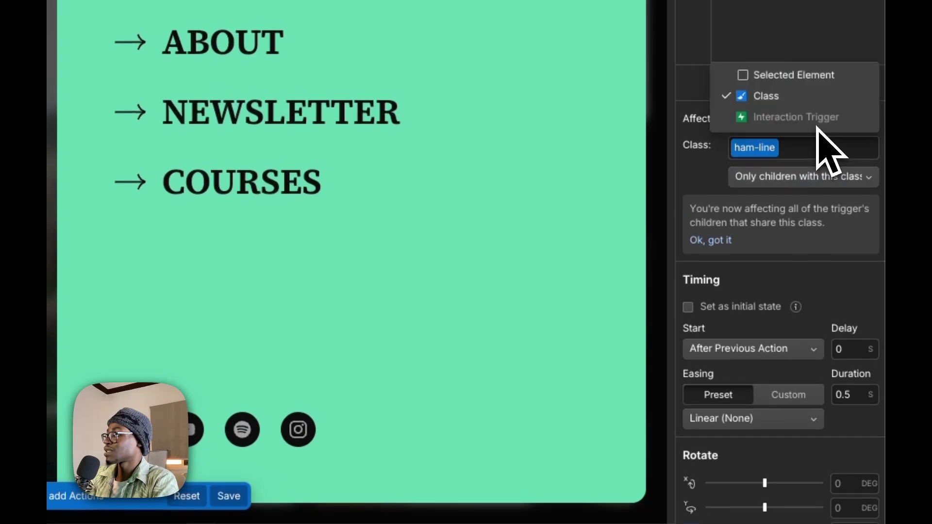
pyautogui.click(814, 77)
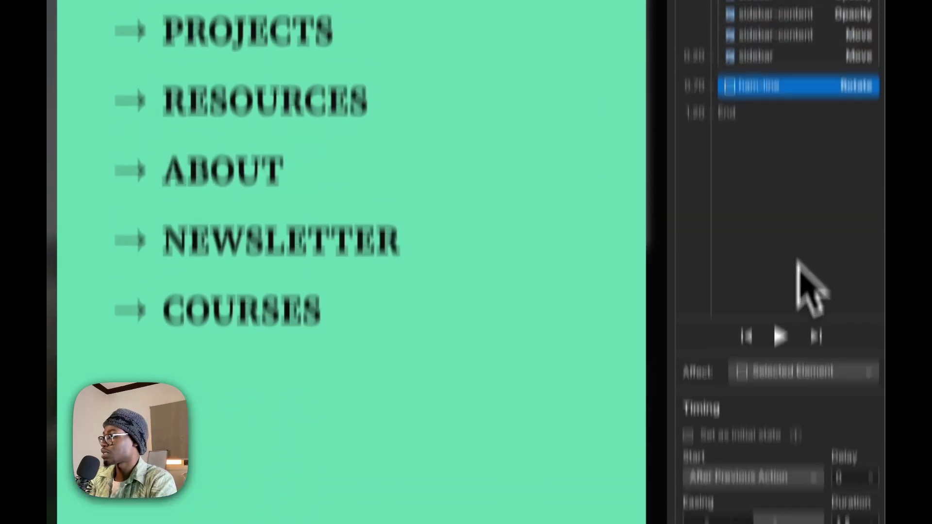
pyautogui.moveTo(835, 233); pyautogui.dragTo(828, 111)
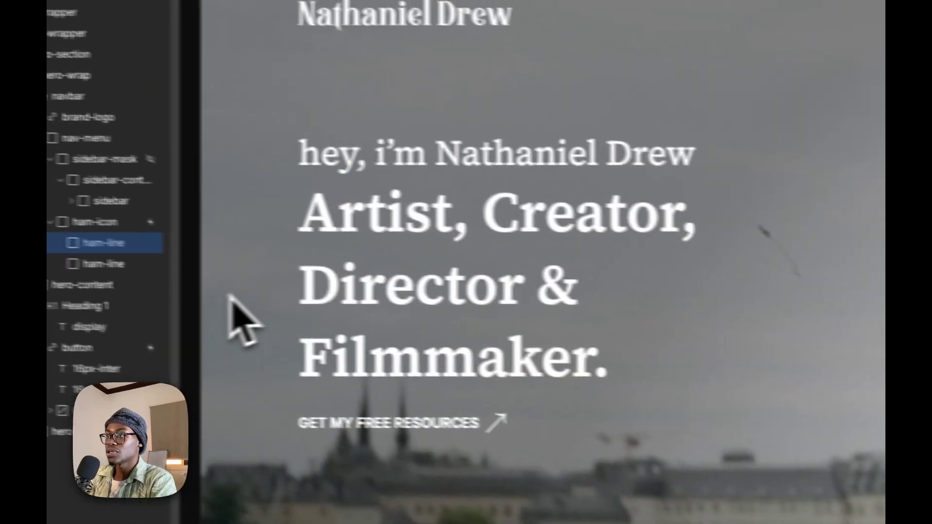
# Add a Rotate action for the second ham-line, affecting only the selected element, and move it into the initial-state group.
pyautogui.click(185, 270)
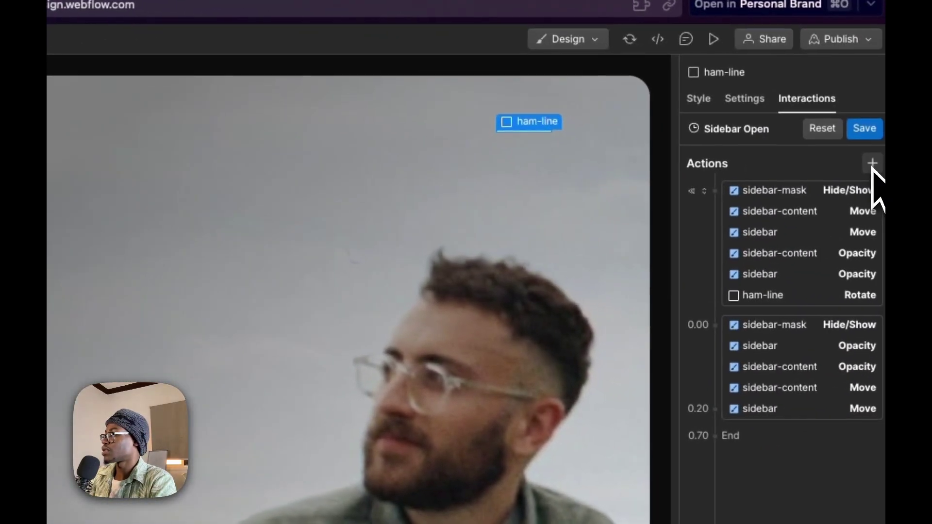
pyautogui.click(869, 163)
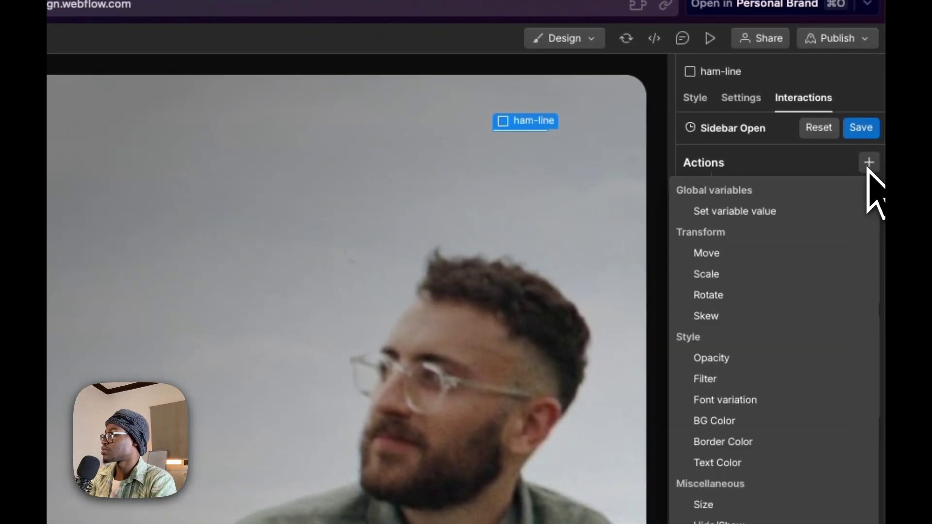
pyautogui.click(771, 297)
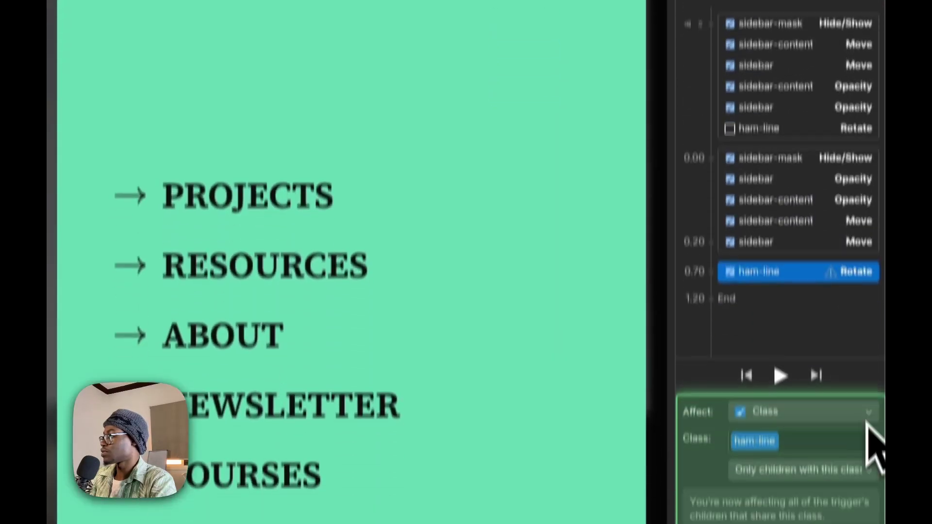
pyautogui.click(857, 411)
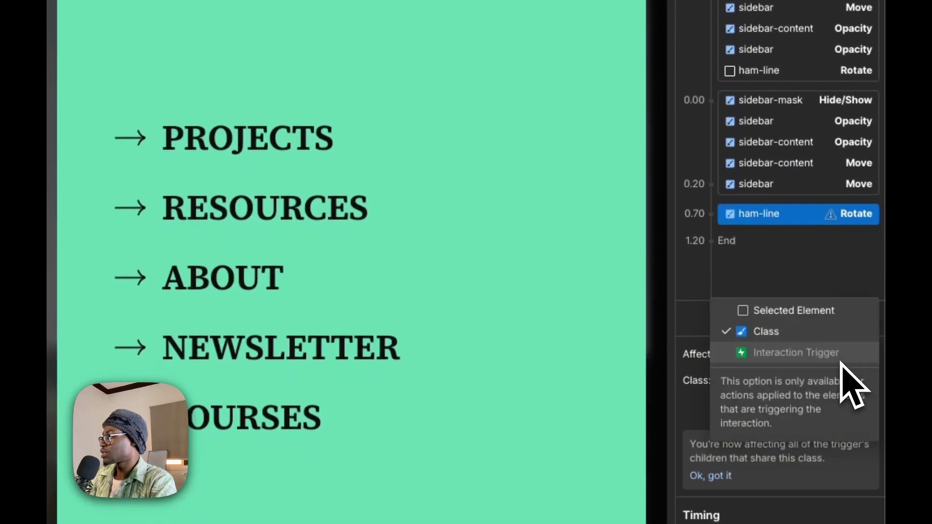
pyautogui.click(828, 317)
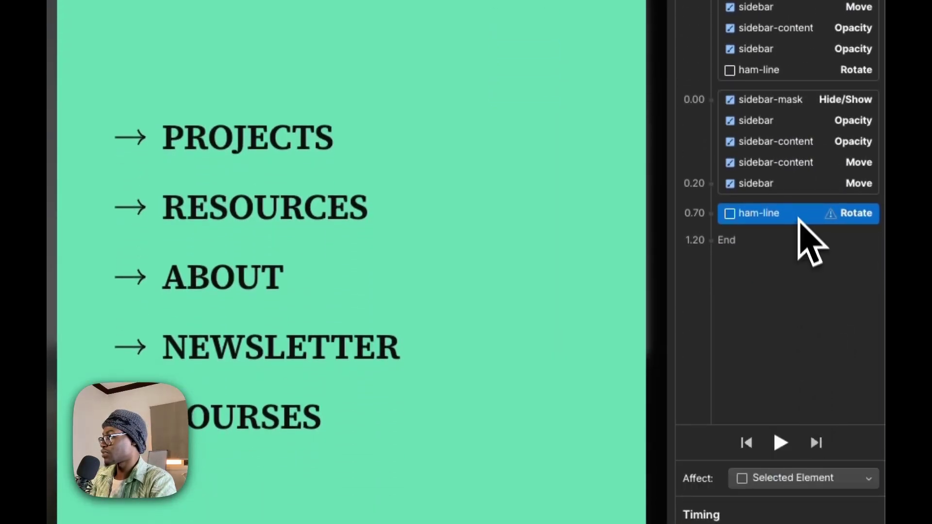
pyautogui.moveTo(797, 217); pyautogui.dragTo(802, 81)
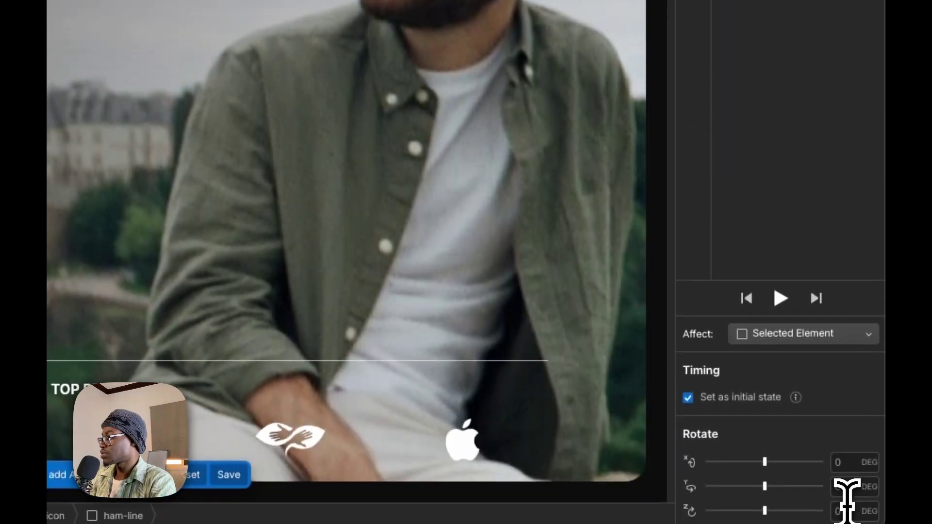
# Set the second ham-line's initial Z rotation to 0°, and duplicate both ham-line Rotate actions into the timed group.
pyautogui.click(850, 507)
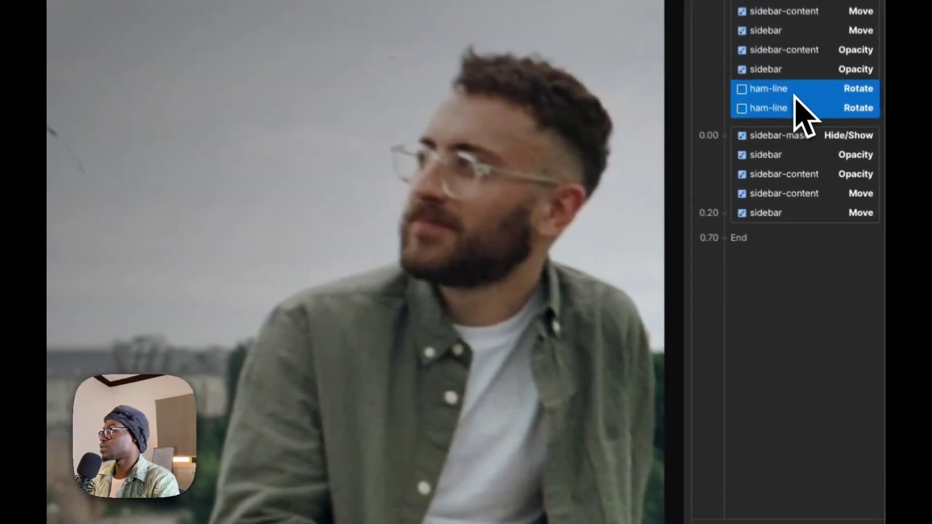
pyautogui.rightClick(835, 177)
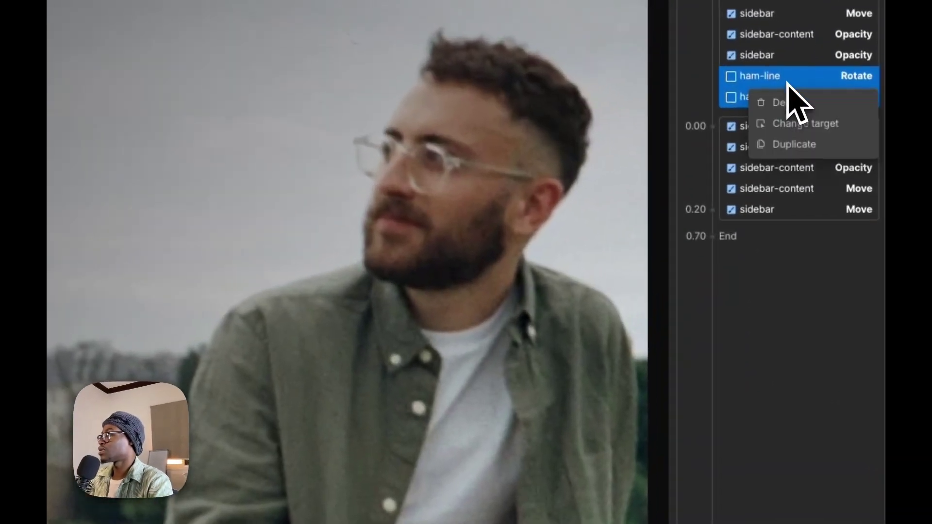
pyautogui.click(793, 144)
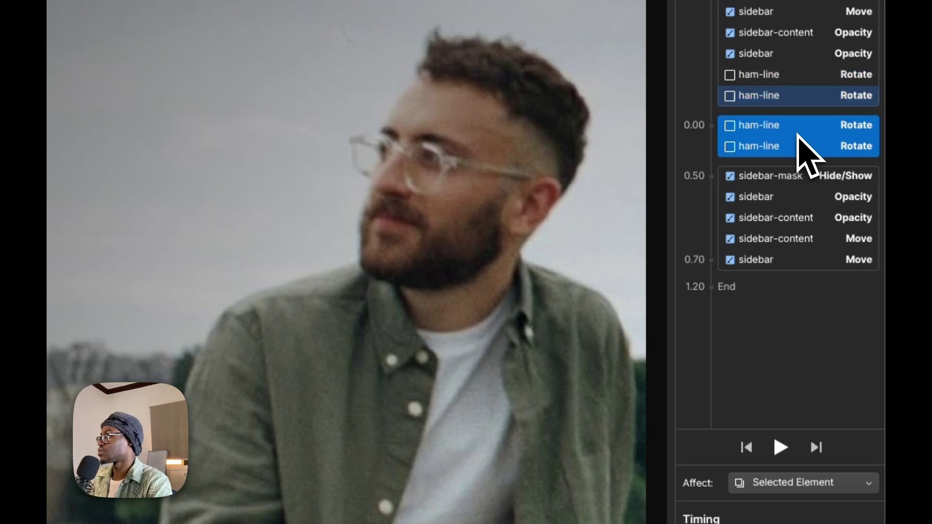
pyautogui.moveTo(797, 137); pyautogui.dragTo(806, 266)
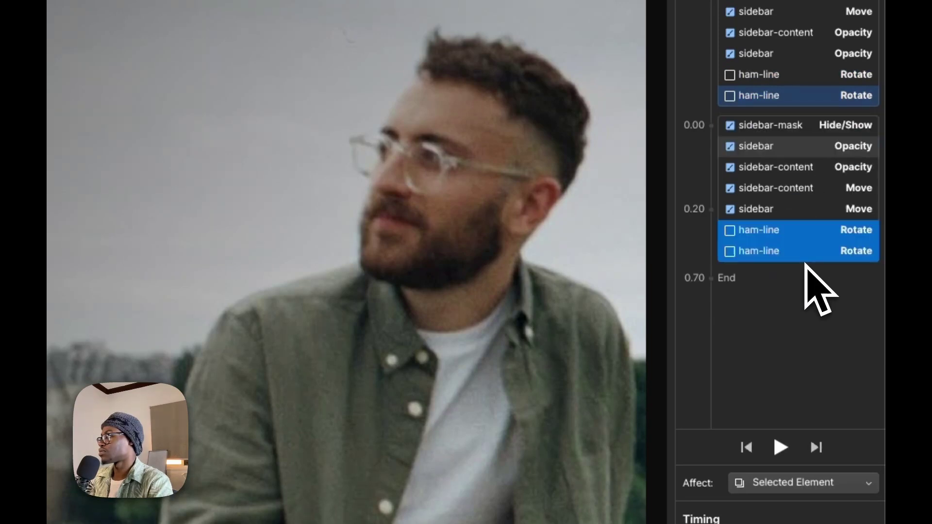
# Give the two timed ham-line Rotate actions opposite Z rotations so the lines cross into an X.
pyautogui.click(814, 240)
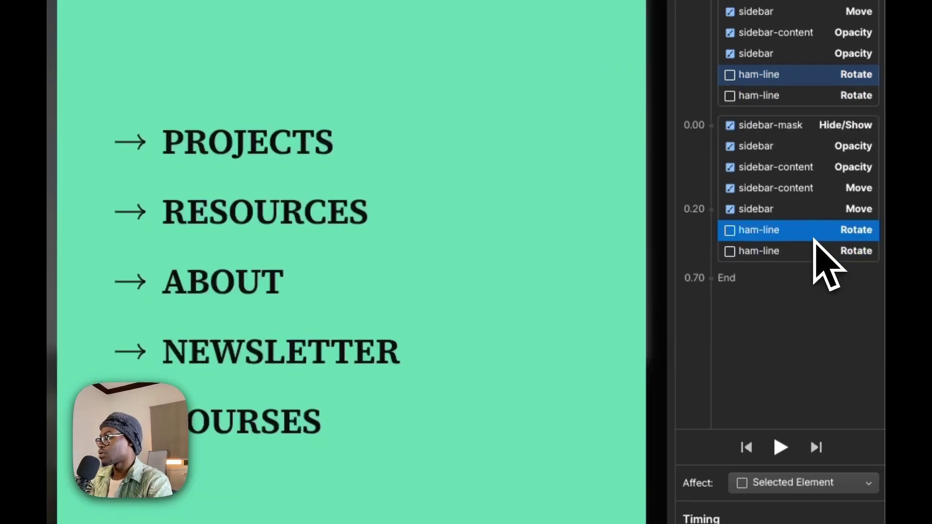
pyautogui.moveTo(769, 509); pyautogui.dragTo(786, 518)
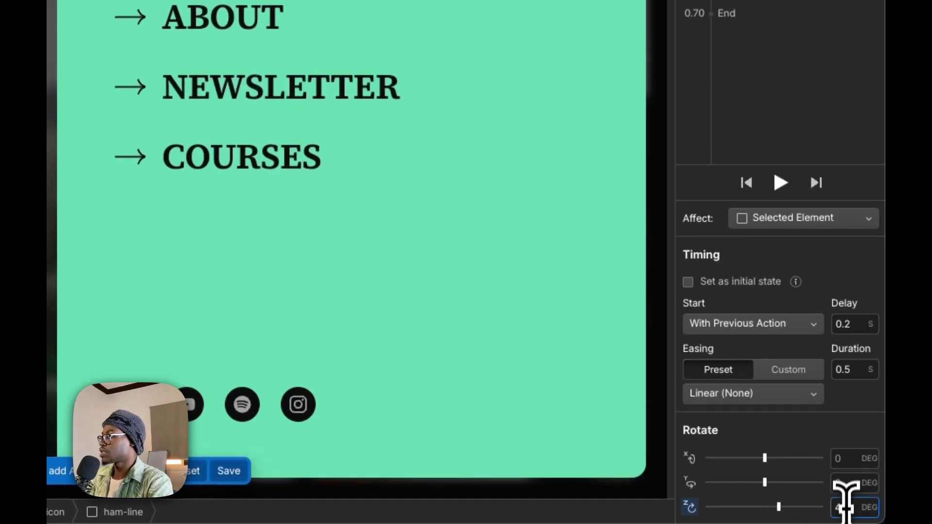
pyautogui.click(849, 78)
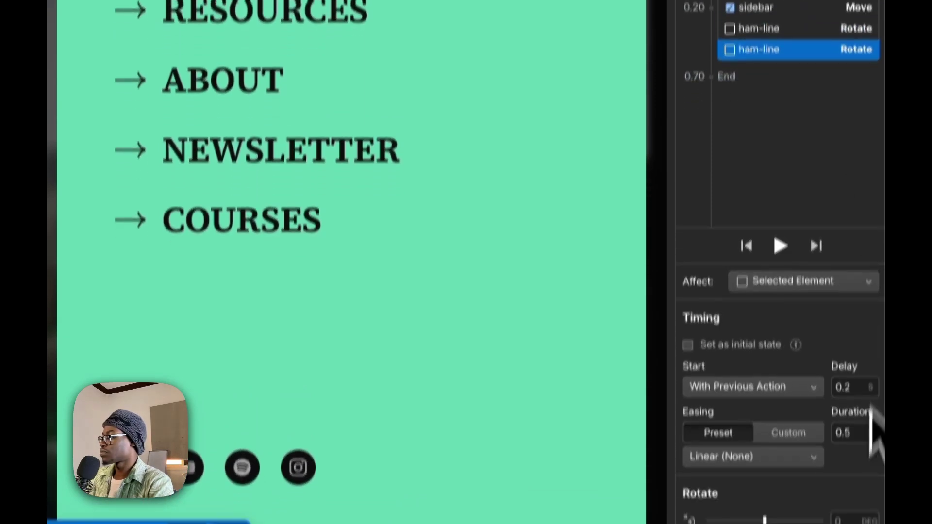
pyautogui.click(842, 507)
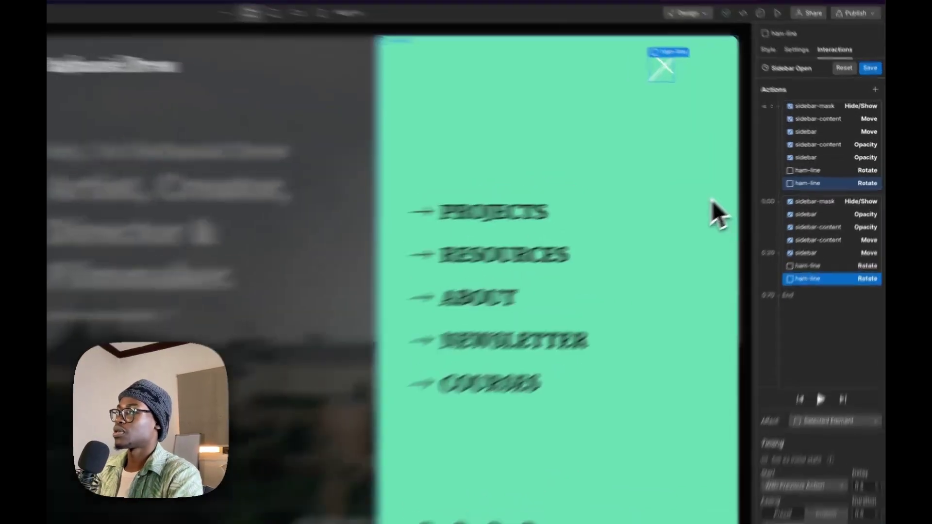
# Set the easing of both timed ham-line Rotate actions to In Out Quart and preview the opening animation.
pyautogui.click(748, 196)
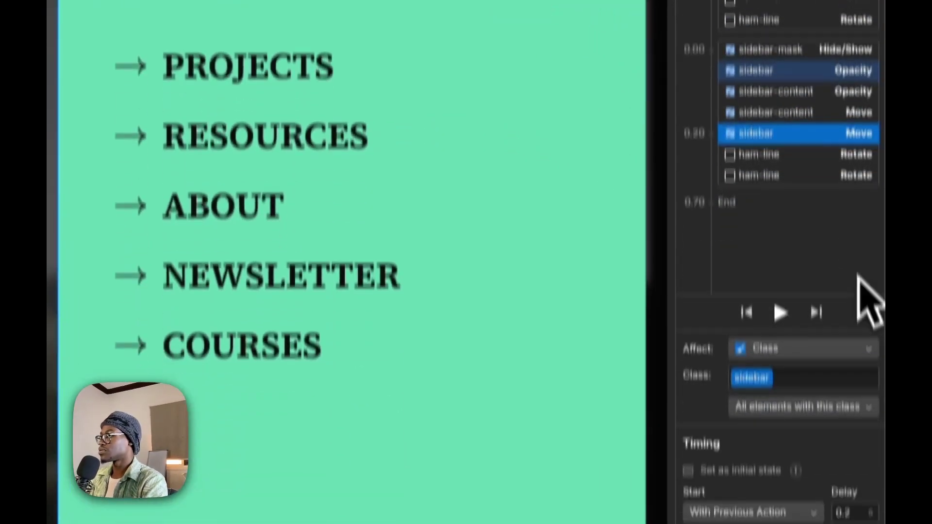
pyautogui.click(801, 154)
pyautogui.keyDown('shift'); pyautogui.click(800, 175); pyautogui.keyUp('shift')
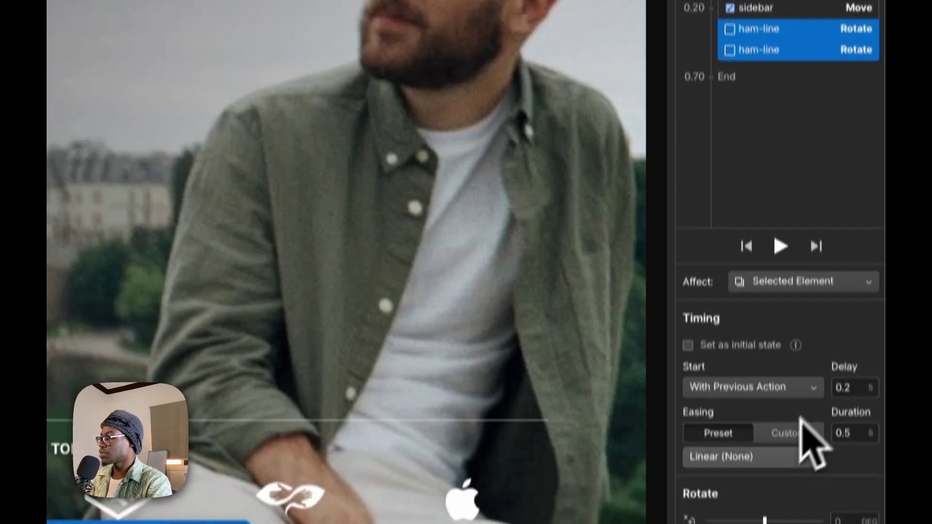
pyautogui.click(771, 457)
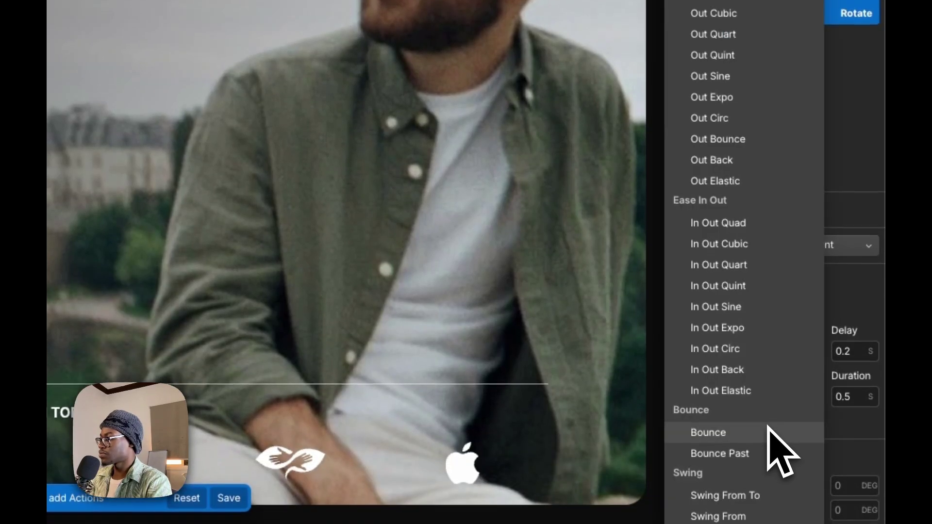
pyautogui.click(747, 264)
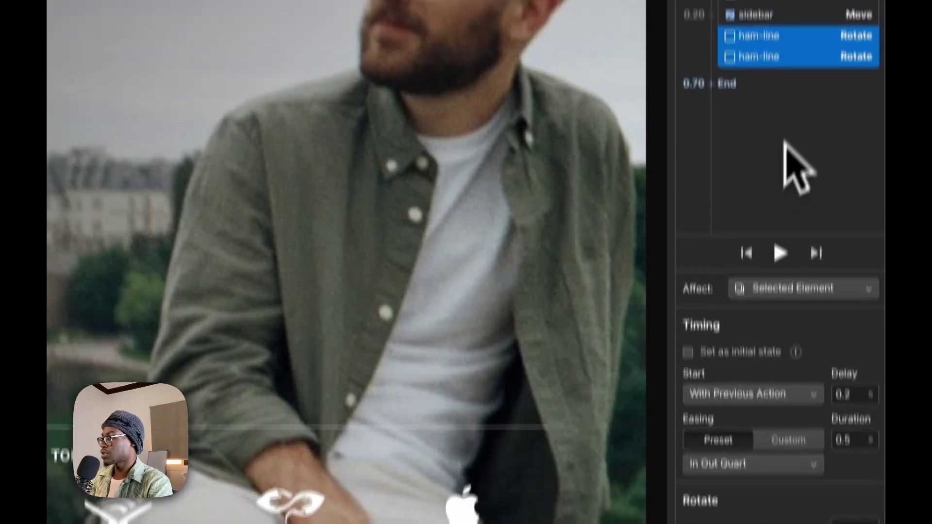
pyautogui.click(780, 345)
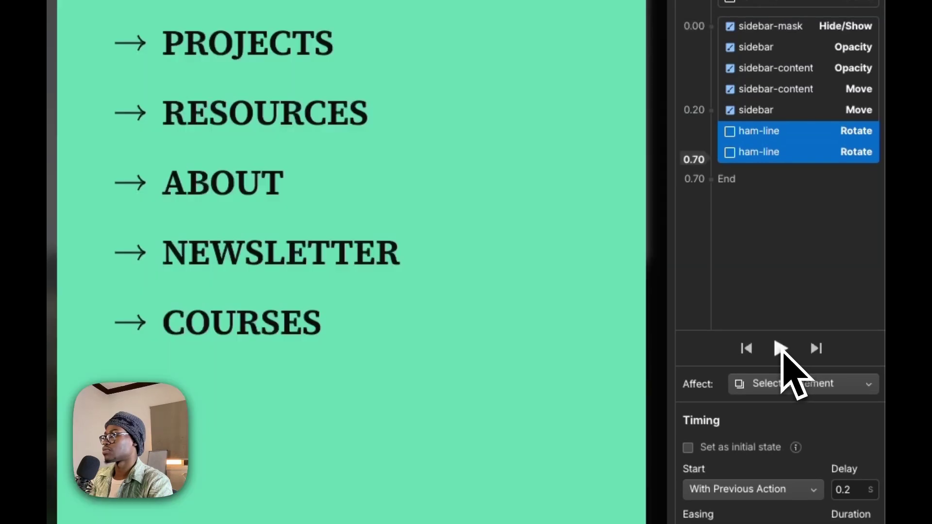
pyautogui.click(780, 348)
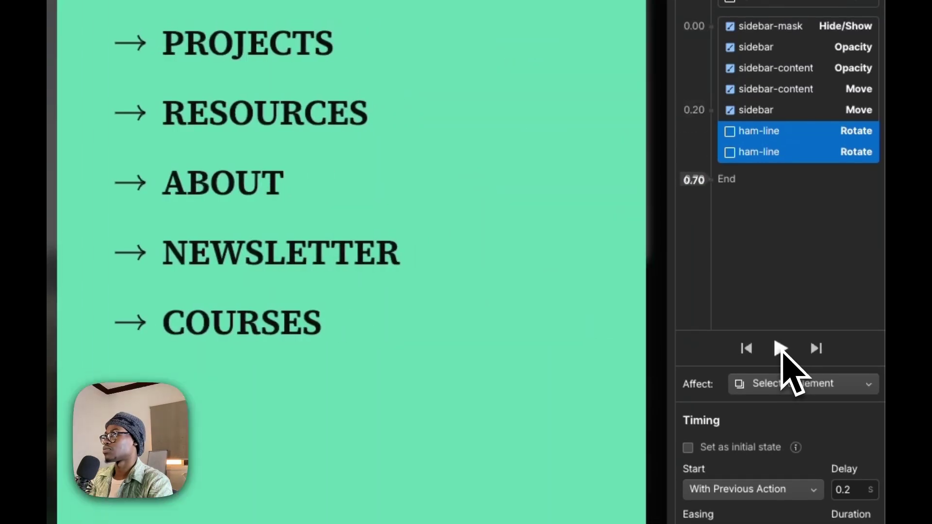
pyautogui.click(781, 348)
pyautogui.click(781, 349)
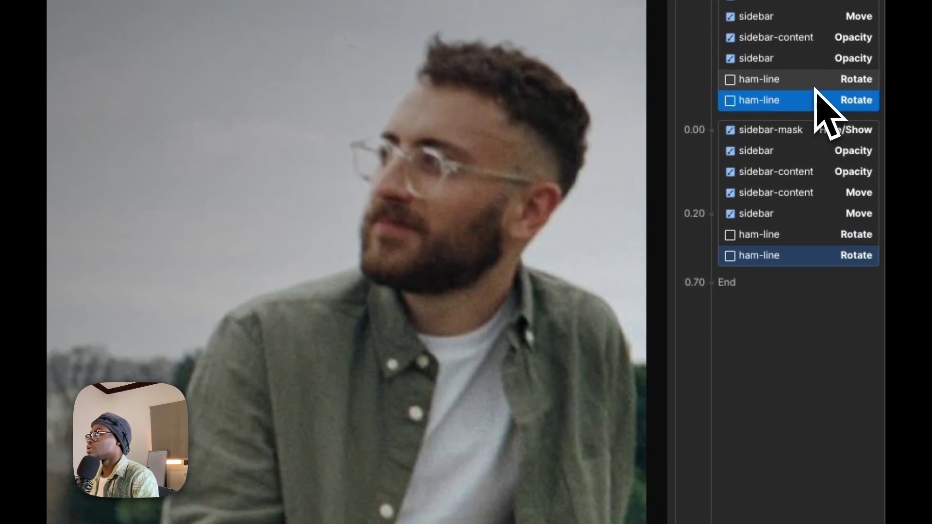
# Compare the initial-state and timed Rotate actions of the two ham-lines.
pyautogui.click(850, 169)
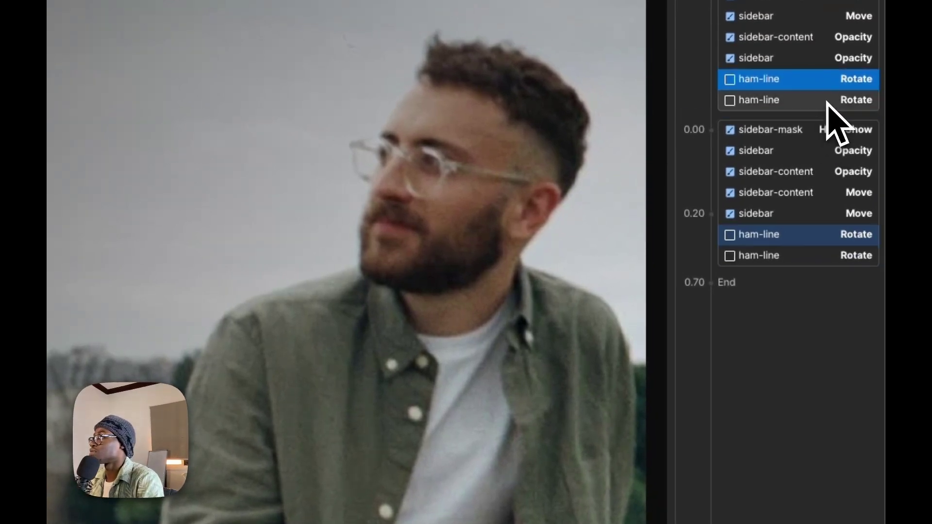
pyautogui.click(823, 101)
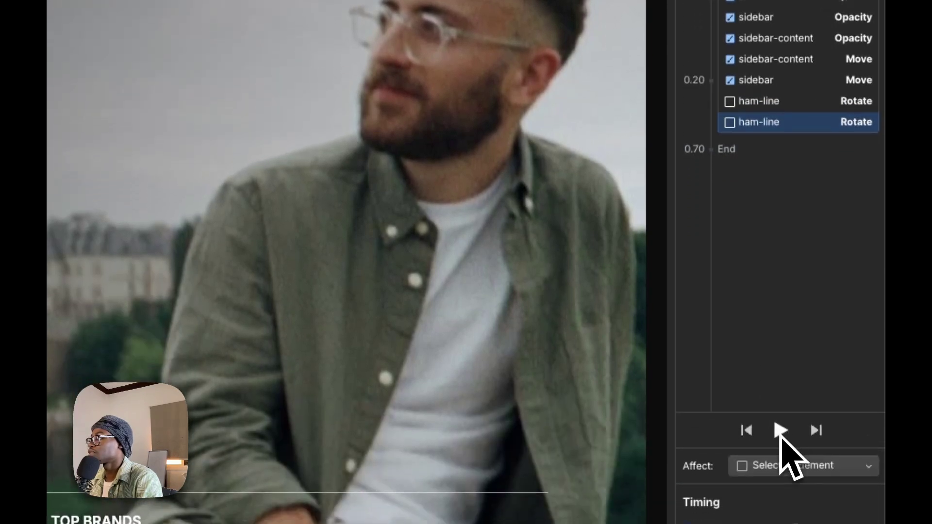
pyautogui.click(779, 428)
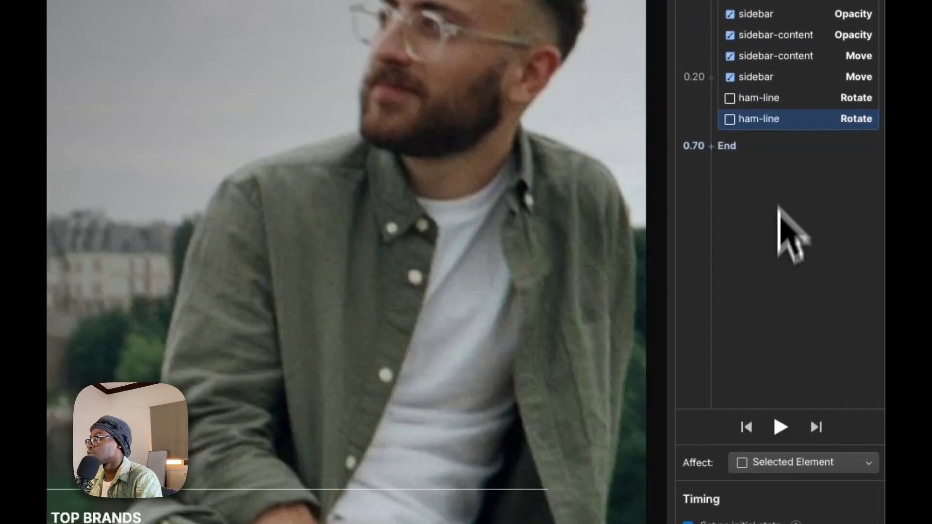
pyautogui.click(792, 122)
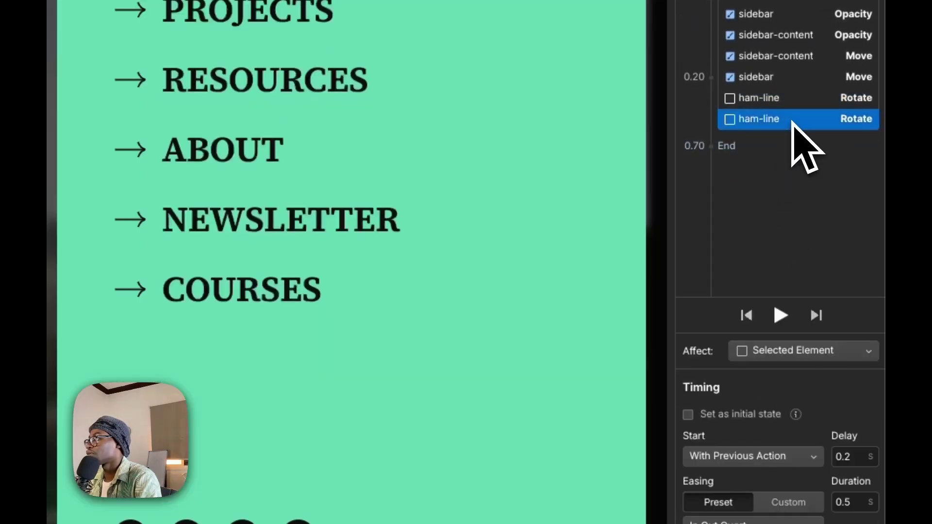
pyautogui.click(791, 98)
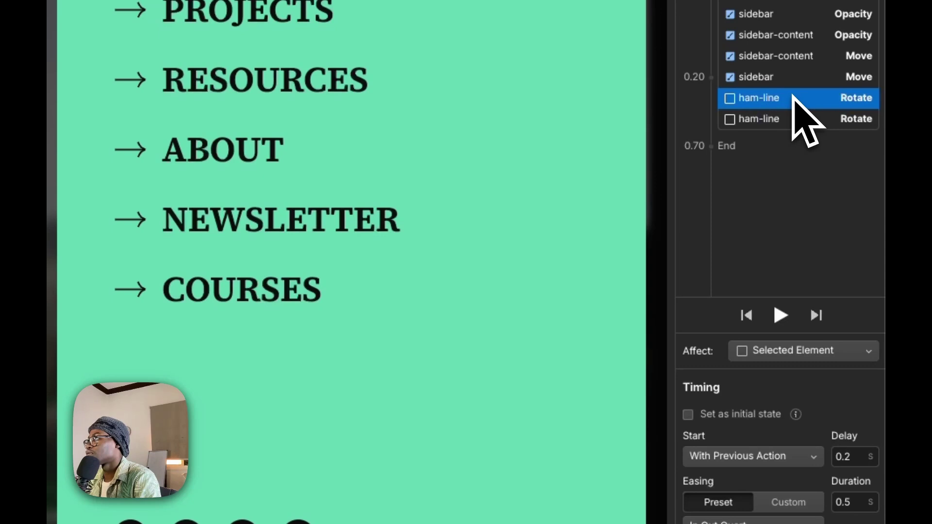
pyautogui.click(794, 120)
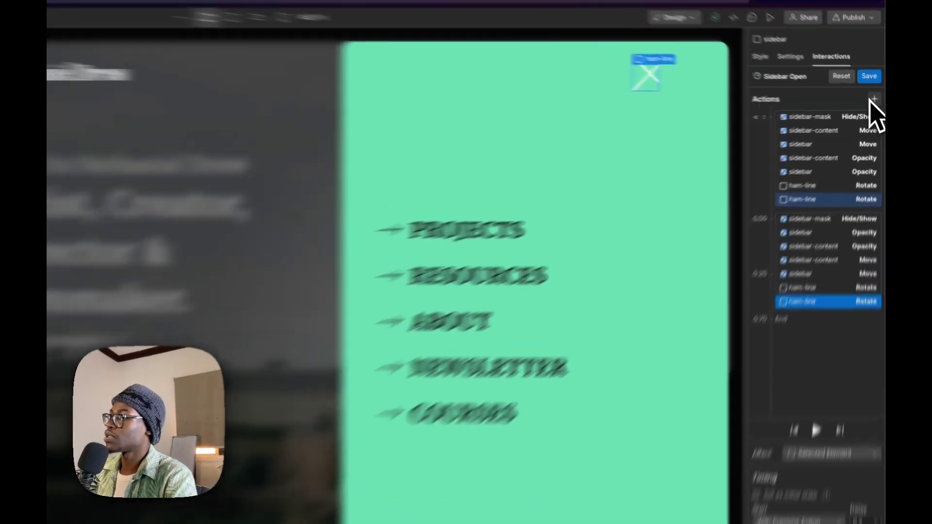
# Add a Move action for the second ham-line, affecting only the selected element, and place it in the initial-state group.
pyautogui.click(876, 101)
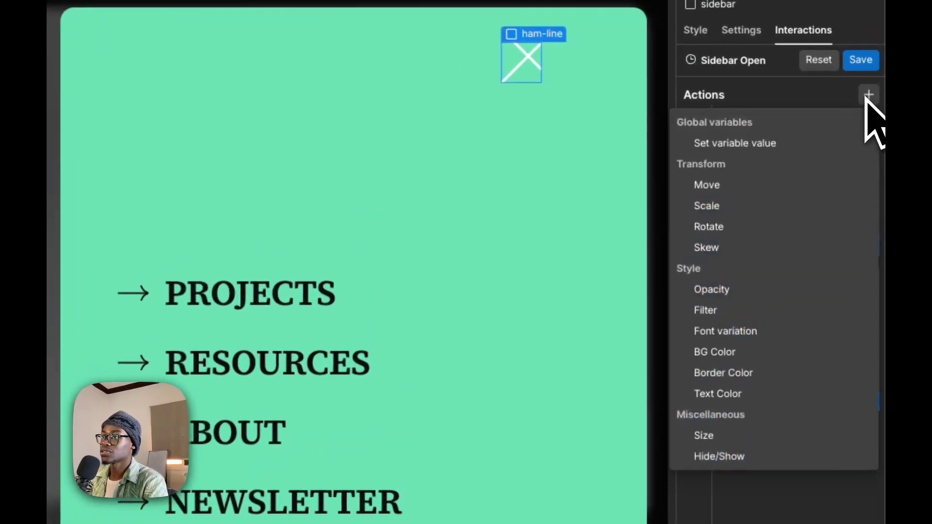
pyautogui.click(796, 502)
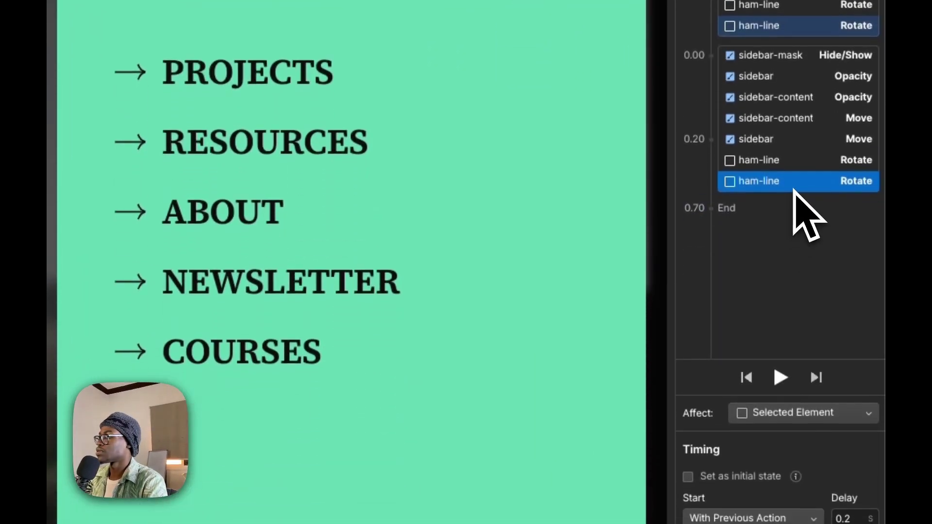
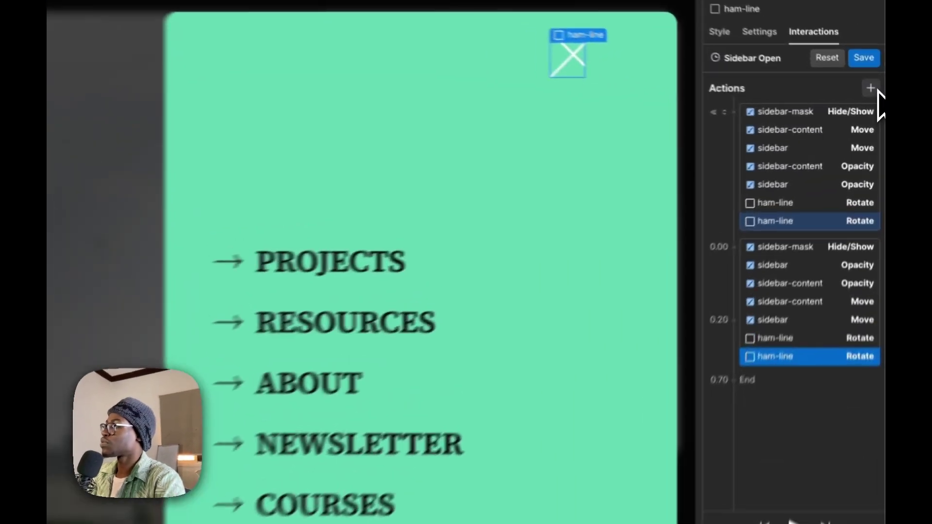
pyautogui.click(876, 101)
pyautogui.press('Escape')
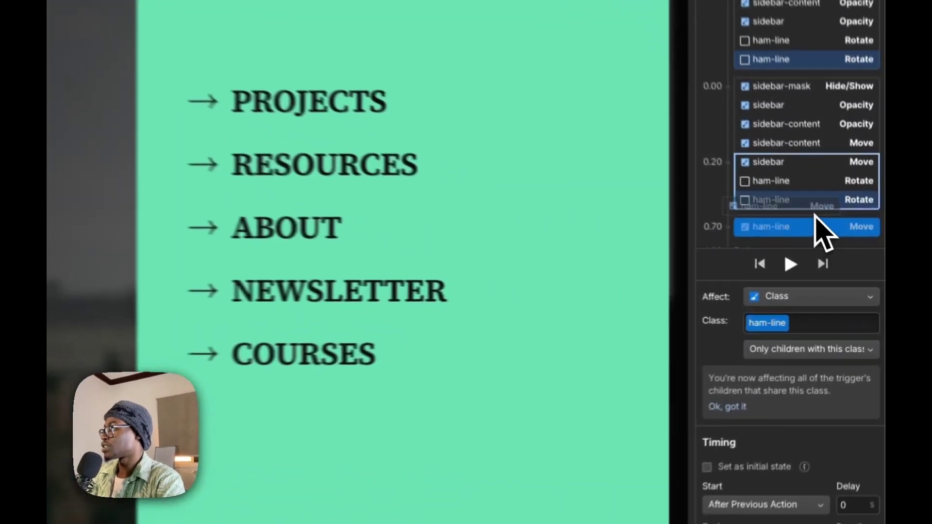
pyautogui.scroll(-1, 853, 275)
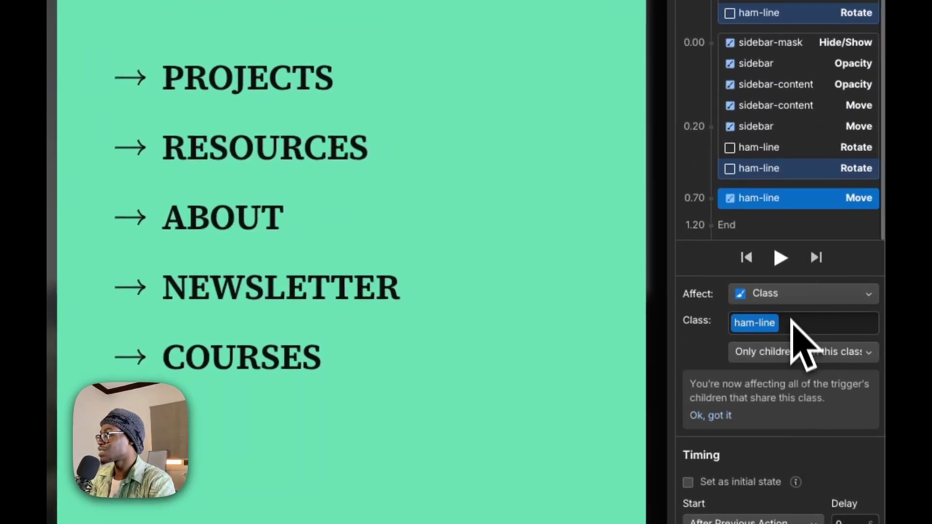
pyautogui.click(795, 295)
pyautogui.click(796, 253)
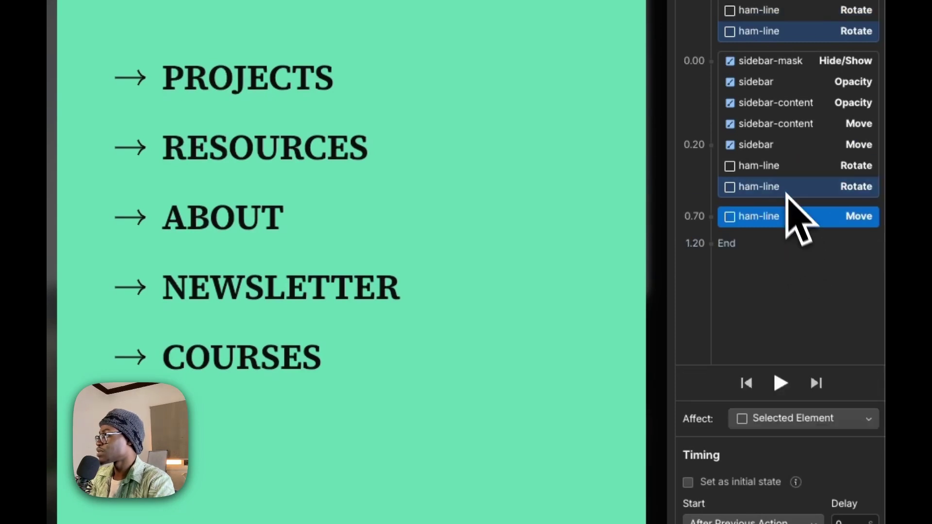
pyautogui.moveTo(796, 216); pyautogui.dragTo(792, 94)
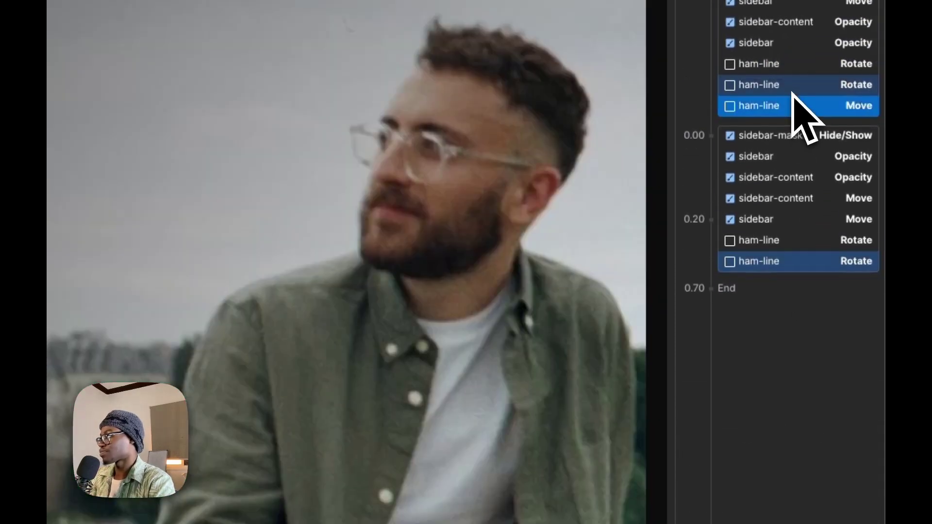
# Duplicate the initial-state ham-line Move action and place the copy at the end of the timed group.
pyautogui.rightClick(795, 111)
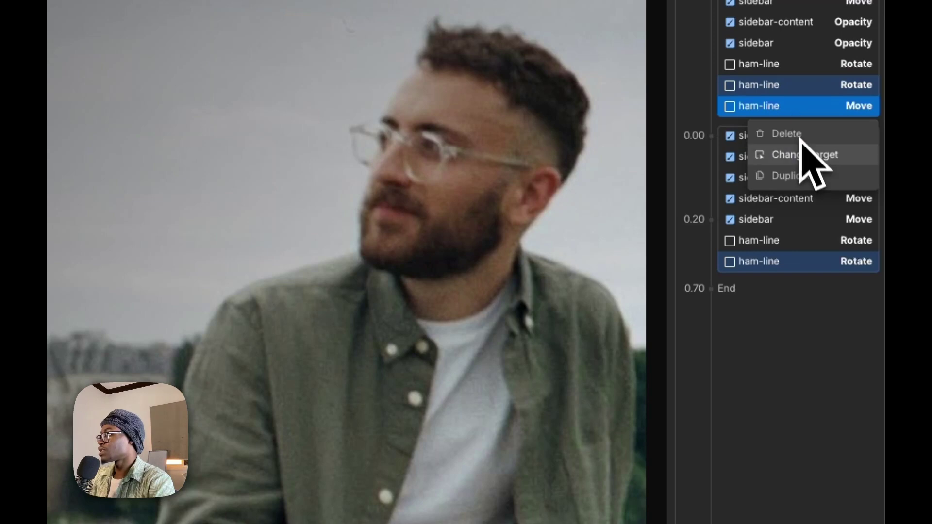
pyautogui.click(806, 175)
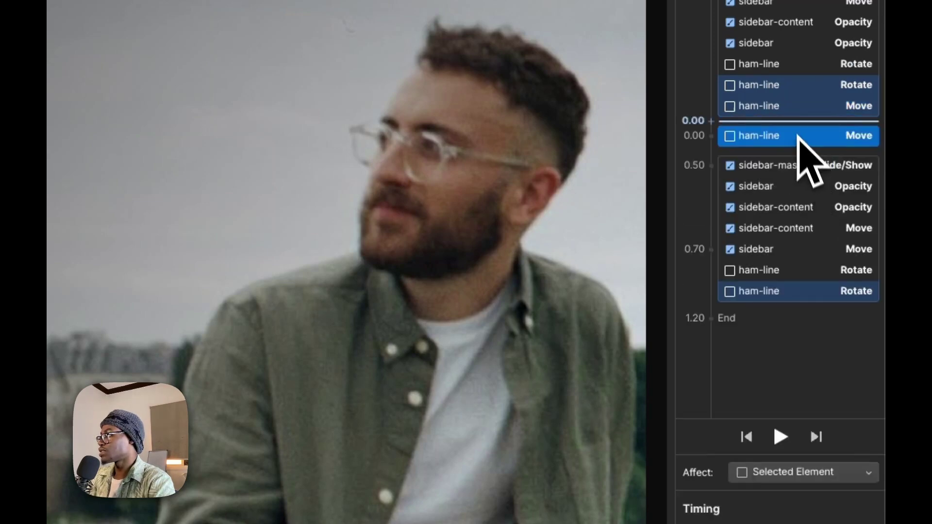
pyautogui.moveTo(798, 137); pyautogui.dragTo(805, 302)
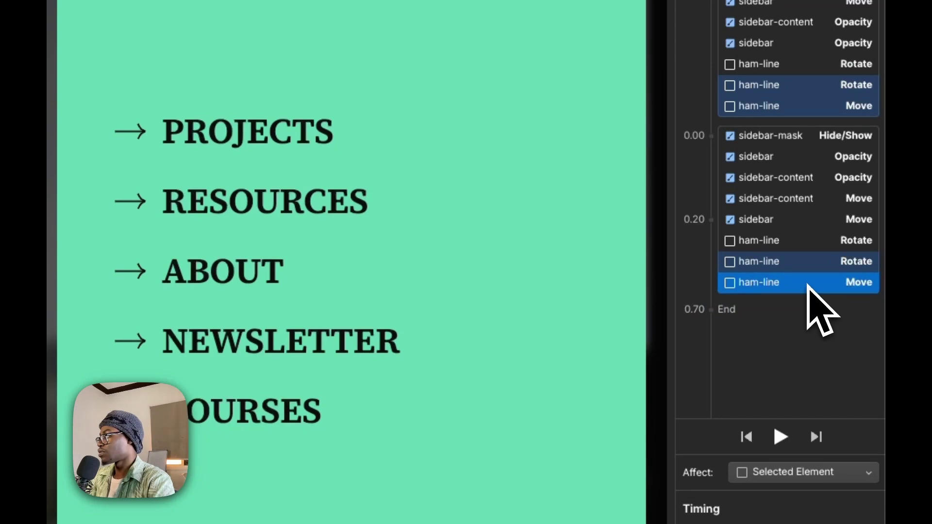
# Set the timed ham-line Move action's Y offset to -14 px and preview the animation.
pyautogui.click(849, 483)
pyautogui.write('14')
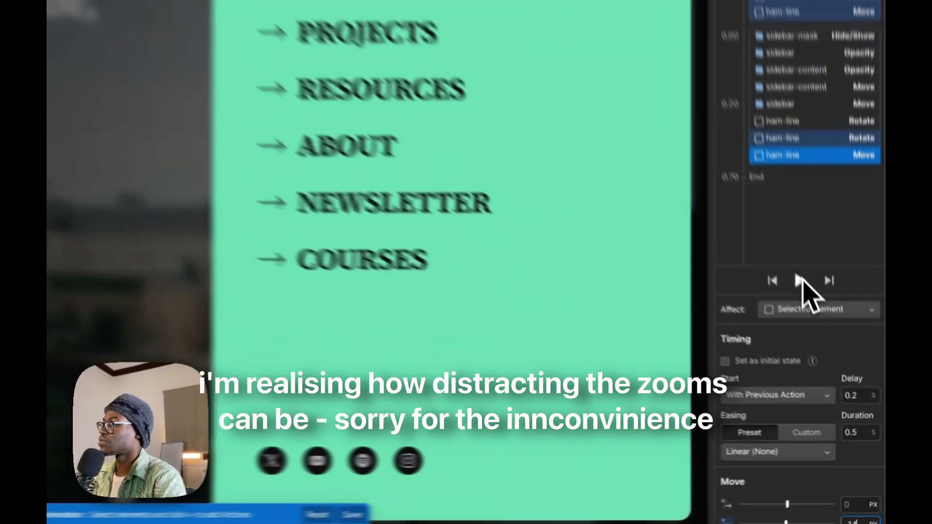
pyautogui.click(832, 353)
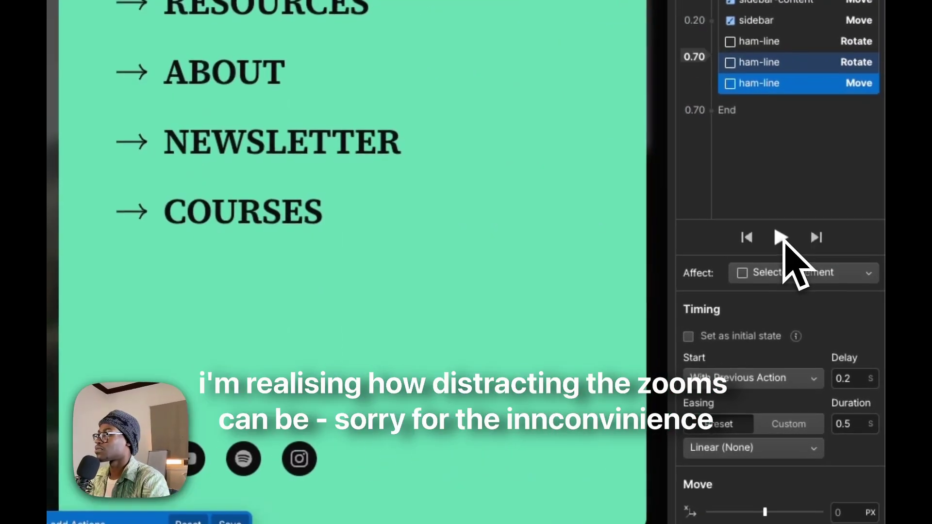
pyautogui.click(780, 238)
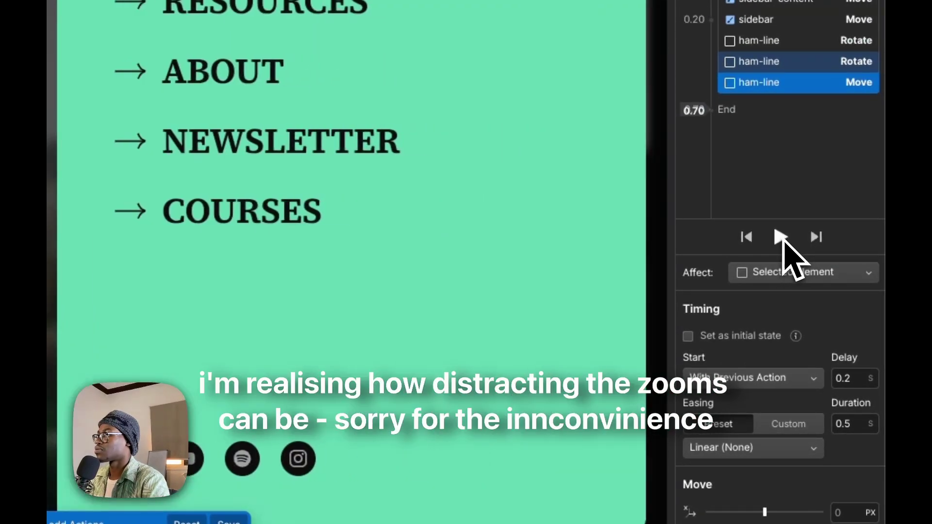
pyautogui.click(781, 237)
pyautogui.click(782, 238)
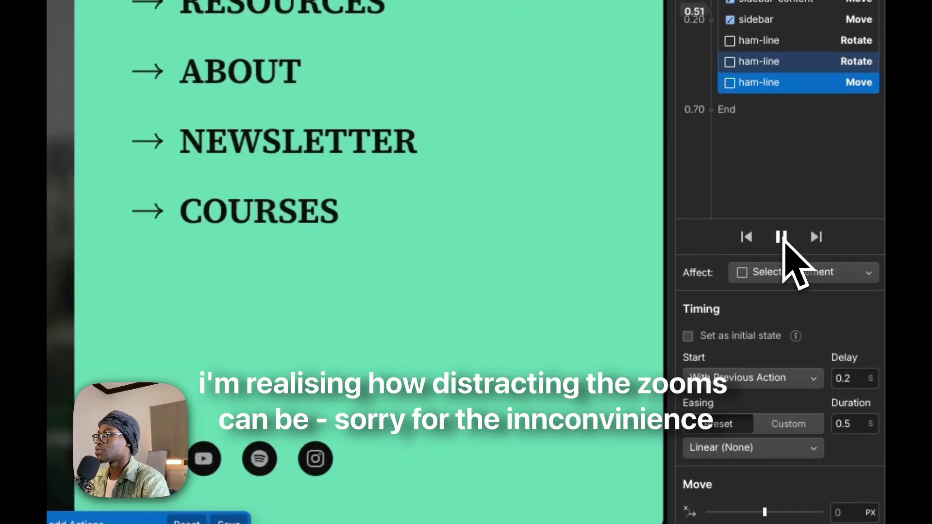
# Set the easing of the timed ham-line Rotate and Move actions to In Out Quart and preview the animation.
pyautogui.click(781, 238)
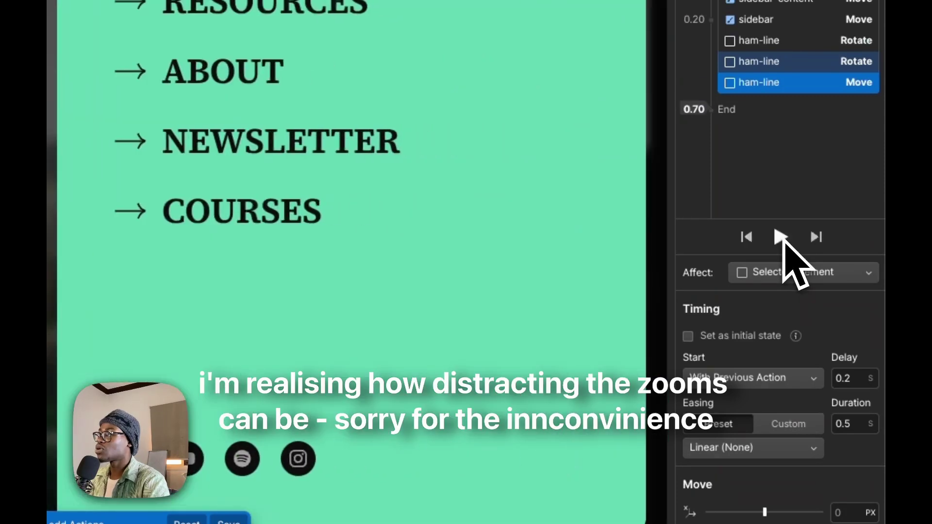
pyautogui.click(764, 448)
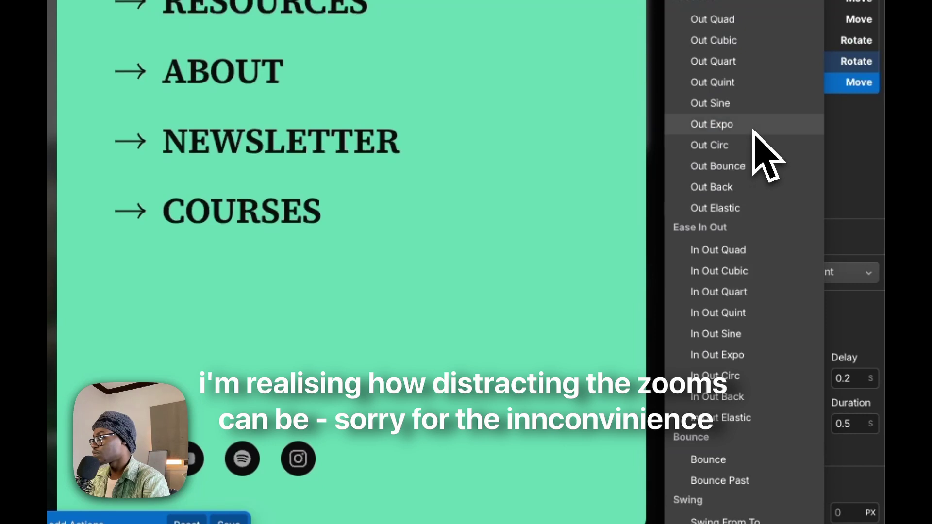
pyautogui.click(732, 299)
pyautogui.click(780, 237)
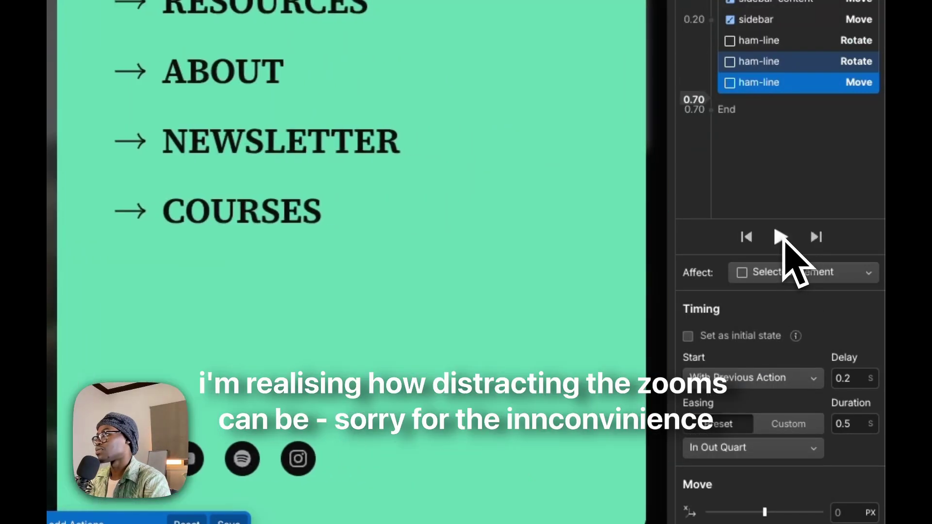
pyautogui.click(780, 237)
pyautogui.click(780, 237)
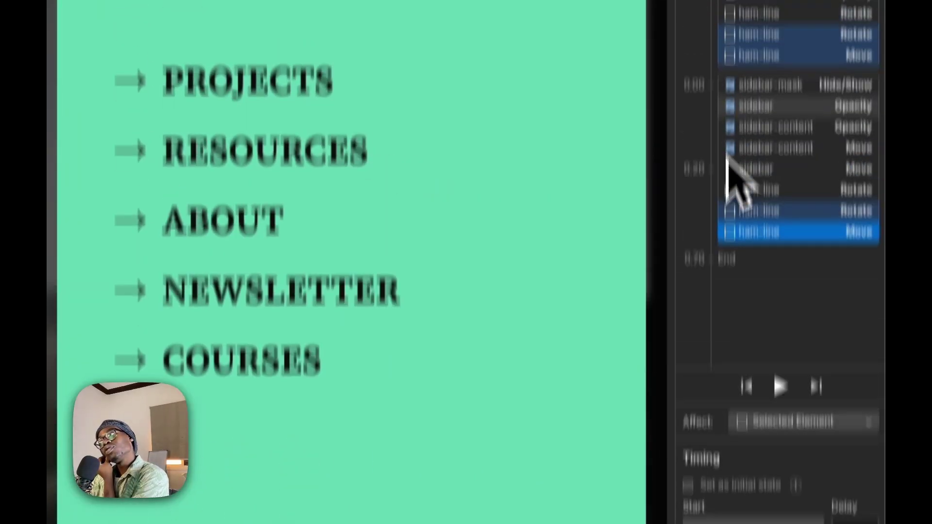
# Add a BG Color action for the ham-line class to the initial-state group and set its colour to white.
pyautogui.click(773, 204)
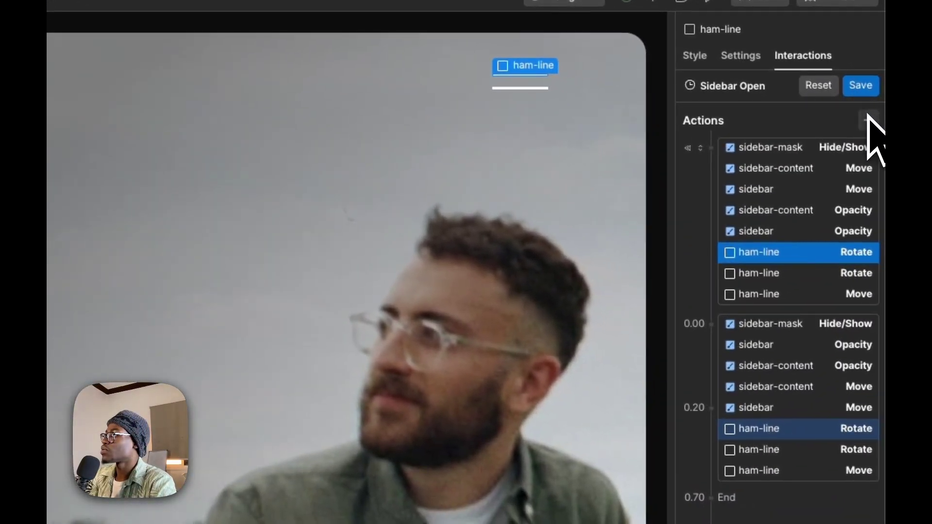
pyautogui.click(868, 119)
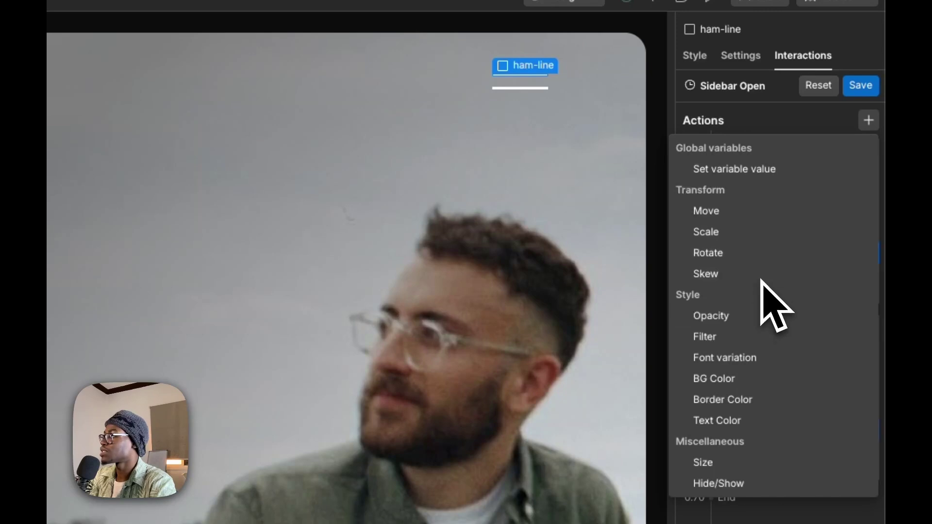
pyautogui.click(747, 380)
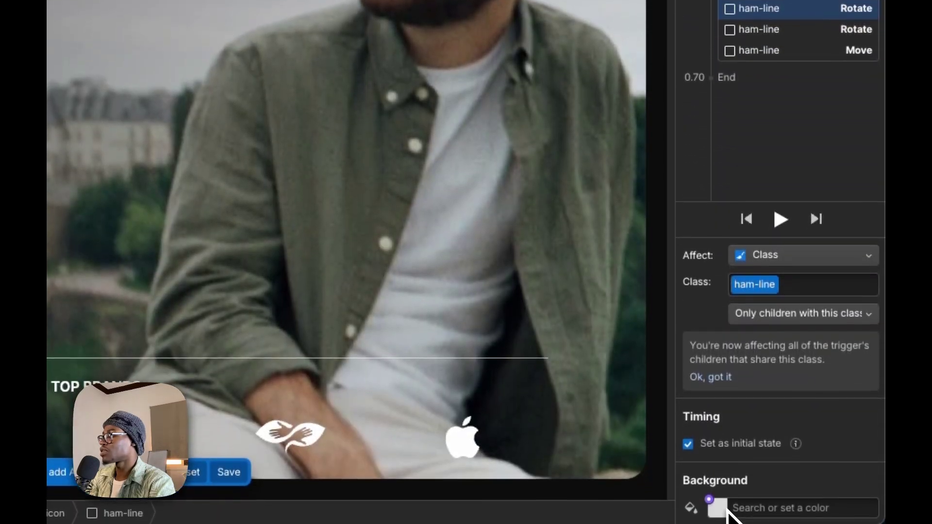
pyautogui.click(721, 506)
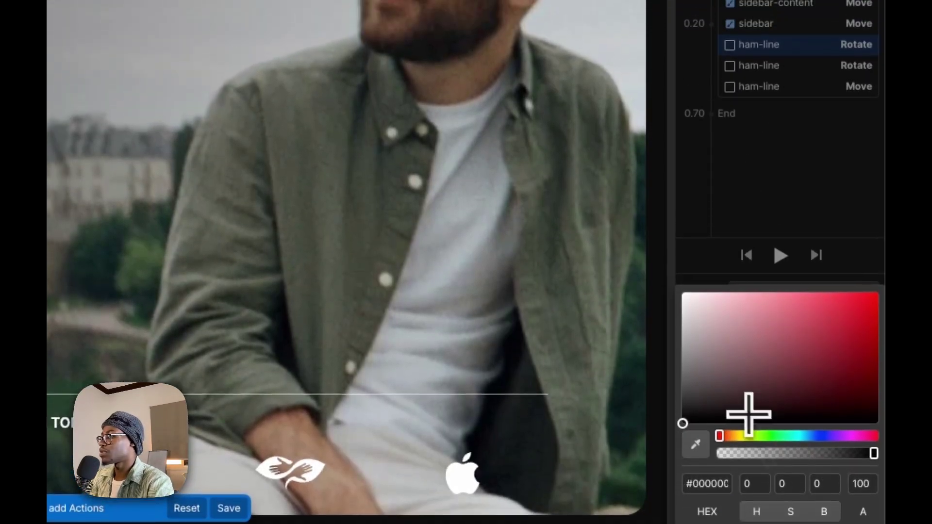
pyautogui.moveTo(744, 376); pyautogui.dragTo(640, 210)
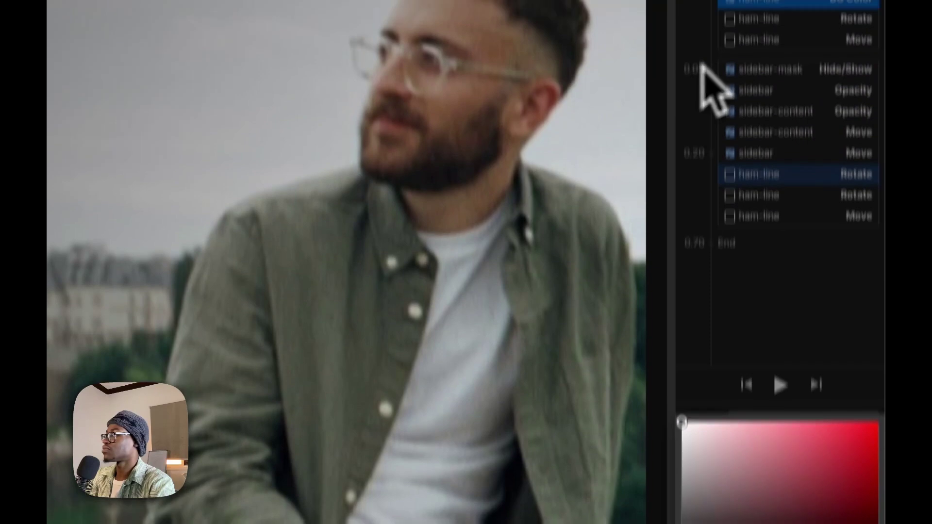
pyautogui.click(765, 88)
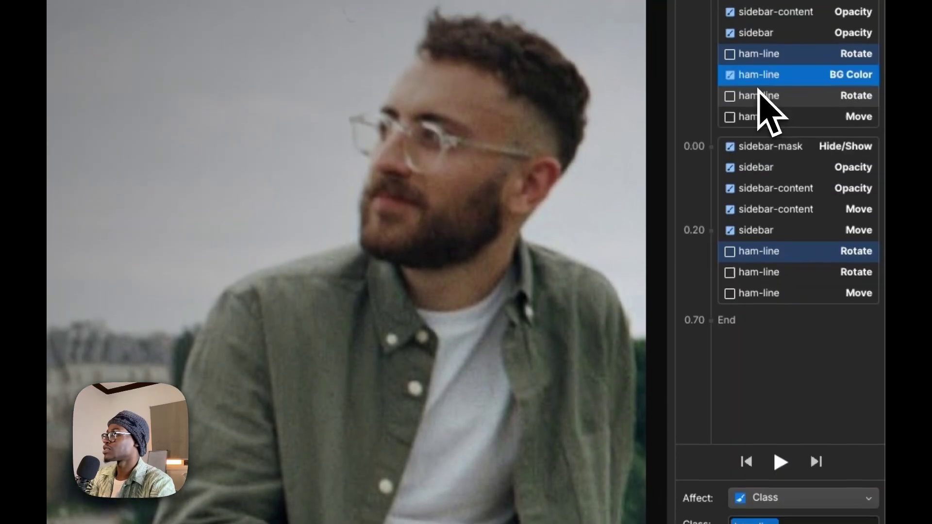
# Duplicate the initial-state ham-line BG Color action and place the copy at the end of the timed group.
pyautogui.rightClick(764, 90)
pyautogui.click(795, 153)
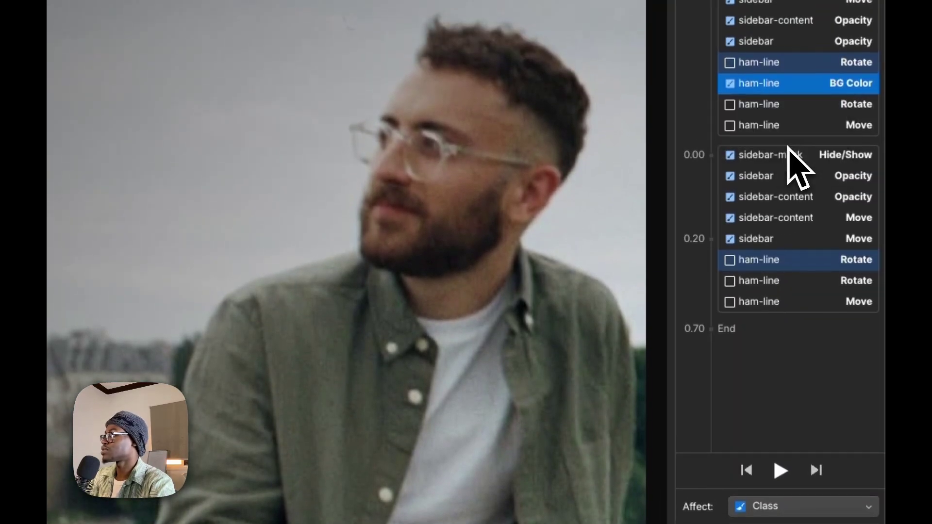
pyautogui.moveTo(787, 135); pyautogui.dragTo(794, 329)
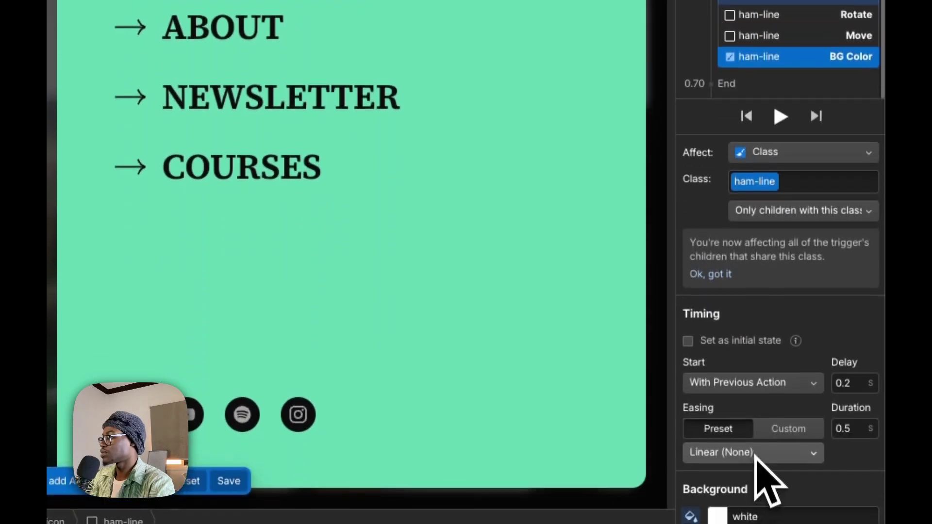
# Set the timed ham-line BG Color action's colour to black and preview the animation.
pyautogui.click(718, 506)
pyautogui.moveTo(703, 339); pyautogui.dragTo(645, 451)
pyautogui.click(799, 185)
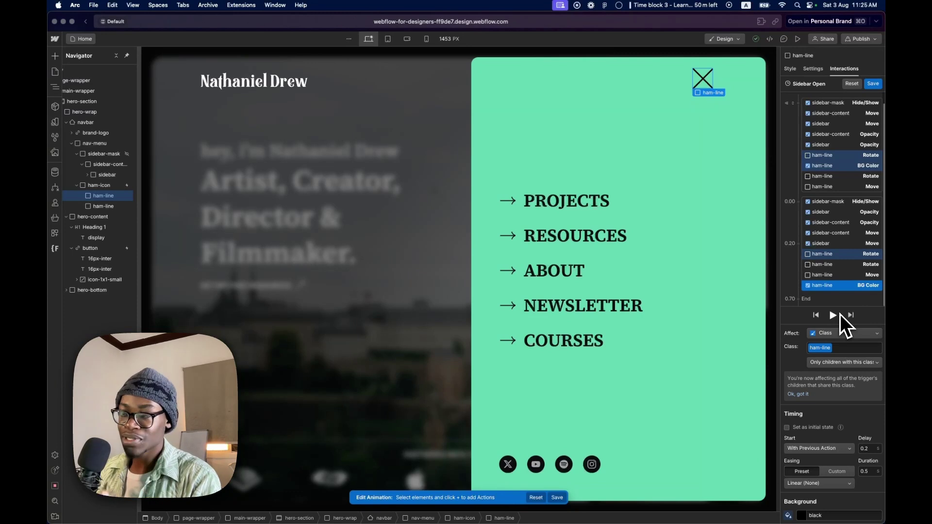
pyautogui.click(832, 316)
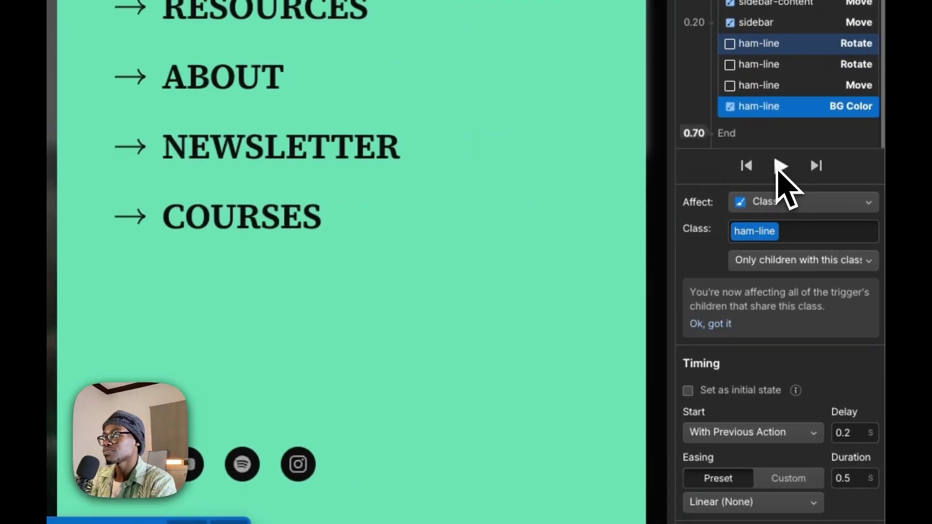
pyautogui.click(780, 166)
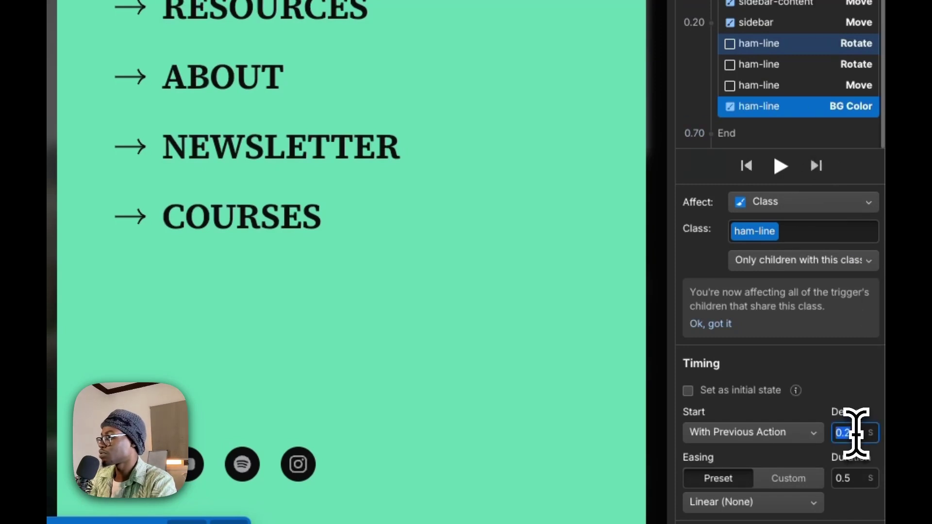
# Try a 0.1 s delay on the timed ham-line BG Color action, preview it, and restore the delay to 0.2 s.
pyautogui.write('.1')
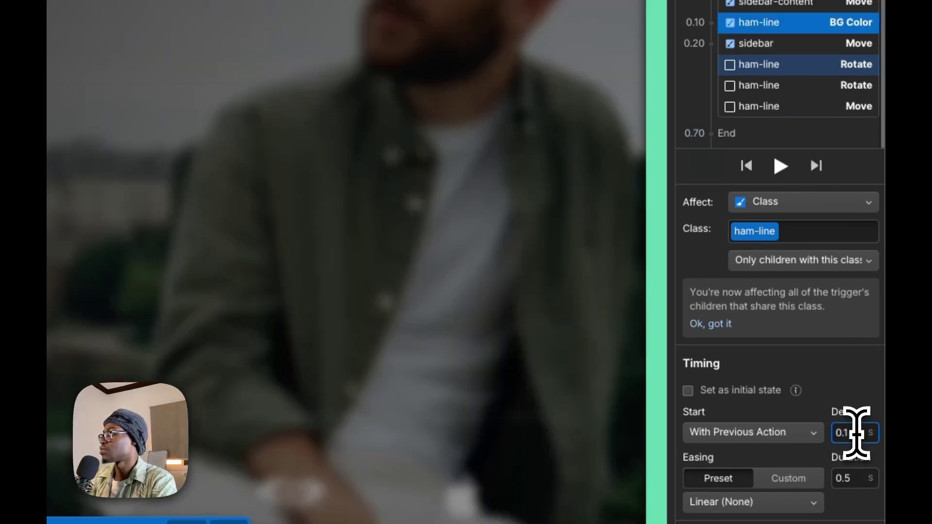
pyautogui.click(782, 169)
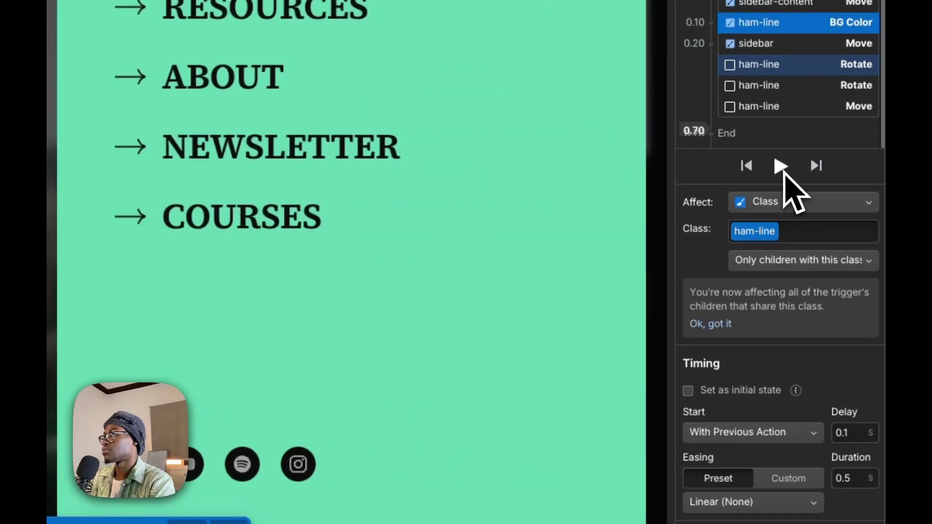
pyautogui.click(782, 169)
pyautogui.click(782, 169)
pyautogui.click(782, 169)
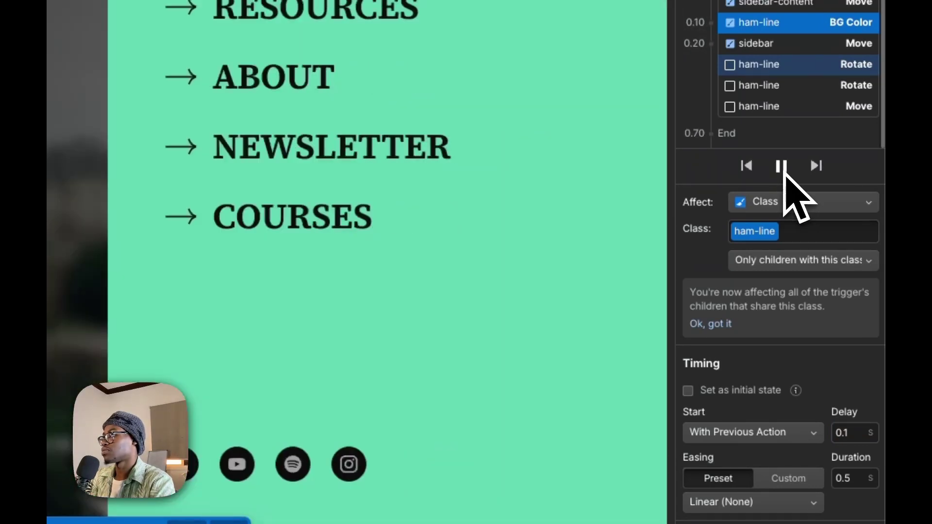
pyautogui.click(782, 169)
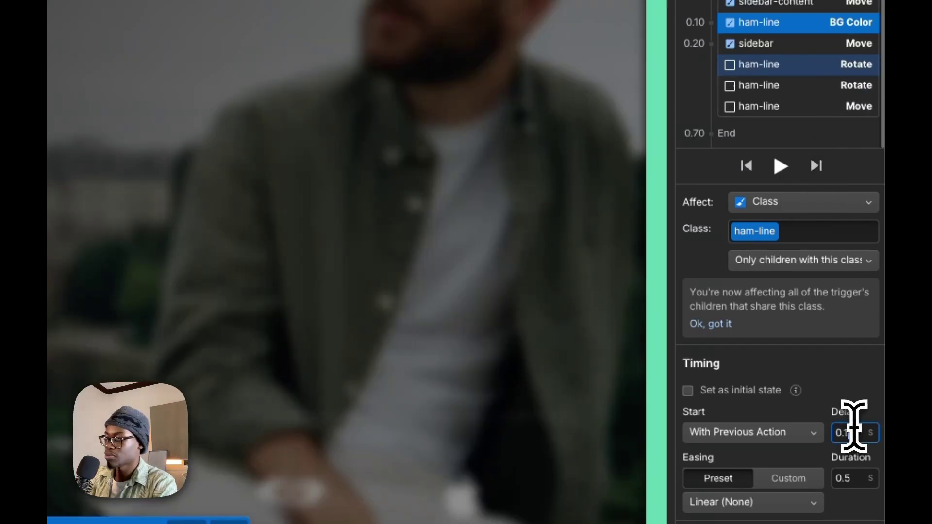
pyautogui.write('2')
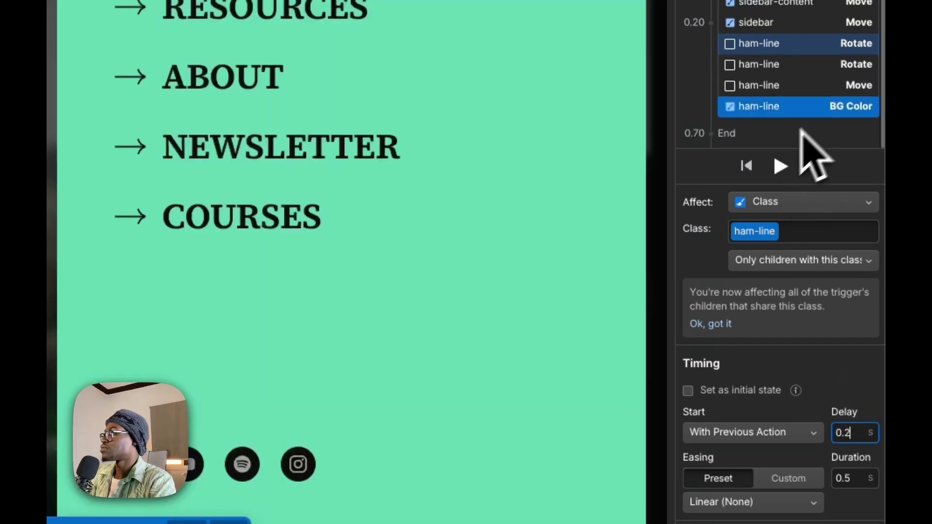
pyautogui.click(780, 167)
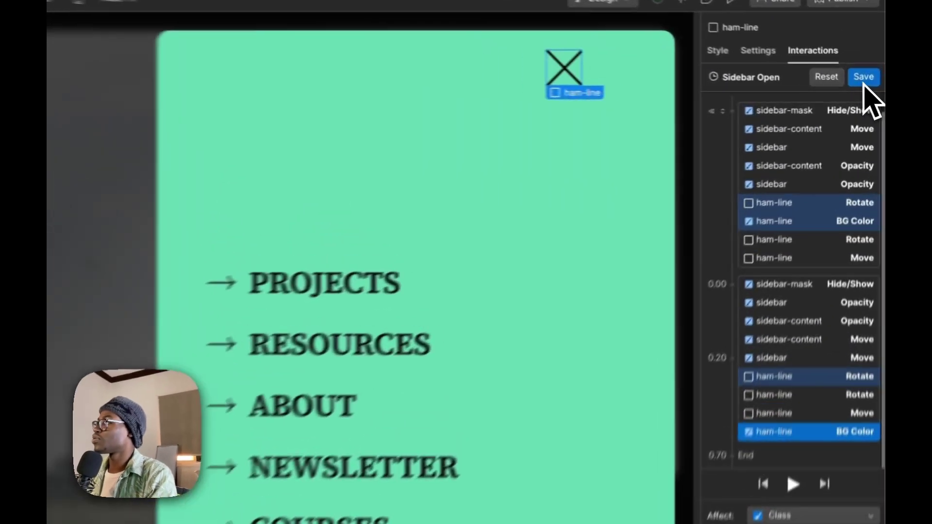
# Save the Sidebar Open animation and set the ham-icon's second-click action to Start an animation.
pyautogui.click(869, 84)
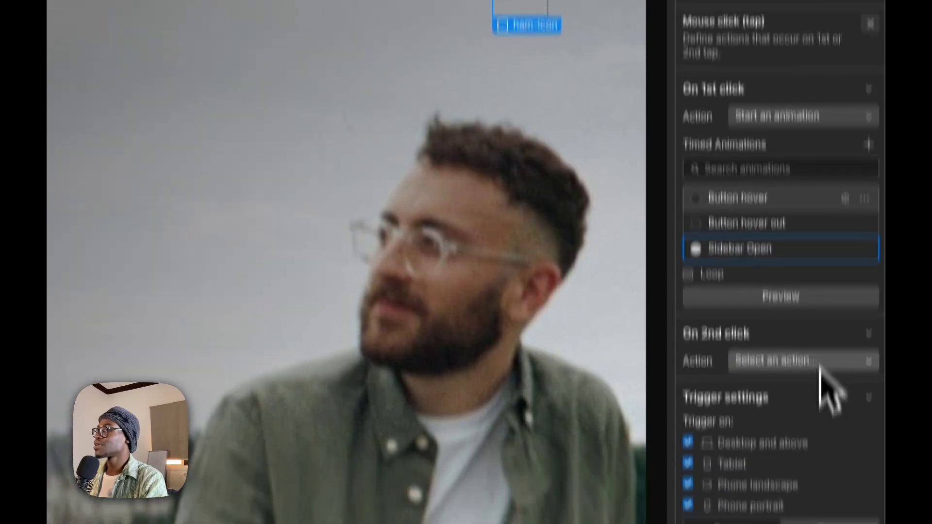
pyautogui.click(825, 442)
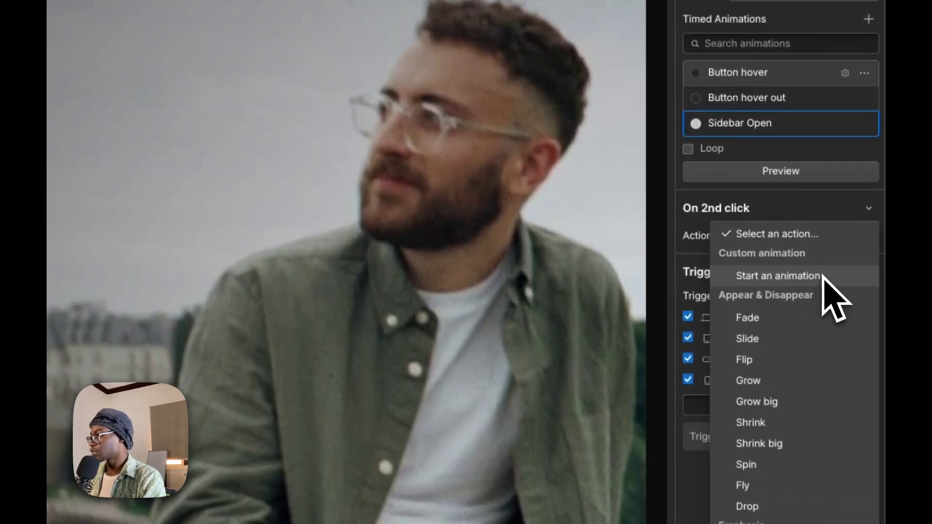
pyautogui.click(824, 277)
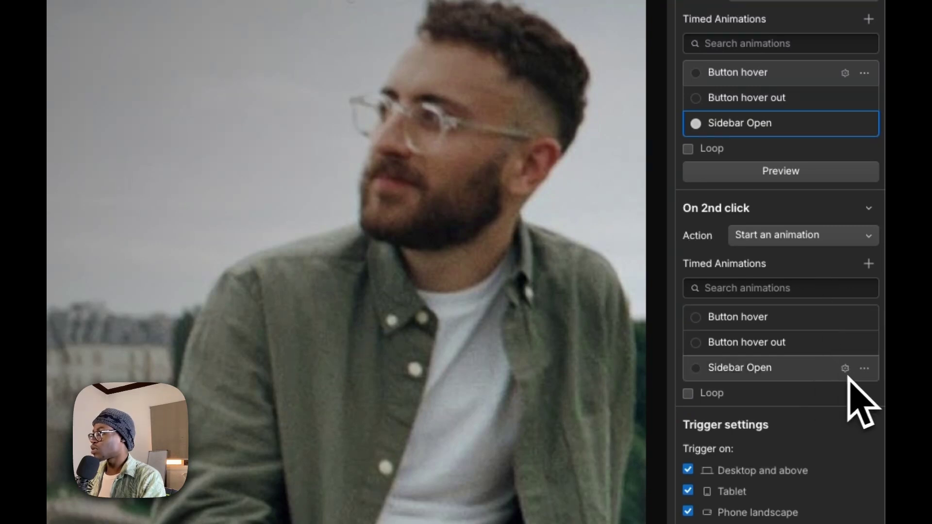
# Duplicate the Sidebar Open animation, assign the copy to the second click, and rename it Sidebar Close.
pyautogui.click(864, 369)
pyautogui.click(839, 439)
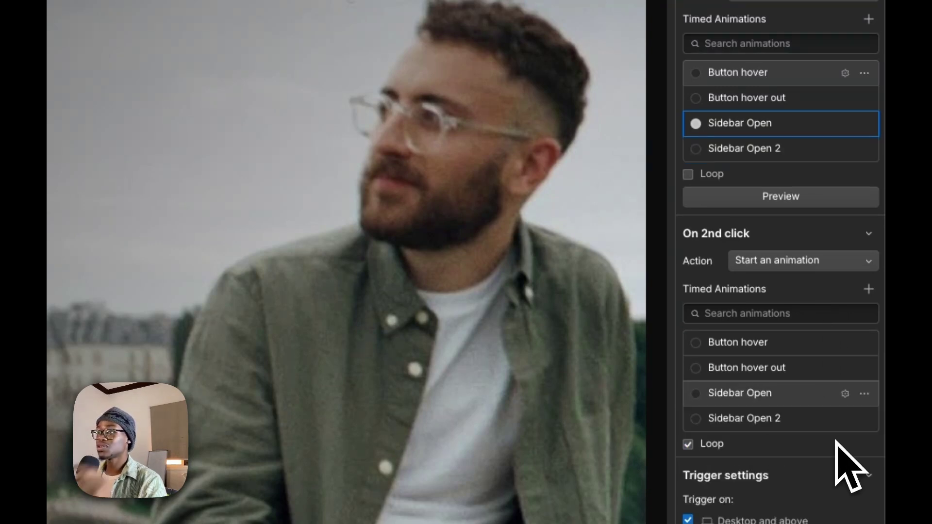
pyautogui.click(794, 425)
pyautogui.click(790, 423)
pyautogui.click(738, 78)
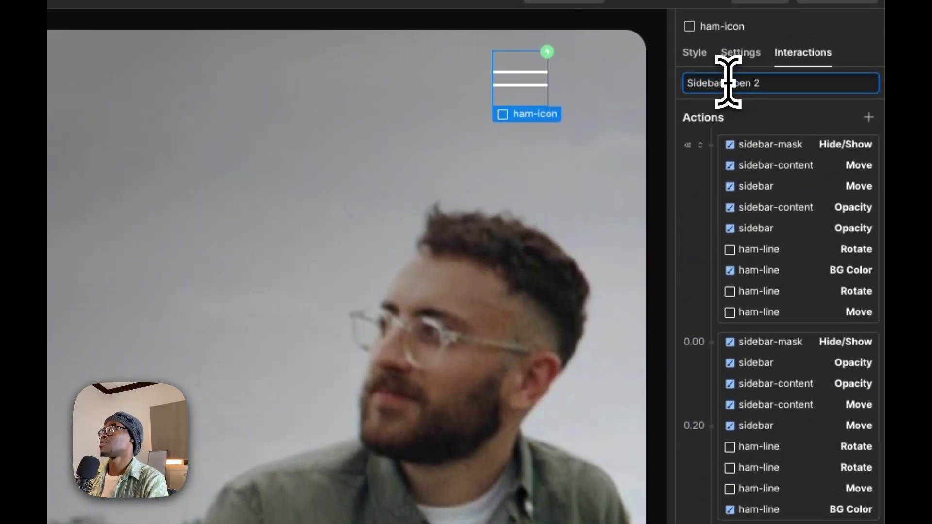
pyautogui.press('Escape')
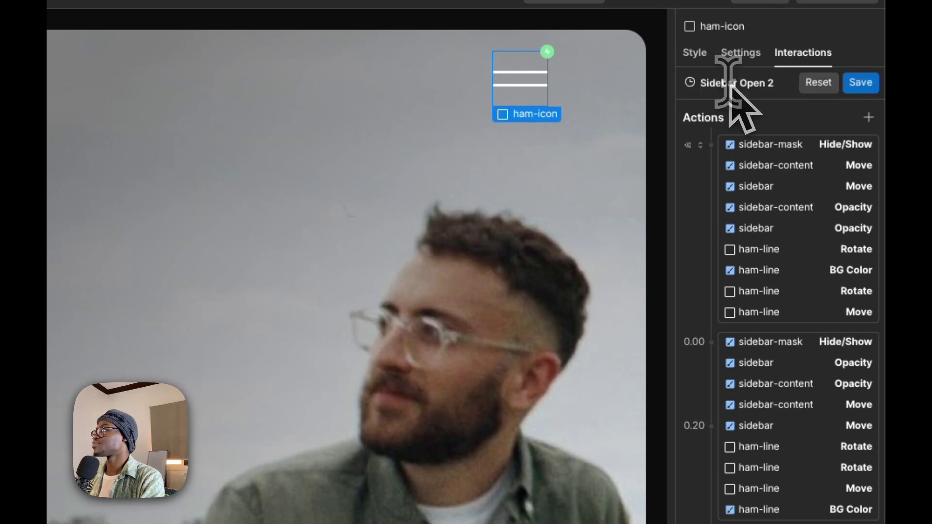
# Delete all the timed actions from the Sidebar Close animation, keeping only the initial-state group.
pyautogui.click(801, 341)
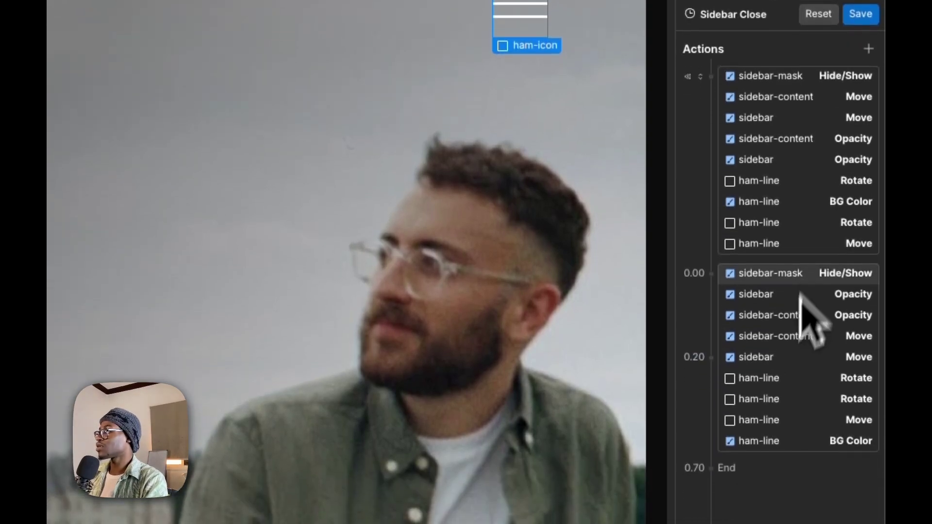
pyautogui.keyDown('shift'); pyautogui.click(769, 441); pyautogui.keyUp('shift')
pyautogui.press('Delete')
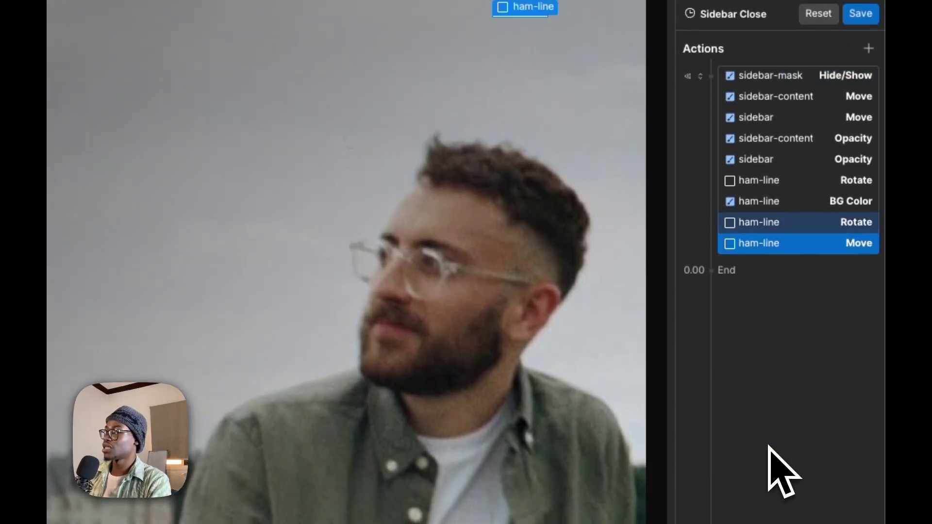
# Turn off the initial state for all remaining Sidebar Close actions and set their easing to In Out Quart.
pyautogui.keyDown('shift'); pyautogui.click(800, 77); pyautogui.keyUp('shift')
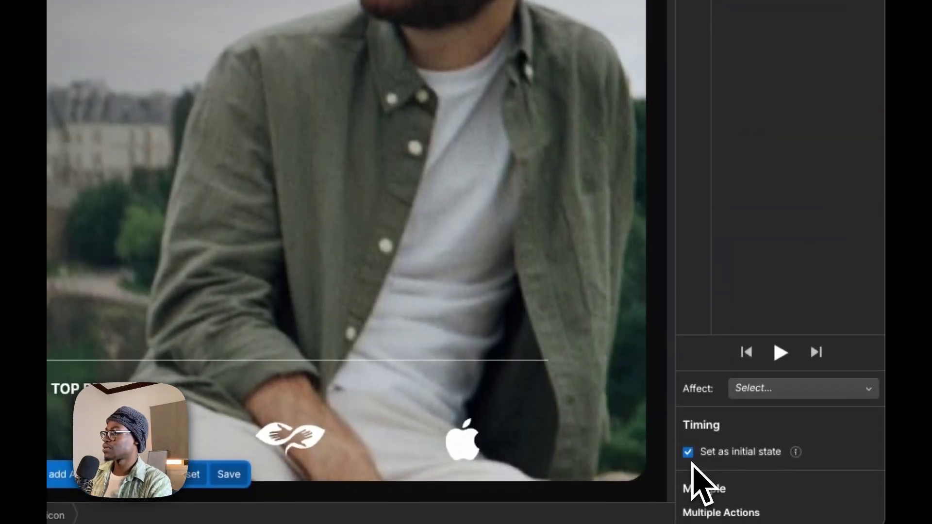
pyautogui.click(688, 452)
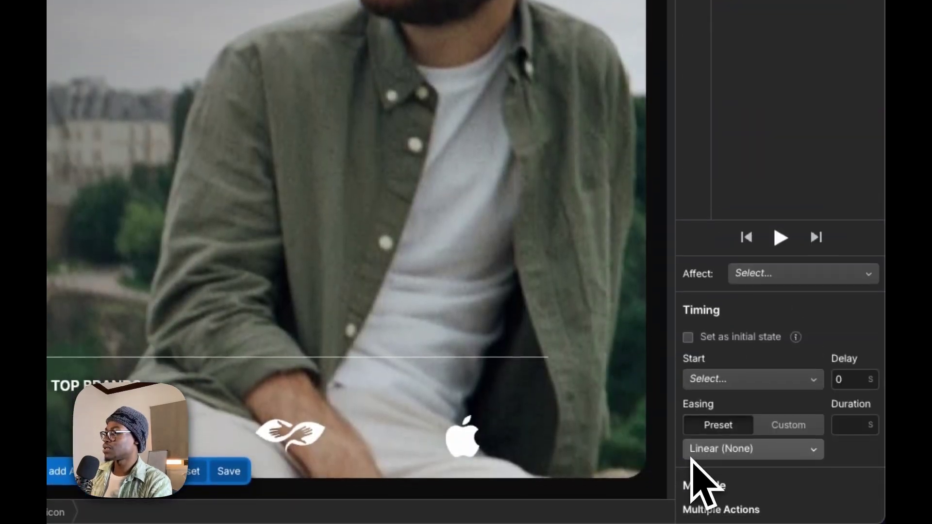
pyautogui.click(702, 456)
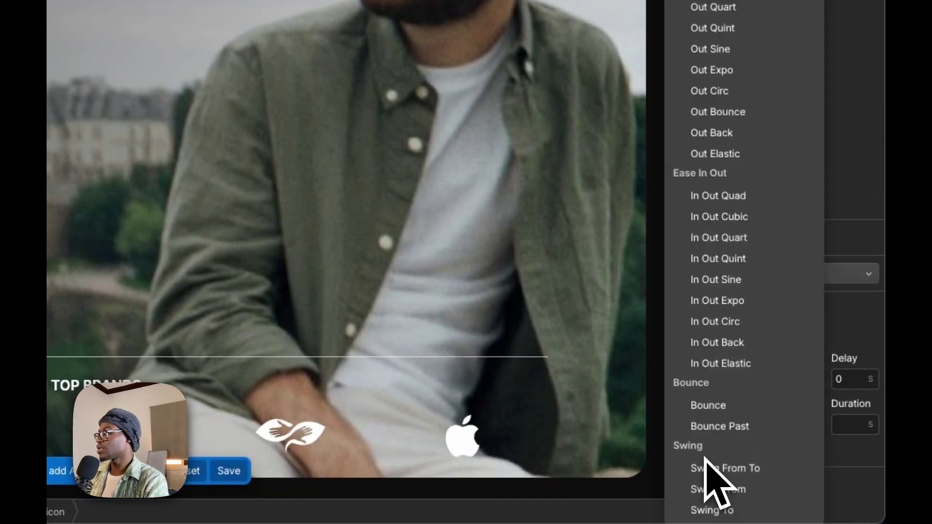
pyautogui.click(748, 242)
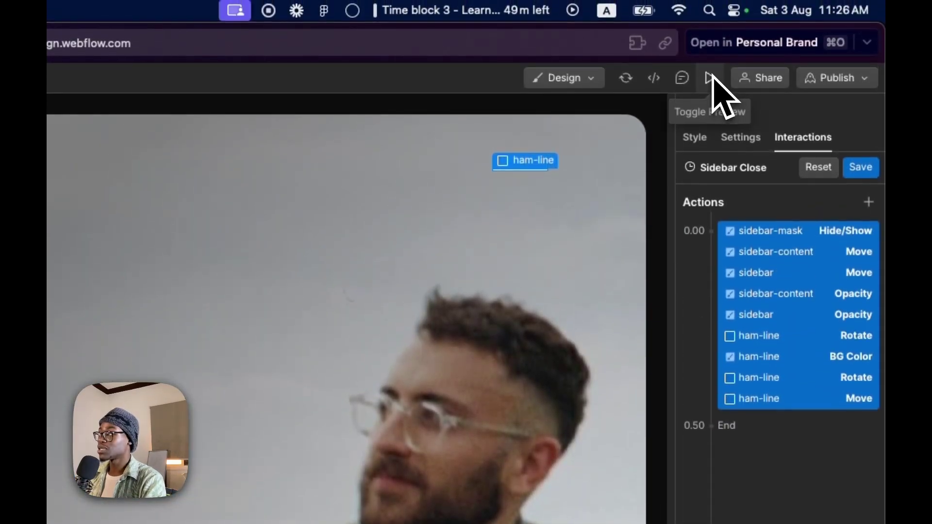
# Preview the page and toggle the sidebar open and closed with the hamburger icon.
pyautogui.click(710, 78)
pyautogui.click(730, 165)
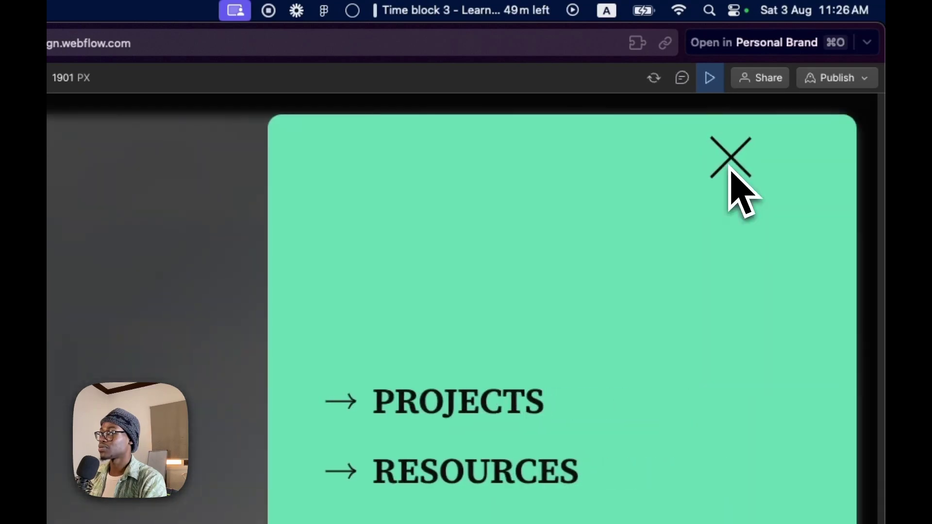
pyautogui.click(730, 165)
pyautogui.click(729, 166)
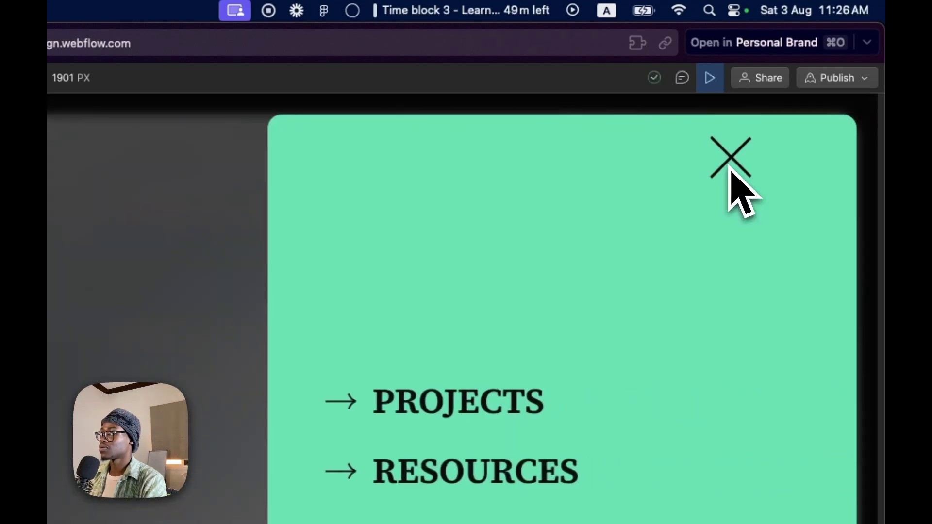
# Repeat the sidebar toggle with the hamburger icon, watching the close transition, and leave the preview.
pyautogui.click(729, 166)
pyautogui.click(729, 166)
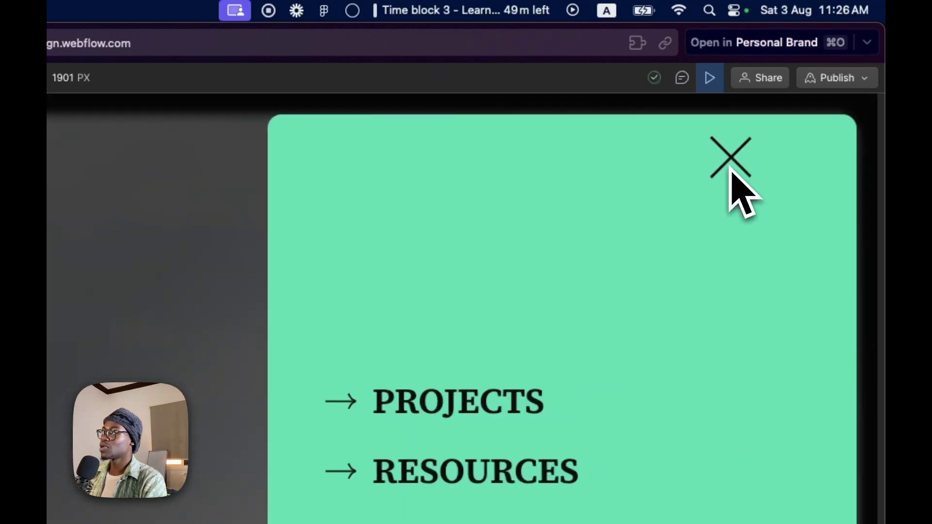
pyautogui.click(729, 166)
pyautogui.click(711, 81)
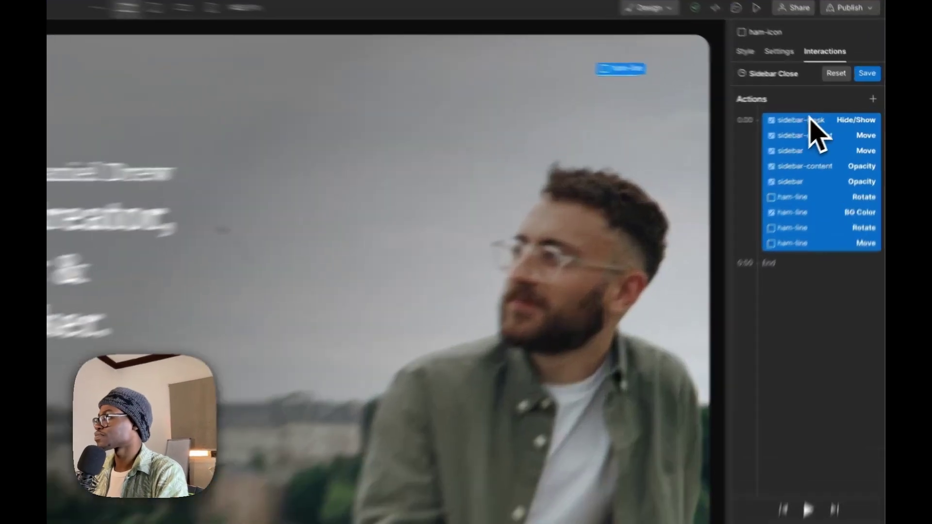
# Set the delay of the sidebar-mask Hide/Show action in the Sidebar Close animation to 0.2 s.
pyautogui.click(834, 117)
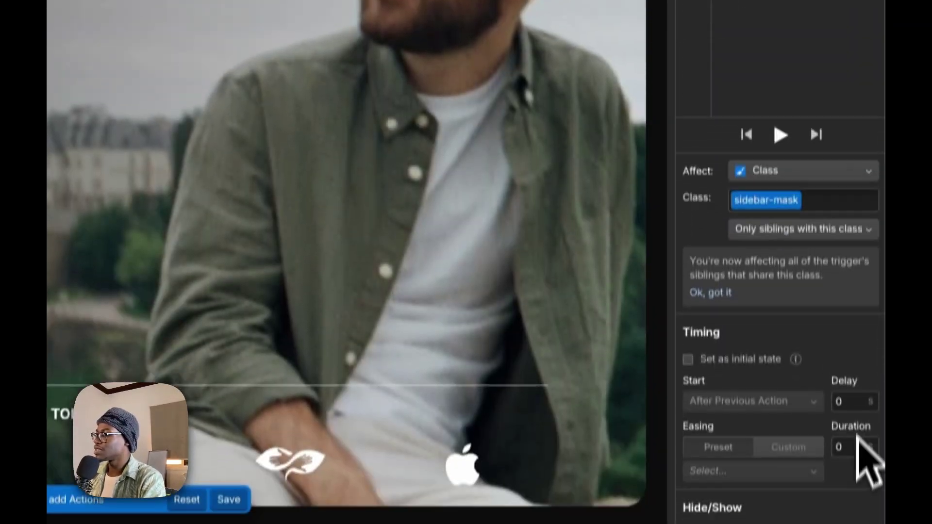
pyautogui.click(847, 401)
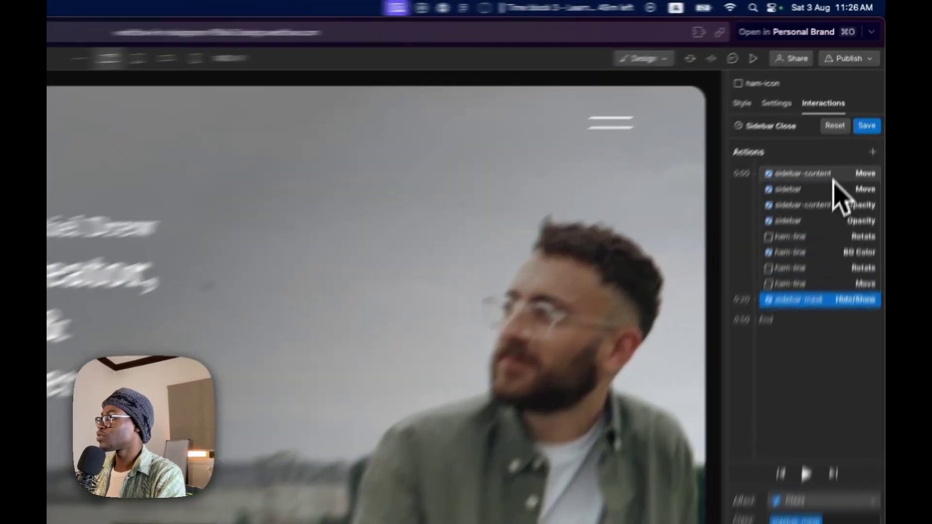
pyautogui.click(849, 115)
# Test the delayed sidebar-mask hiding by opening and closing the sidebar in the desktop preview.
pyautogui.click(708, 78)
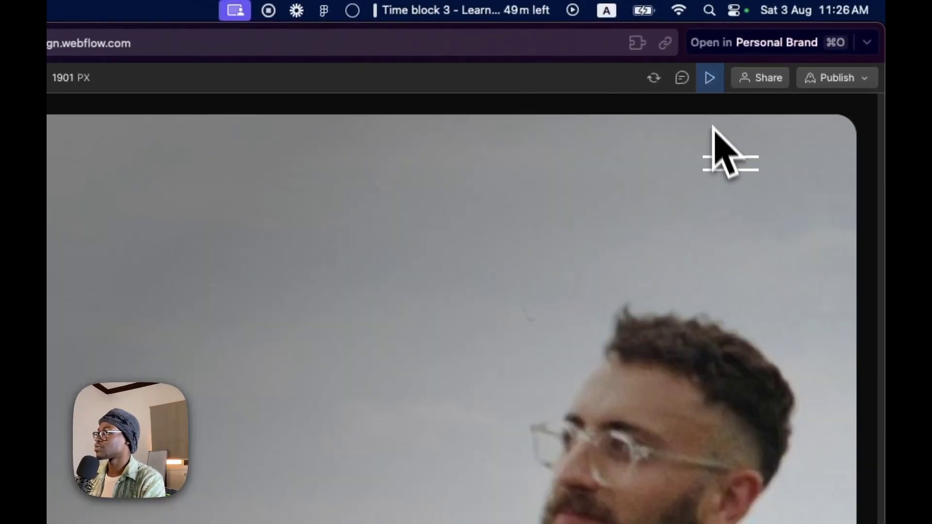
pyautogui.click(732, 162)
pyautogui.click(732, 163)
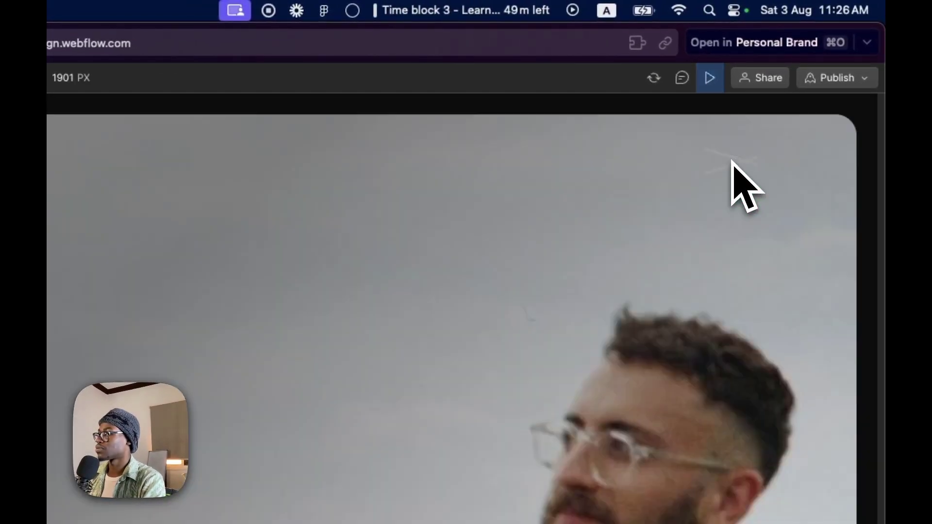
pyautogui.click(732, 165)
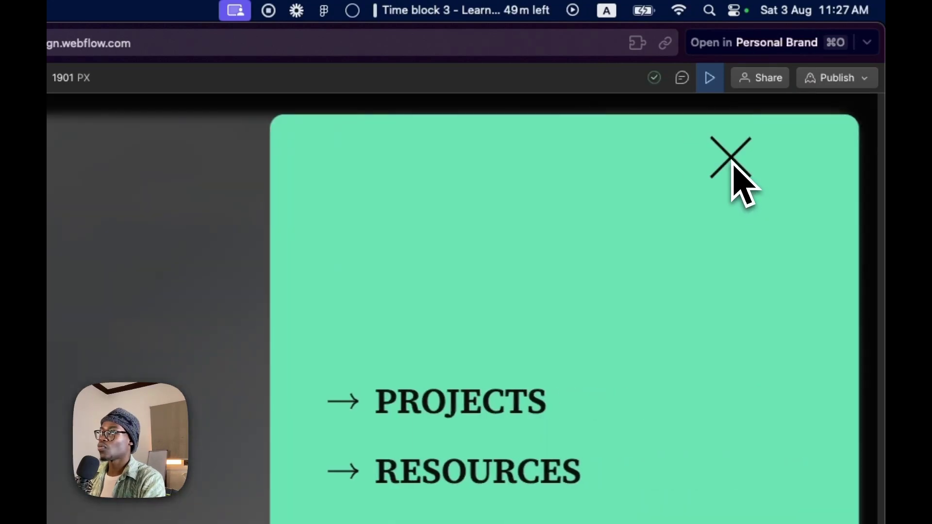
pyautogui.click(731, 166)
pyautogui.click(713, 87)
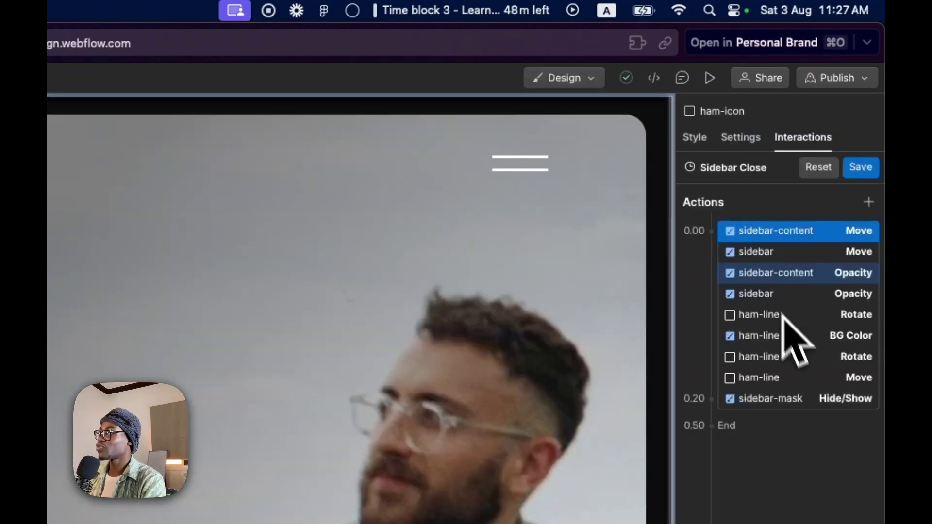
# Check the sidebar-mask Hide/Show action and replay the icon's open and close animations several times in the desktop preview.
pyautogui.click(806, 403)
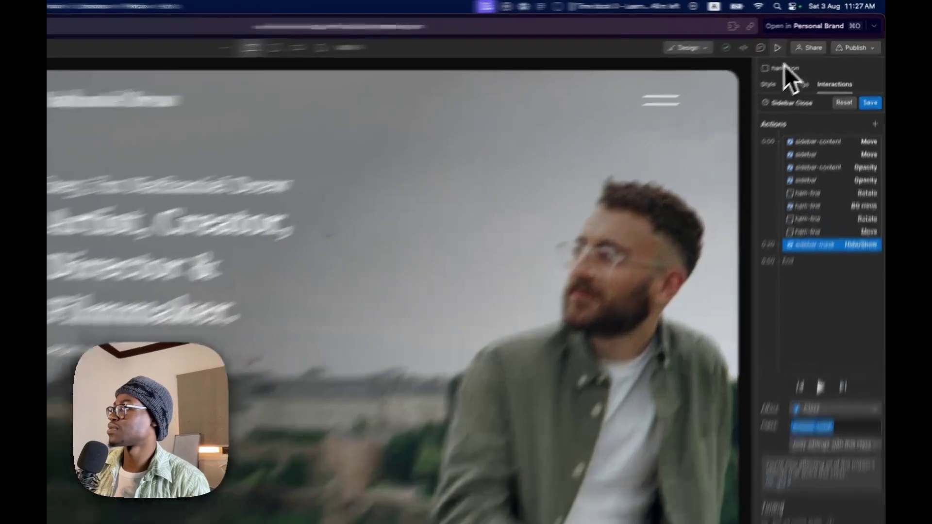
pyautogui.click(797, 38)
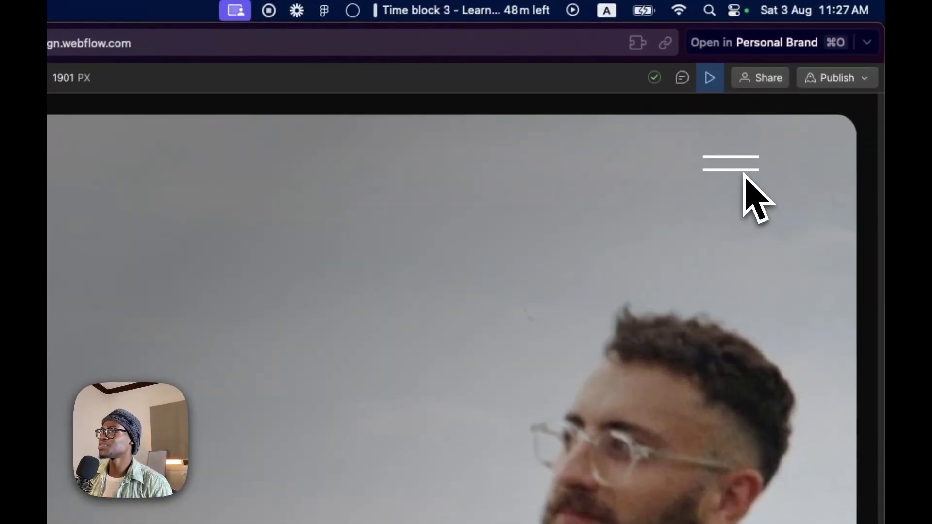
pyautogui.click(743, 170)
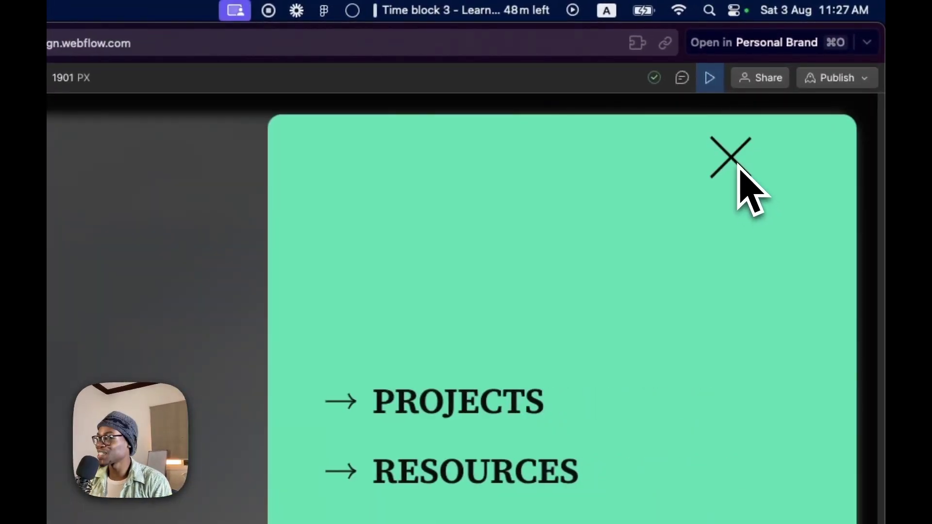
pyautogui.click(738, 165)
pyautogui.click(737, 168)
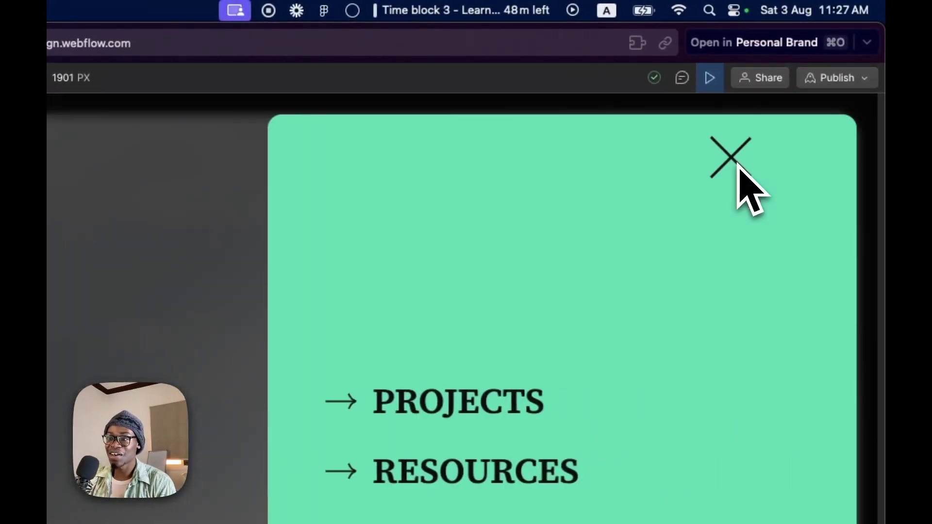
pyautogui.click(738, 167)
pyautogui.click(737, 167)
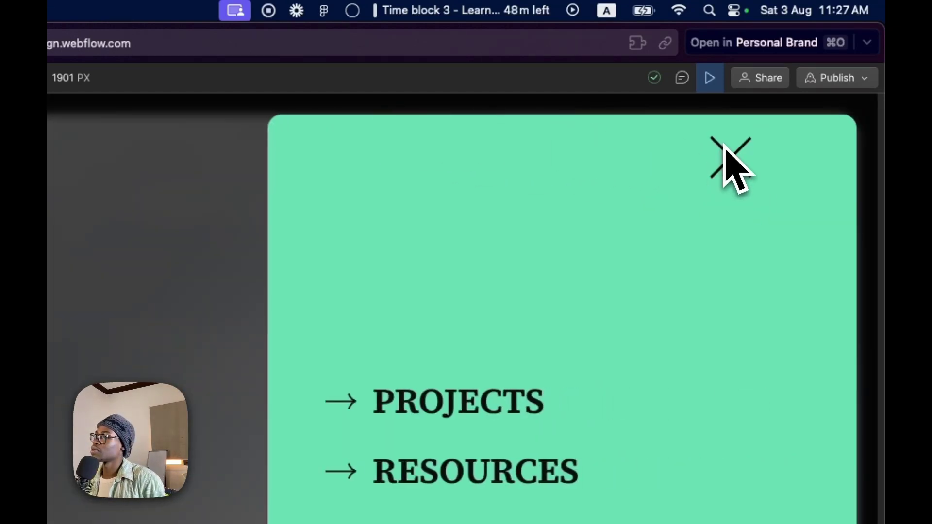
pyautogui.click(727, 155)
# Preview the page at the tablet breakpoint and toggle the sidebar open and closed with the hamburger icon.
pyautogui.click(287, 79)
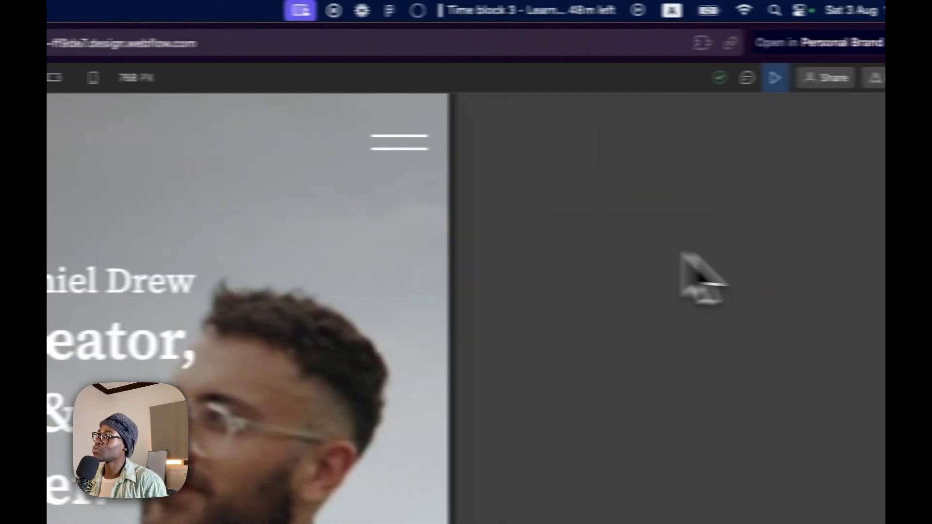
pyautogui.click(410, 146)
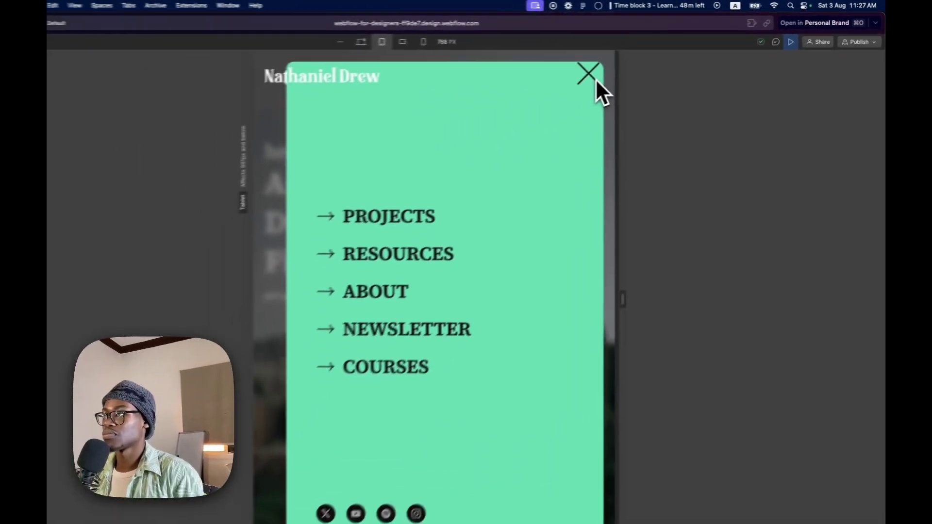
pyautogui.click(609, 70)
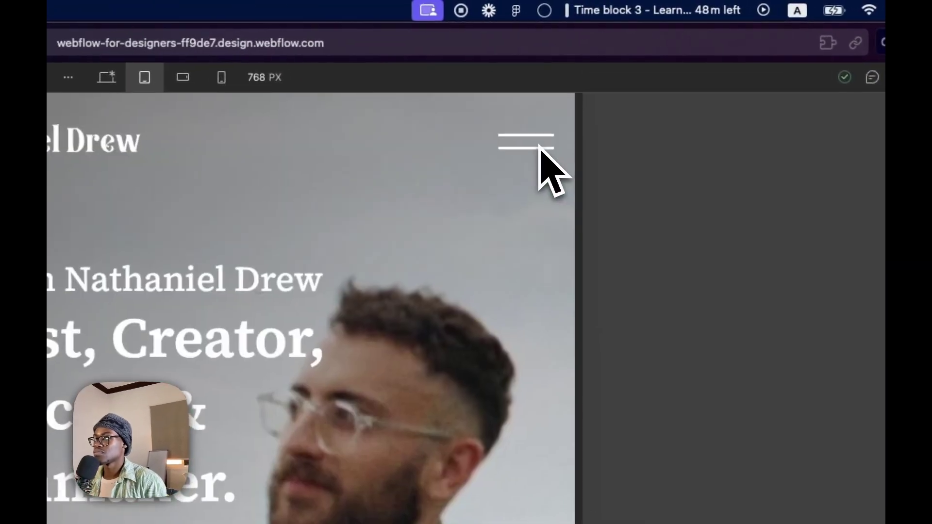
pyautogui.click(539, 145)
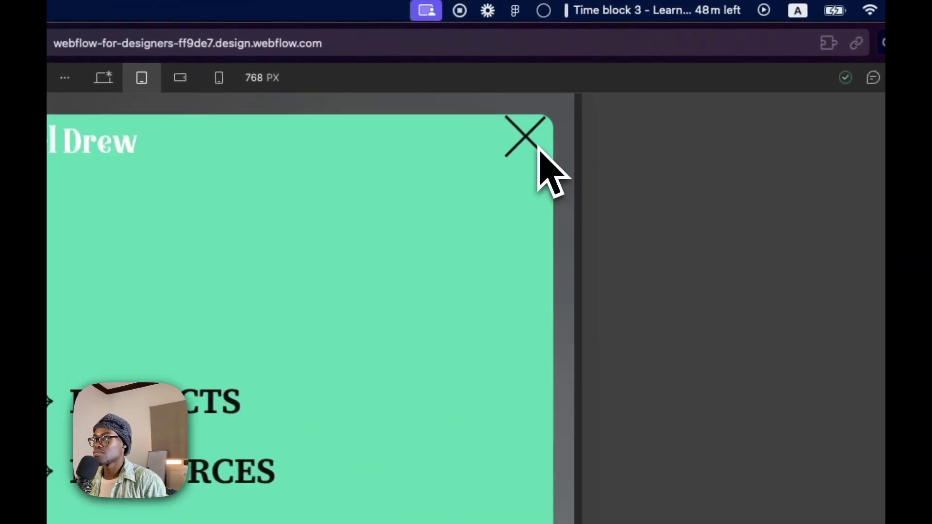
pyautogui.click(538, 145)
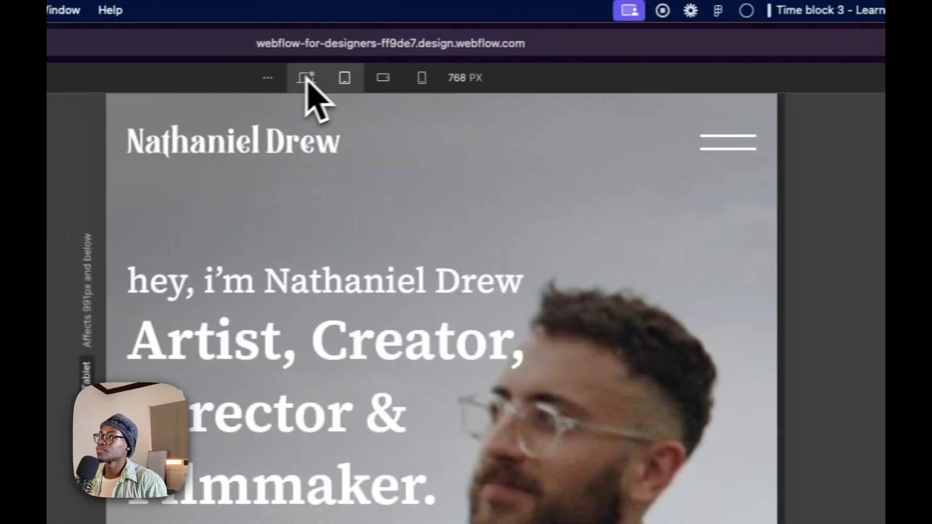
# Return to the desktop breakpoint, leave the preview, and save the Sidebar Close animation.
pyautogui.click(103, 78)
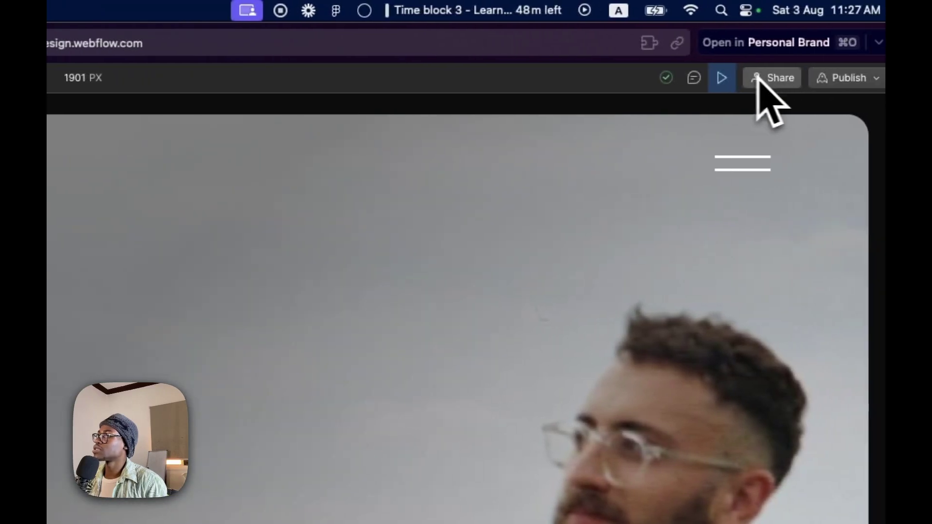
pyautogui.click(833, 77)
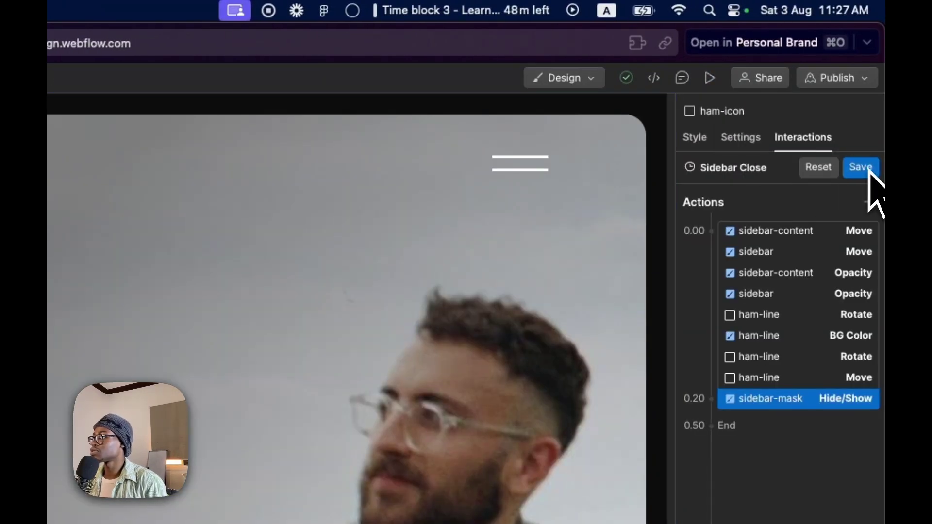
pyautogui.click(868, 170)
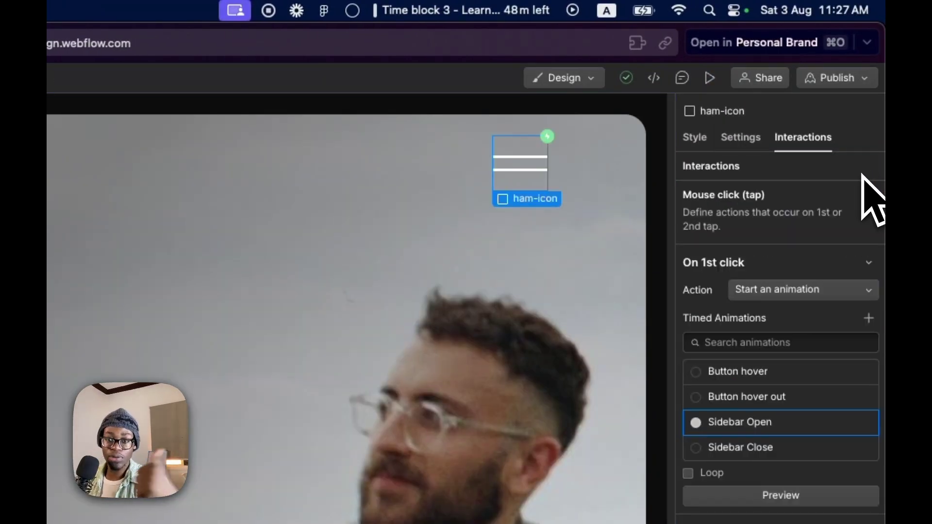
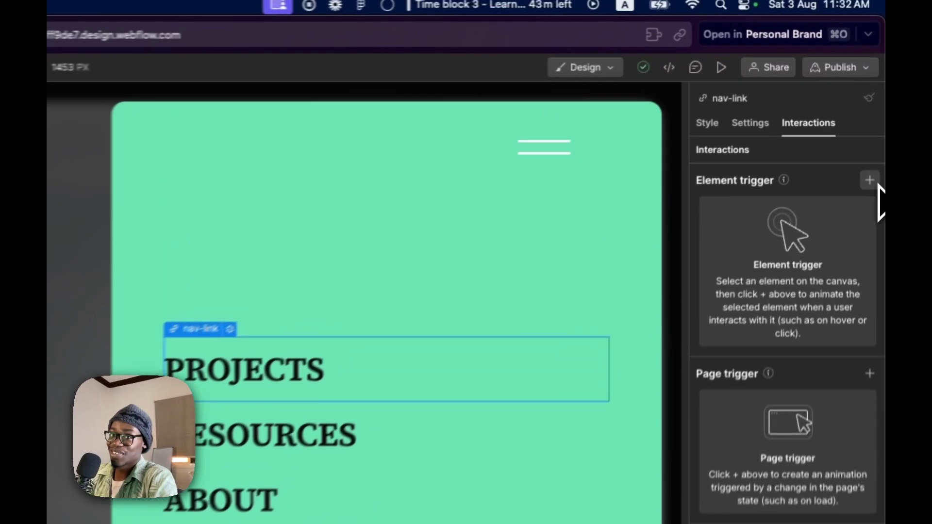
# Add a mouse hover trigger to the PROJECTS nav-link, apply it to the nav-link class, and limit it to desktop and above.
pyautogui.click(876, 99)
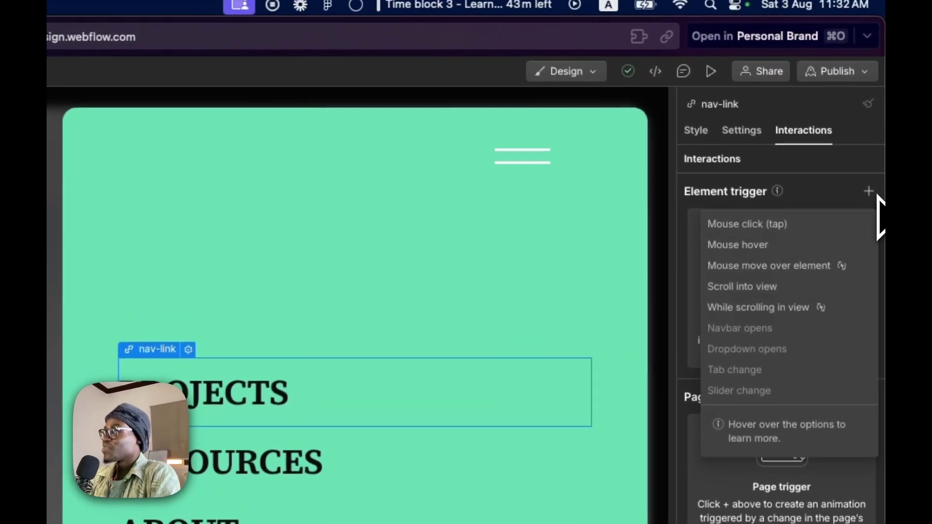
pyautogui.click(817, 245)
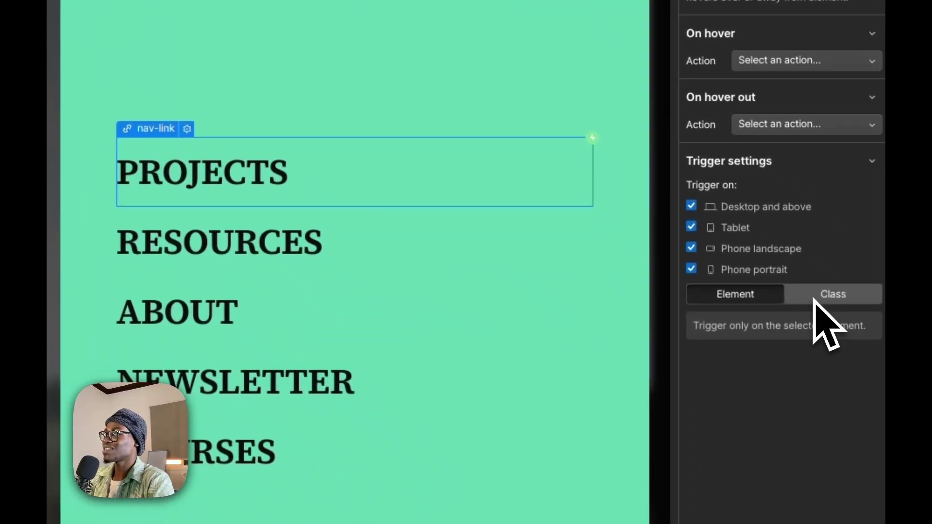
pyautogui.click(831, 295)
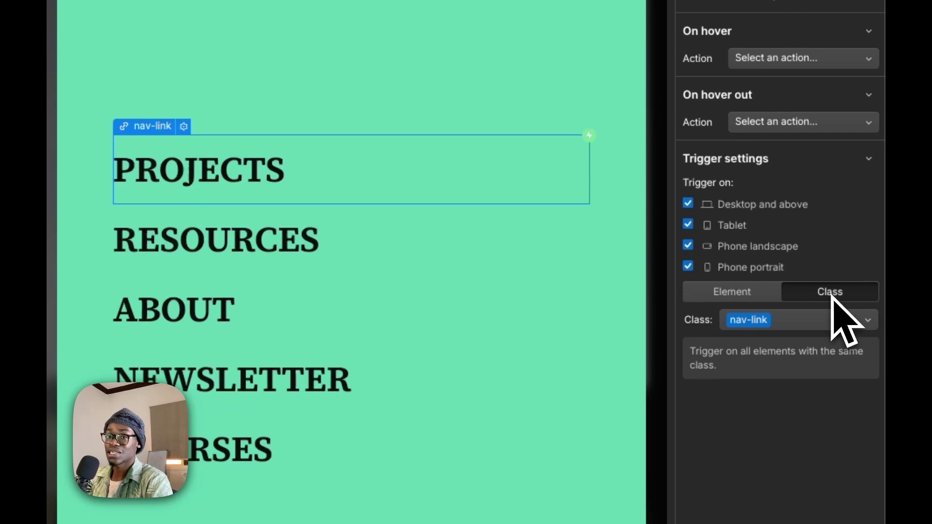
pyautogui.click(689, 246)
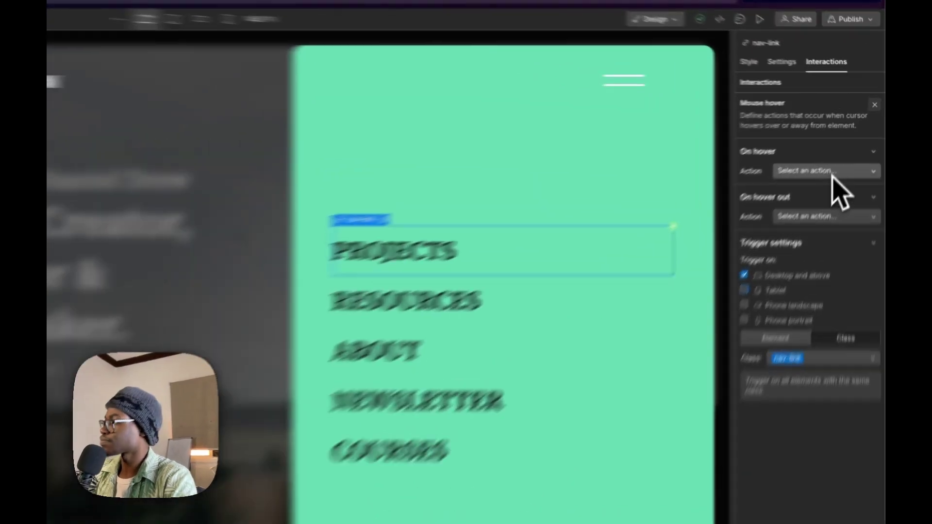
# Set the on-hover action to start an animation and create a new timed animation named Nav link hover.
pyautogui.click(844, 145)
pyautogui.click(804, 255)
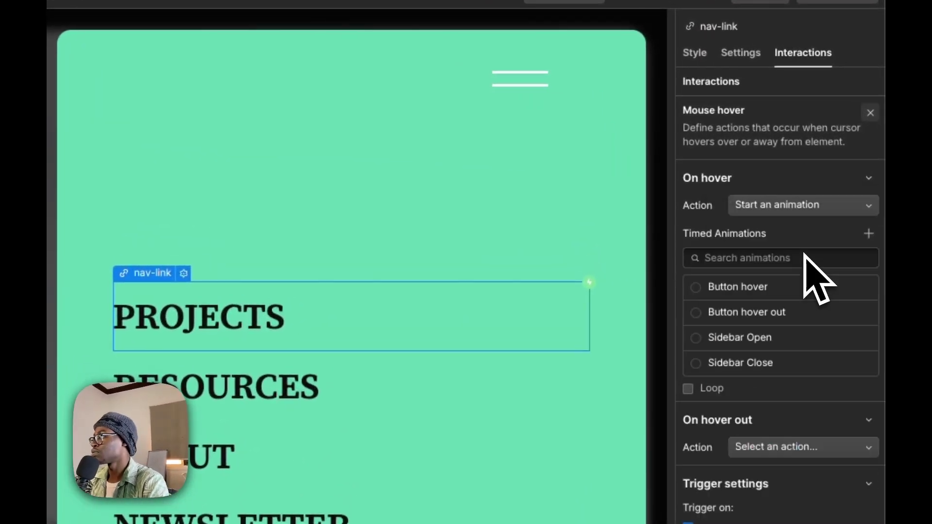
pyautogui.click(867, 236)
pyautogui.write('Nav')
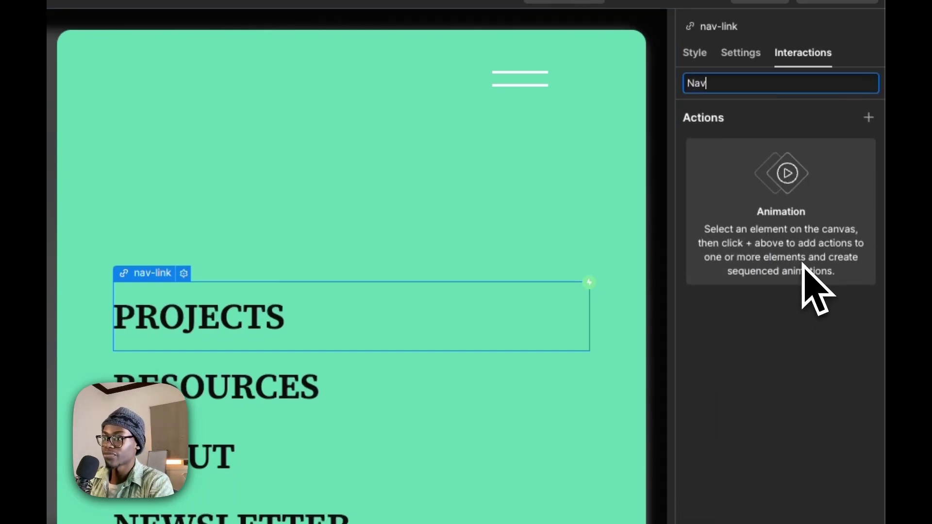
pyautogui.write(' lin')
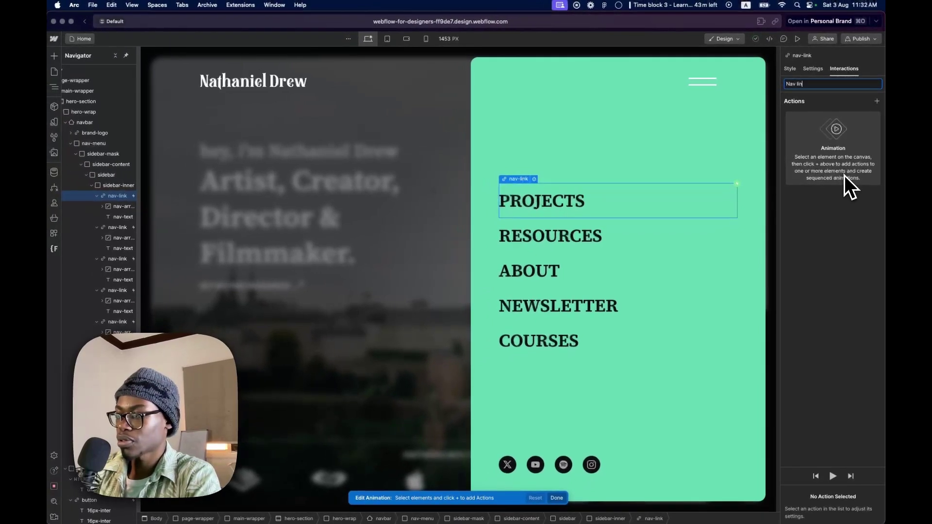
pyautogui.write('k hover')
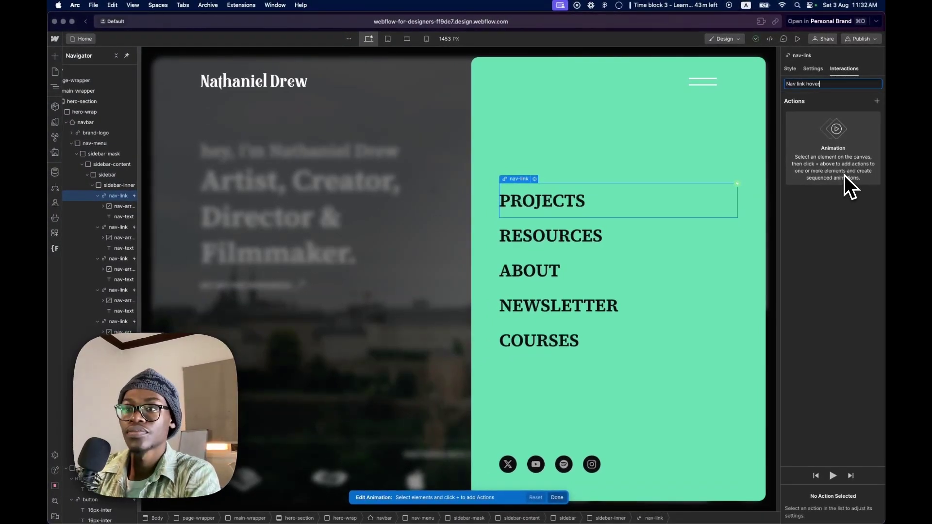
pyautogui.press('Return')
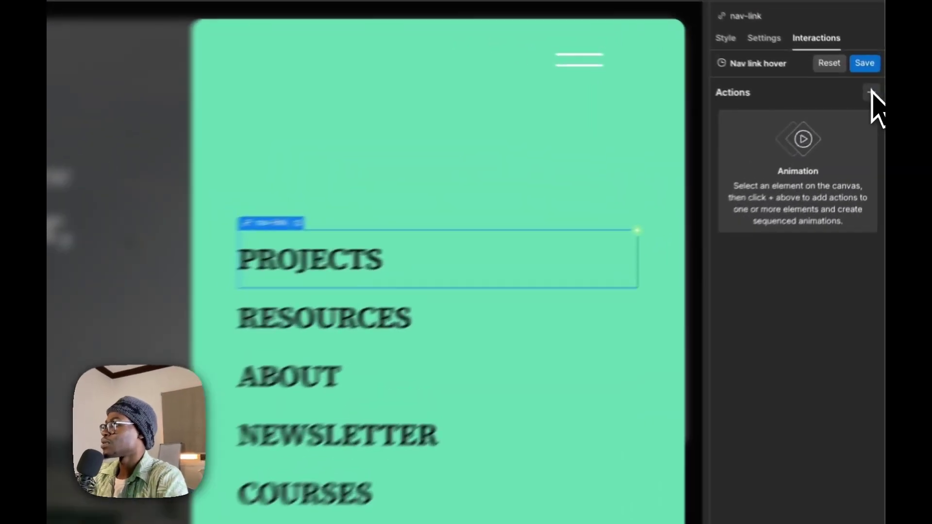
# Add a Move action for the nav-arrow of the PROJECTS link to Nav link hover and set it as the initial state.
pyautogui.click(876, 101)
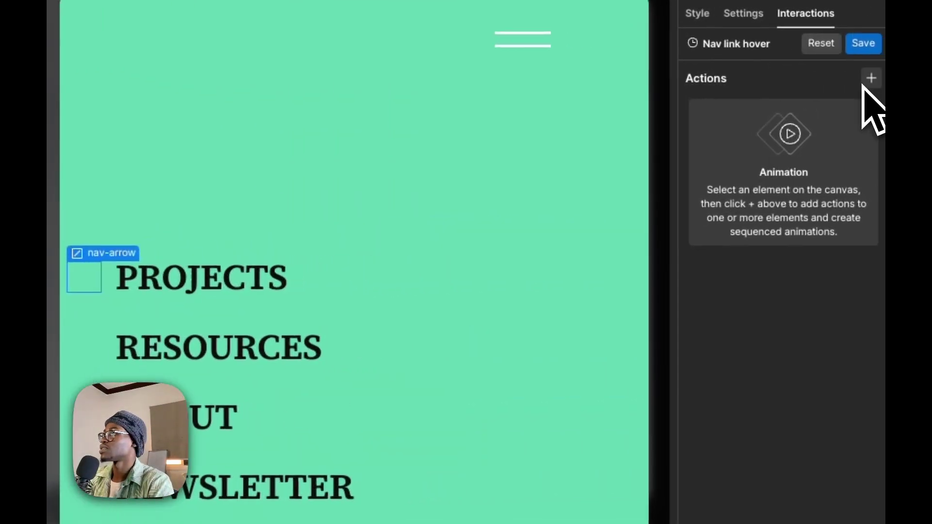
pyautogui.click(868, 78)
pyautogui.click(757, 170)
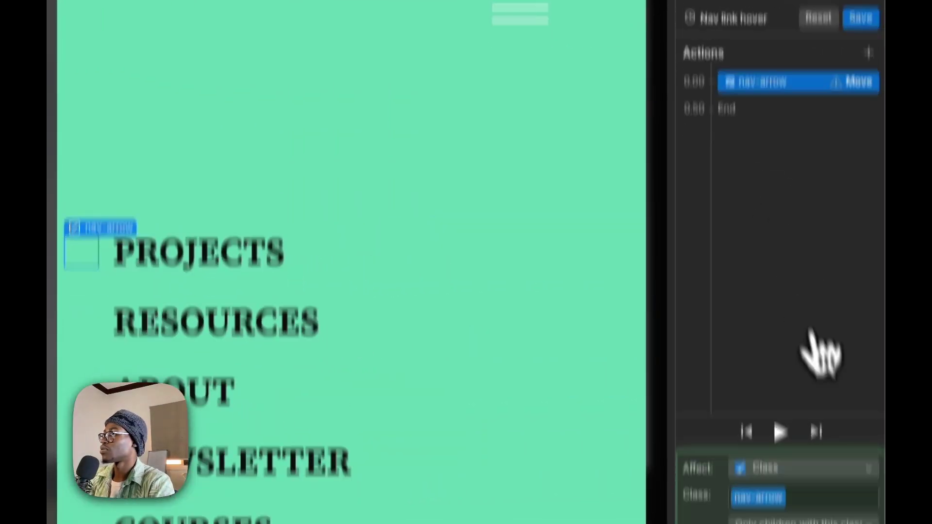
pyautogui.click(703, 470)
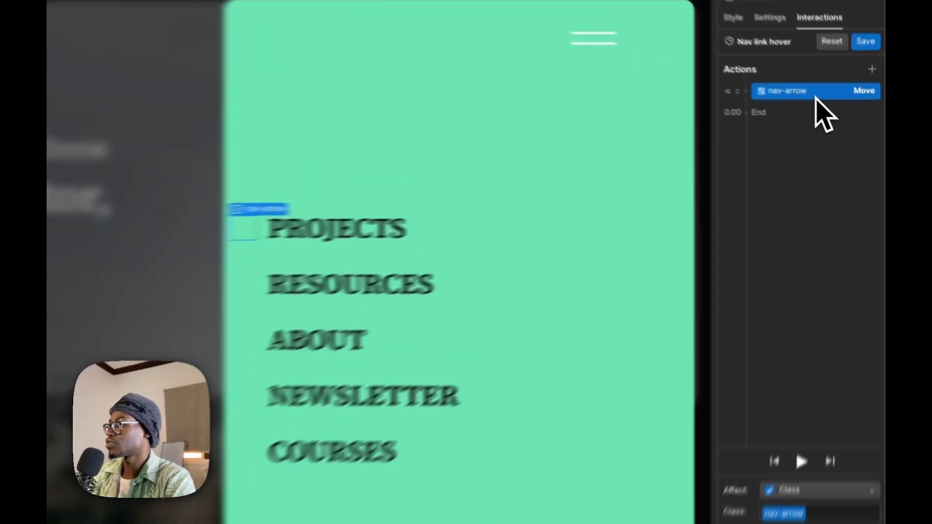
# Duplicate the nav-arrow Move action, set the copy's X movement to 50 px, and play the animation.
pyautogui.rightClick(842, 118)
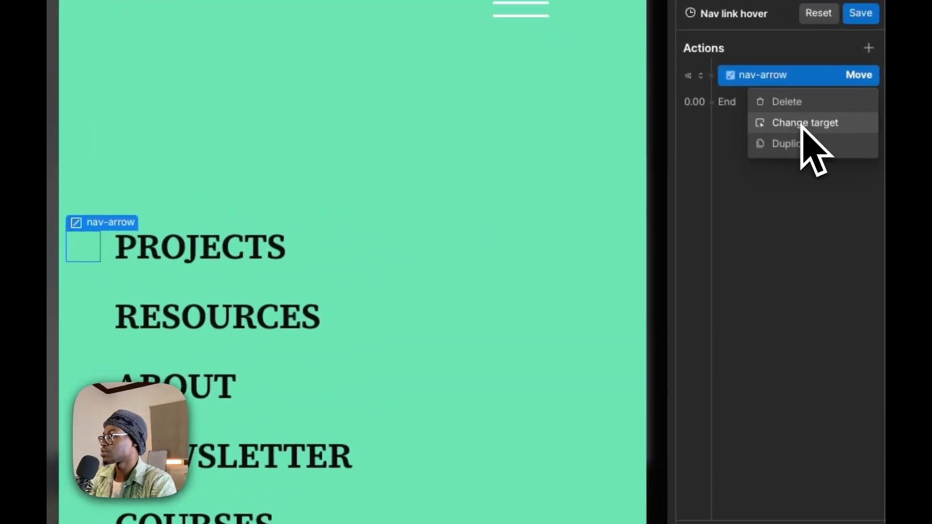
pyautogui.click(798, 144)
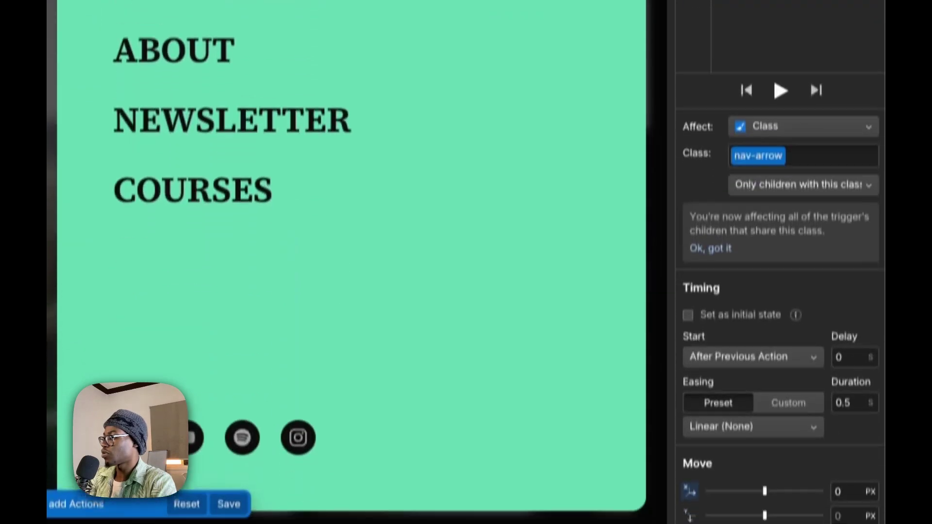
pyautogui.click(846, 464)
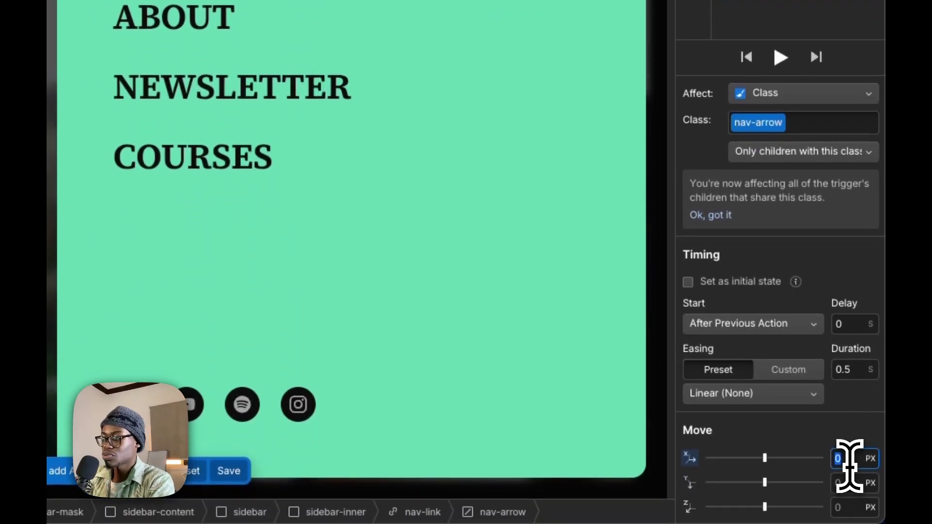
pyautogui.write('40')
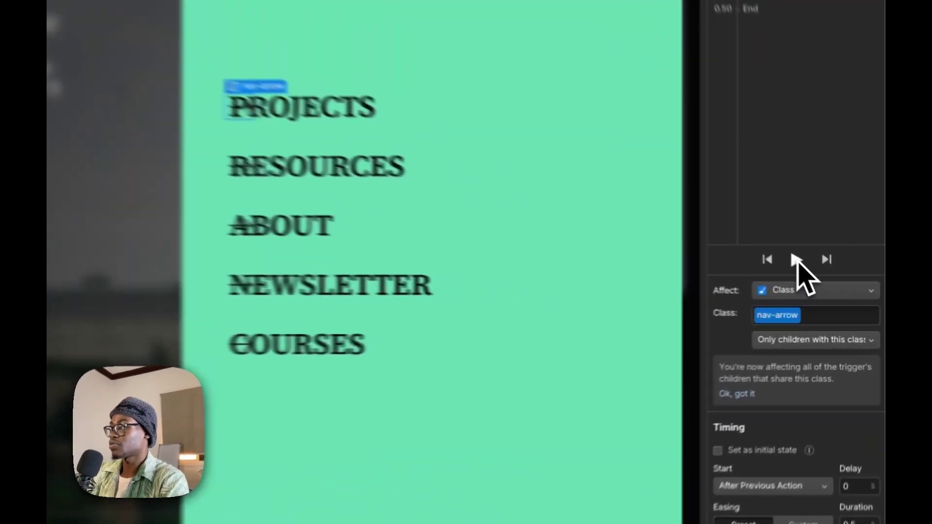
pyautogui.click(832, 291)
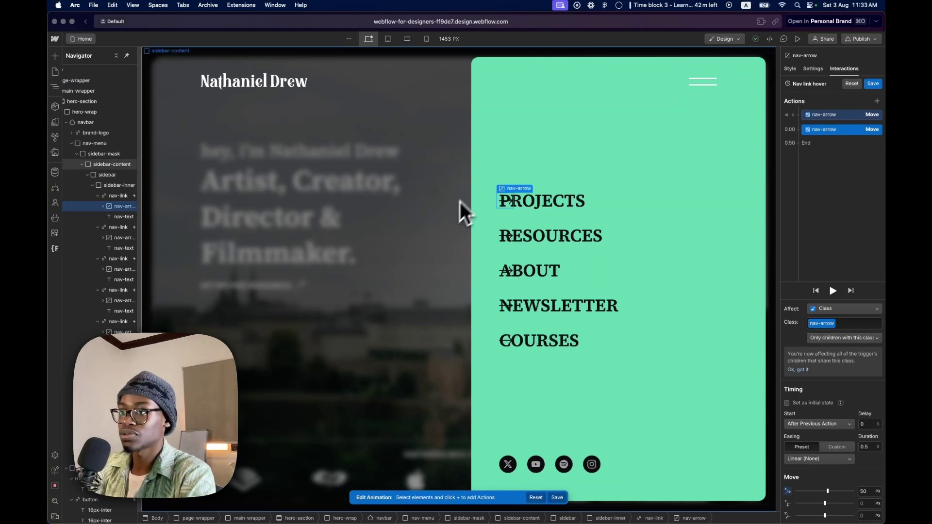
# Add a Move action for the nav-text of the PROJECTS link and group it with the nav-arrow initial state.
pyautogui.click(112, 197)
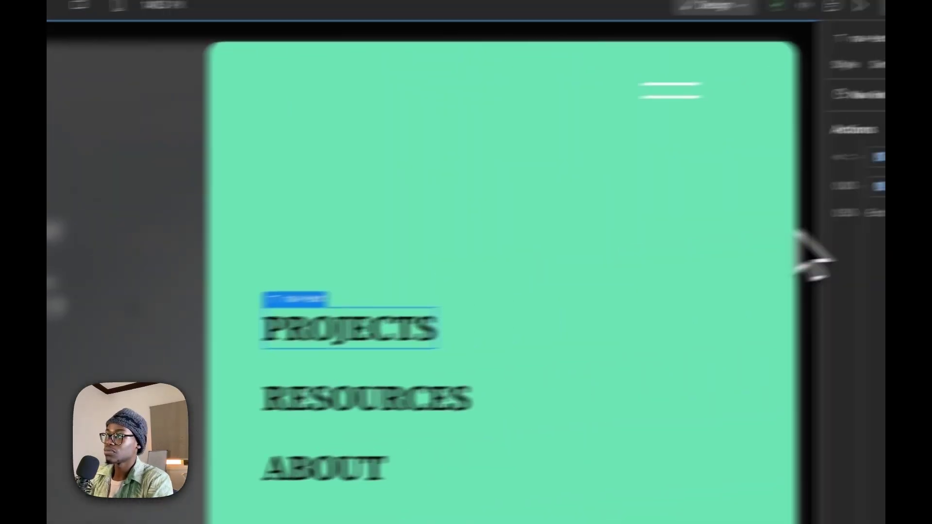
pyautogui.click(870, 98)
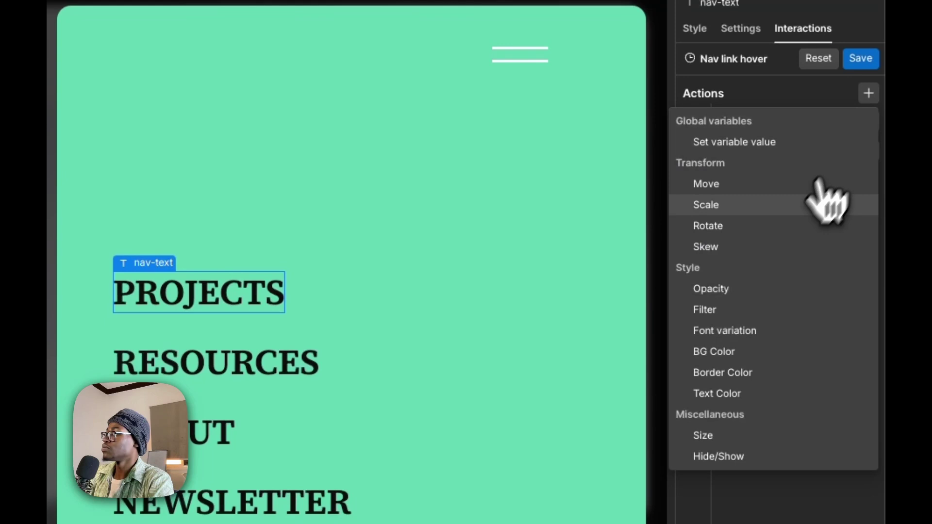
pyautogui.click(781, 186)
pyautogui.moveTo(793, 191); pyautogui.dragTo(805, 145)
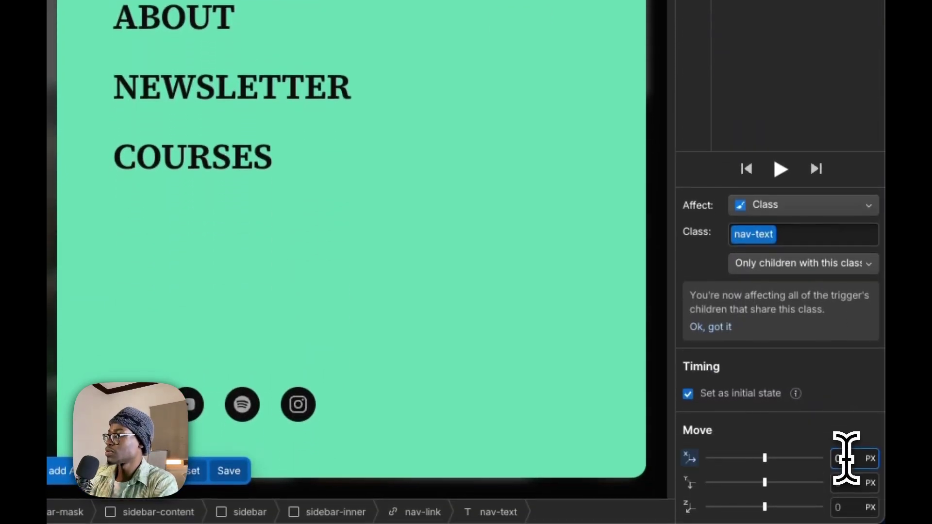
# Duplicate the nav-text Move action, run the copy together with the timed nav-arrow Move, and set its X movement.
pyautogui.rightClick(805, 249)
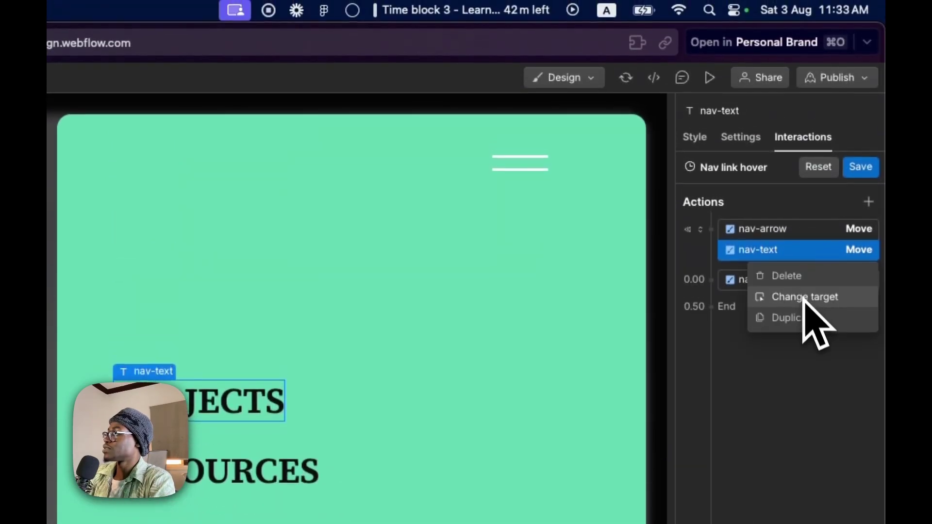
pyautogui.click(806, 318)
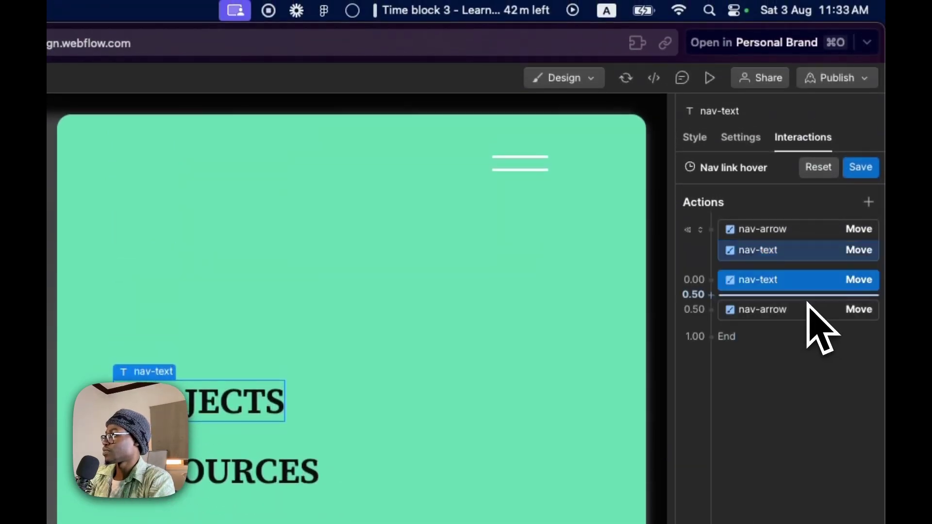
pyautogui.moveTo(807, 289); pyautogui.dragTo(810, 311)
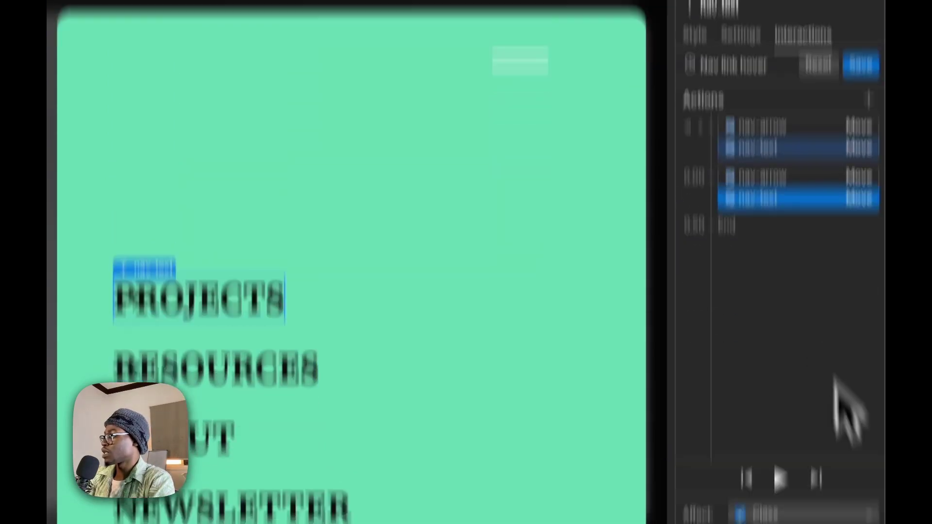
pyautogui.click(849, 516)
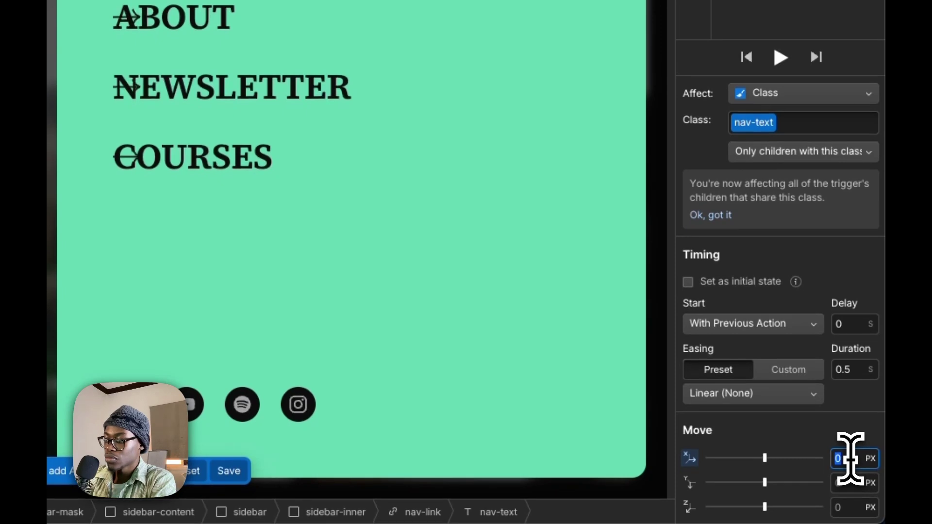
pyautogui.press('Return')
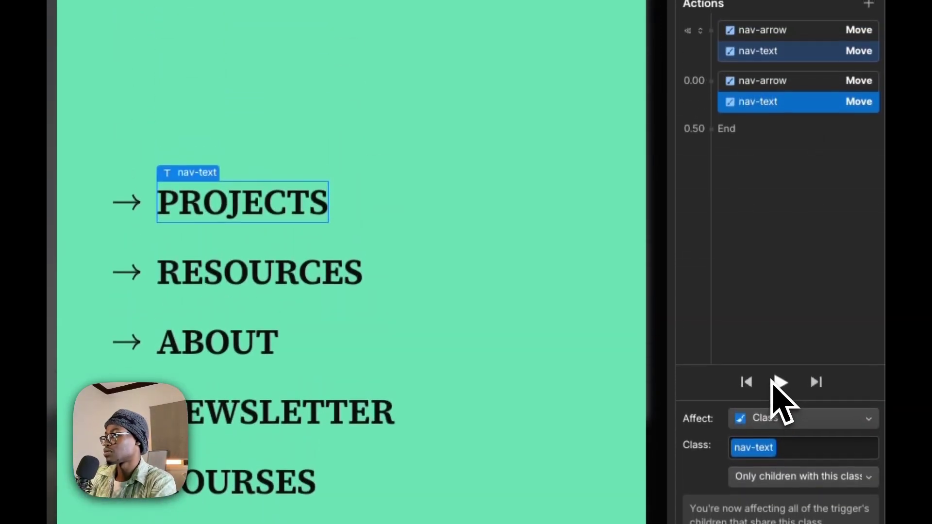
# Play back the Nav link hover animation to check how the arrows and link texts move together.
pyautogui.click(778, 383)
pyautogui.click(783, 389)
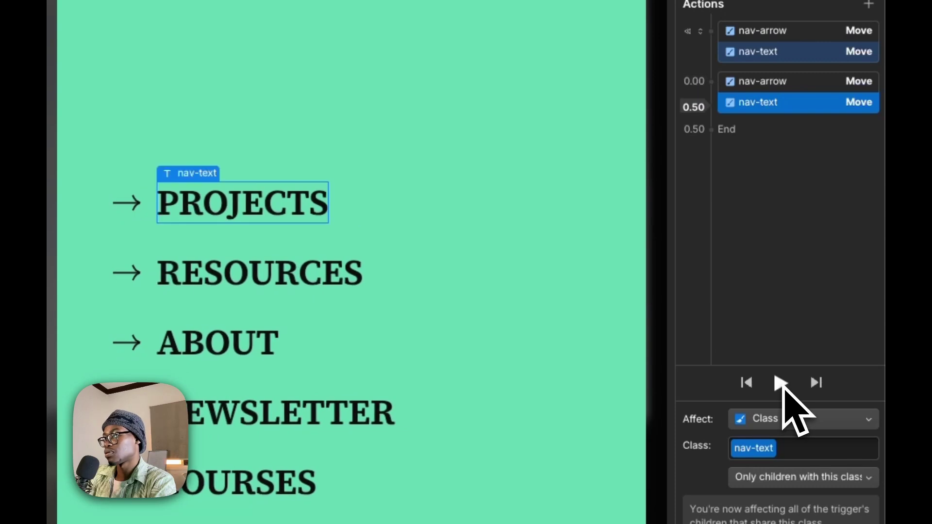
pyautogui.click(781, 385)
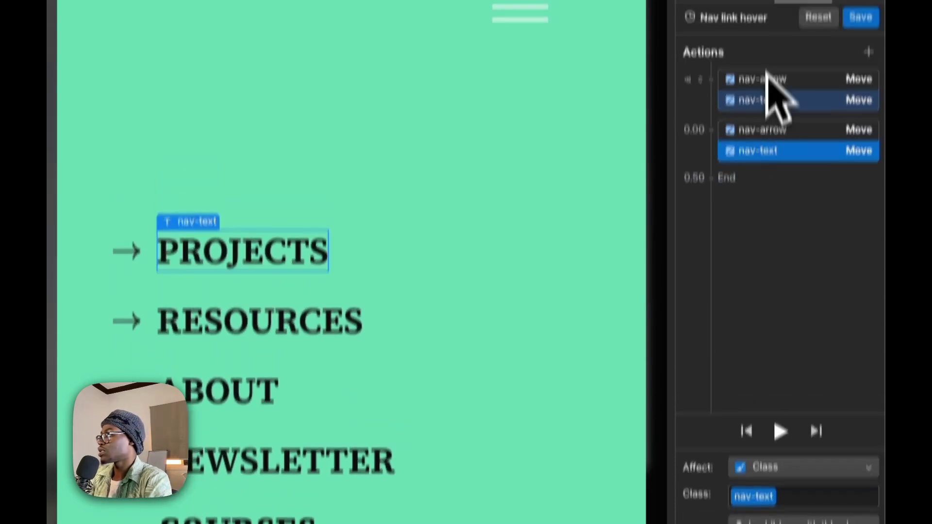
# Try the Out Circ easing on both timed nav-arrow and nav-text Move actions and play the animation.
pyautogui.keyDown('shift'); pyautogui.click(817, 92); pyautogui.keyUp('shift')
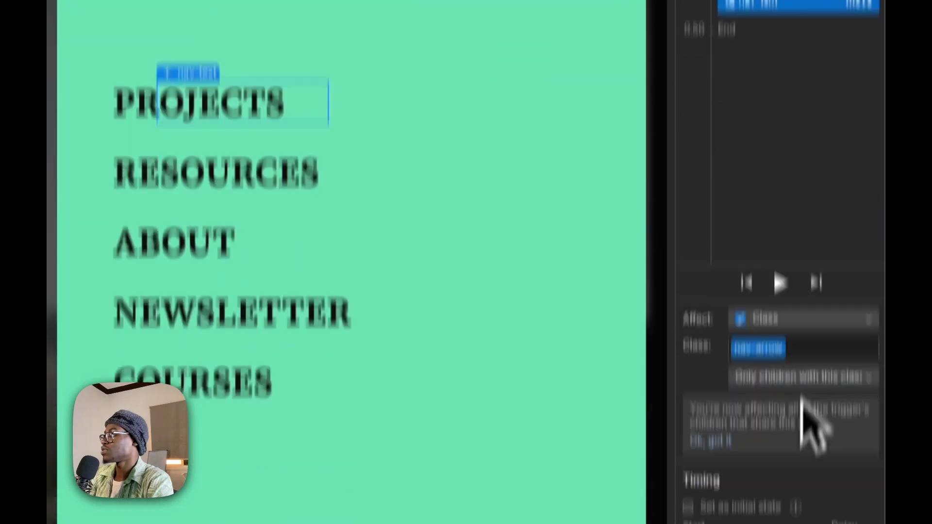
pyautogui.click(789, 434)
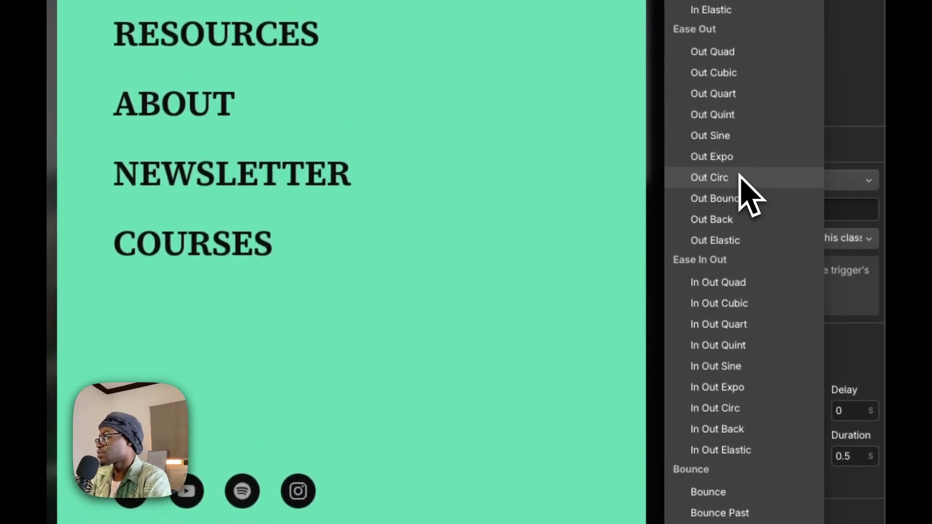
pyautogui.click(739, 178)
pyautogui.click(785, 143)
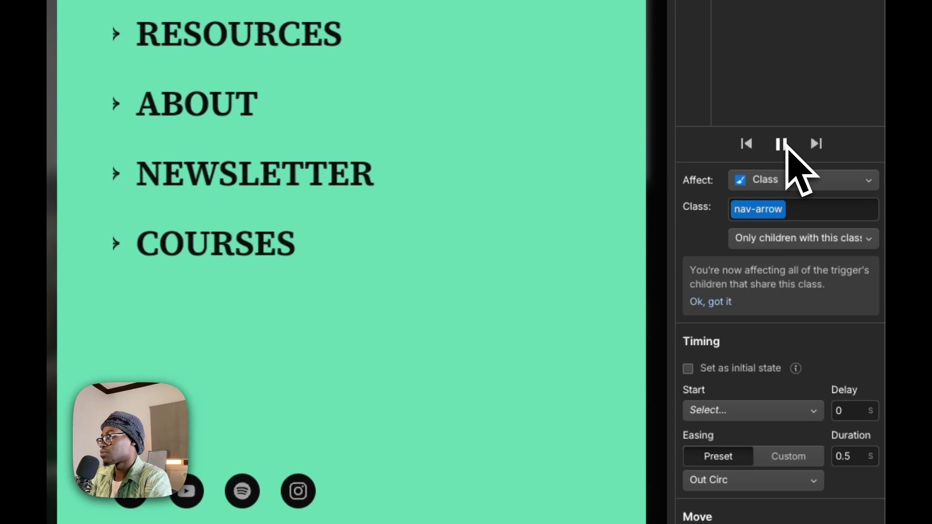
pyautogui.click(785, 144)
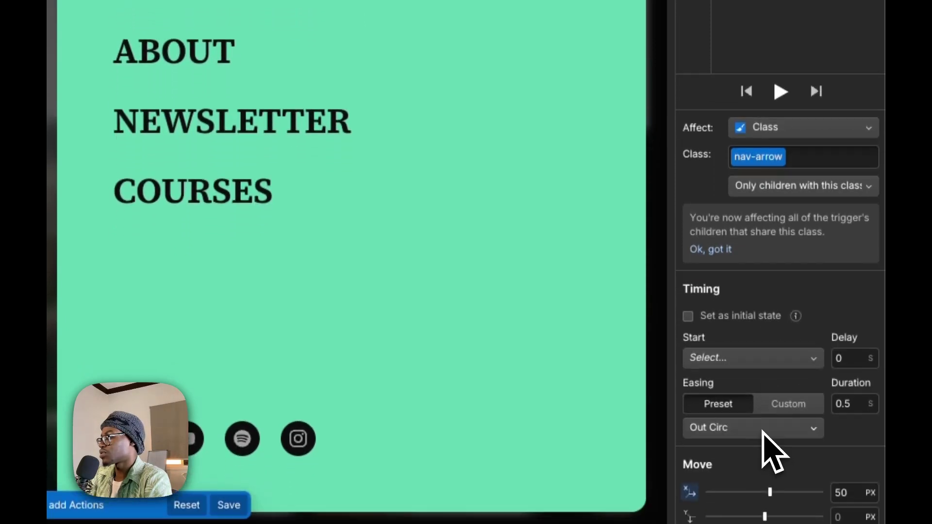
# Try the In Out Circ easing on the two timed Move actions and play the animation.
pyautogui.click(764, 480)
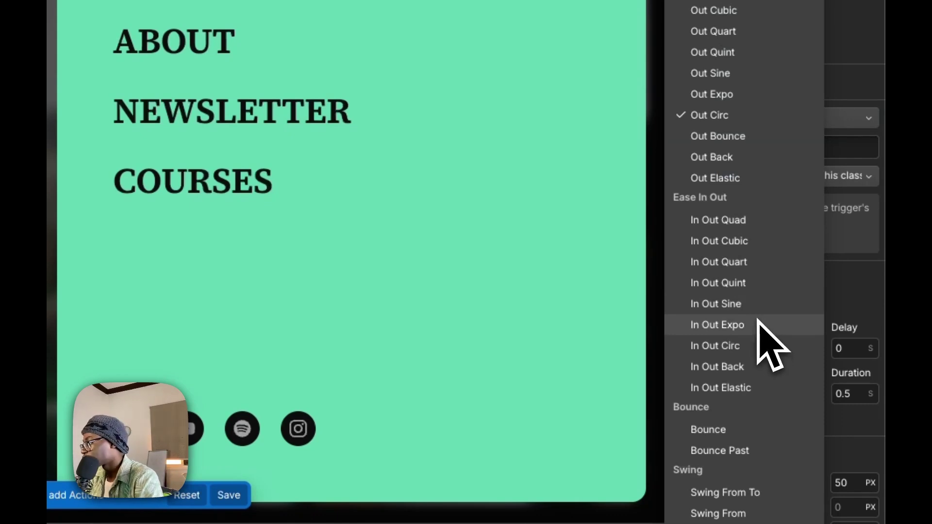
pyautogui.click(752, 347)
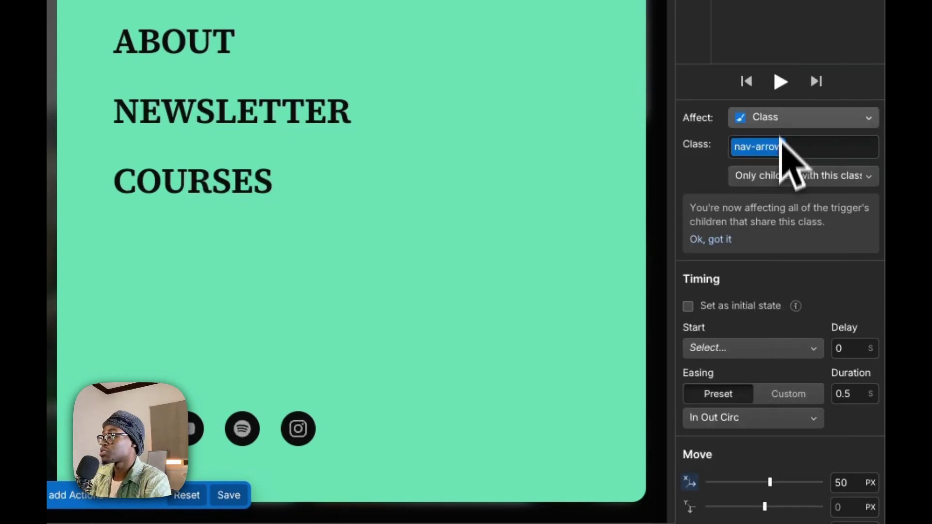
pyautogui.click(781, 81)
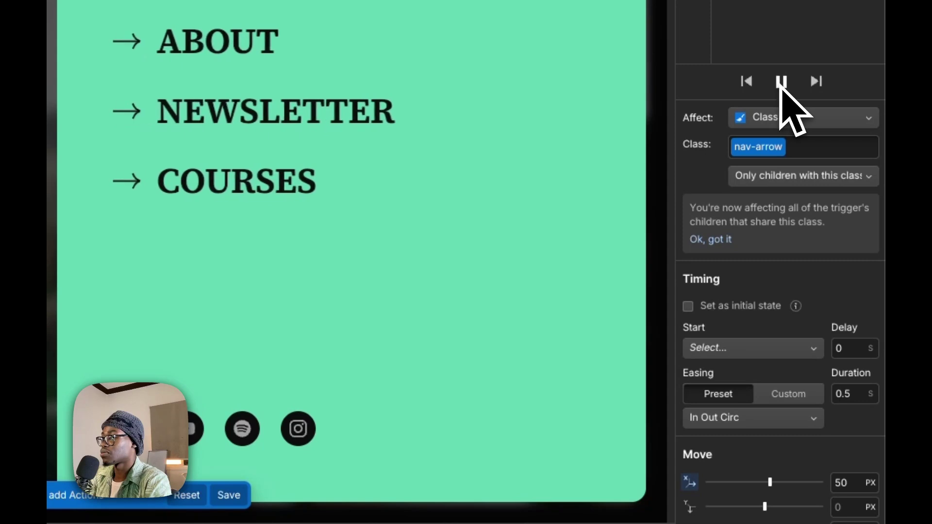
pyautogui.click(780, 82)
# Give both timed Move actions the In Out Quart easing and a 0.3 s duration, then play the animation.
pyautogui.click(774, 422)
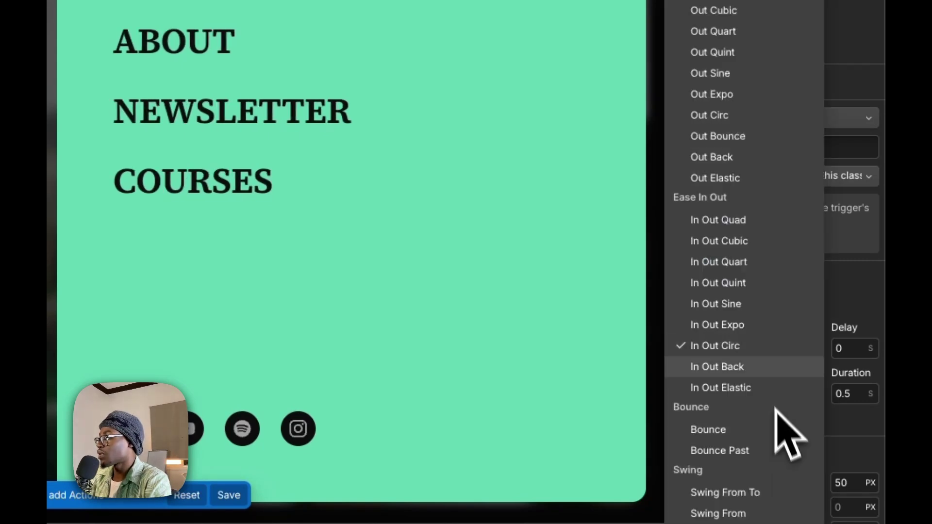
pyautogui.click(753, 265)
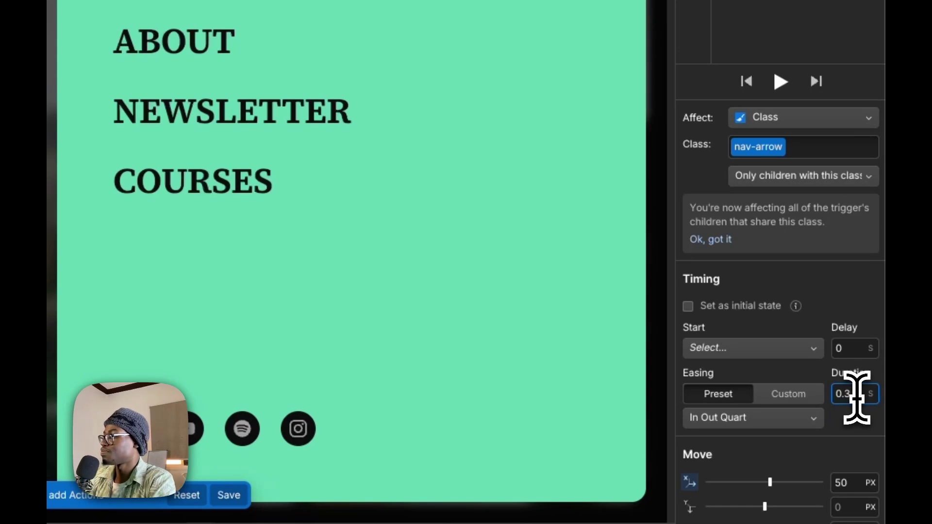
pyautogui.write('.3')
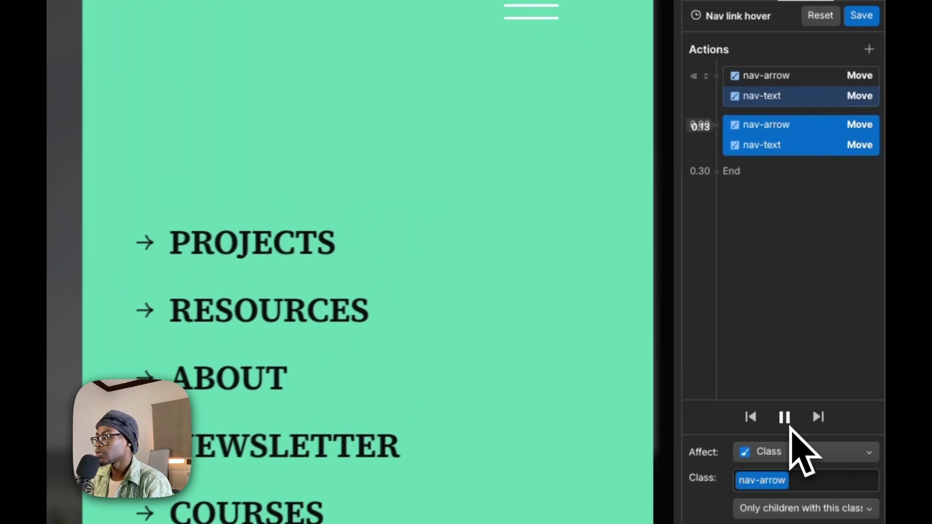
pyautogui.click(785, 418)
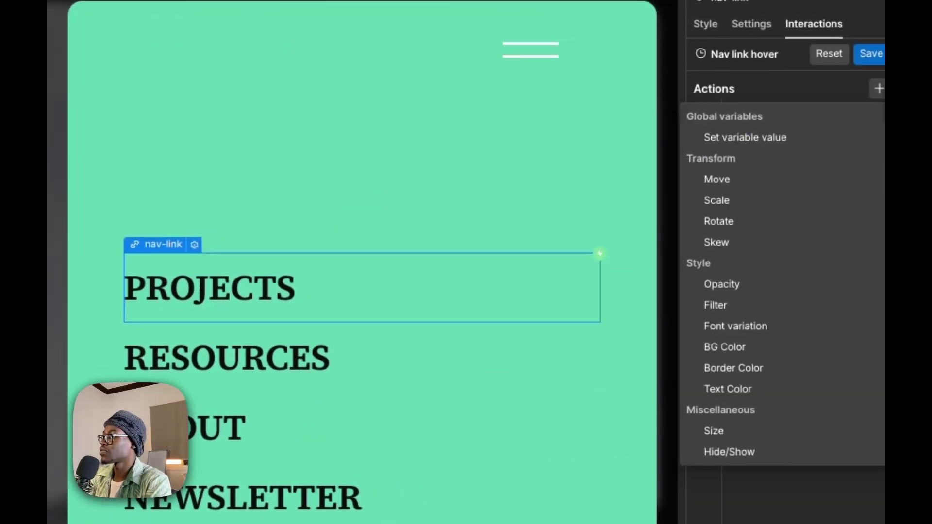
# Add a nav-link Opacity action as initial state, plus a duplicate at 61% opacity running with the timed Move actions.
pyautogui.click(754, 286)
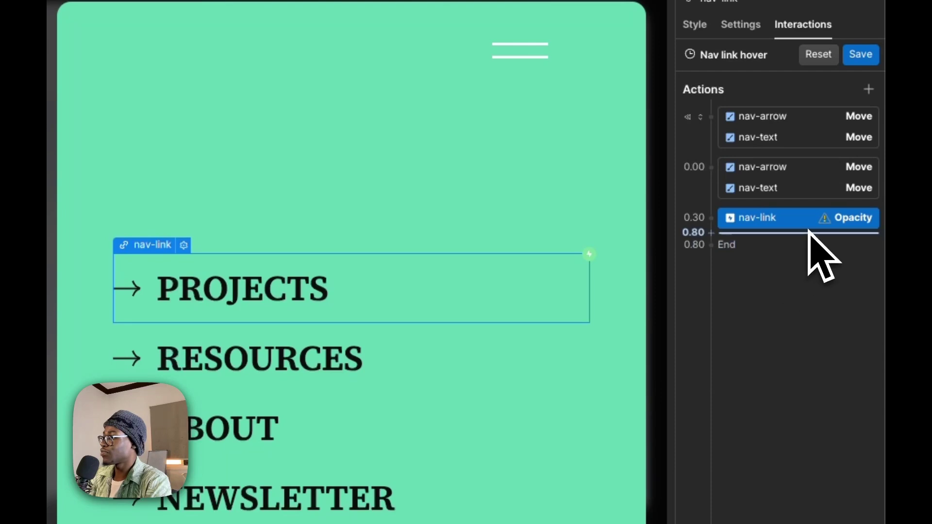
pyautogui.moveTo(809, 232); pyautogui.dragTo(818, 143)
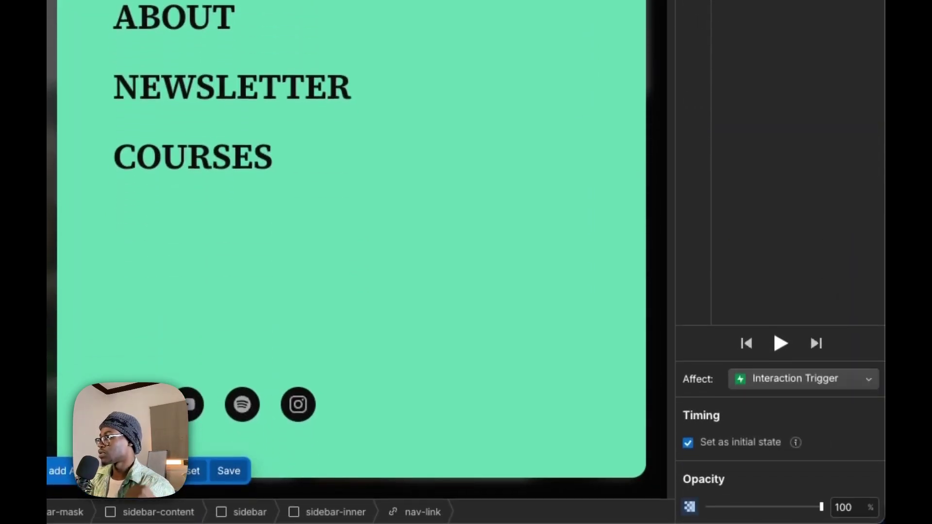
pyautogui.rightClick(815, 80)
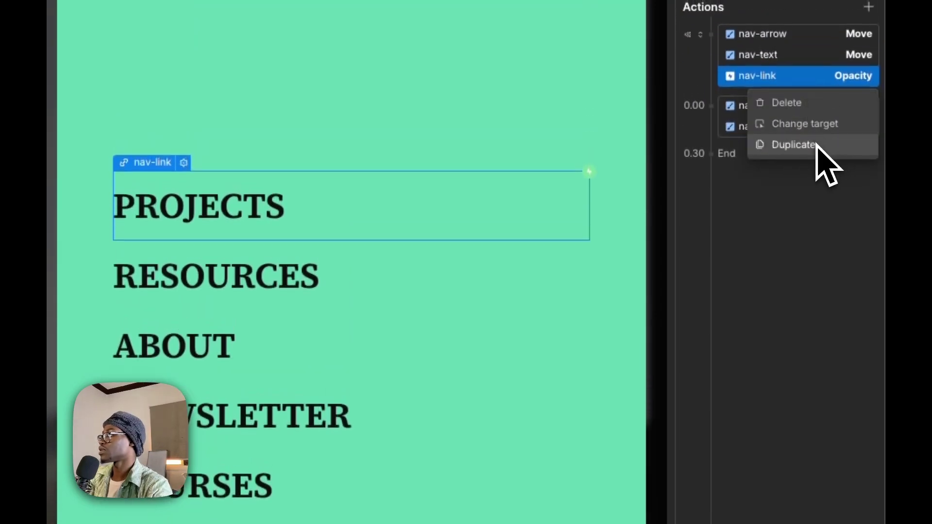
pyautogui.click(794, 145)
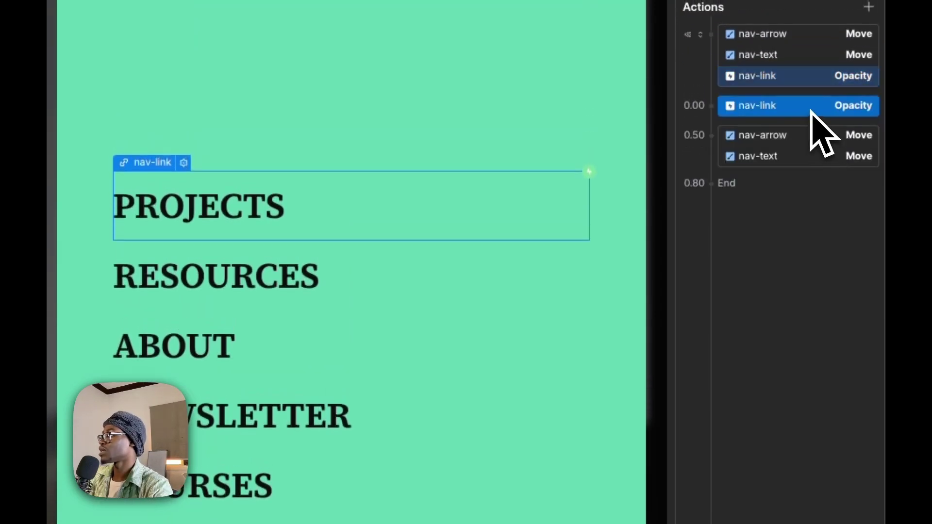
pyautogui.moveTo(811, 112); pyautogui.dragTo(815, 156)
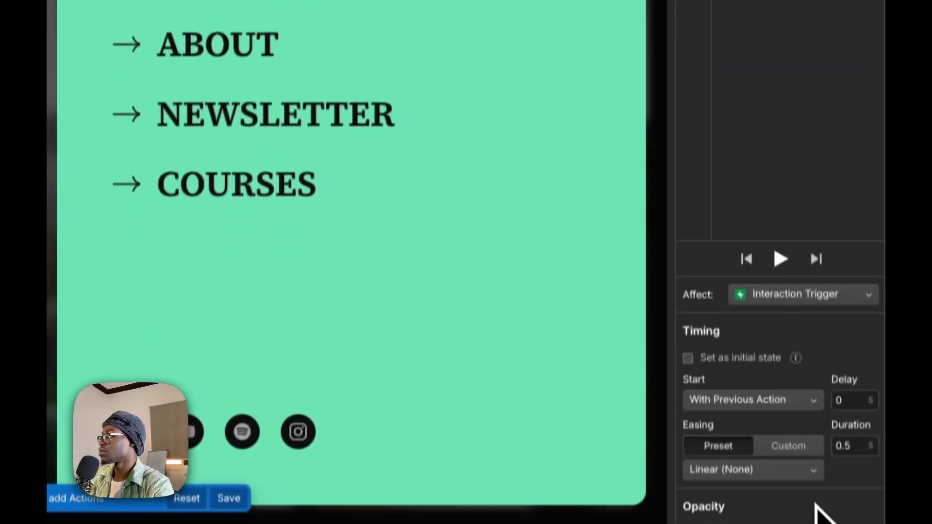
pyautogui.click(791, 506)
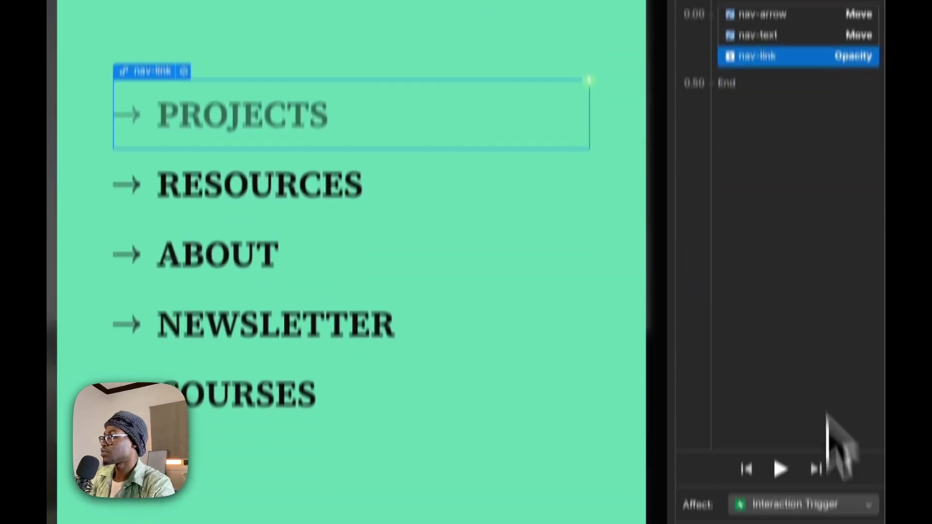
# Give the timed nav-link Opacity action the In Out Quart easing and a 0.3 s duration.
pyautogui.click(769, 449)
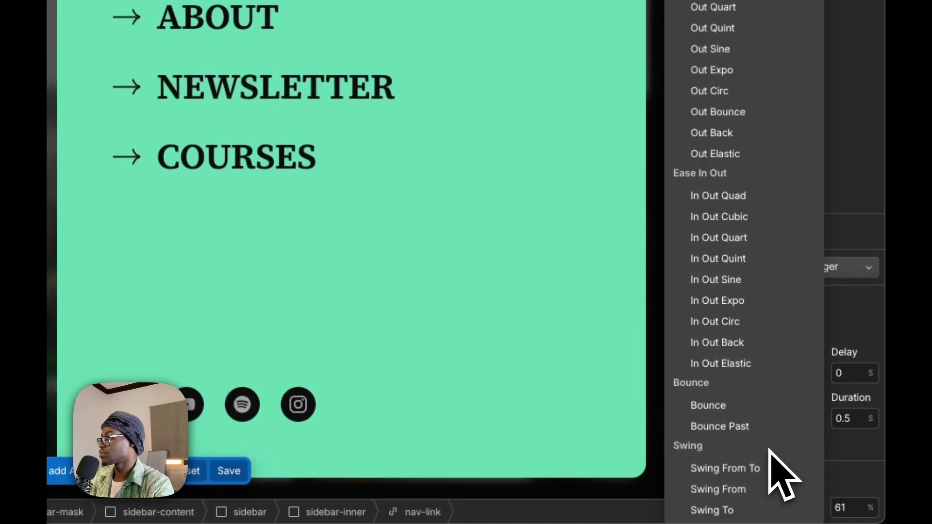
pyautogui.click(717, 78)
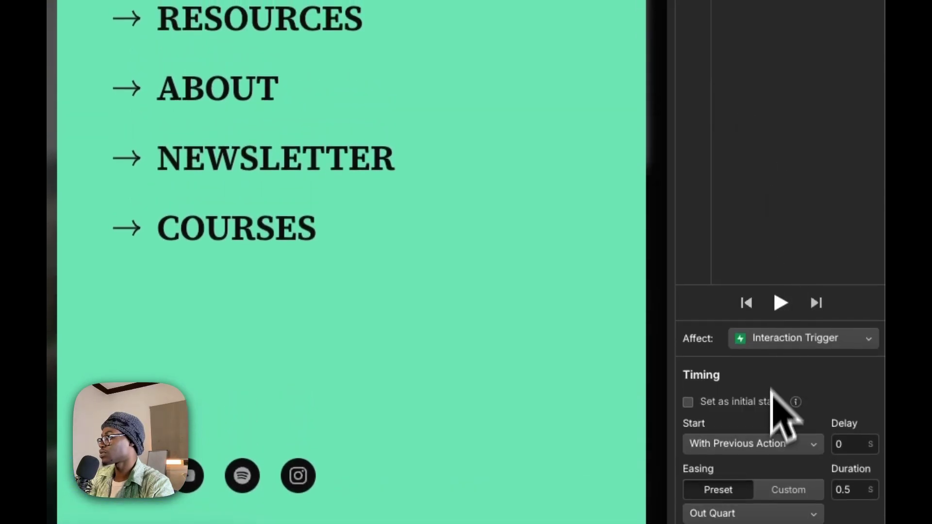
pyautogui.click(786, 513)
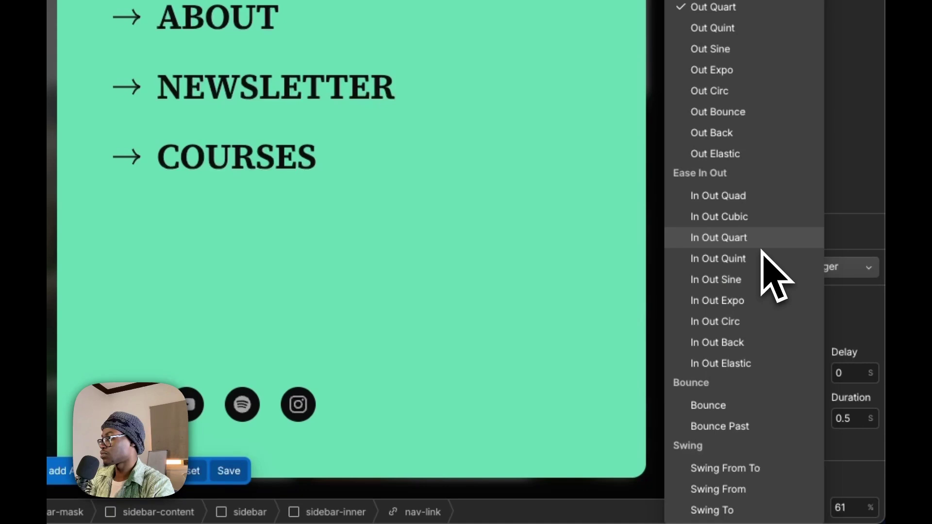
pyautogui.click(760, 245)
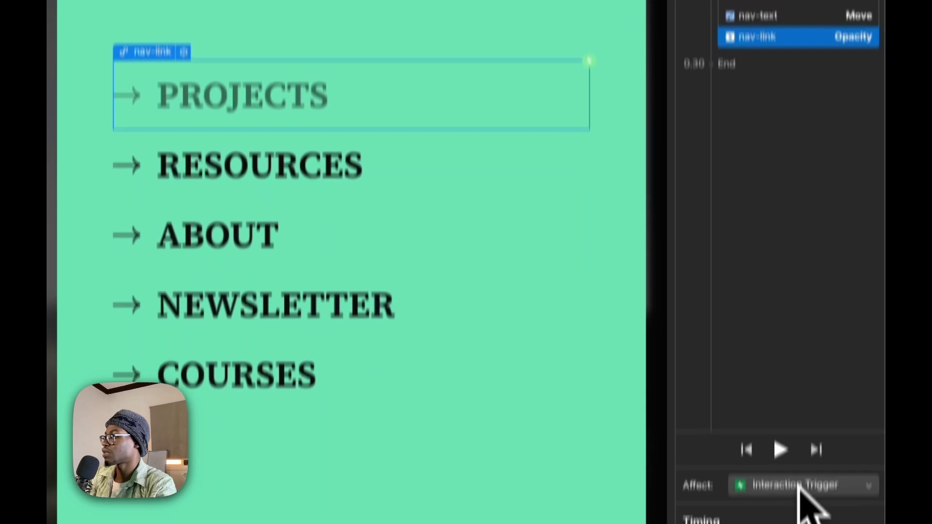
# Make the nav-link Opacity action affect the nav-link class, limited to only children with this class.
pyautogui.click(803, 486)
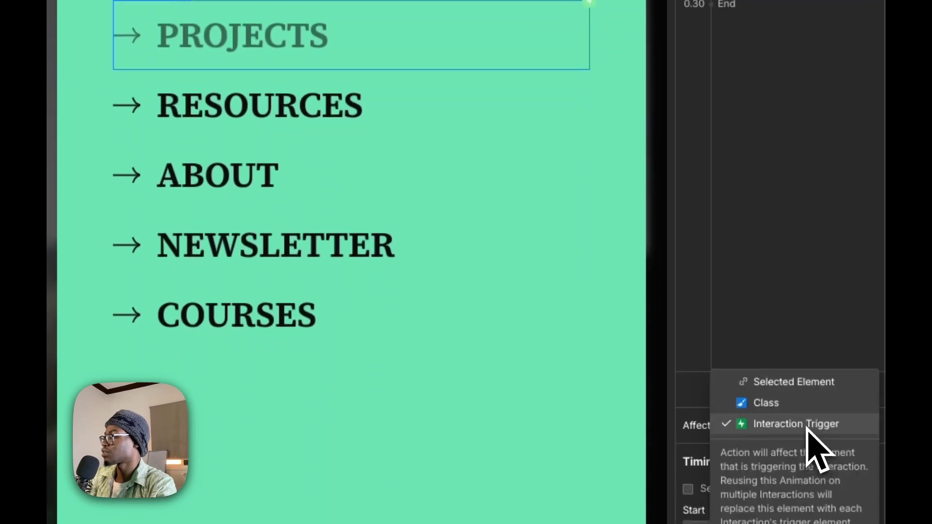
pyautogui.click(805, 461)
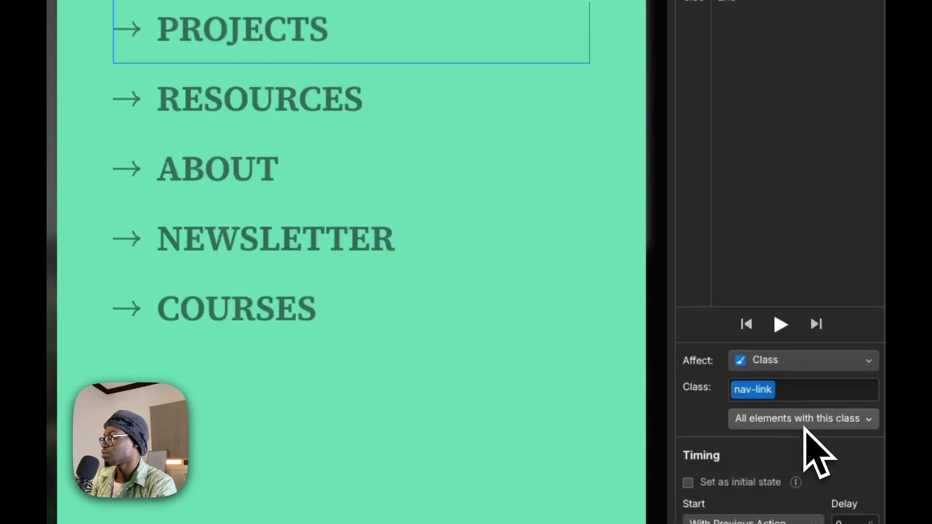
pyautogui.click(806, 421)
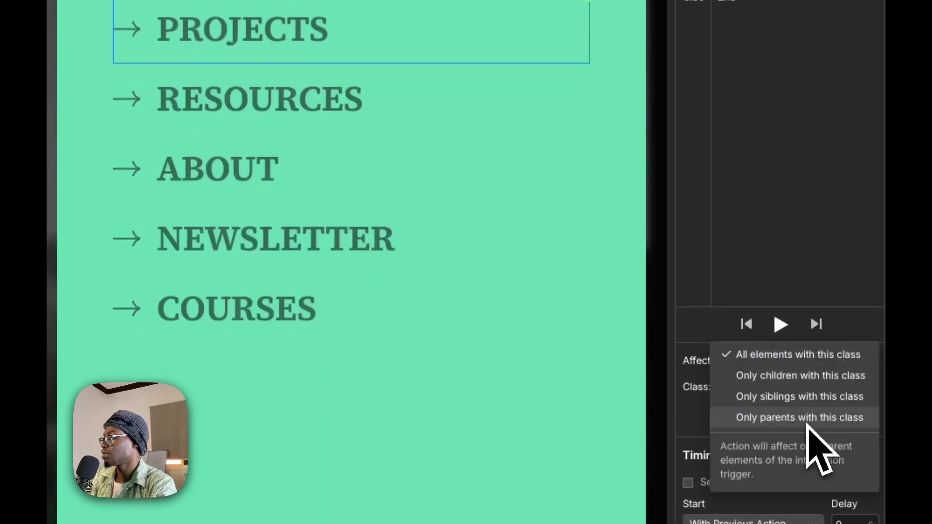
pyautogui.click(809, 378)
pyautogui.click(780, 257)
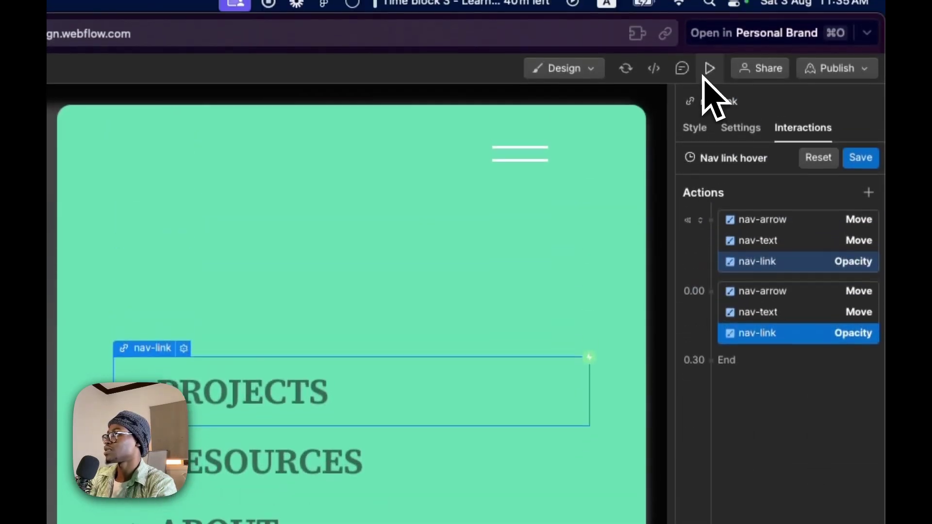
# Preview the page, open and close the sidebar to check the nav links, and return to design mode.
pyautogui.click(709, 69)
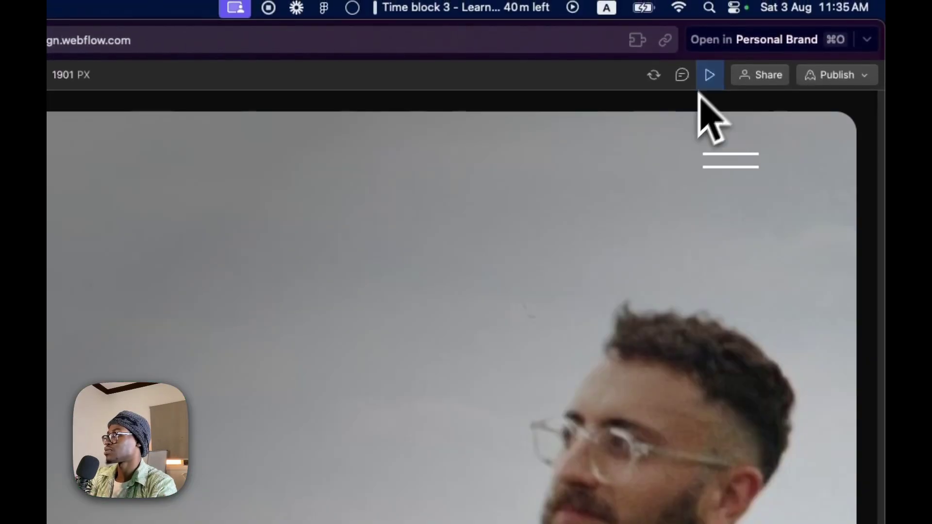
pyautogui.click(729, 150)
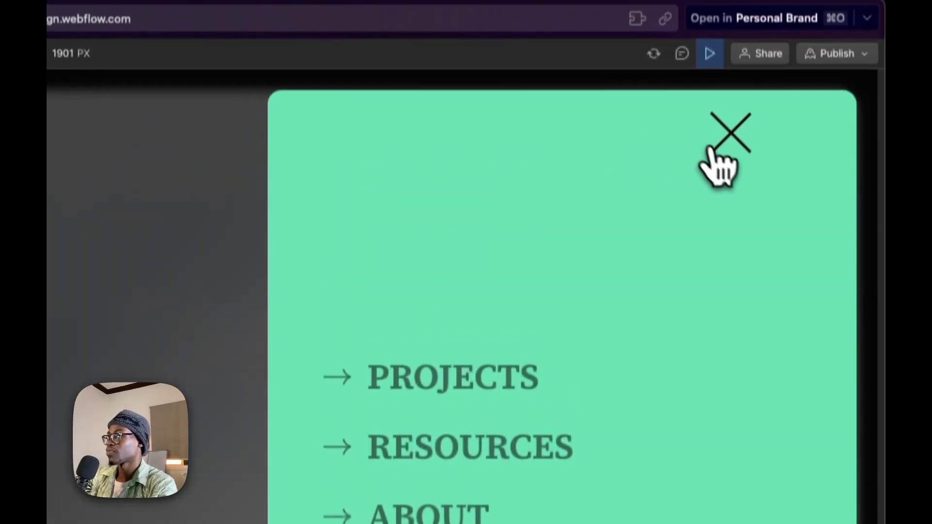
pyautogui.click(713, 150)
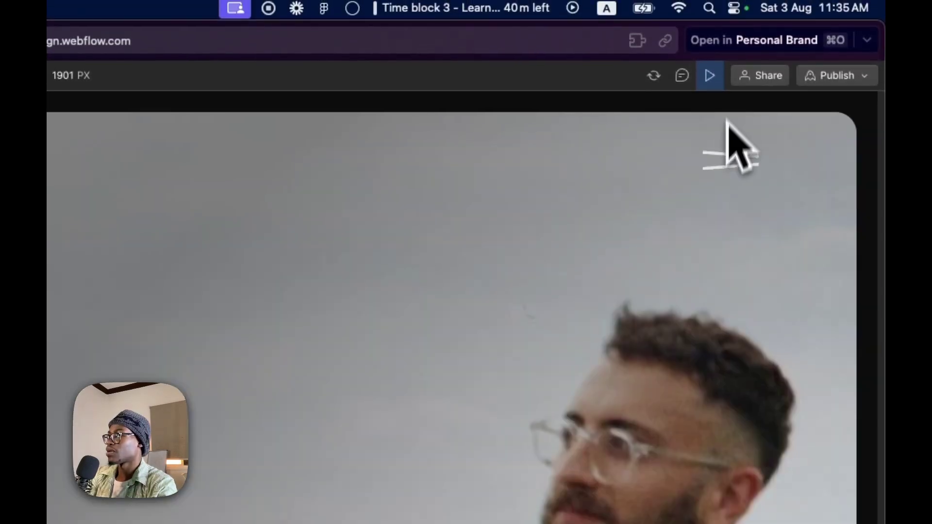
pyautogui.click(710, 54)
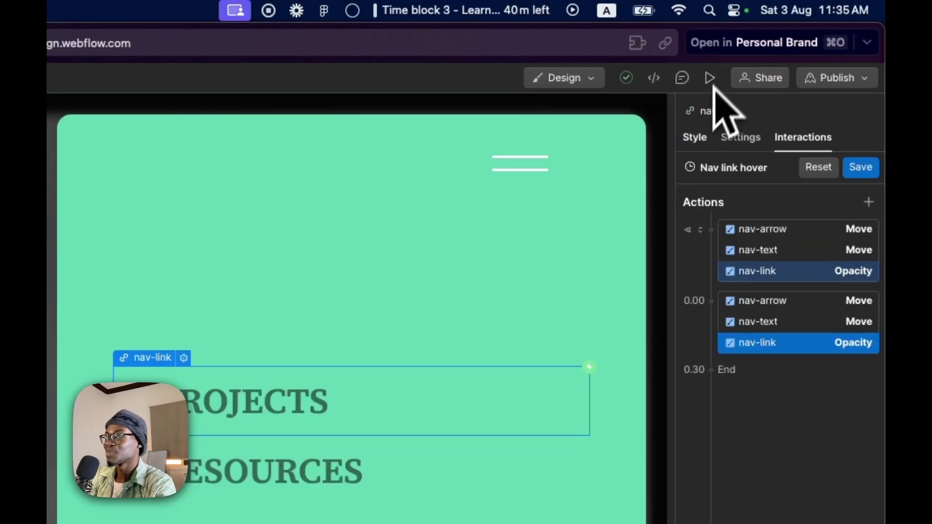
# Save the Nav link hover animation and set the nav link's On hover out action to Start an animation.
pyautogui.click(859, 168)
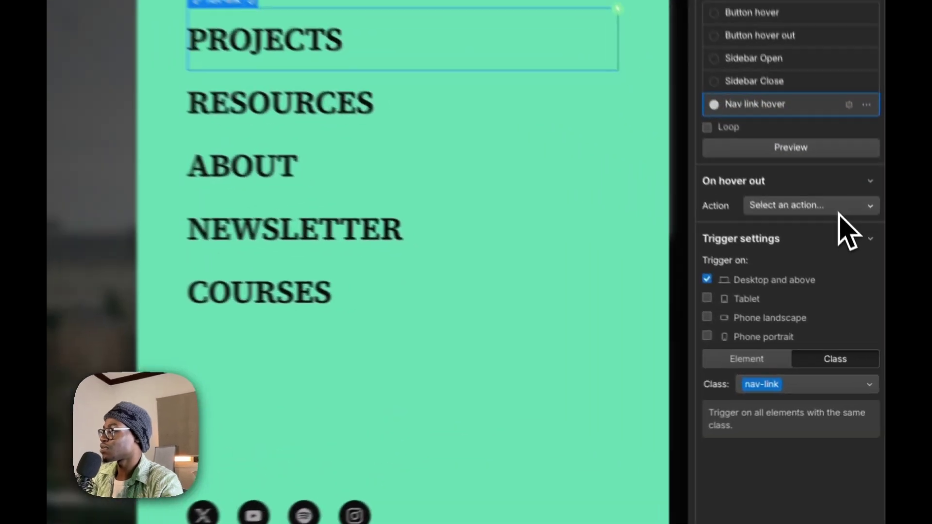
pyautogui.click(856, 292)
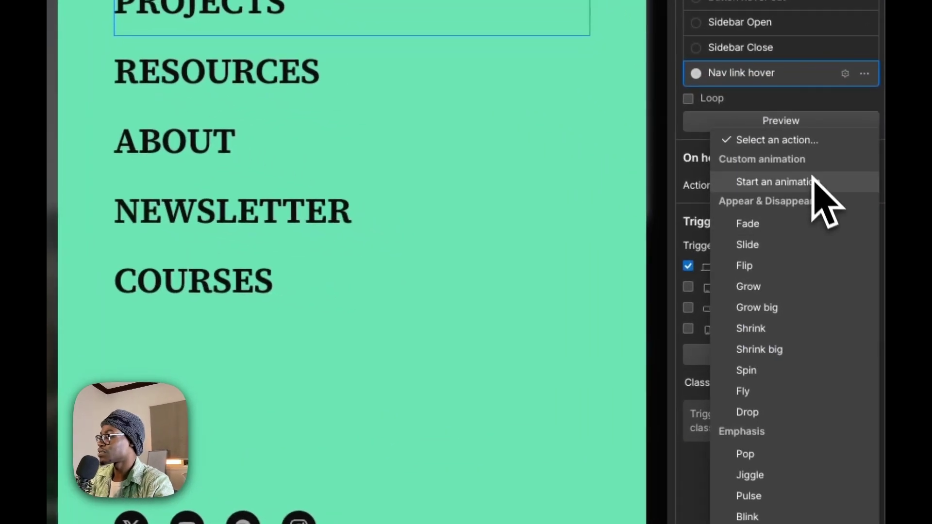
pyautogui.click(811, 183)
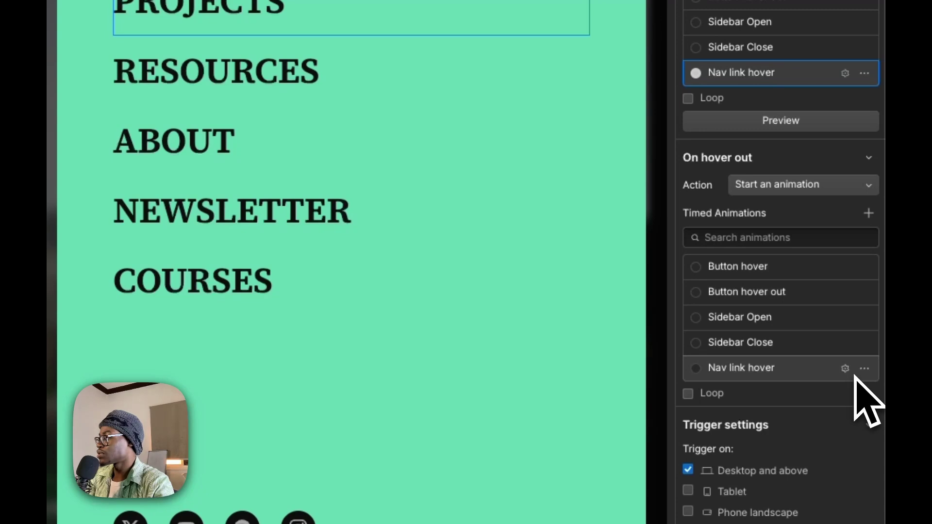
# Duplicate the Nav link hover animation for hover out and rename the copy "Nav link hover Out".
pyautogui.click(865, 369)
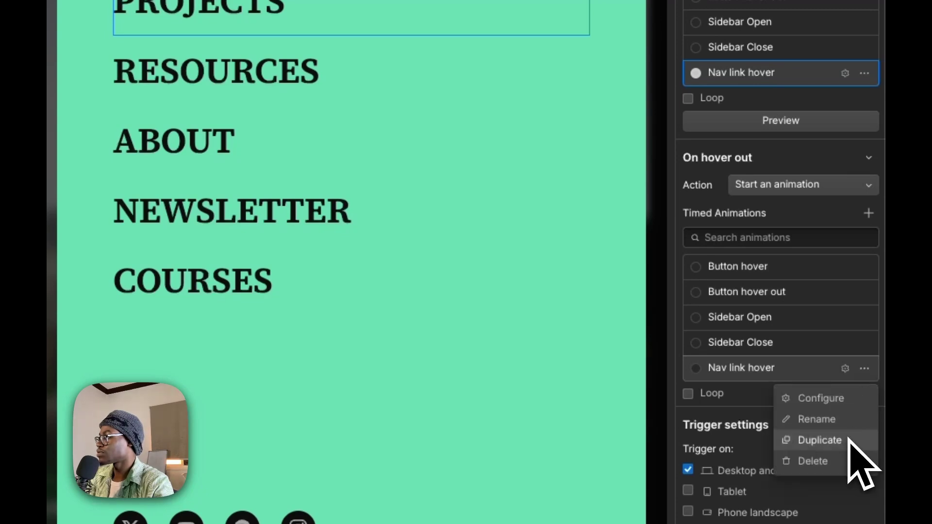
pyautogui.click(820, 440)
pyautogui.click(789, 426)
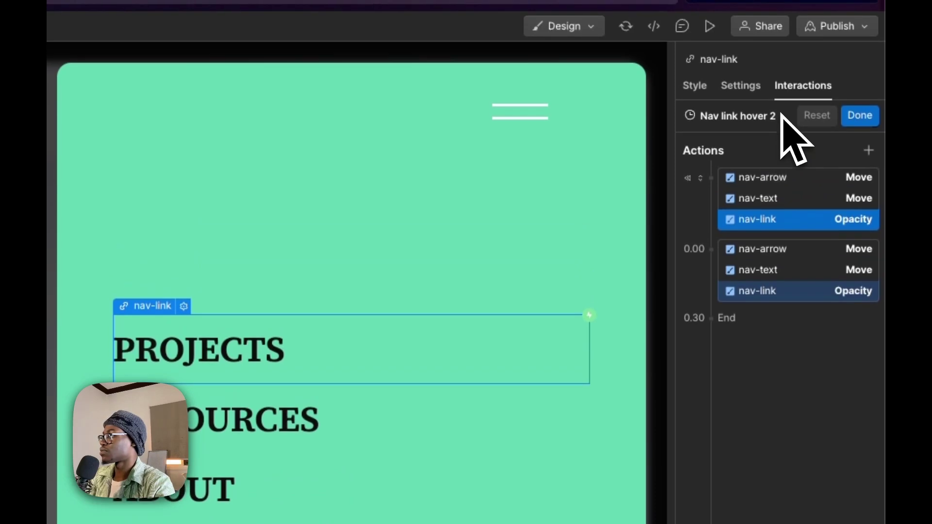
pyautogui.doubleClick(772, 102)
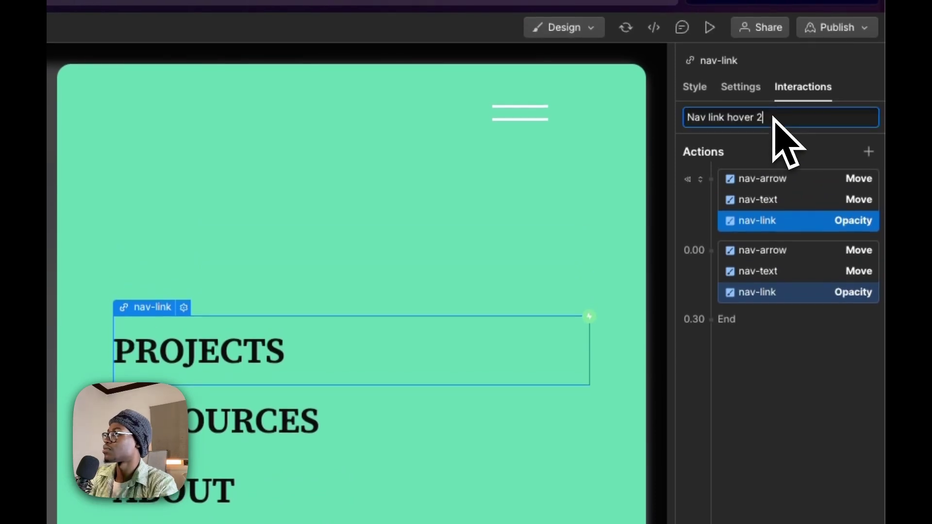
pyautogui.write('Out')
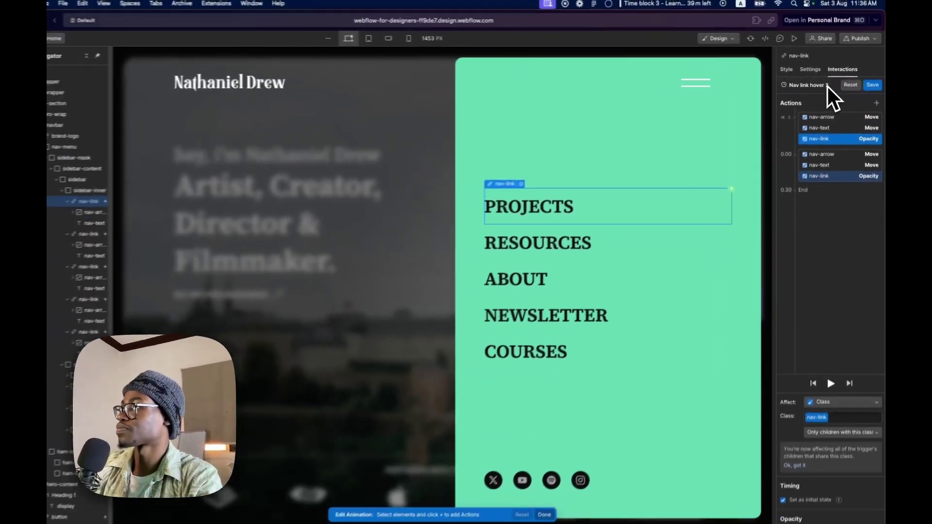
pyautogui.press('Return')
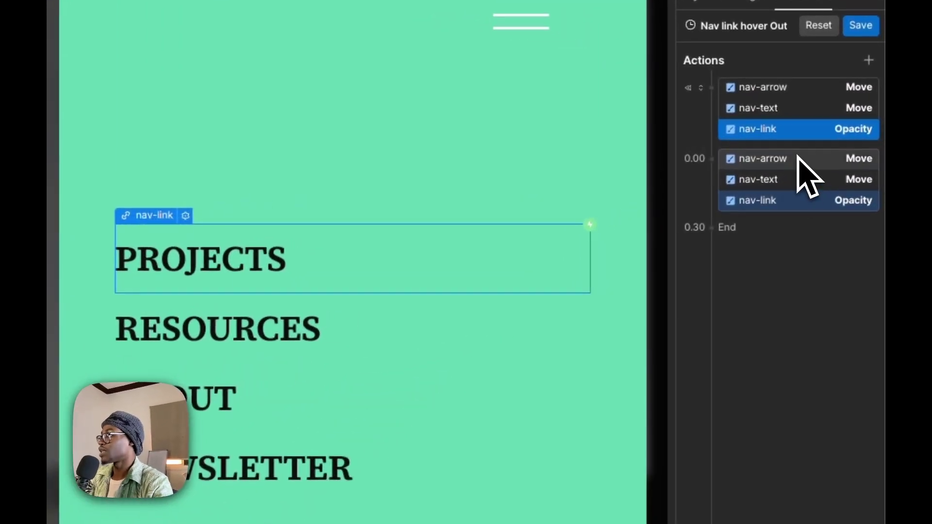
# Delete the timed nav-arrow Move, nav-text Move and nav-link Opacity actions from Nav link hover Out.
pyautogui.click(798, 158)
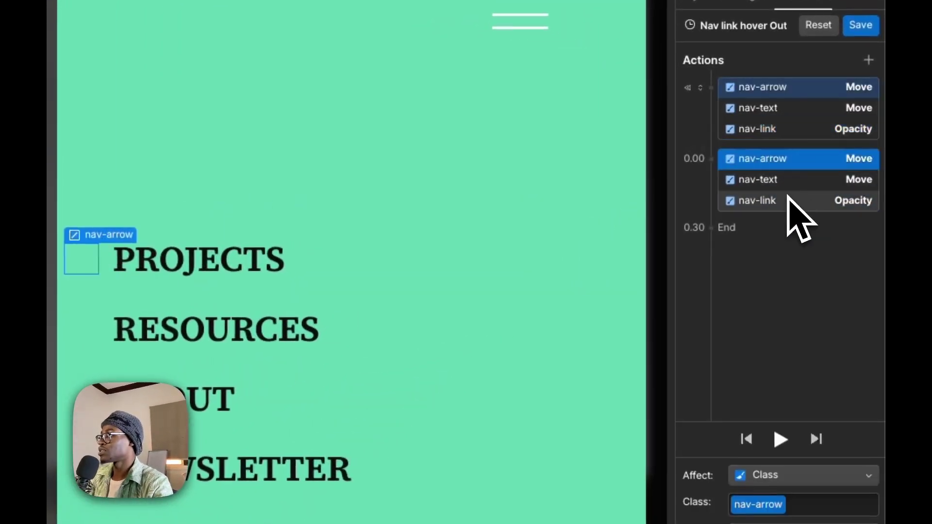
pyautogui.keyDown('shift'); pyautogui.click(787, 200); pyautogui.keyUp('shift')
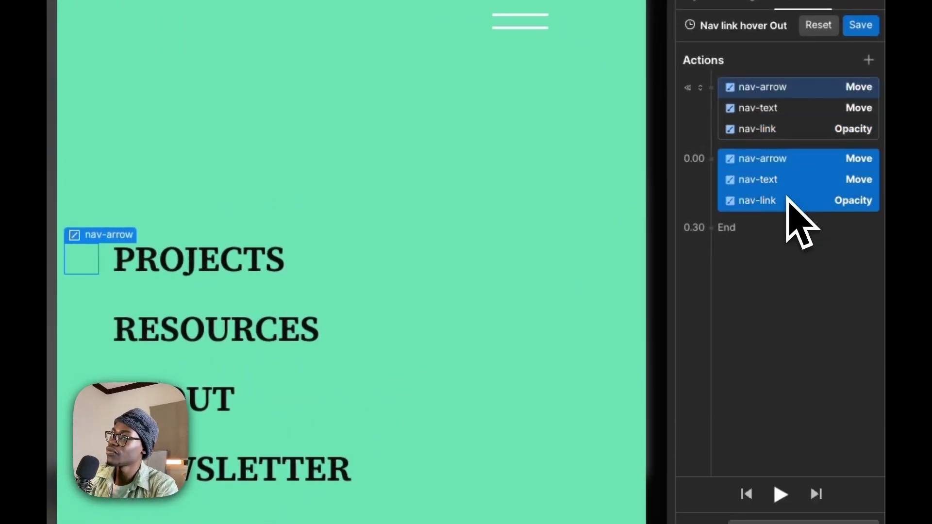
pyautogui.press('BackSpace')
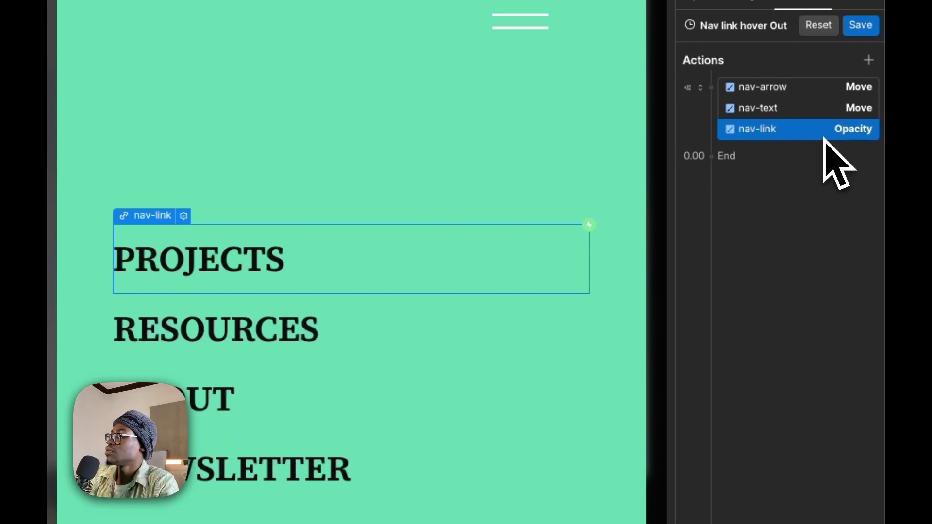
# Turn off the initial state for all three remaining actions and give them Out Quart easing with a 0.2 s duration.
pyautogui.keyDown('shift'); pyautogui.click(824, 90); pyautogui.keyUp('shift')
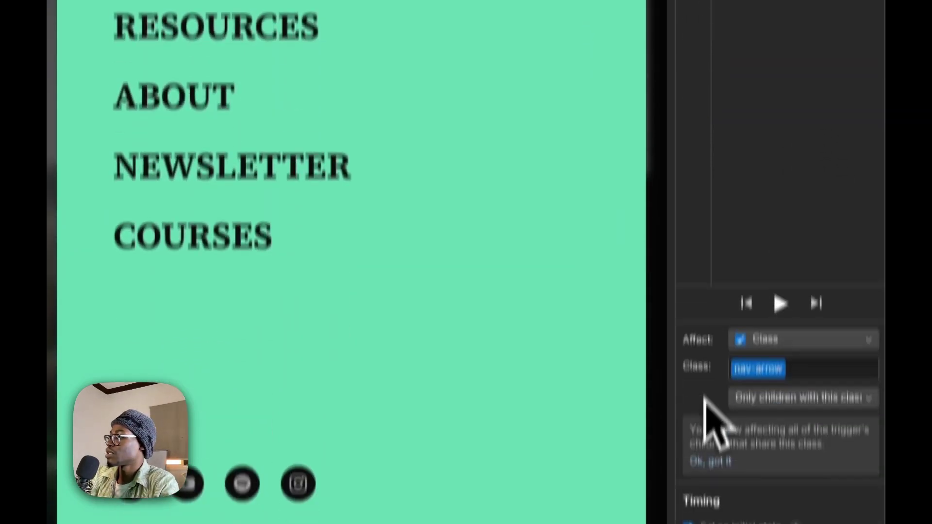
pyautogui.click(687, 522)
pyautogui.scroll(-5, 699, 465)
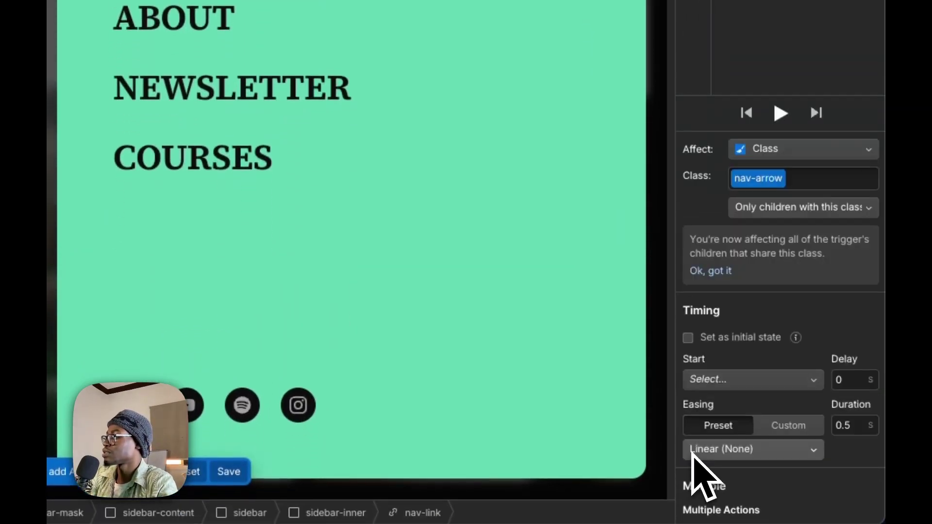
pyautogui.click(743, 450)
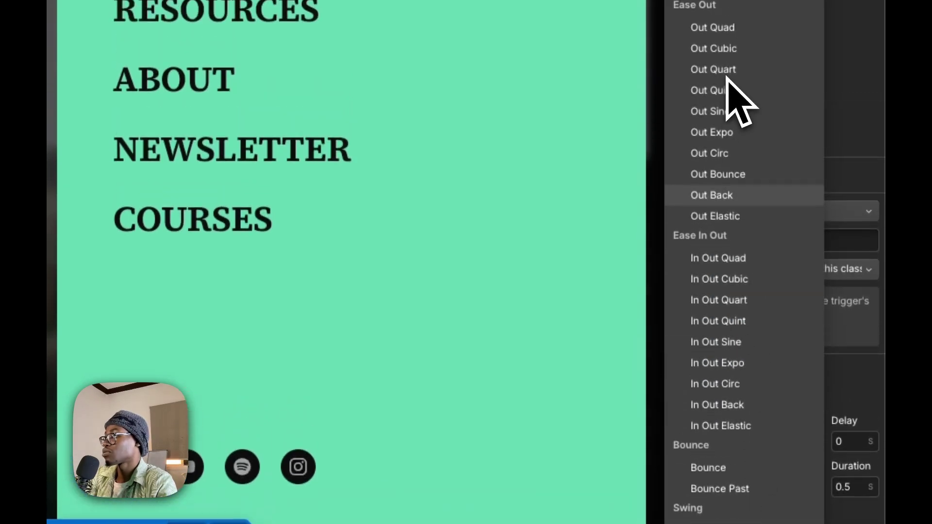
pyautogui.click(726, 75)
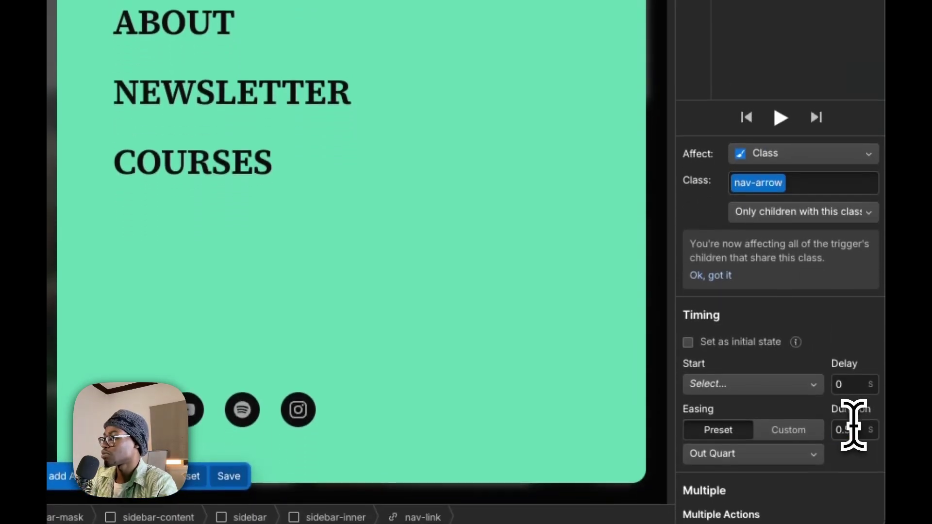
pyautogui.click(853, 427)
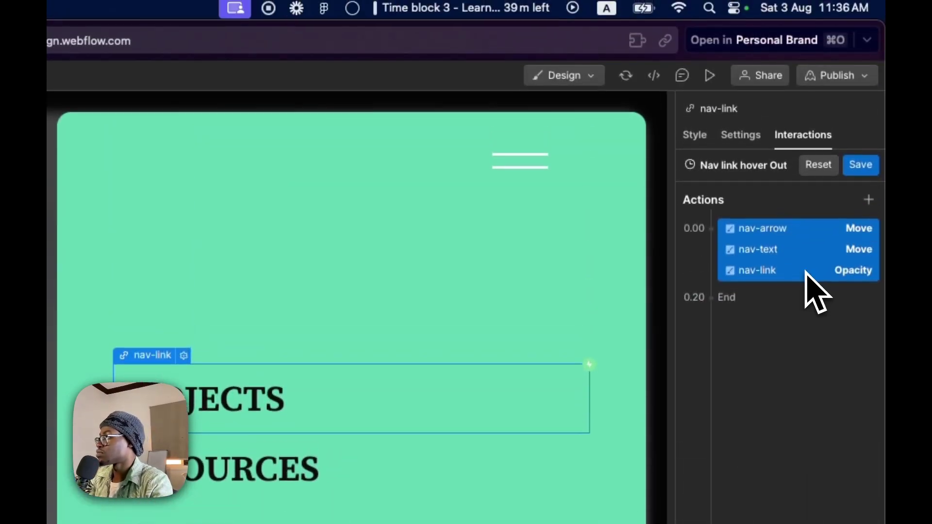
# Preview the page with the sidebar open to check the nav links, and save the Nav link hover Out animation.
pyautogui.click(806, 272)
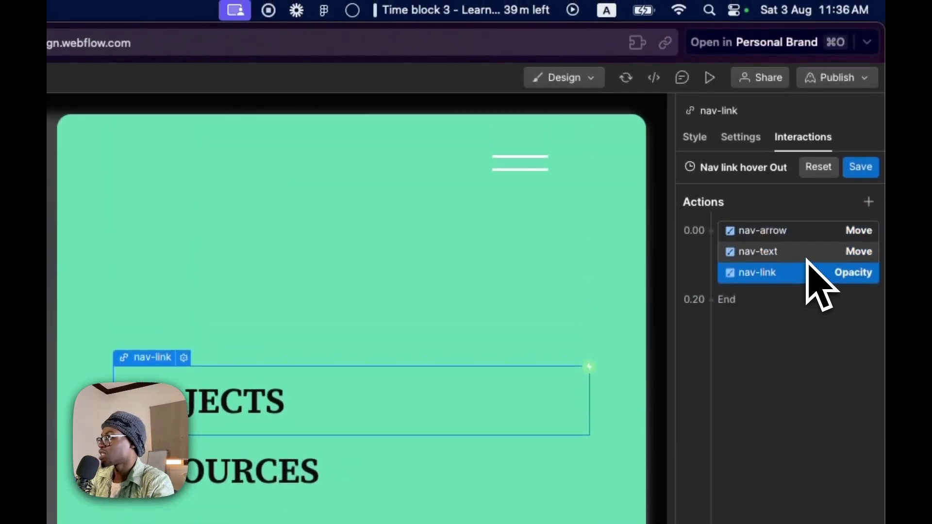
pyautogui.click(717, 73)
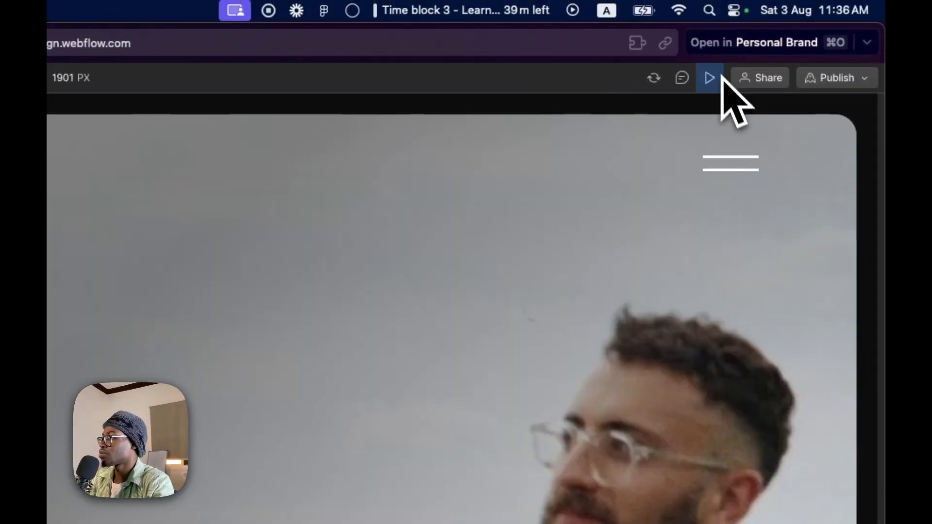
pyautogui.click(750, 175)
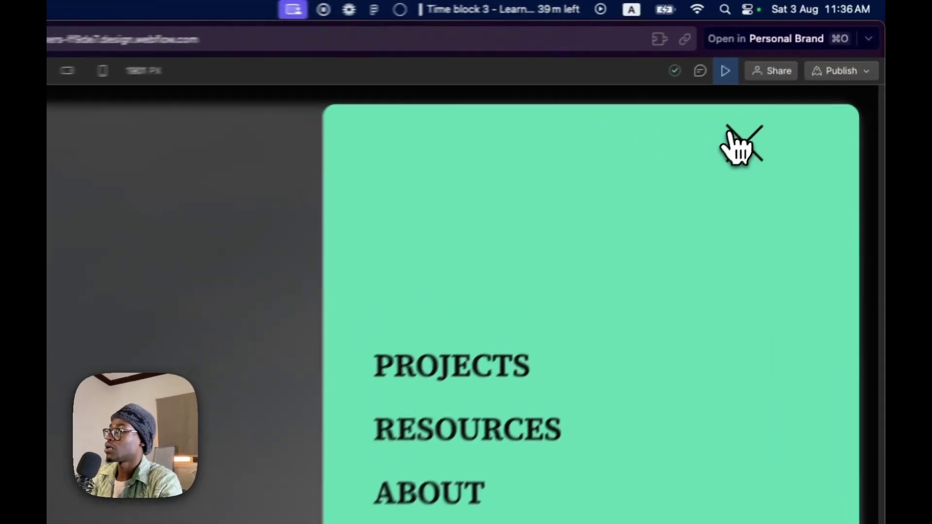
pyautogui.click(807, 79)
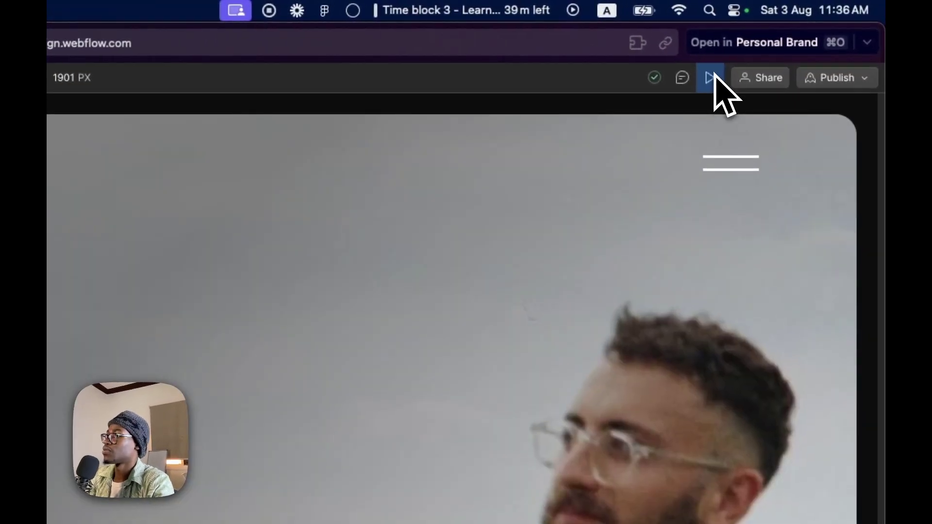
pyautogui.click(797, 39)
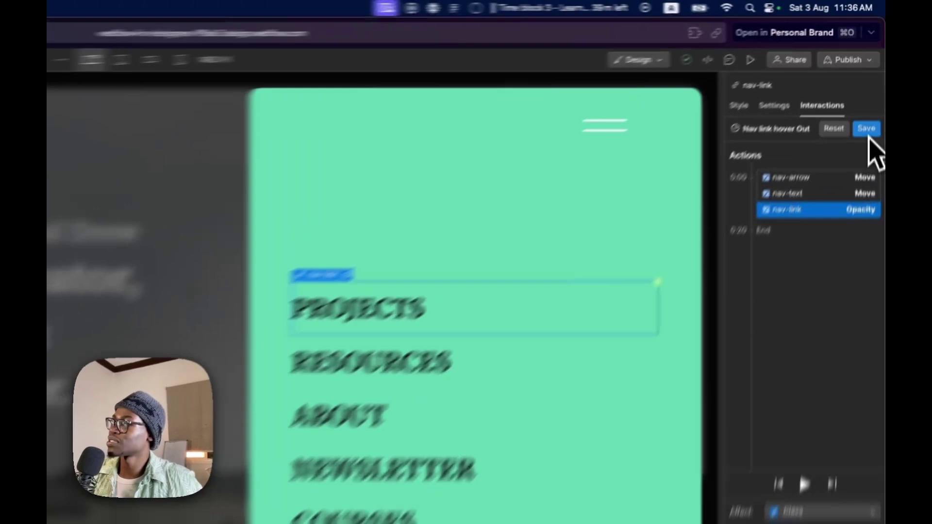
pyautogui.click(872, 84)
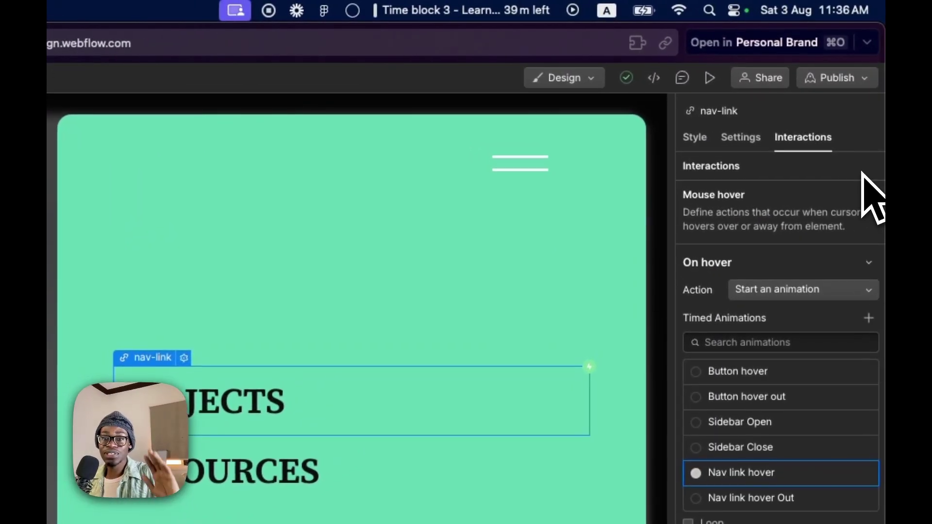